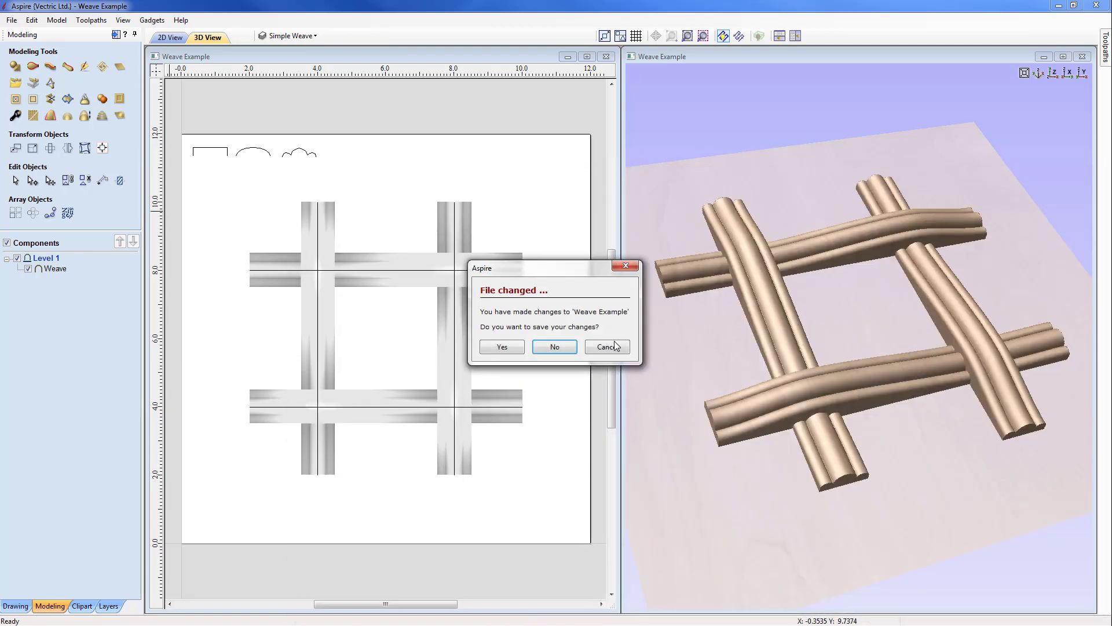
# - Discard the unsaved changes to Weave Example
pyautogui.click(554, 346)
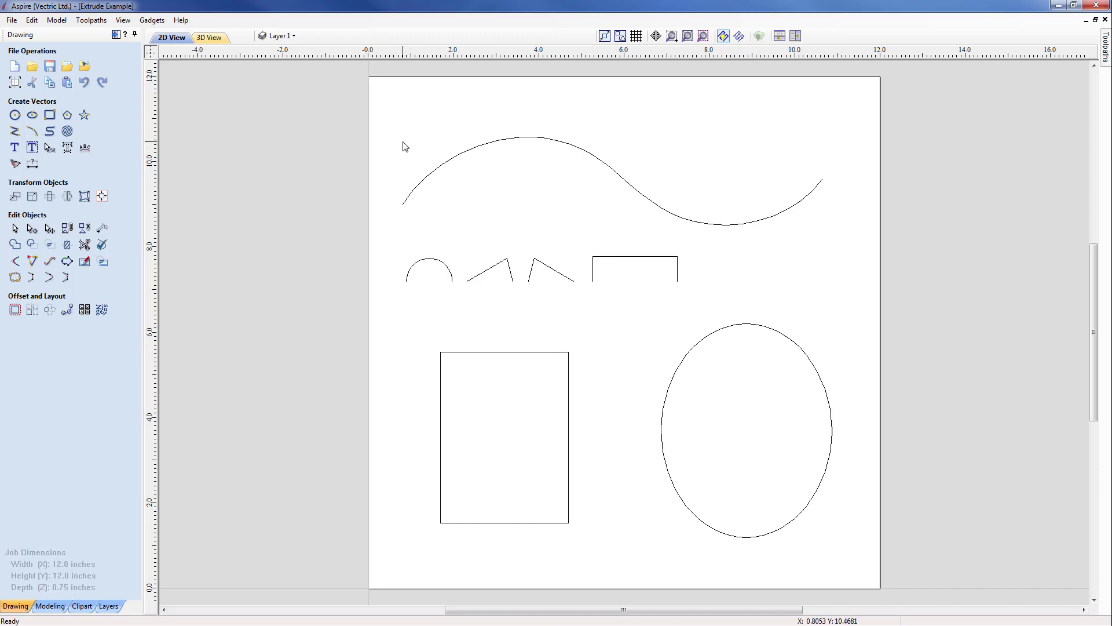
# - Extrude the semicircular arc along the wavy curve with Extrude and Weave, using the curve as the drive rail
pyautogui.click(50, 606)
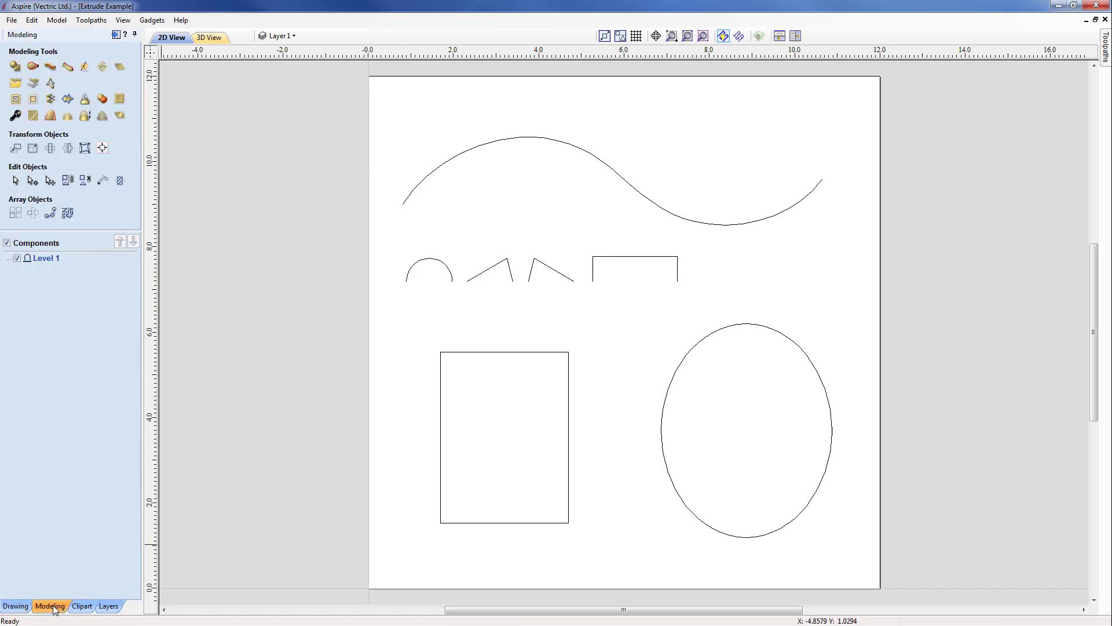
pyautogui.click(50, 69)
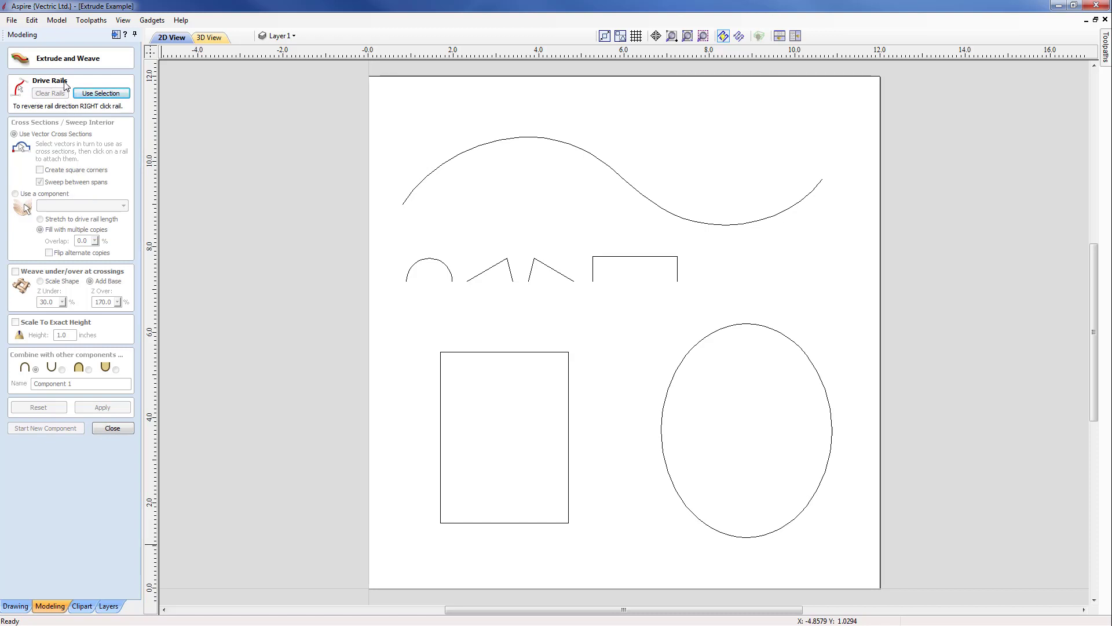
pyautogui.click(470, 152)
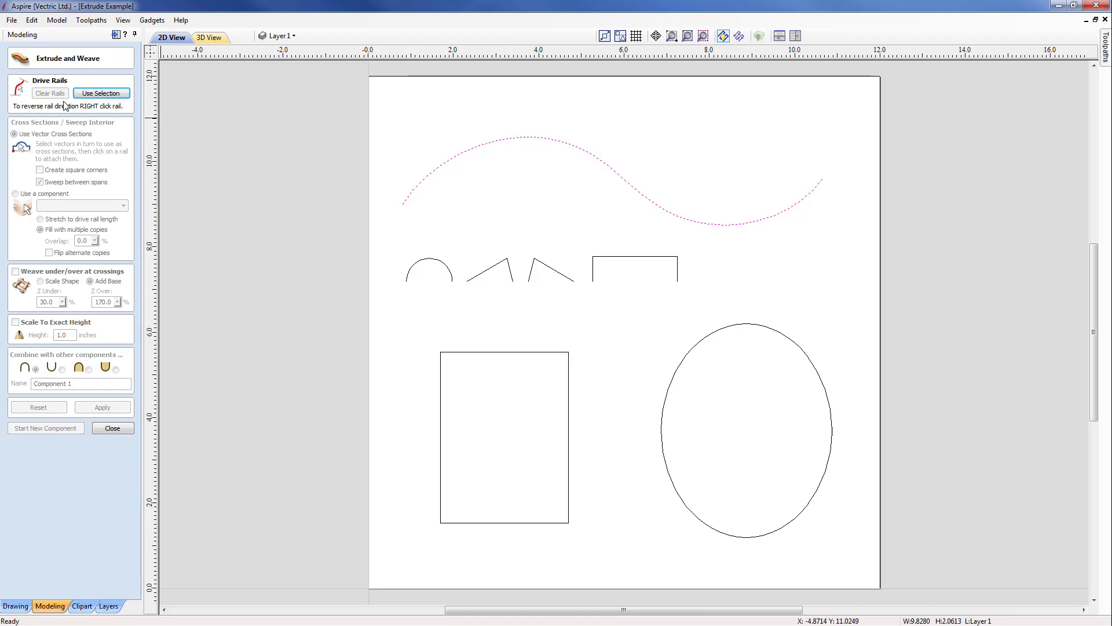
pyautogui.click(99, 94)
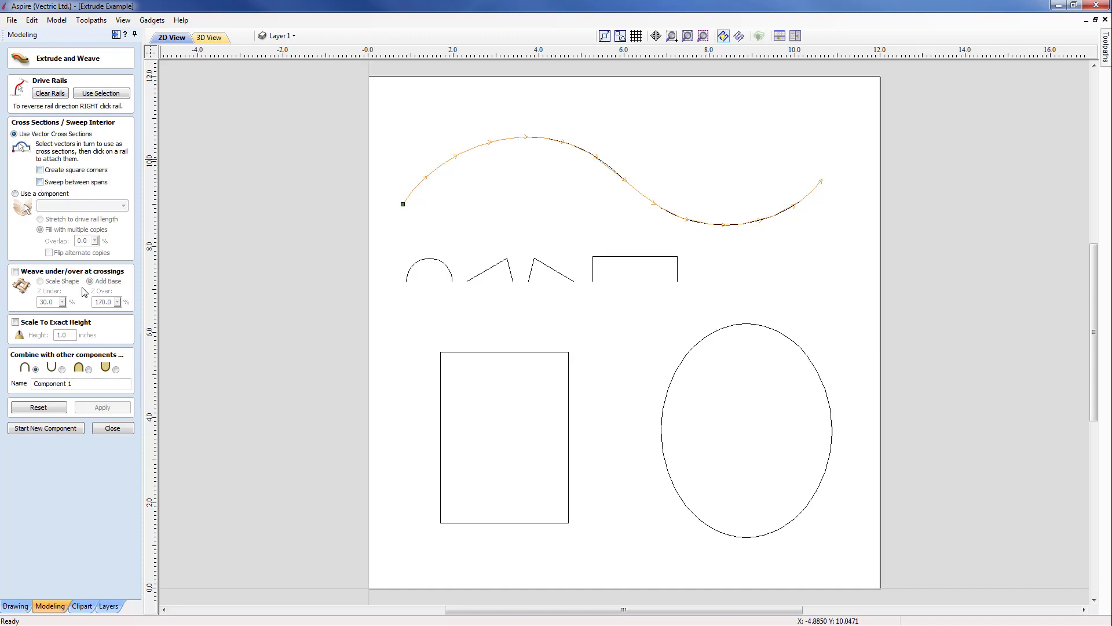
pyautogui.click(441, 264)
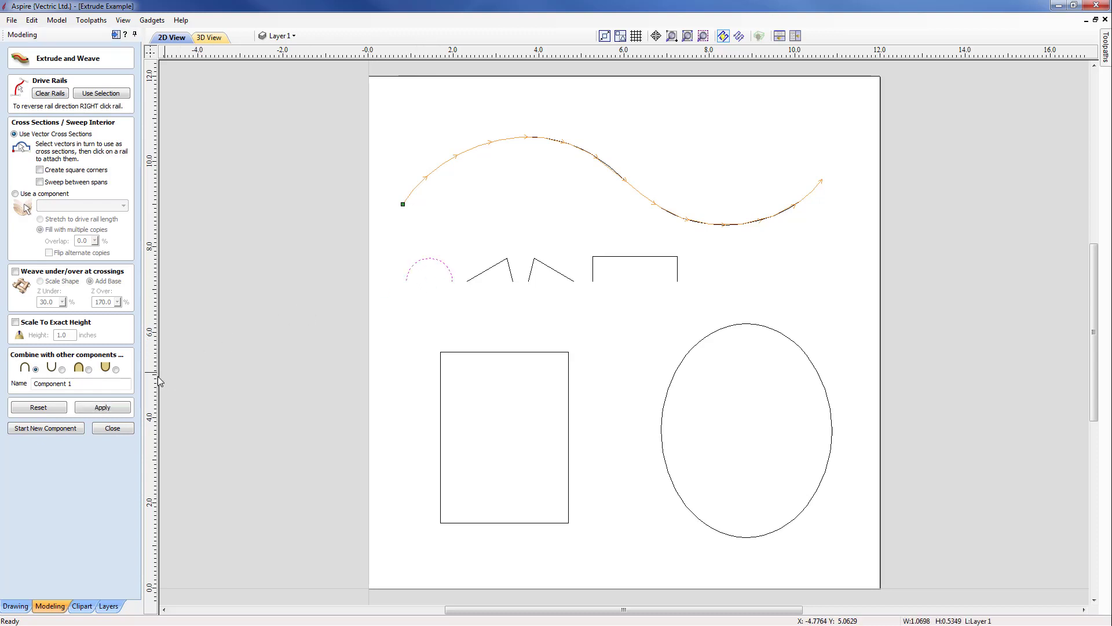
pyautogui.click(93, 409)
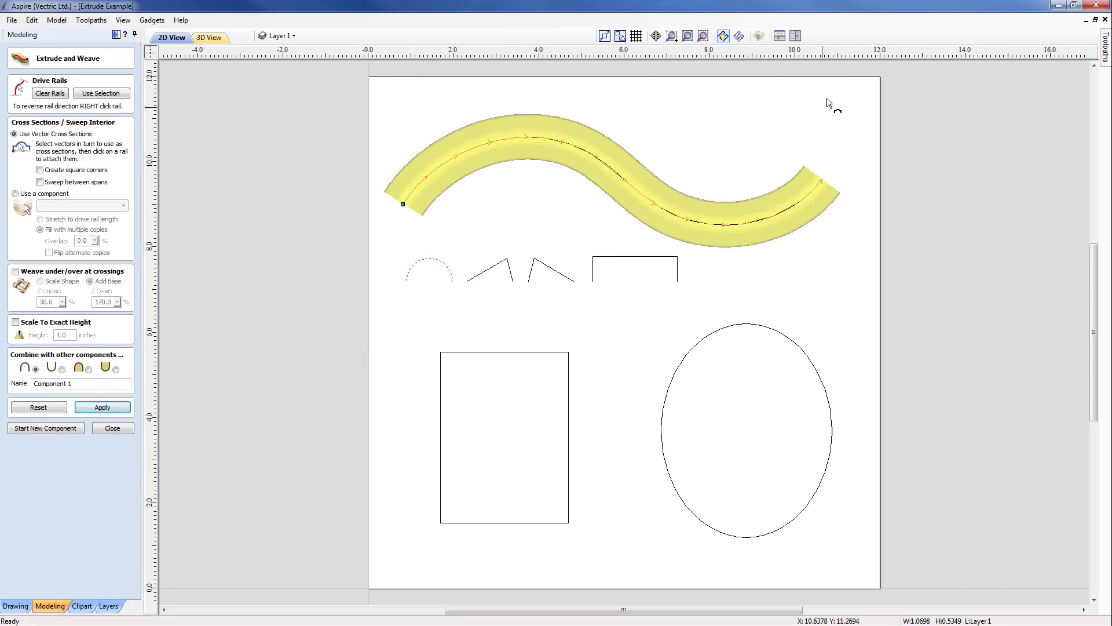
# - Show the 2D and 3D views side by side and view the extruded shape at an angle
pyautogui.click(796, 35)
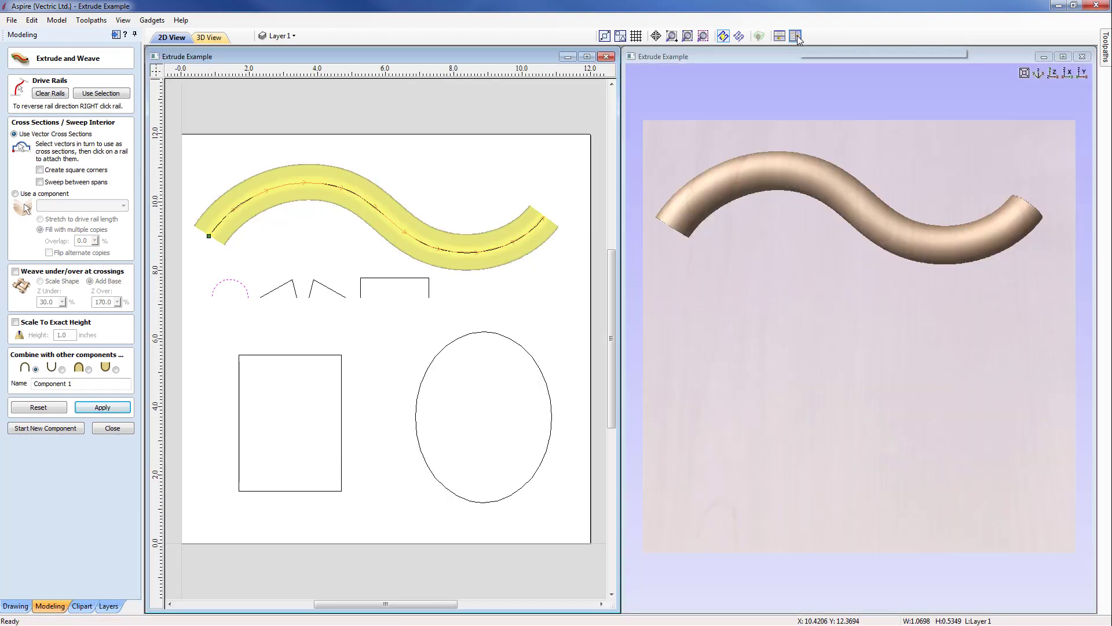
pyautogui.moveTo(812, 351); pyautogui.dragTo(782, 369)
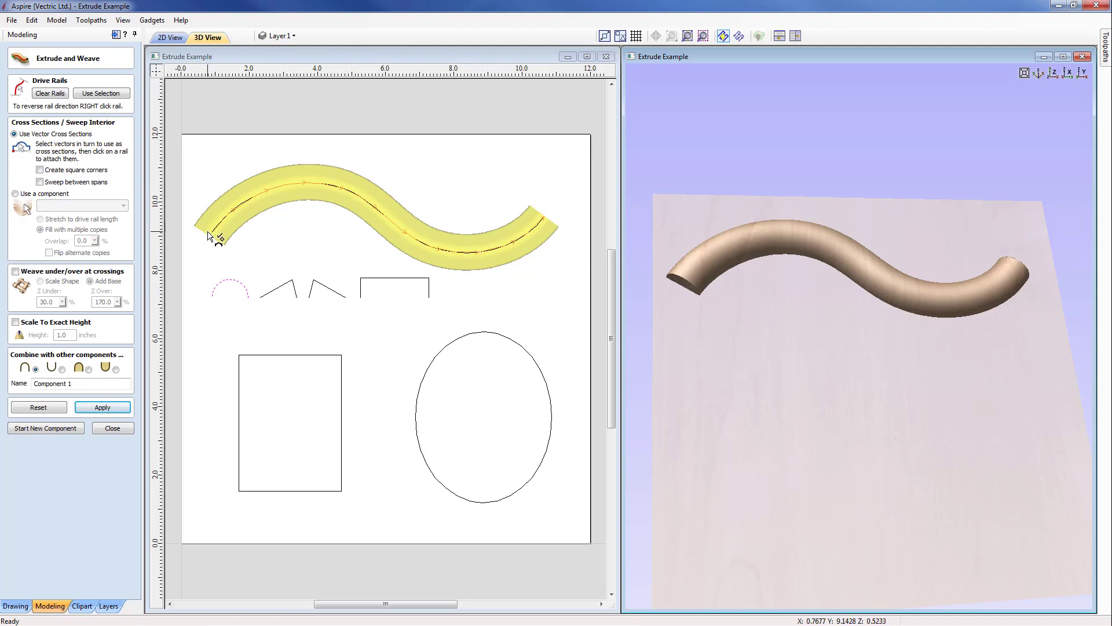
# - Name the extruded component Extrude, apply the name and close Extrude and Weave
pyautogui.click(85, 385)
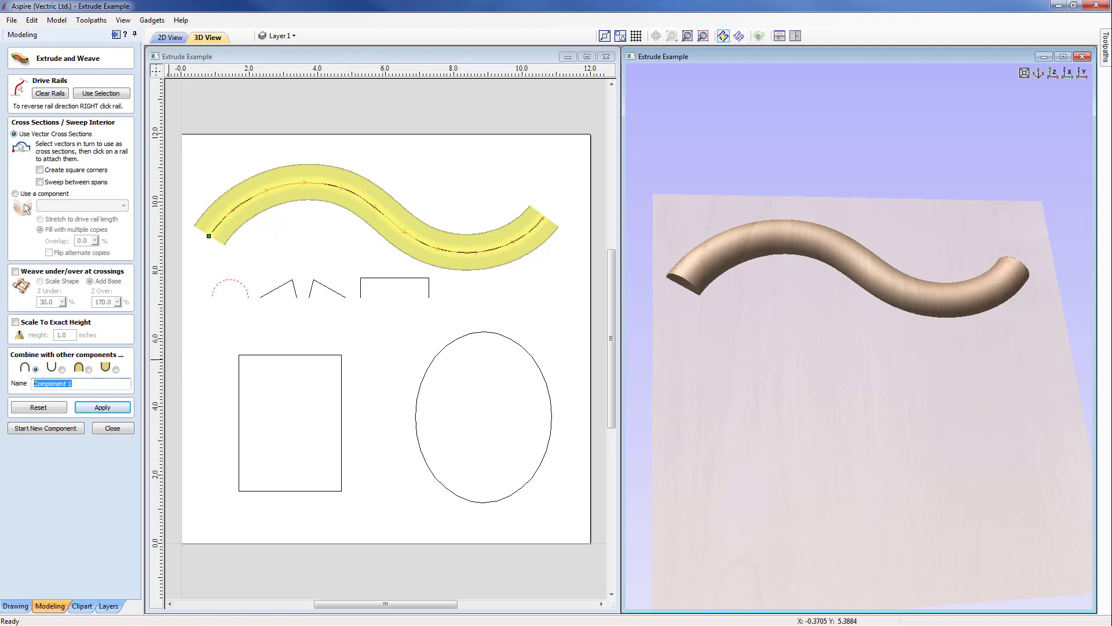
pyautogui.write('Extrude')
pyautogui.click(96, 408)
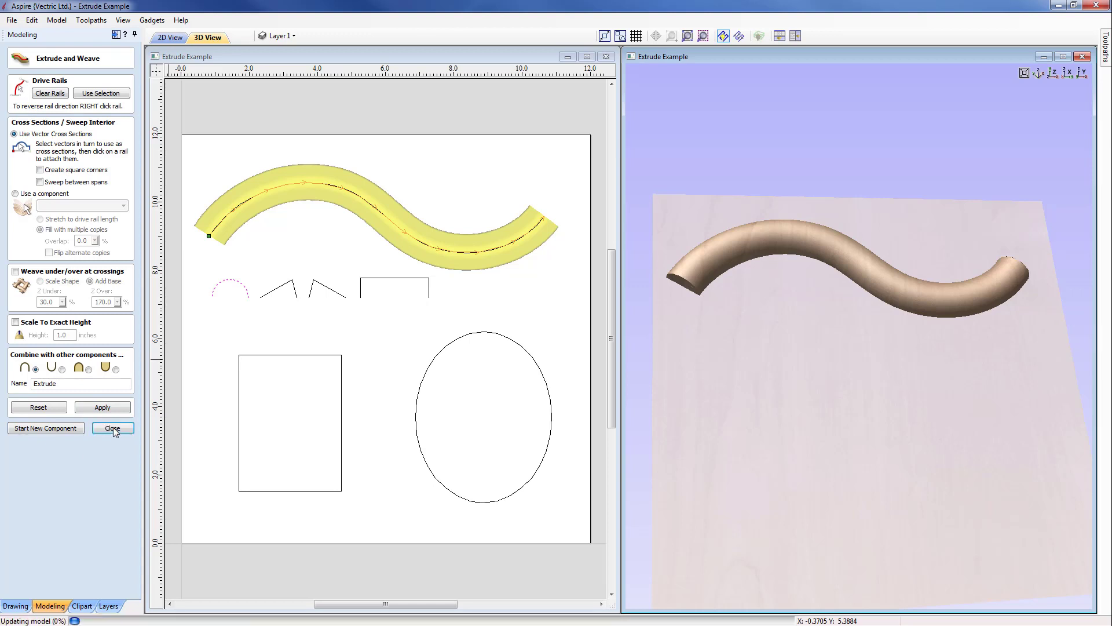
pyautogui.click(113, 427)
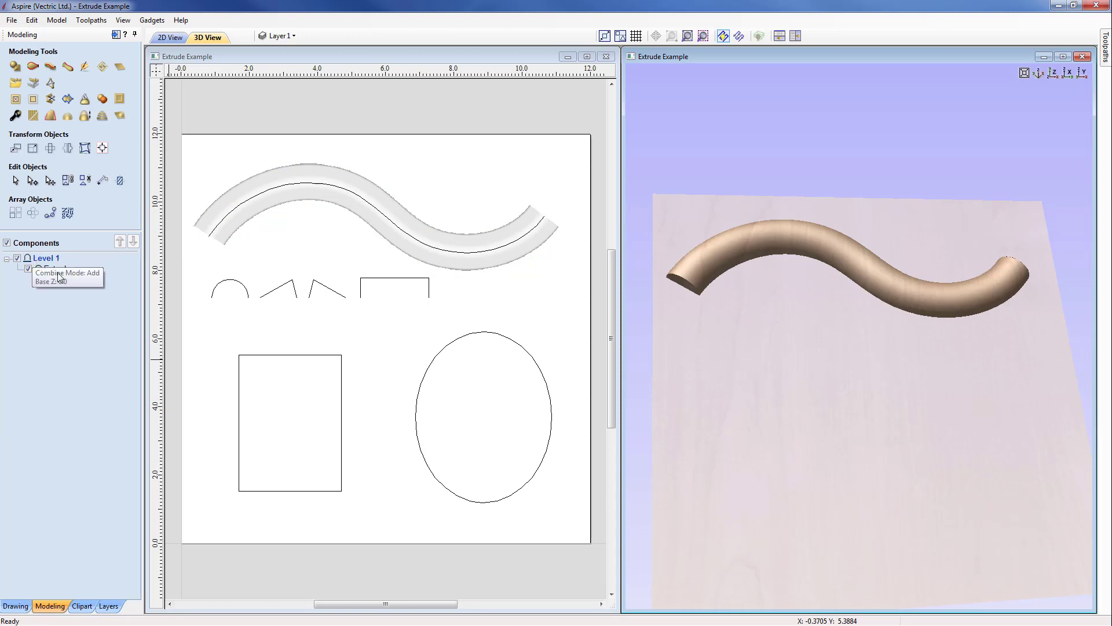
# - Delete the Extrude component from Level 1
pyautogui.moveTo(61, 273)
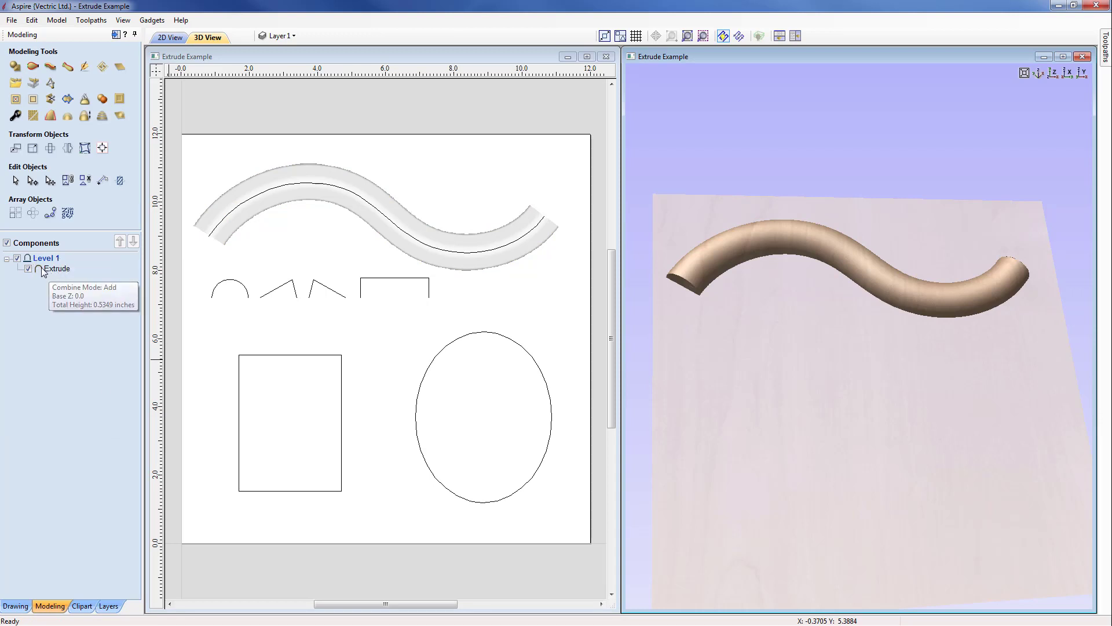
pyautogui.click(52, 269)
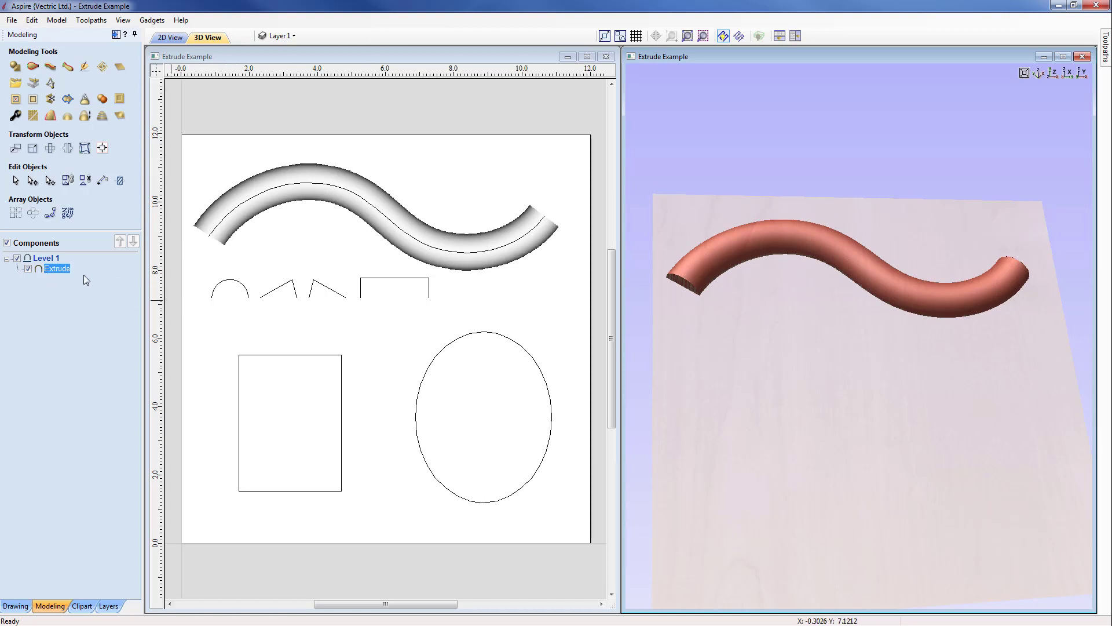
pyautogui.rightClick(42, 270)
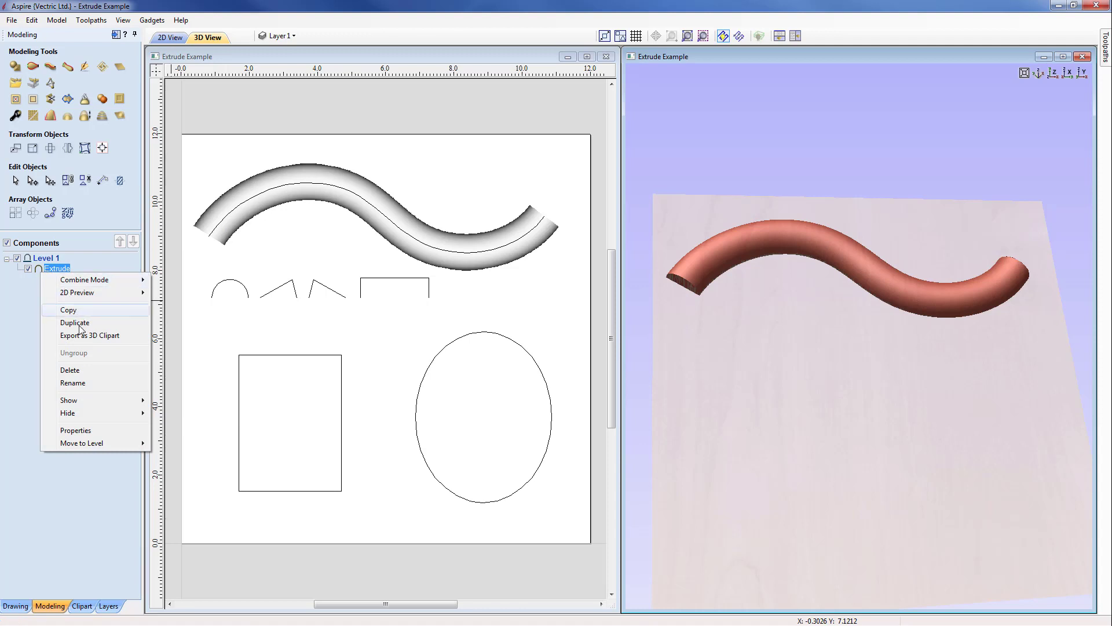
pyautogui.click(69, 370)
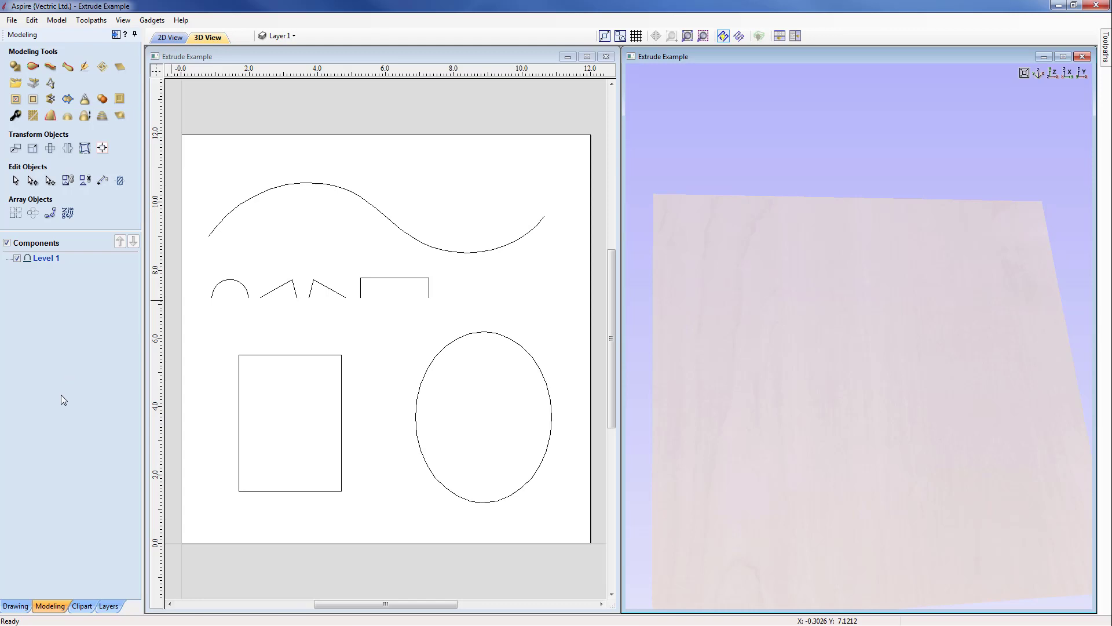
# - Set the wavy curve as the drive rail in Extrude and Weave
pyautogui.click(49, 68)
pyautogui.click(50, 68)
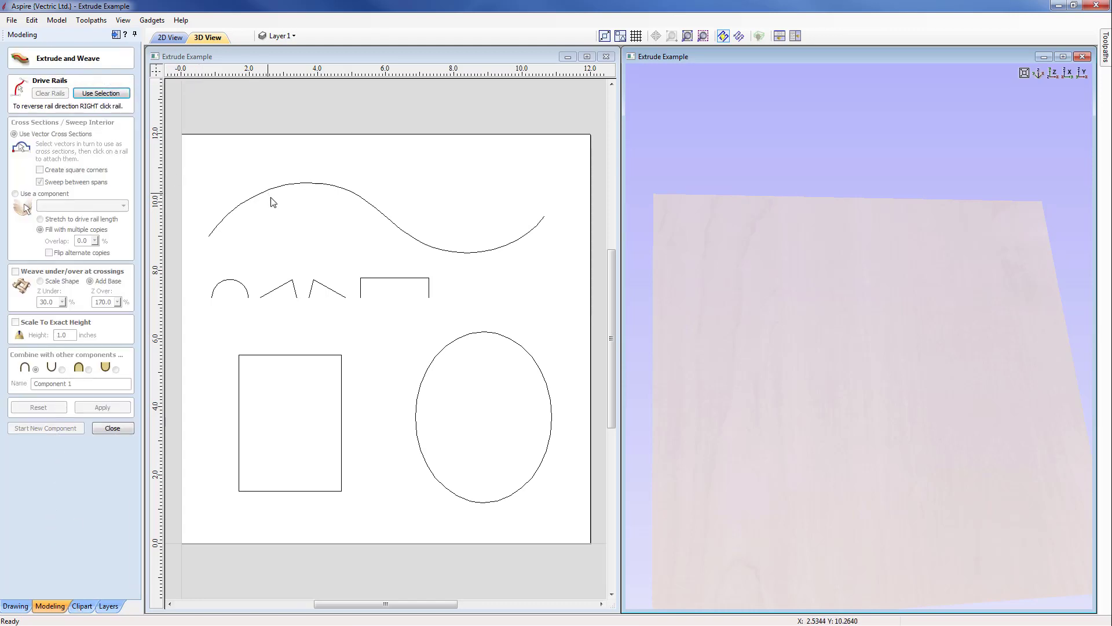
pyautogui.click(266, 190)
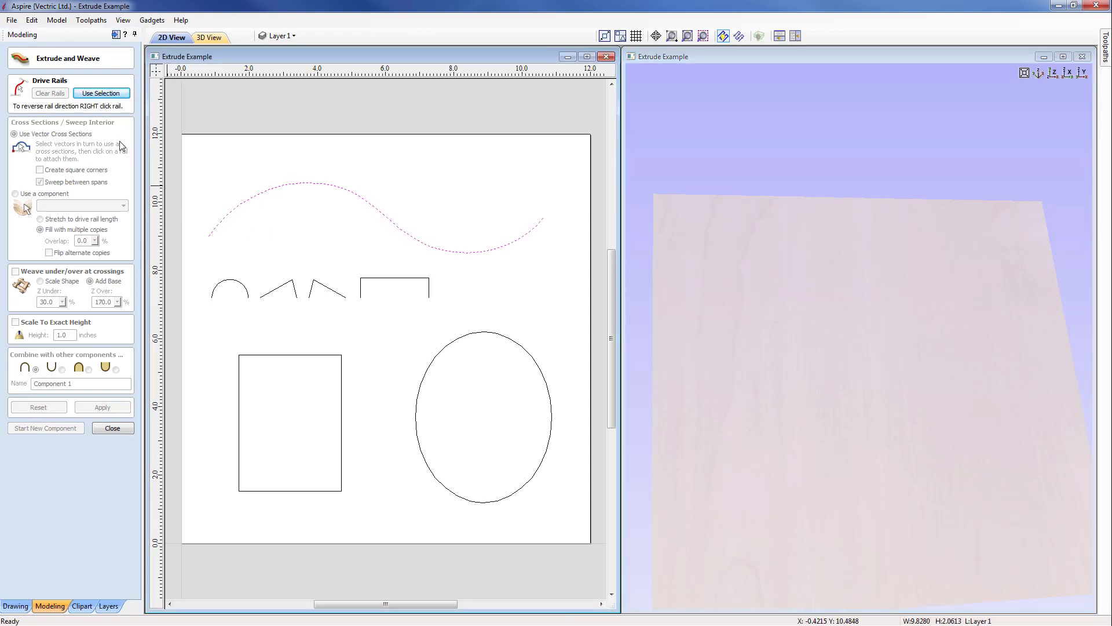
pyautogui.click(102, 94)
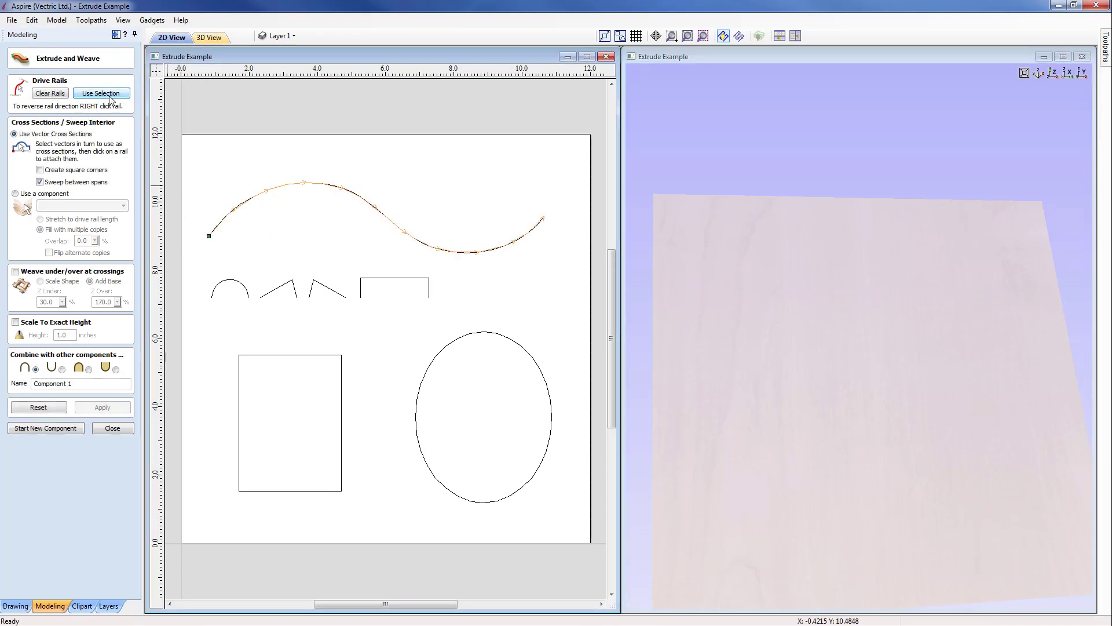
# - Attach the semicircular arc as the cross section at both ends of the drive rail and apply the extrusion
pyautogui.click(226, 284)
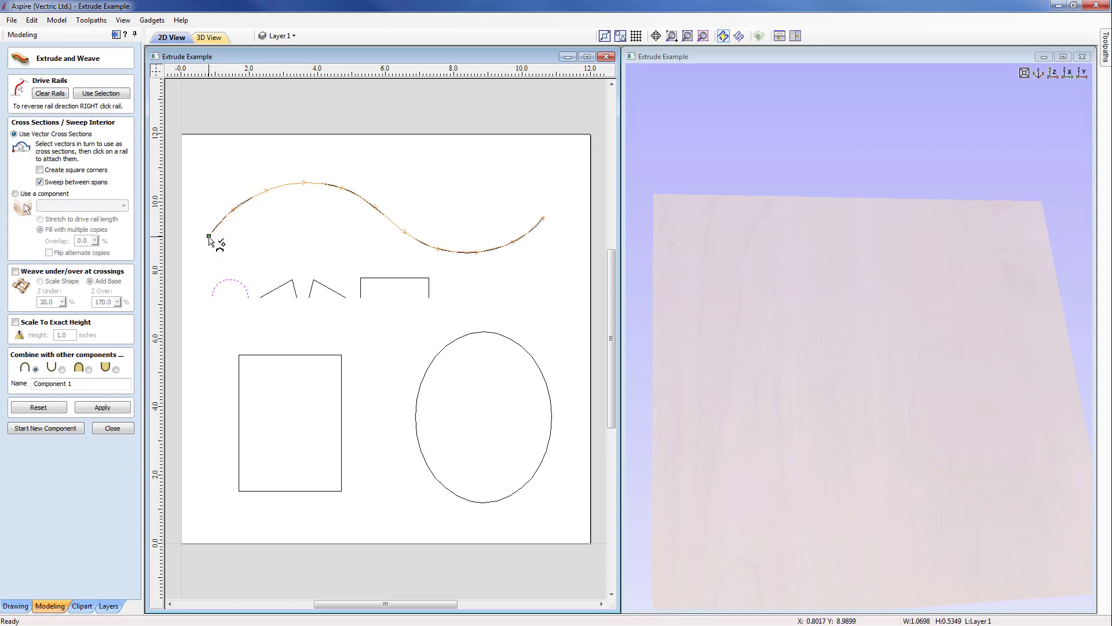
pyautogui.click(208, 237)
pyautogui.click(209, 235)
pyautogui.click(545, 218)
pyautogui.click(115, 410)
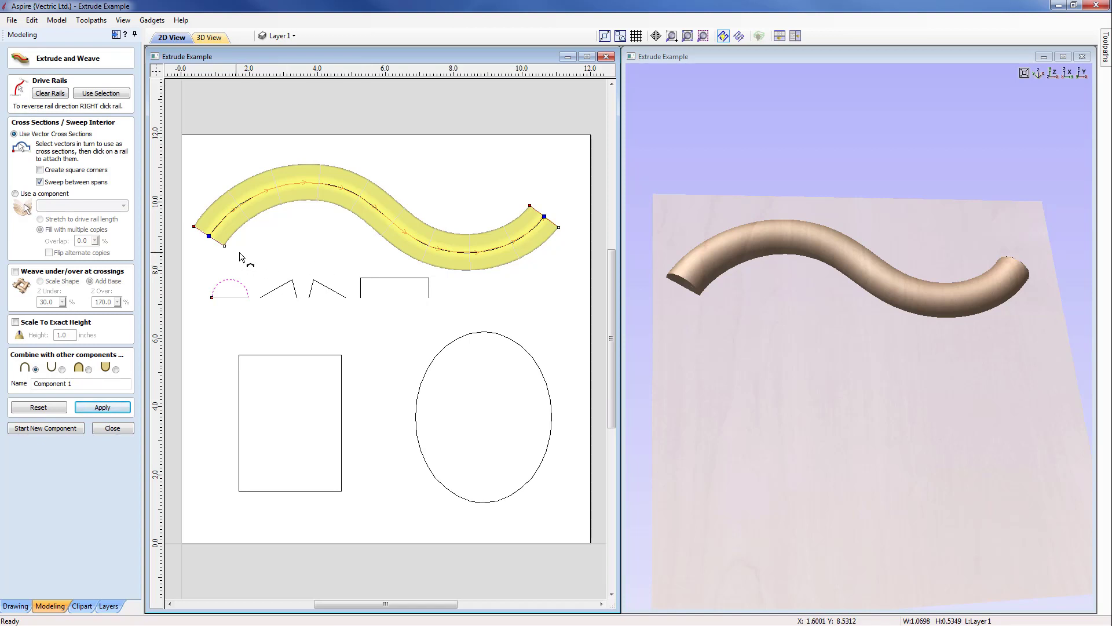
# - Attach the open rectangular profile at the drive rail's far end, move that section slightly inward along the rail and apply
pyautogui.click(385, 279)
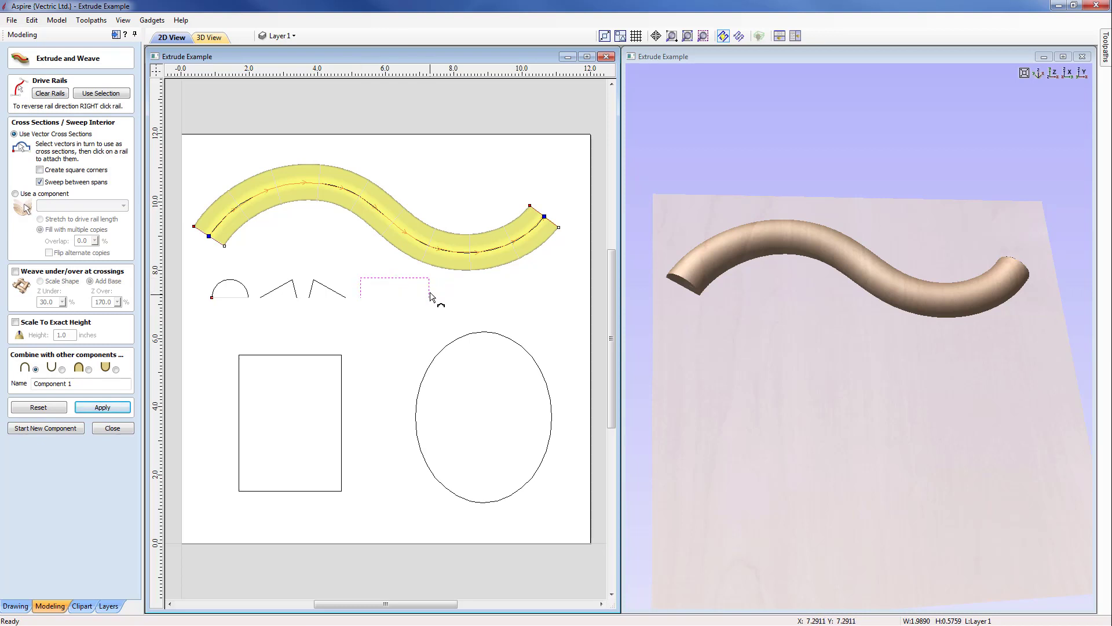
pyautogui.click(544, 217)
pyautogui.click(110, 408)
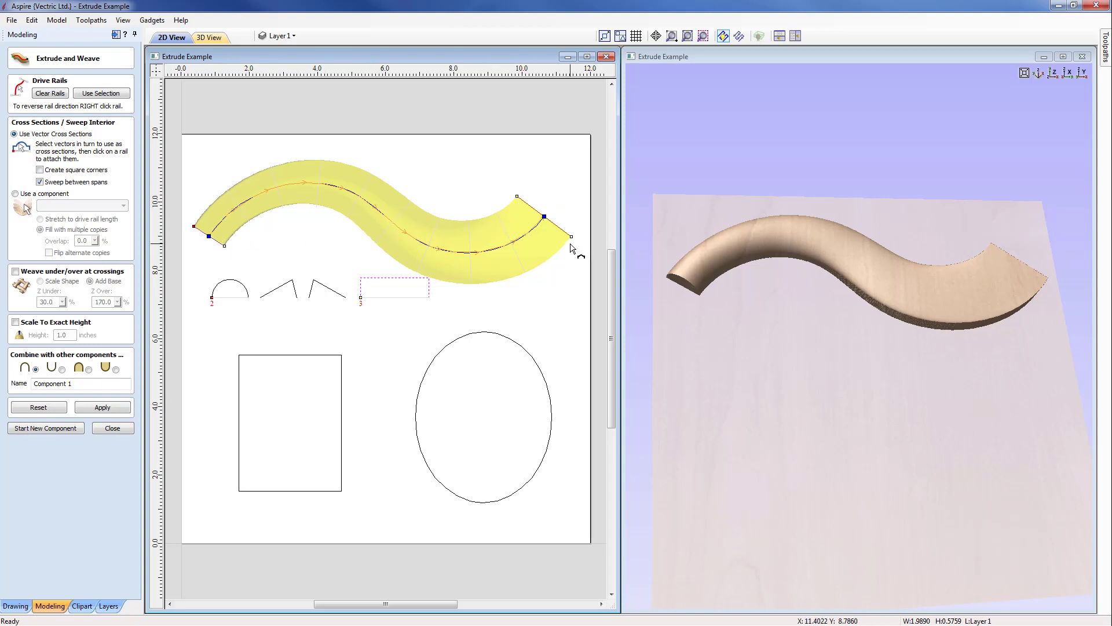
pyautogui.click(524, 237)
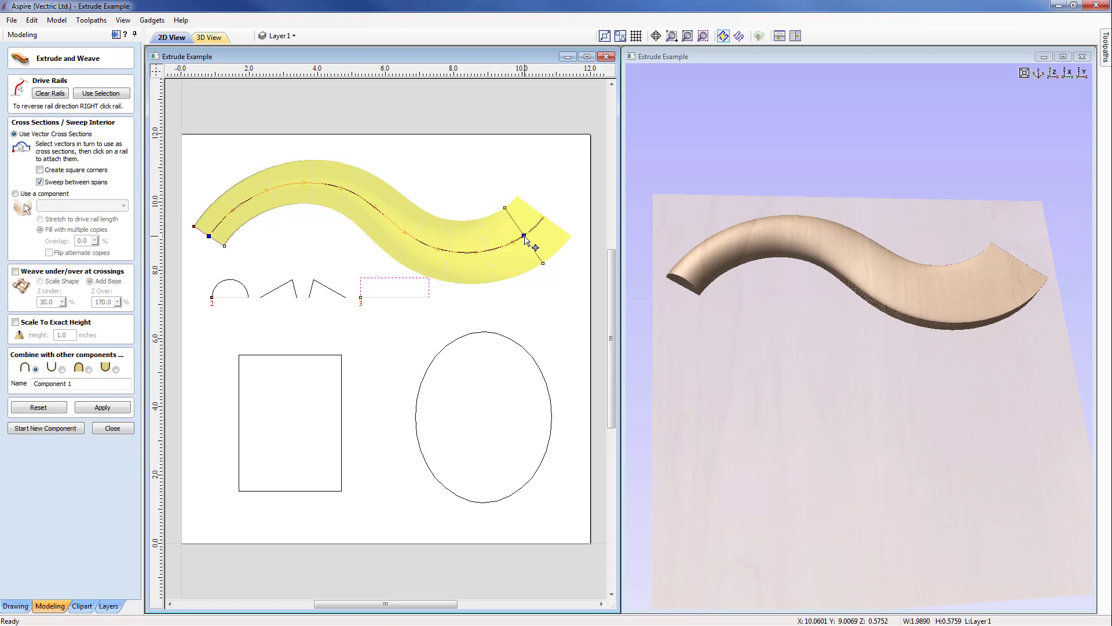
pyautogui.click(113, 408)
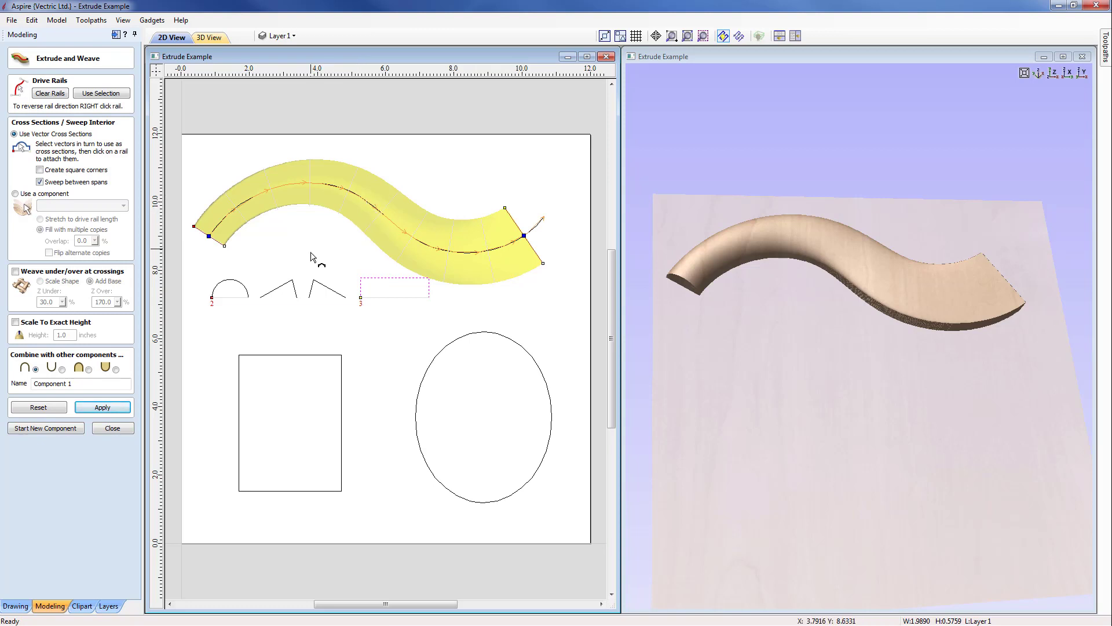
# - Add the first triangular profile as a cross section midway along the drive rail, shift it further along and apply the extrusion
pyautogui.click(279, 289)
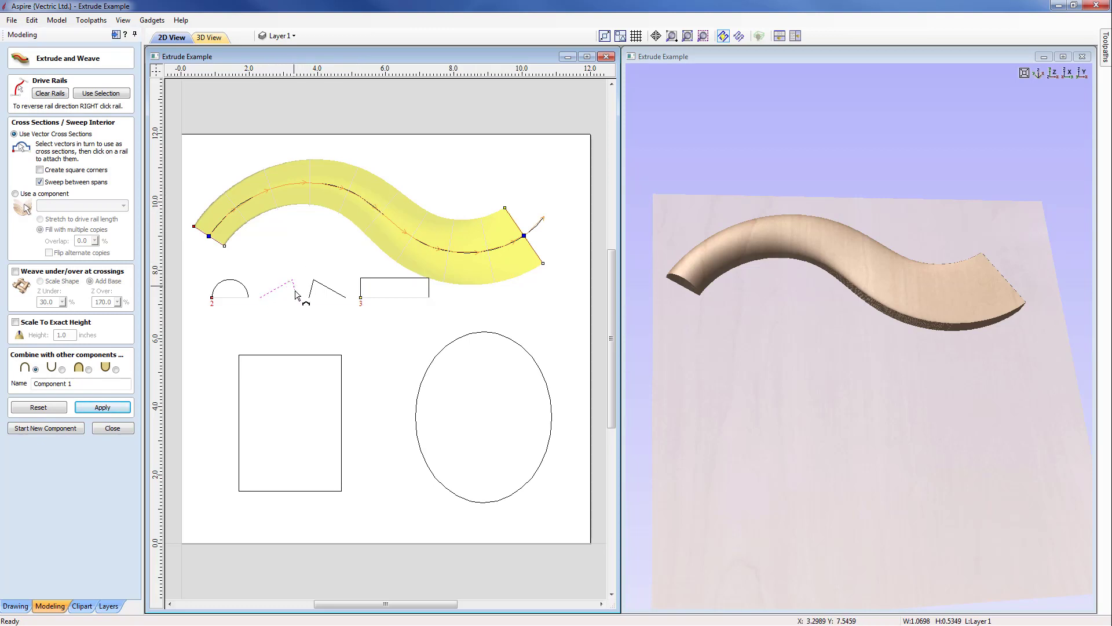
pyautogui.click(366, 201)
pyautogui.click(97, 408)
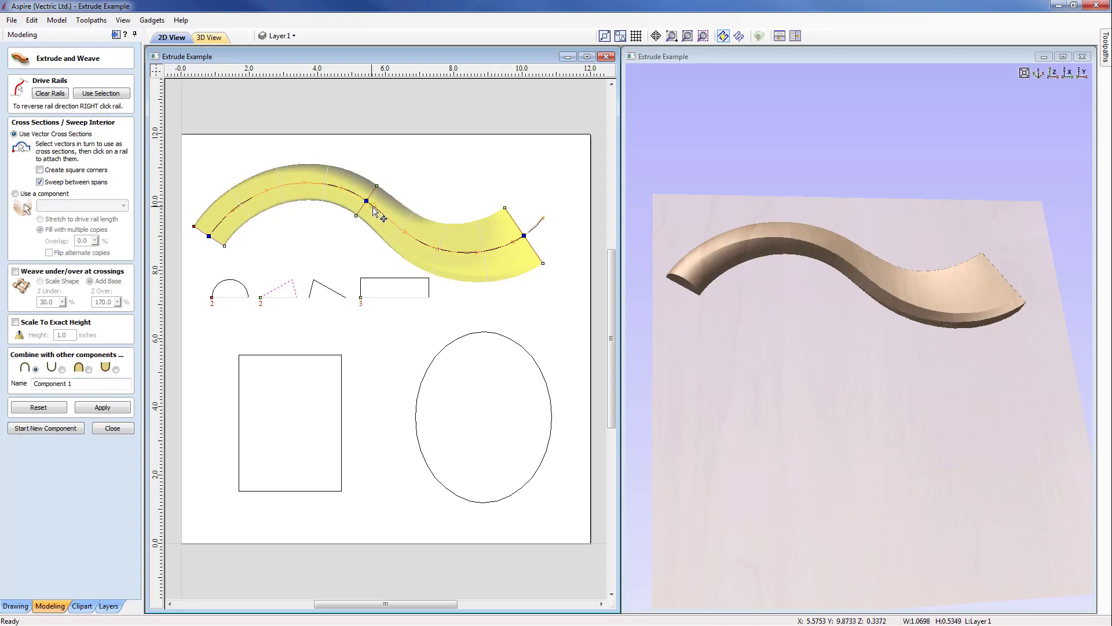
pyautogui.click(387, 220)
pyautogui.click(102, 408)
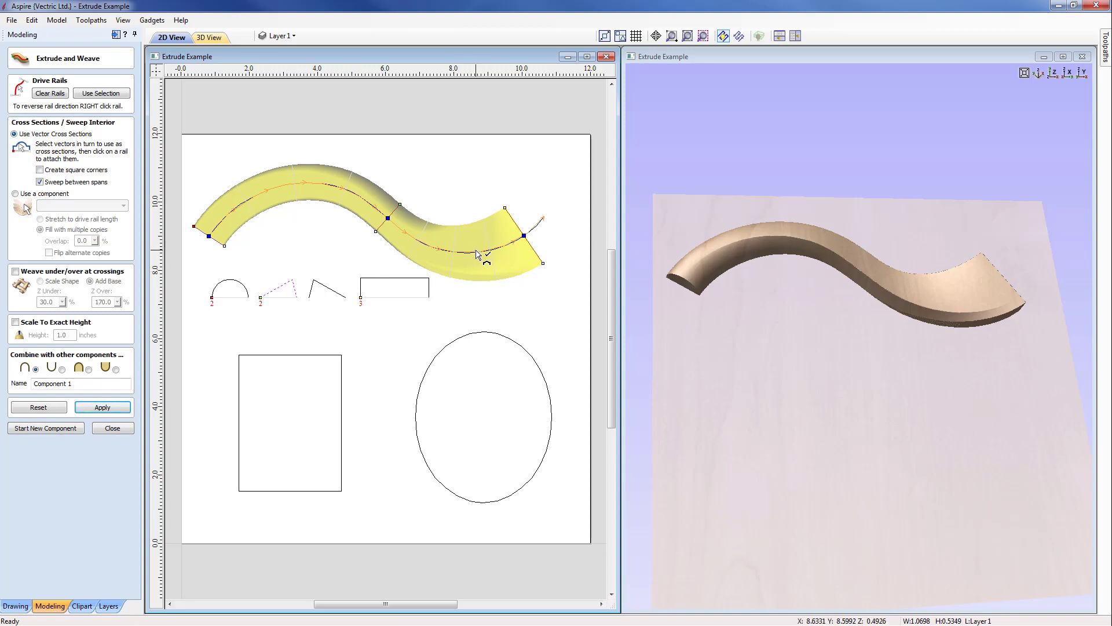
# - Delete the triangular cross section in the middle of the drive rail and apply the extrusion again
pyautogui.rightClick(396, 214)
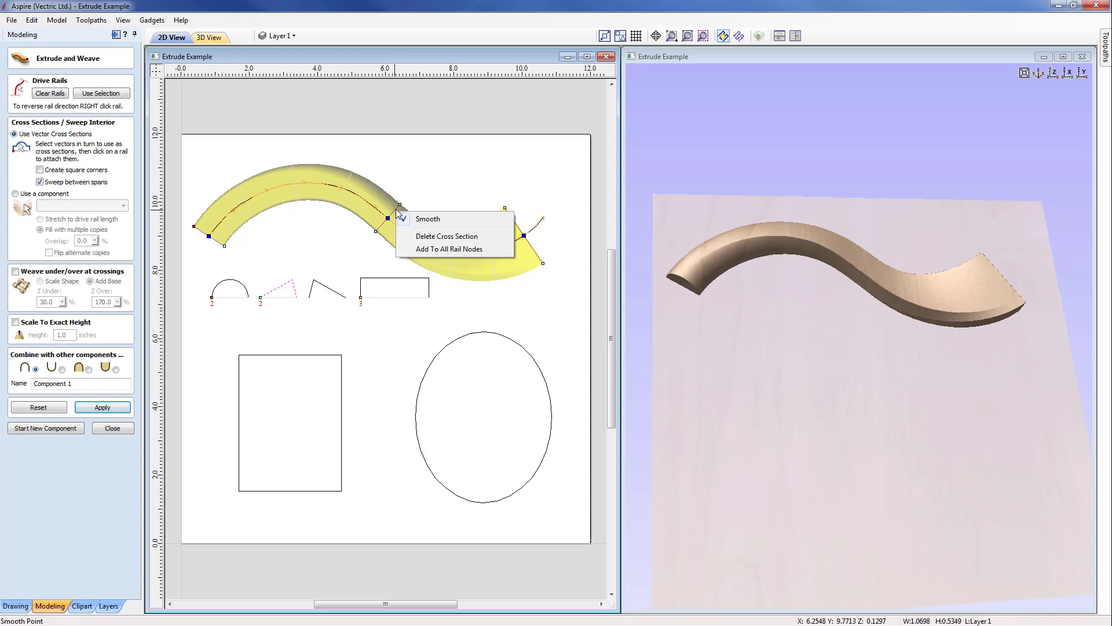
pyautogui.click(463, 236)
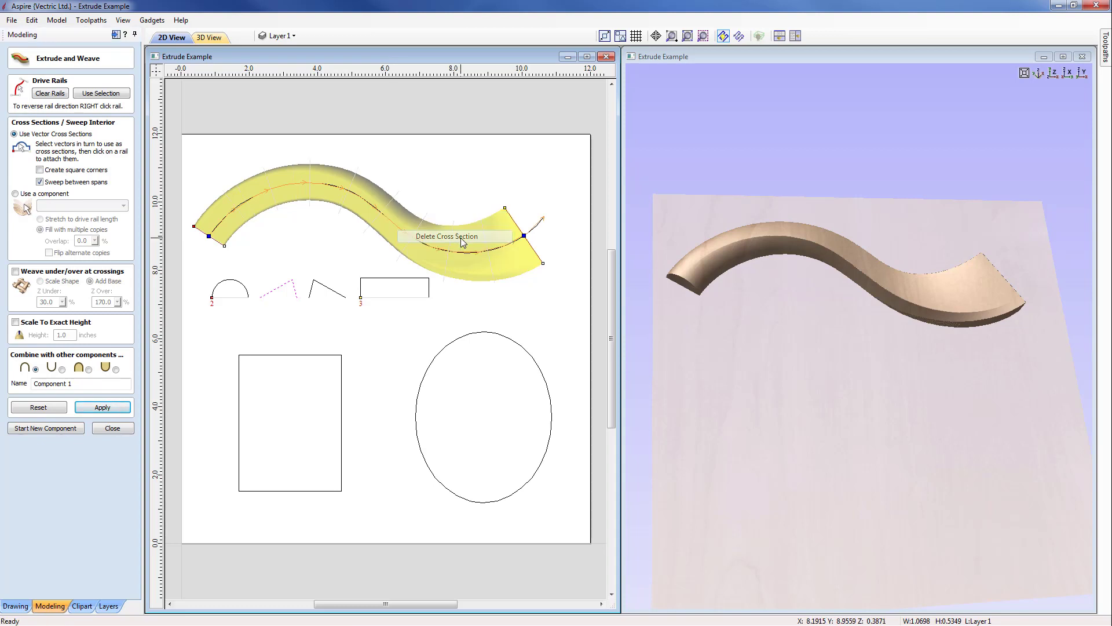
pyautogui.click(103, 408)
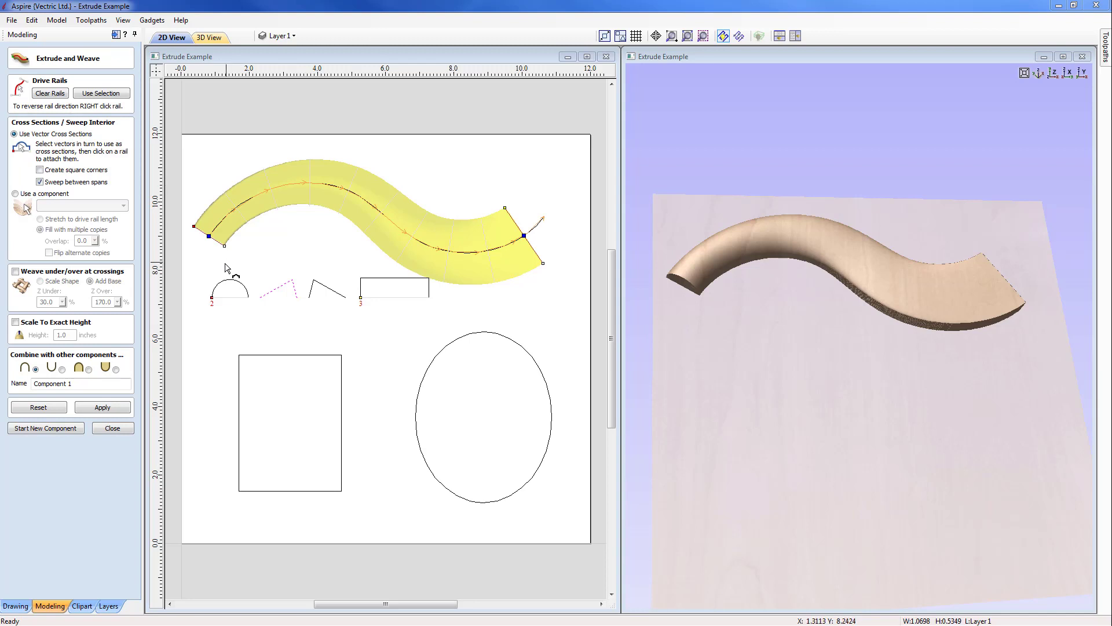
# - Reset the extruded shape and attach the first triangular profile to both ends of the drive rail
pyautogui.click(48, 408)
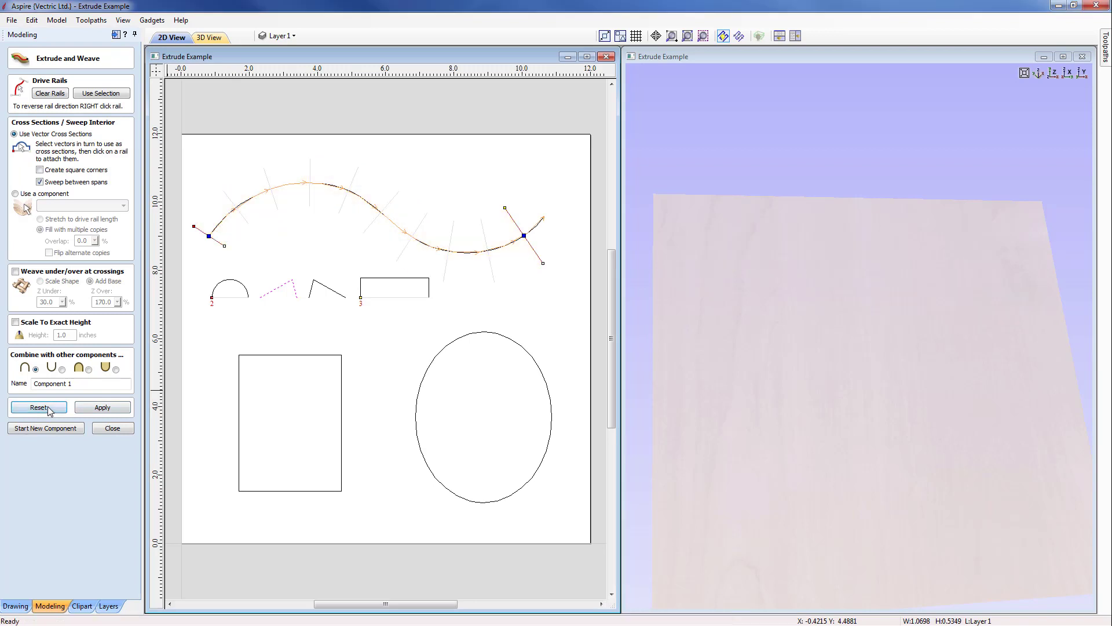
pyautogui.click(294, 292)
pyautogui.click(209, 239)
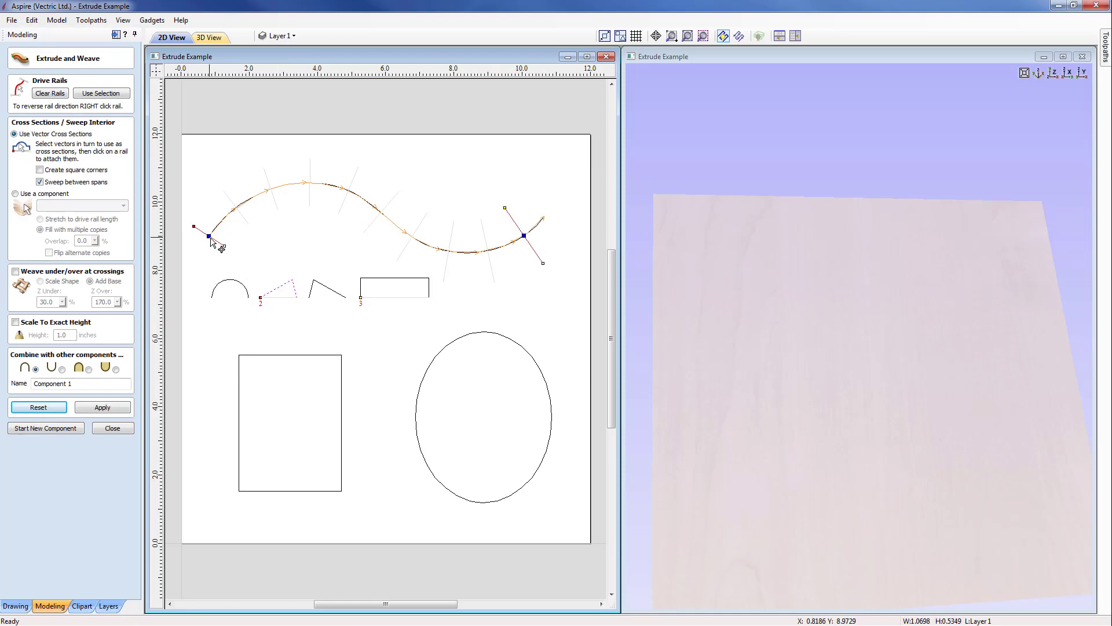
pyautogui.click(545, 219)
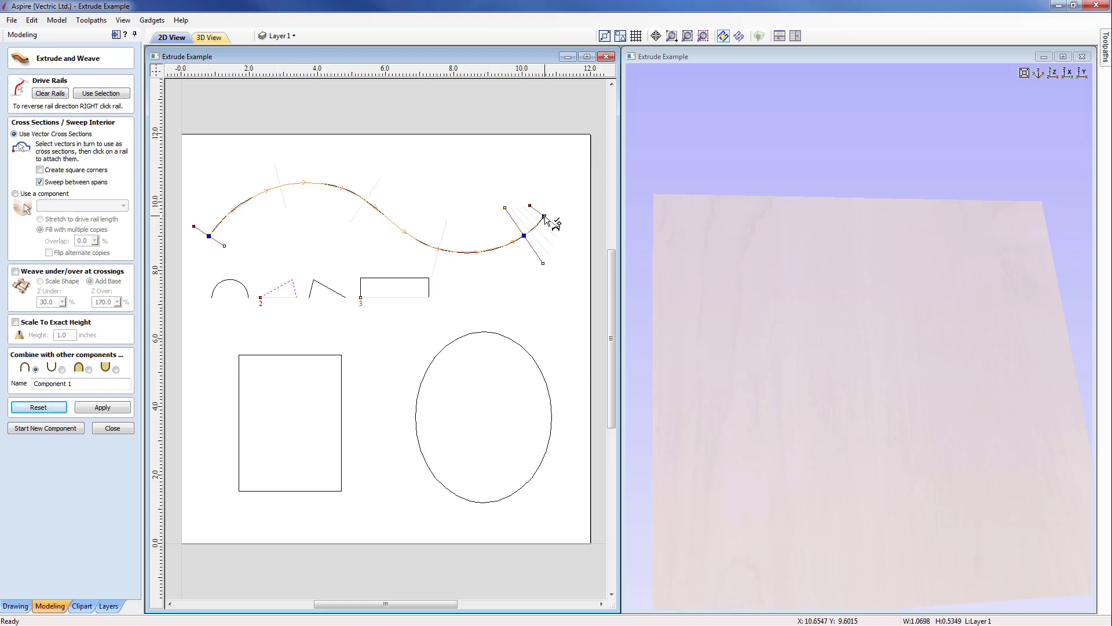
# - Delete the rectangular cross section near the drive rail's far end and apply the extrusion
pyautogui.rightClick(531, 247)
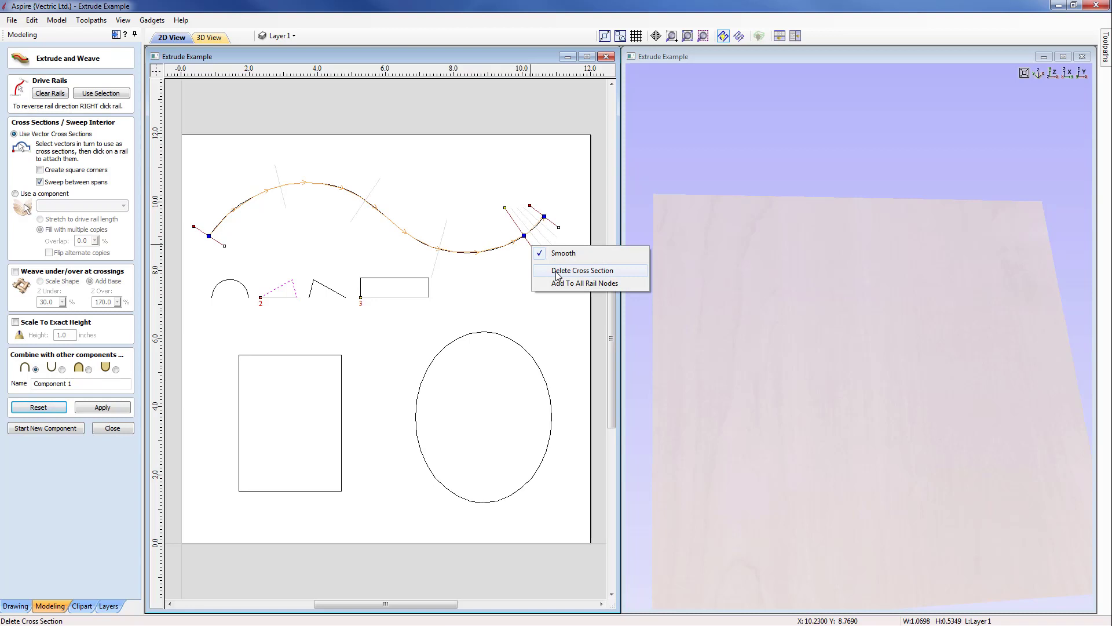
pyautogui.click(557, 271)
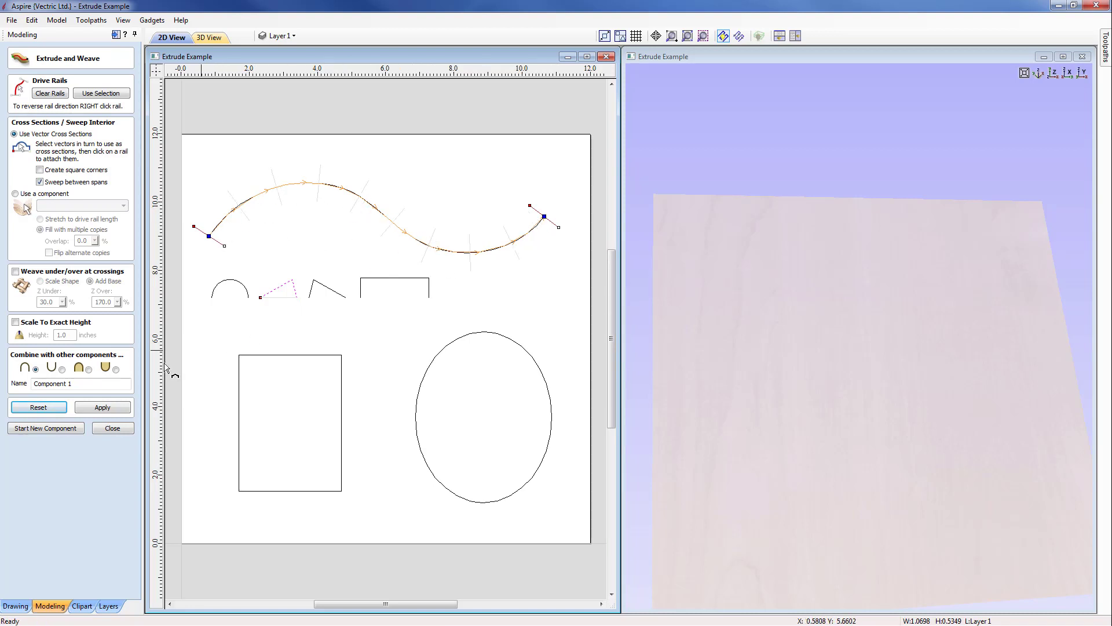
pyautogui.click(113, 410)
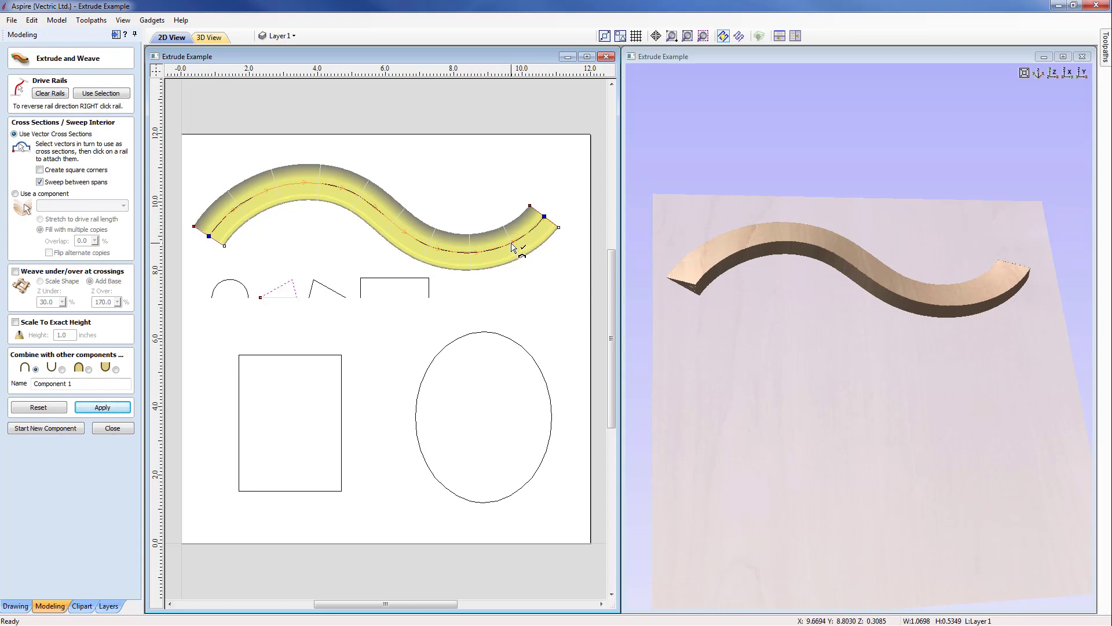
# - Reverse the direction of the drive rail and apply the extrusion again
pyautogui.rightClick(404, 235)
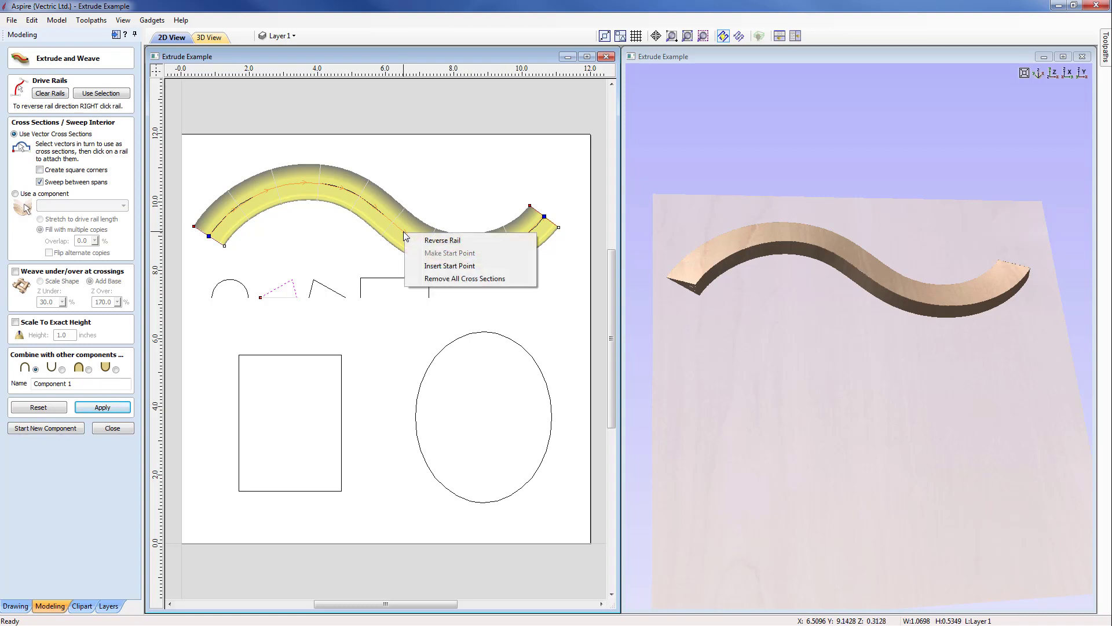
pyautogui.click(430, 241)
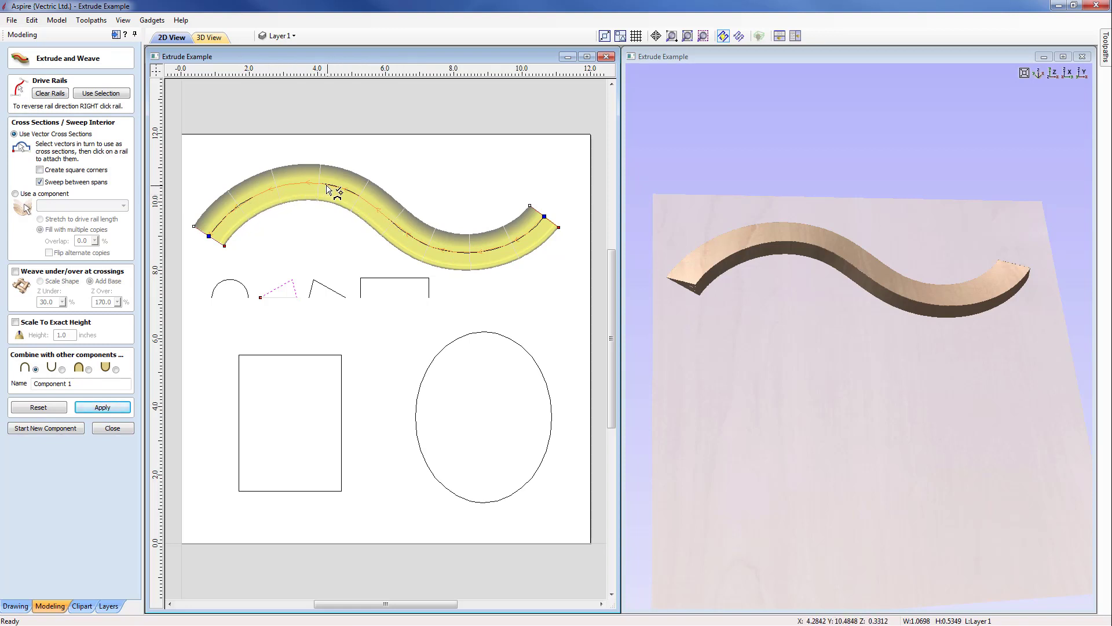
pyautogui.click(106, 408)
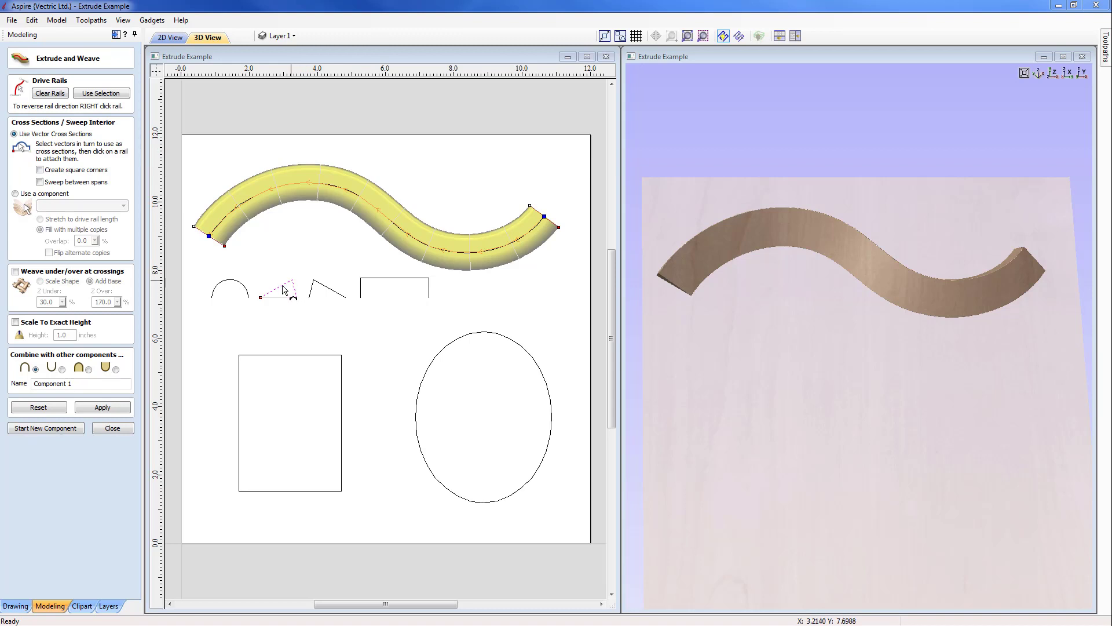
# - Attach the second triangular profile at the drive rail's right end, apply with Sweep between spans off and inspect the shape
pyautogui.click(324, 290)
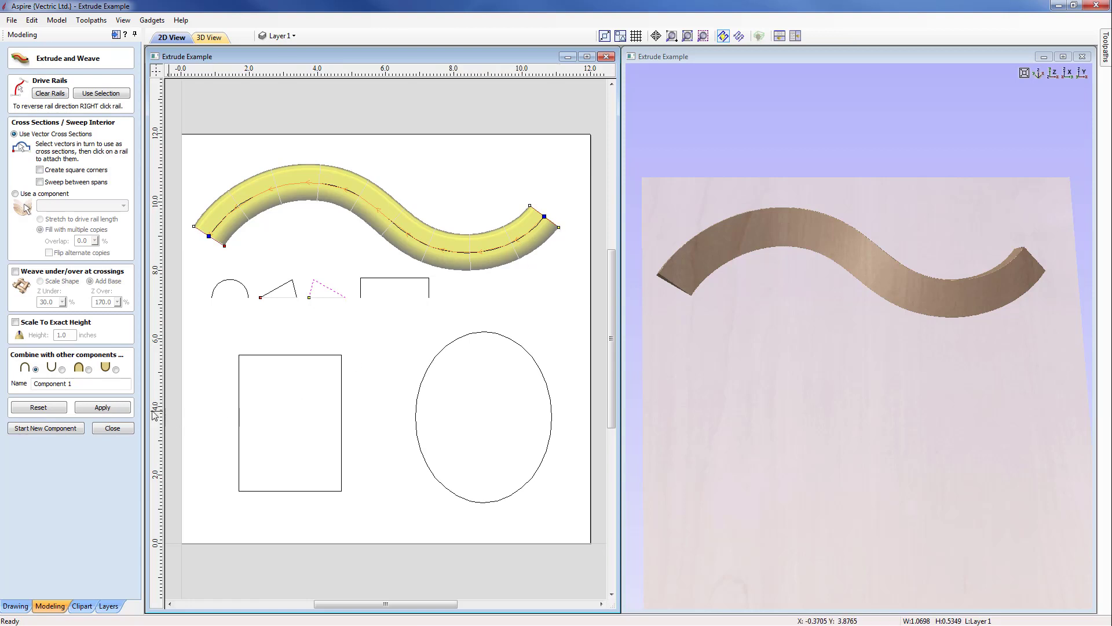
pyautogui.click(106, 408)
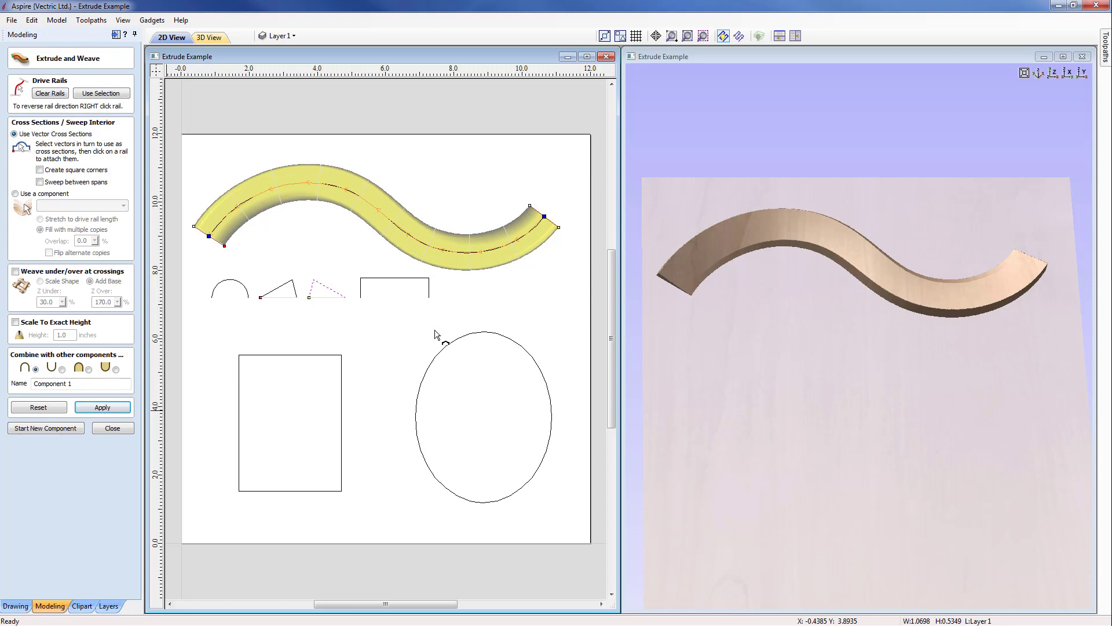
pyautogui.moveTo(842, 448); pyautogui.dragTo(738, 351)
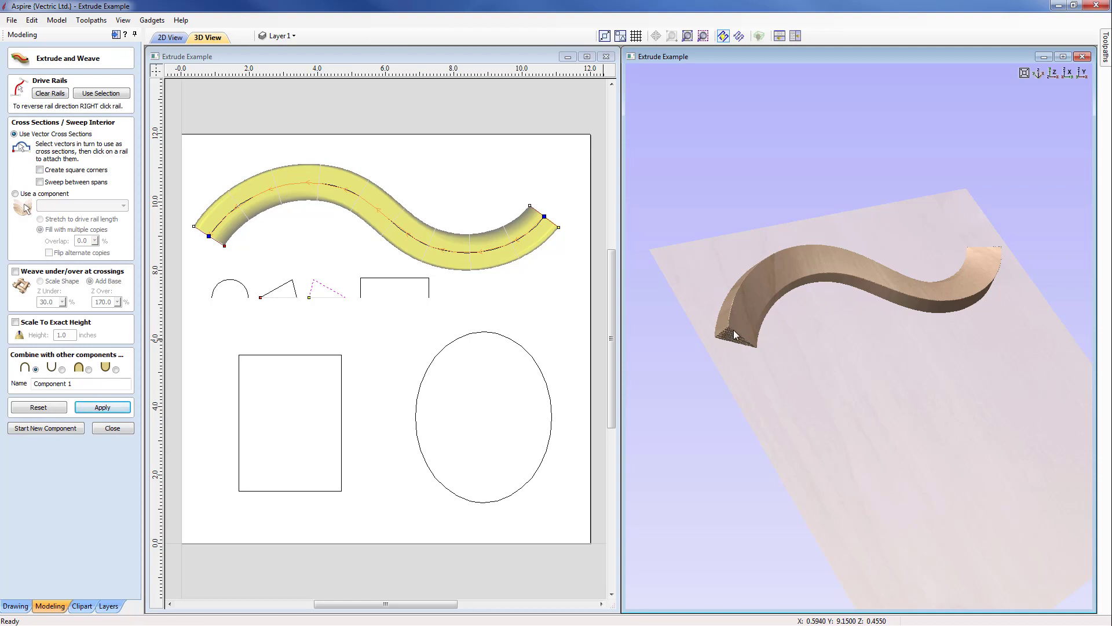
pyautogui.moveTo(861, 297); pyautogui.dragTo(907, 360)
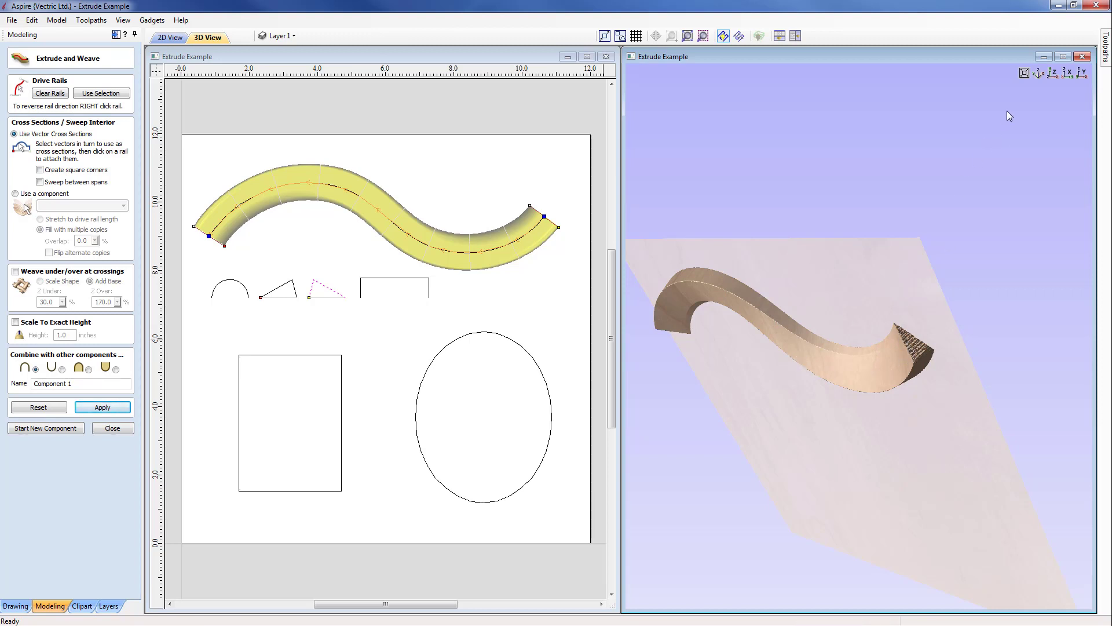
pyautogui.click(1051, 72)
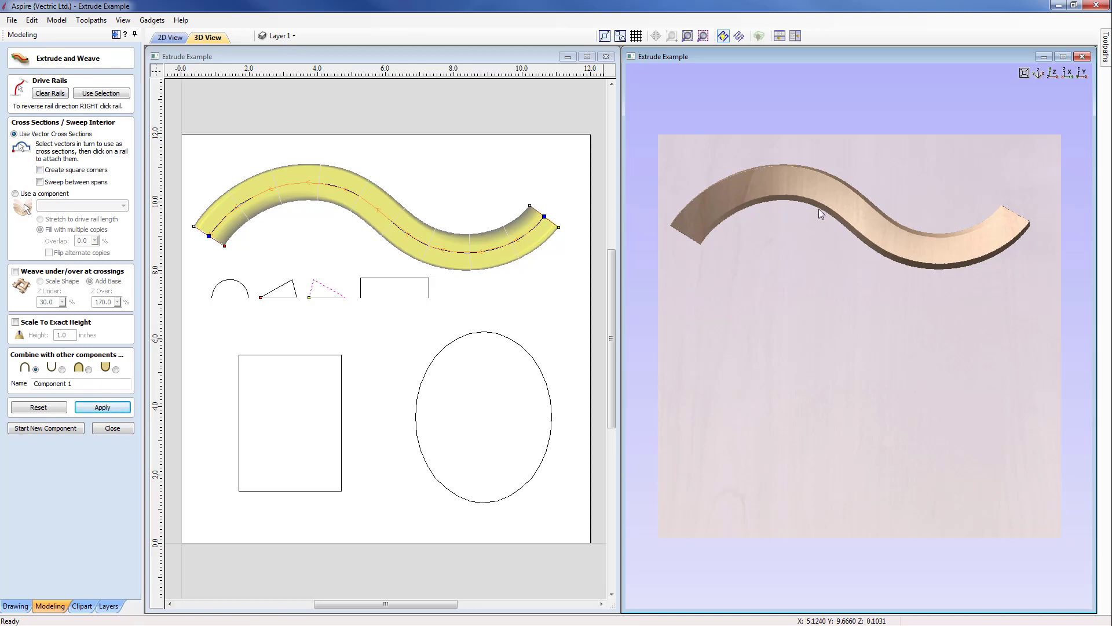
pyautogui.moveTo(797, 421); pyautogui.dragTo(801, 274)
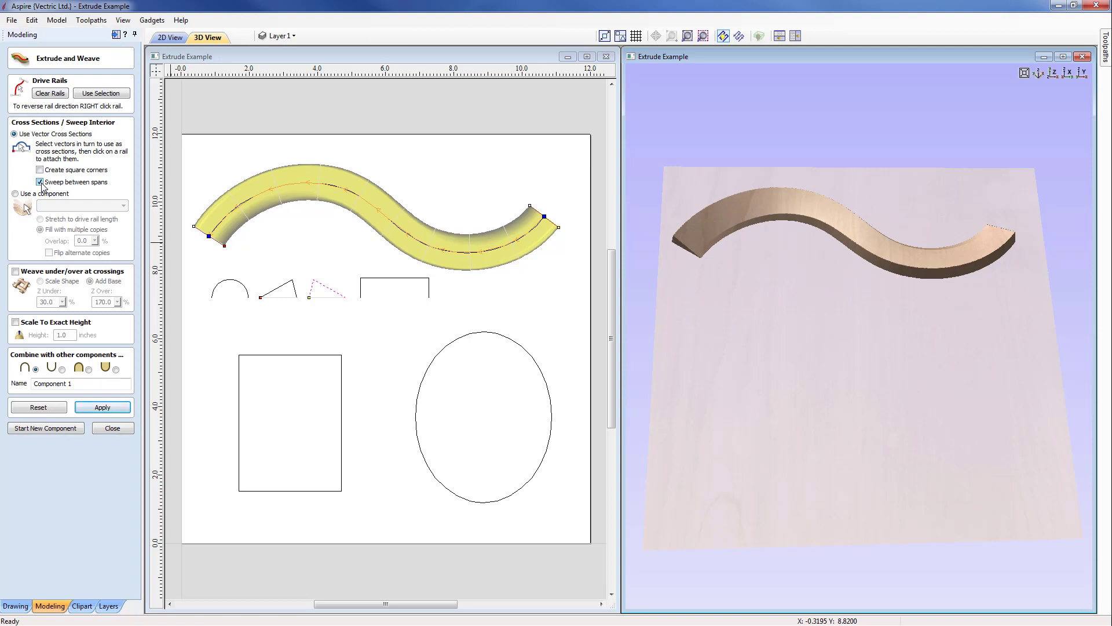
# - Apply the extrusion with Sweep between spans enabled and inspect the blend between the two triangular profiles in 3D
pyautogui.click(102, 407)
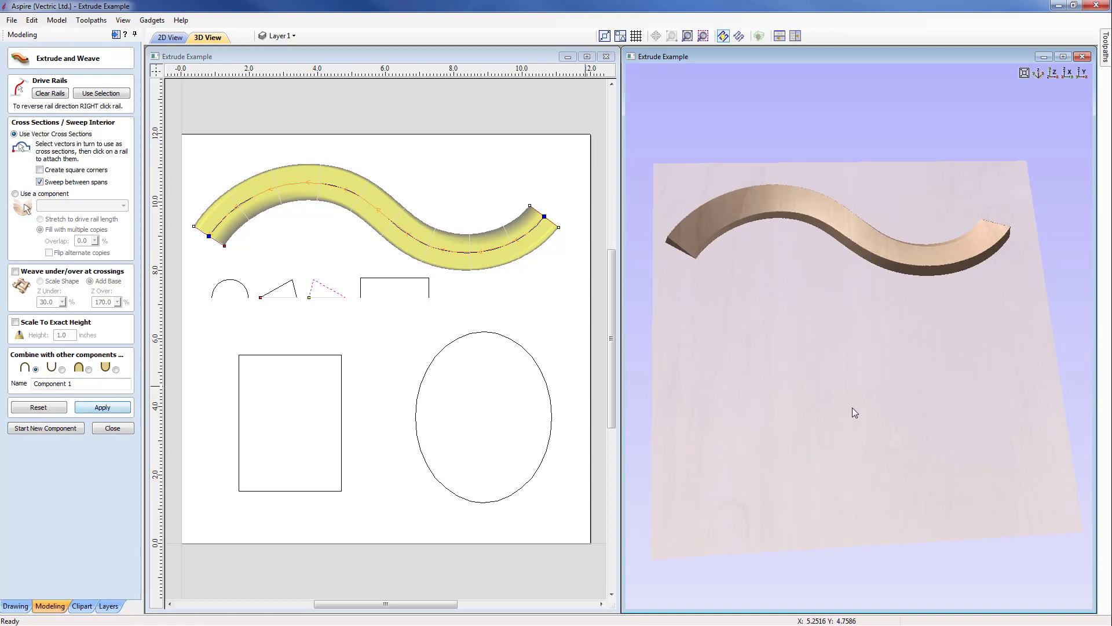
pyautogui.moveTo(852, 408); pyautogui.dragTo(875, 436)
pyautogui.moveTo(872, 431); pyautogui.dragTo(882, 438, button='middle')
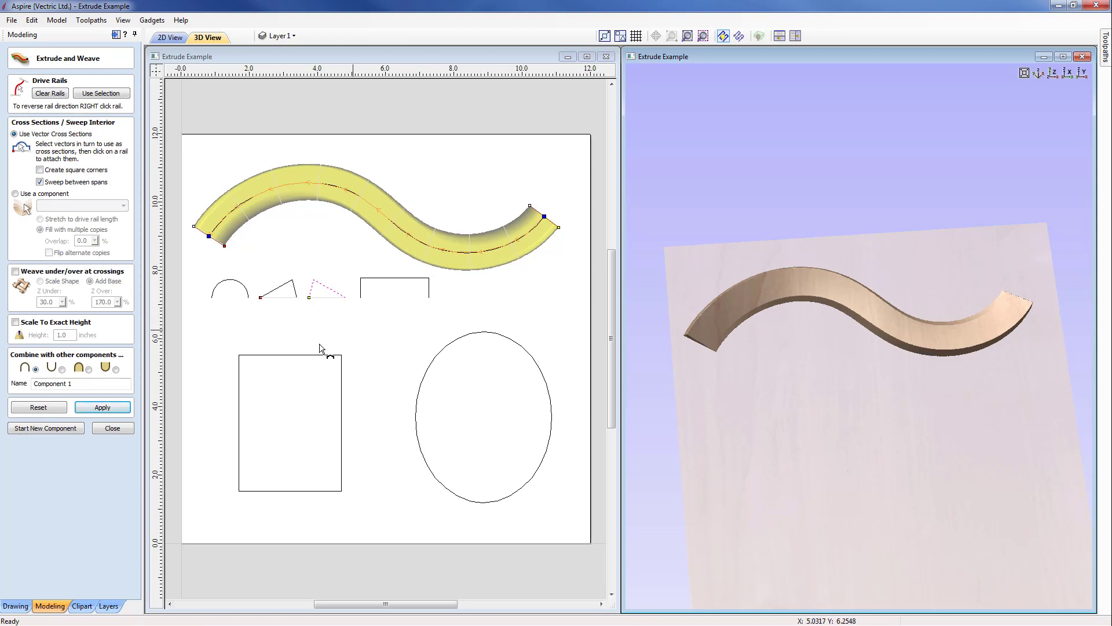
pyautogui.click(99, 410)
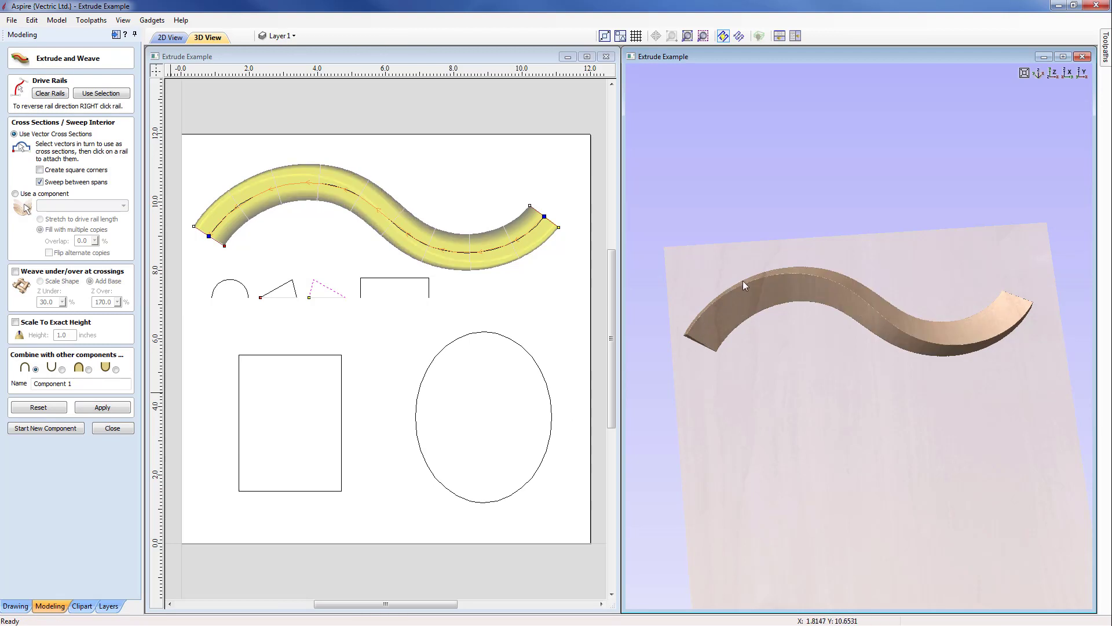
pyautogui.moveTo(982, 328); pyautogui.dragTo(693, 428)
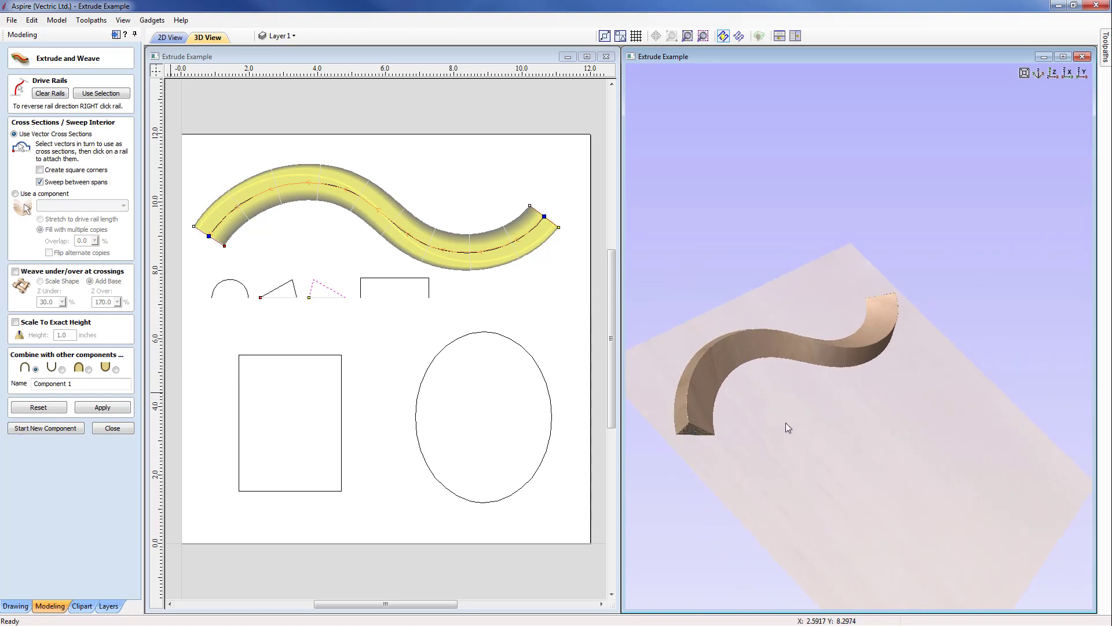
pyautogui.moveTo(790, 461); pyautogui.dragTo(848, 406)
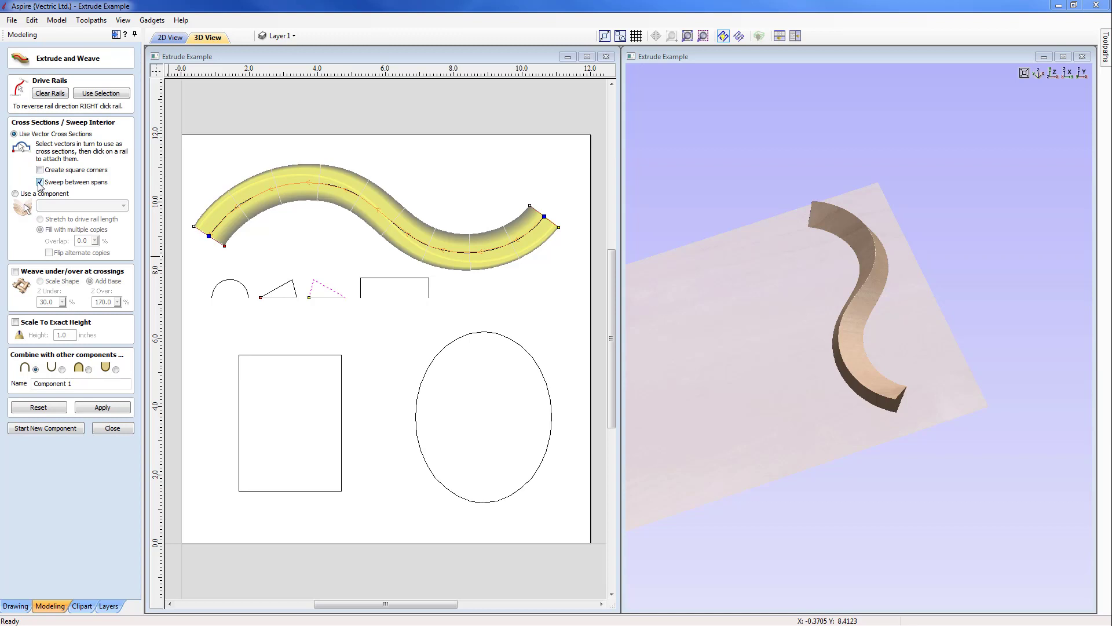
# - Add the open rectangular profile as a cross section midway along the drive rail, apply the extrusion and inspect the result
pyautogui.click(381, 279)
pyautogui.click(381, 280)
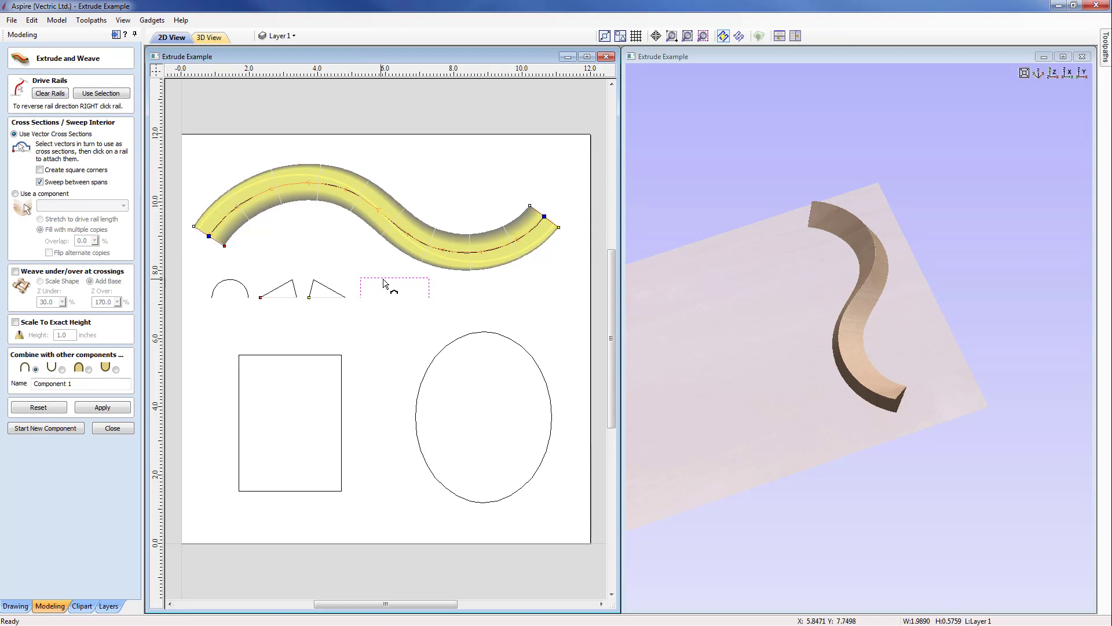
pyautogui.click(379, 214)
pyautogui.click(107, 408)
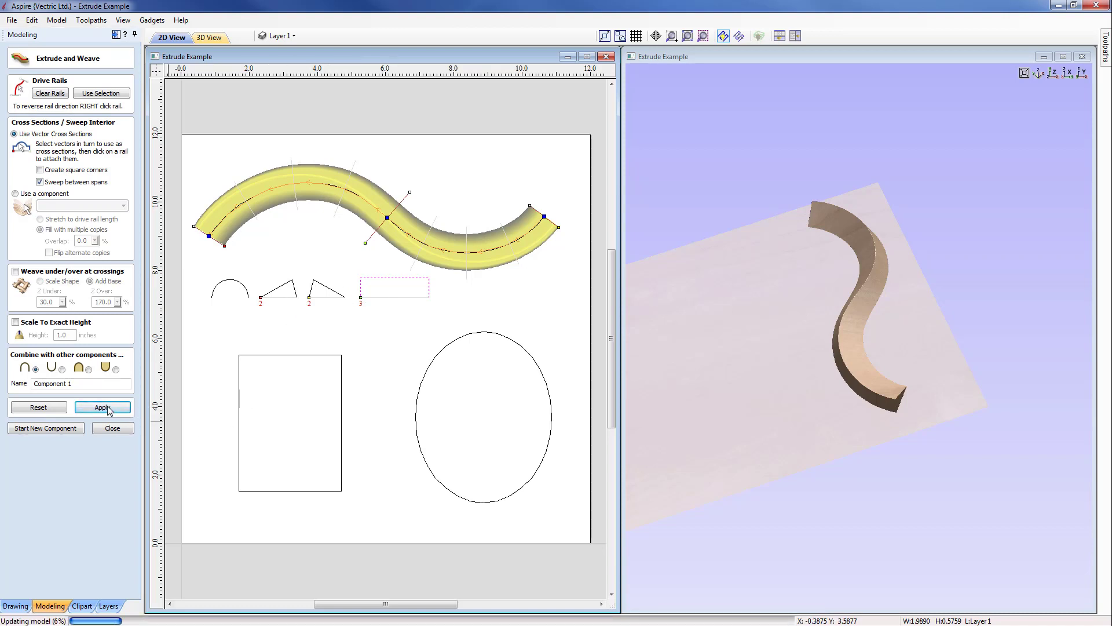
pyautogui.moveTo(938, 479); pyautogui.dragTo(840, 417)
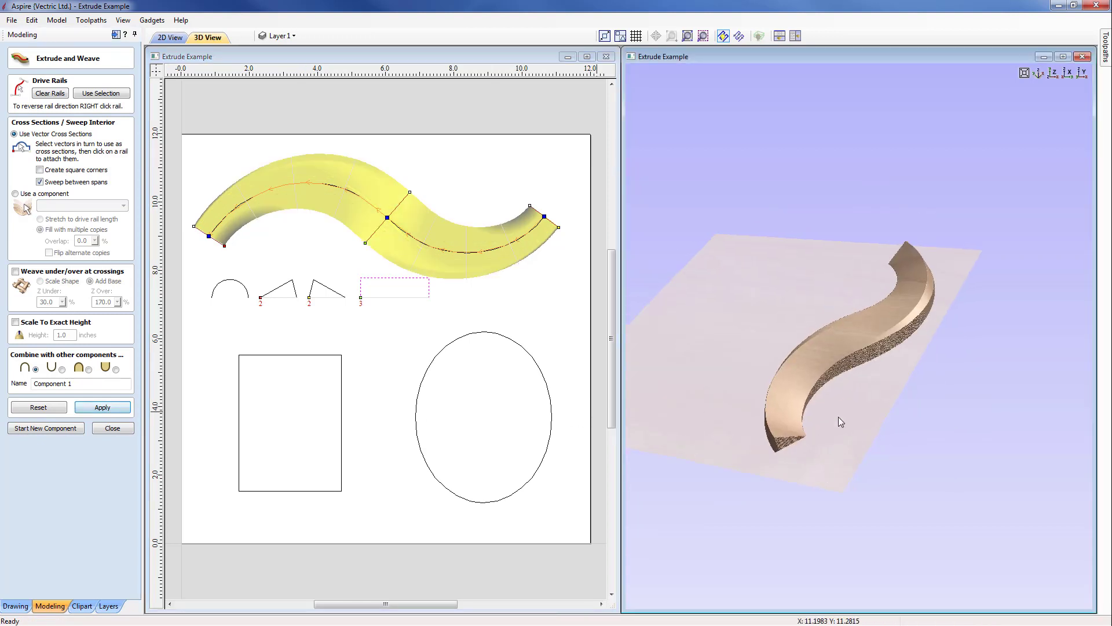
pyautogui.click(1052, 75)
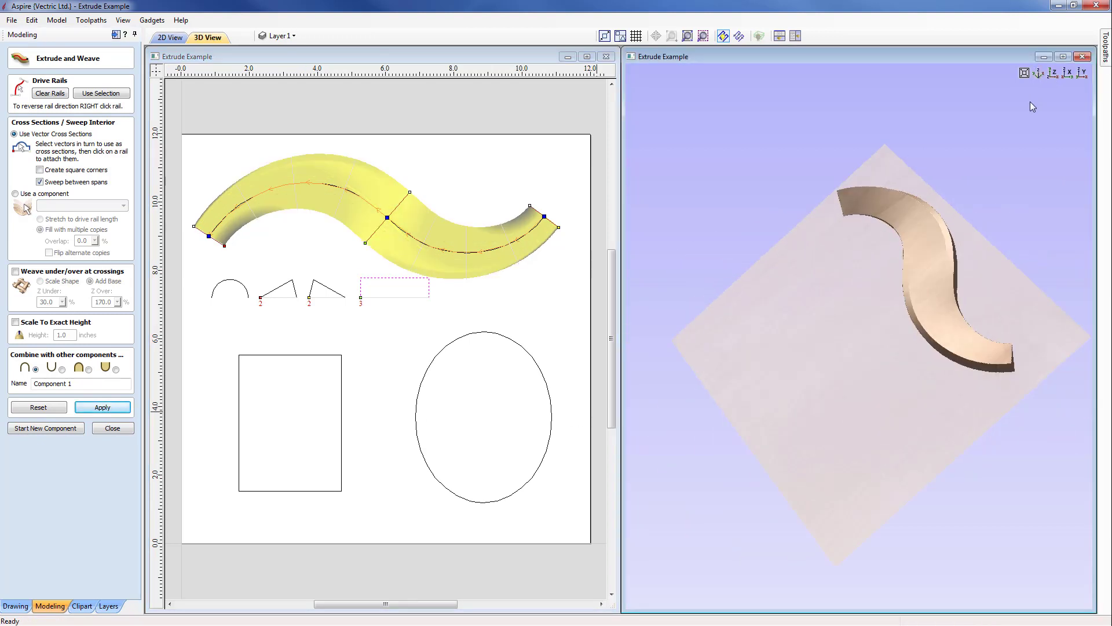
pyautogui.moveTo(919, 213); pyautogui.dragTo(902, 265)
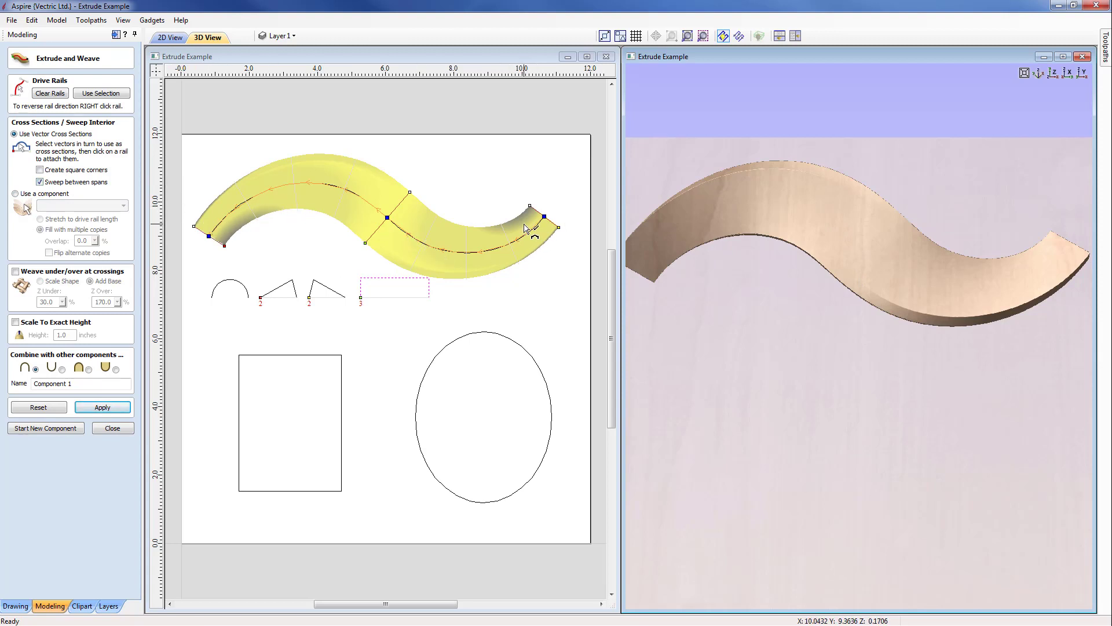
# - Node-edit the rectangular profile by raising its top edge's midpoint into a peak, and reapply the extrusion with the reselected rail
pyautogui.click(393, 356)
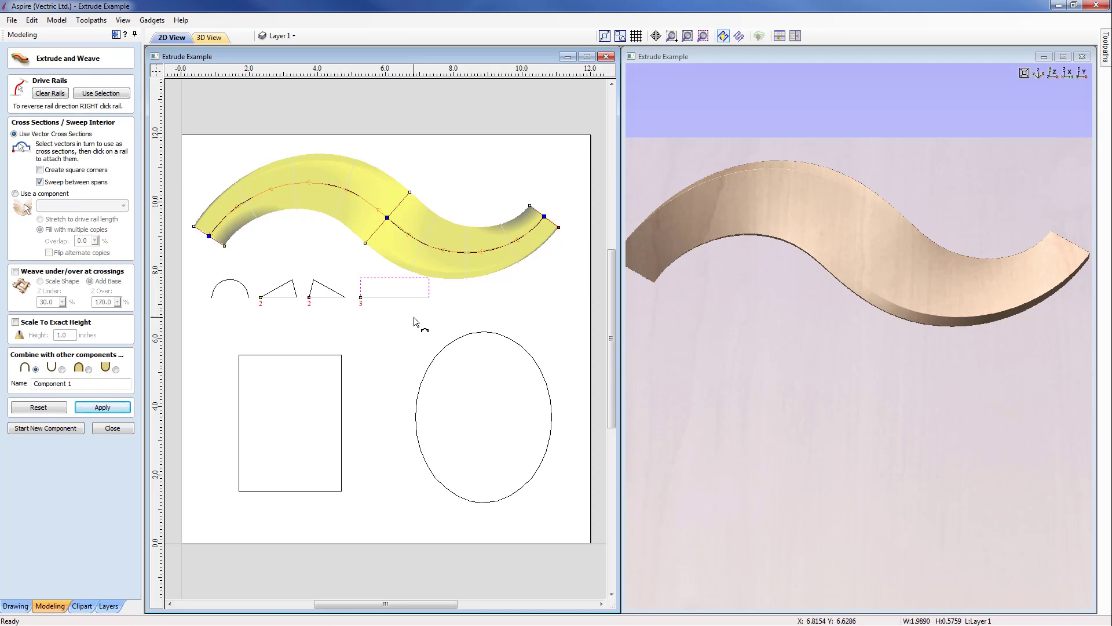
pyautogui.press('n')
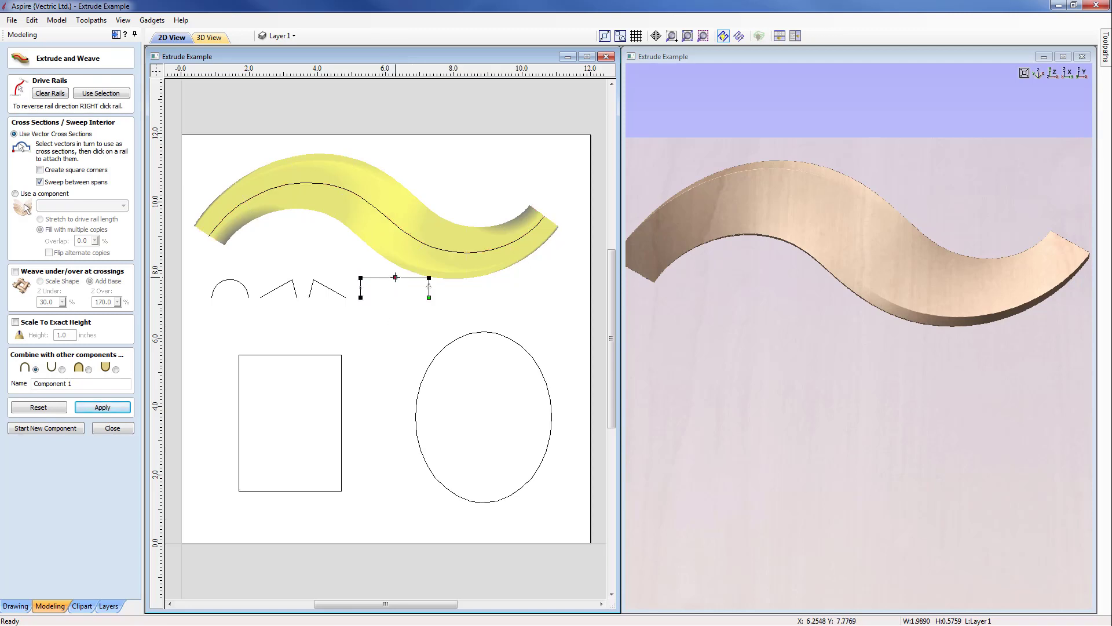
pyautogui.moveTo(395, 278); pyautogui.dragTo(395, 256)
pyautogui.click(385, 340)
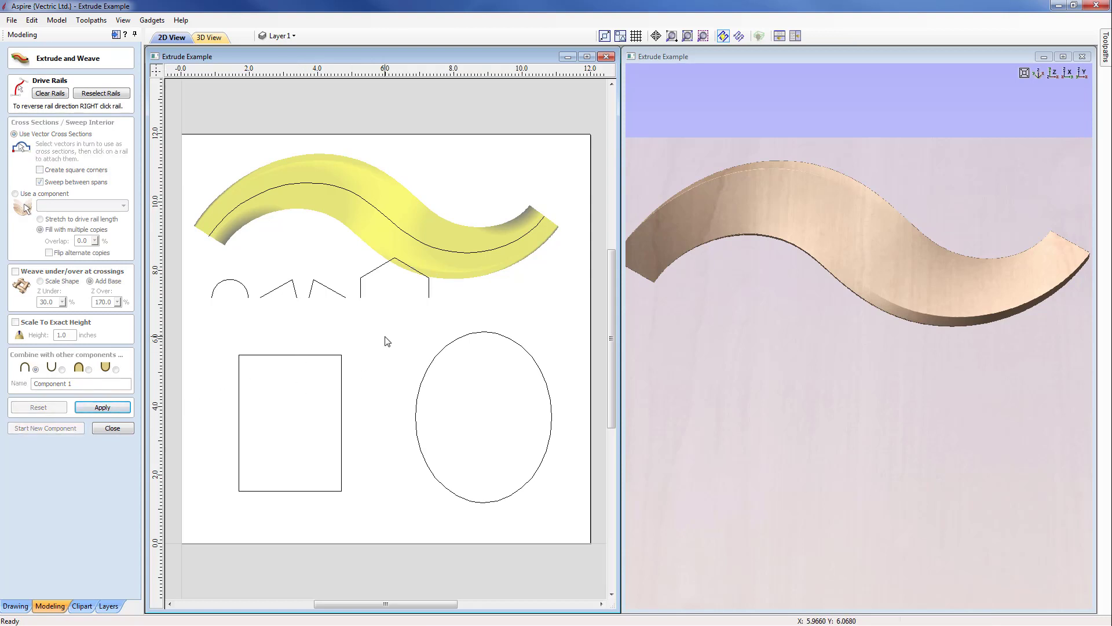
pyautogui.click(103, 96)
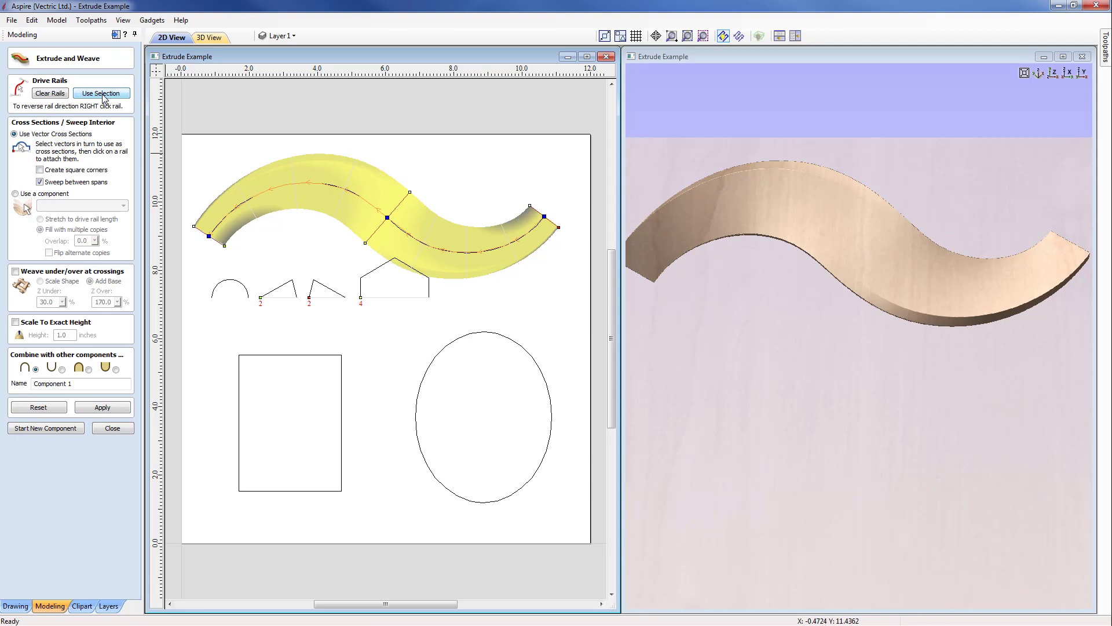
pyautogui.click(102, 407)
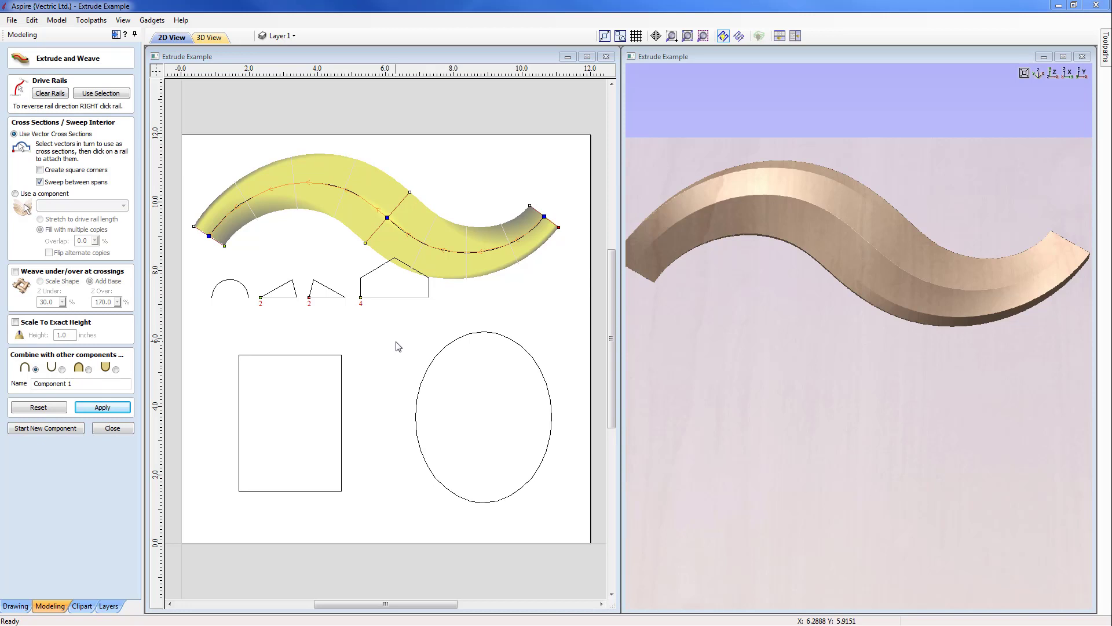
# - Reshape the drive rail by adjusting its left curve's tangent handle and raising its right interior node, and reselect it as the rail
pyautogui.click(410, 316)
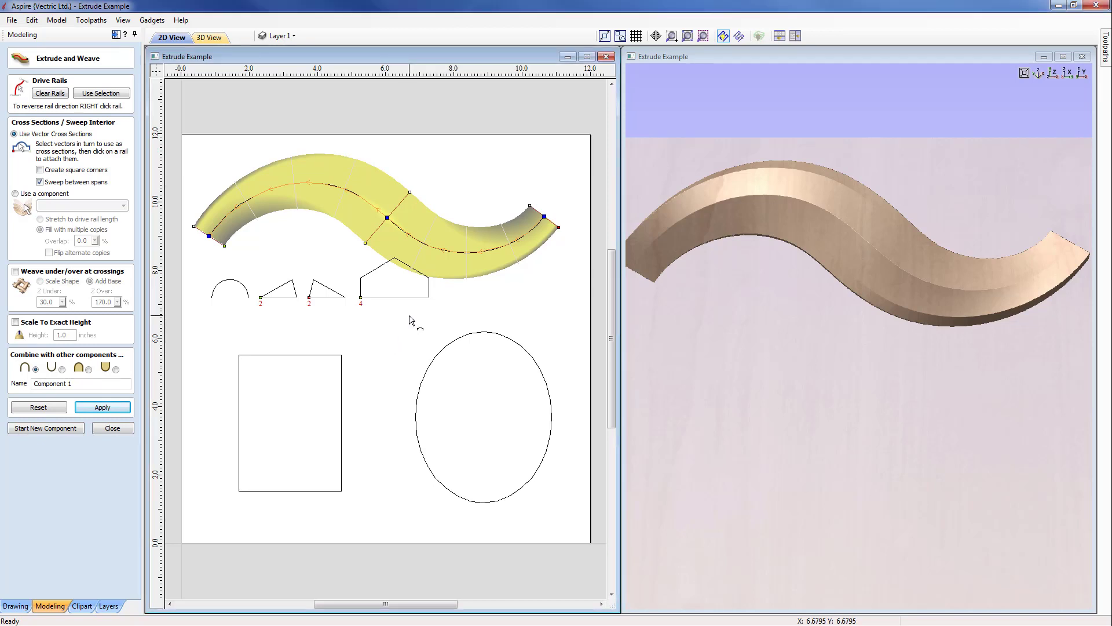
pyautogui.click(409, 320)
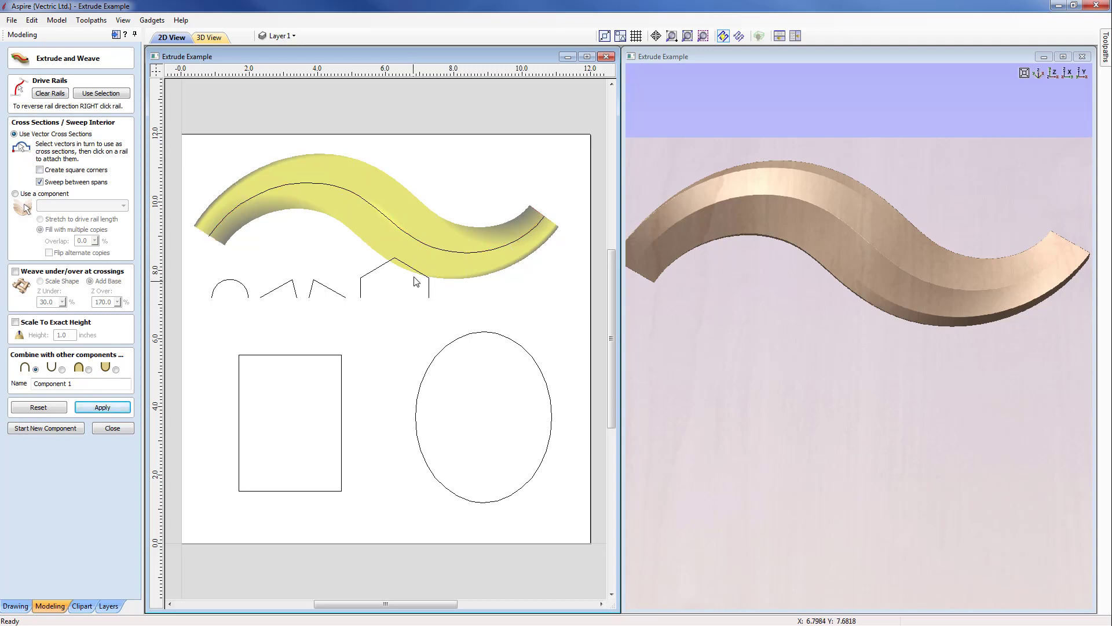
pyautogui.click(423, 246)
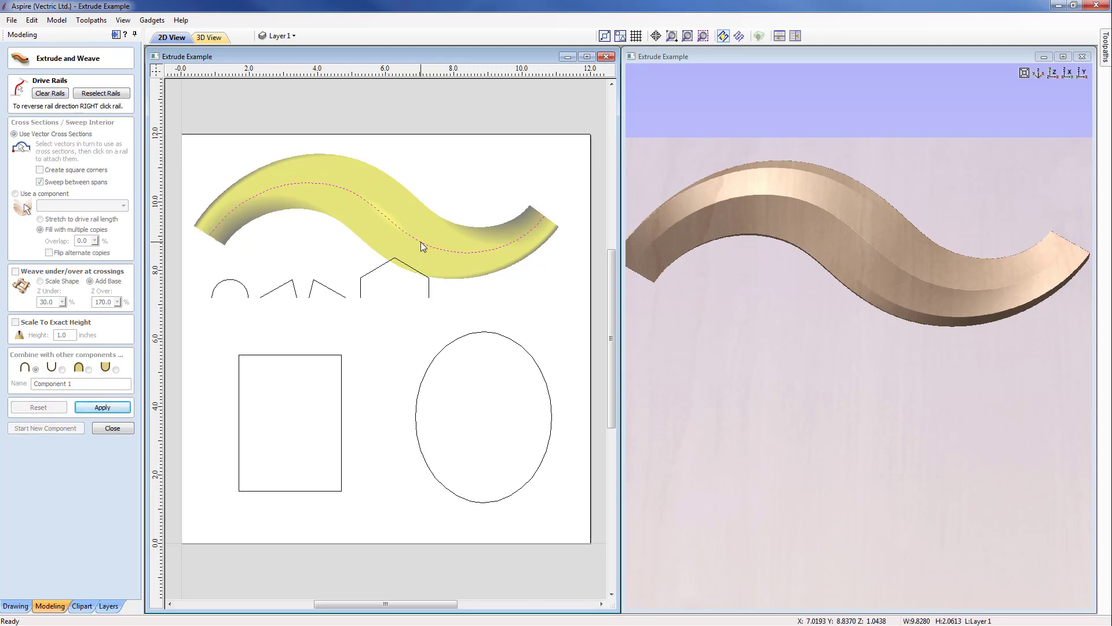
pyautogui.doubleClick(422, 247)
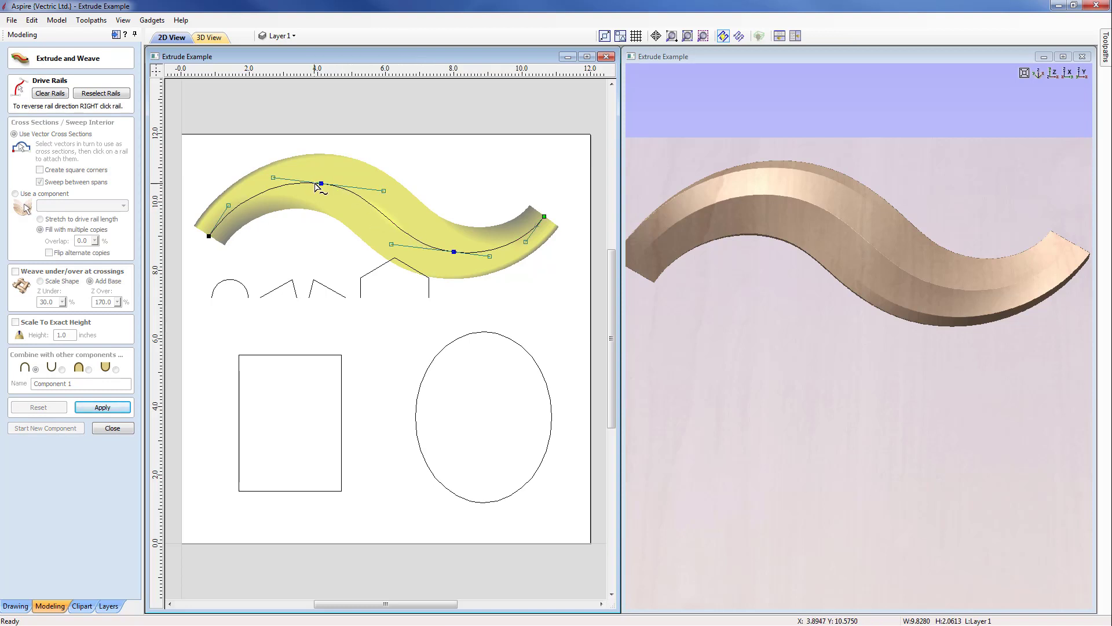
pyautogui.moveTo(383, 190); pyautogui.dragTo(364, 209)
pyautogui.moveTo(454, 251); pyautogui.dragTo(455, 239)
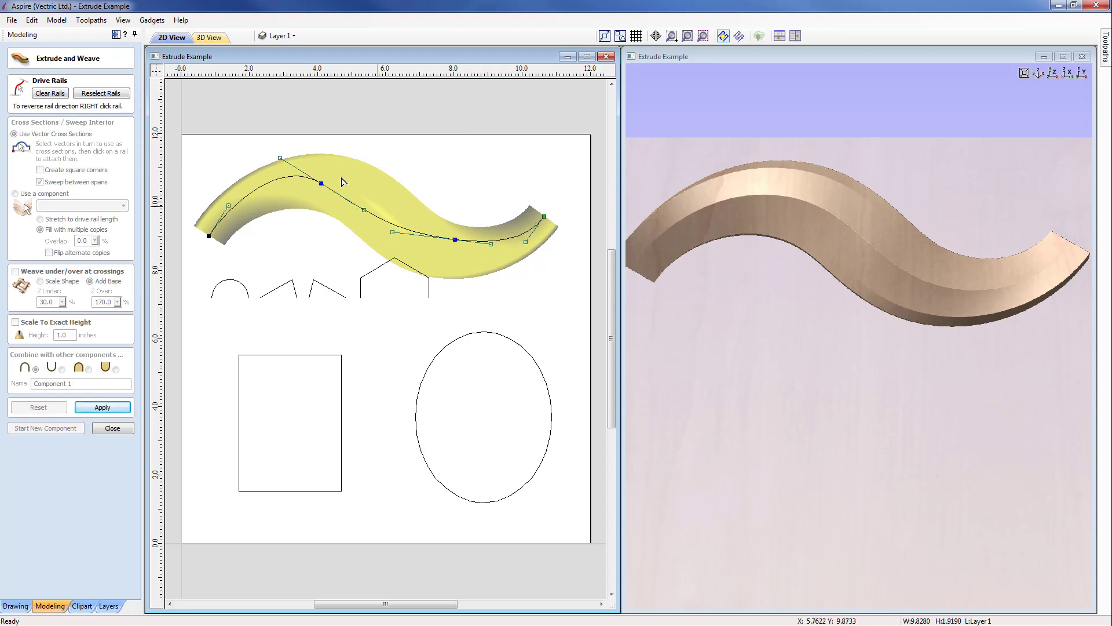
pyautogui.moveTo(364, 210); pyautogui.dragTo(330, 221)
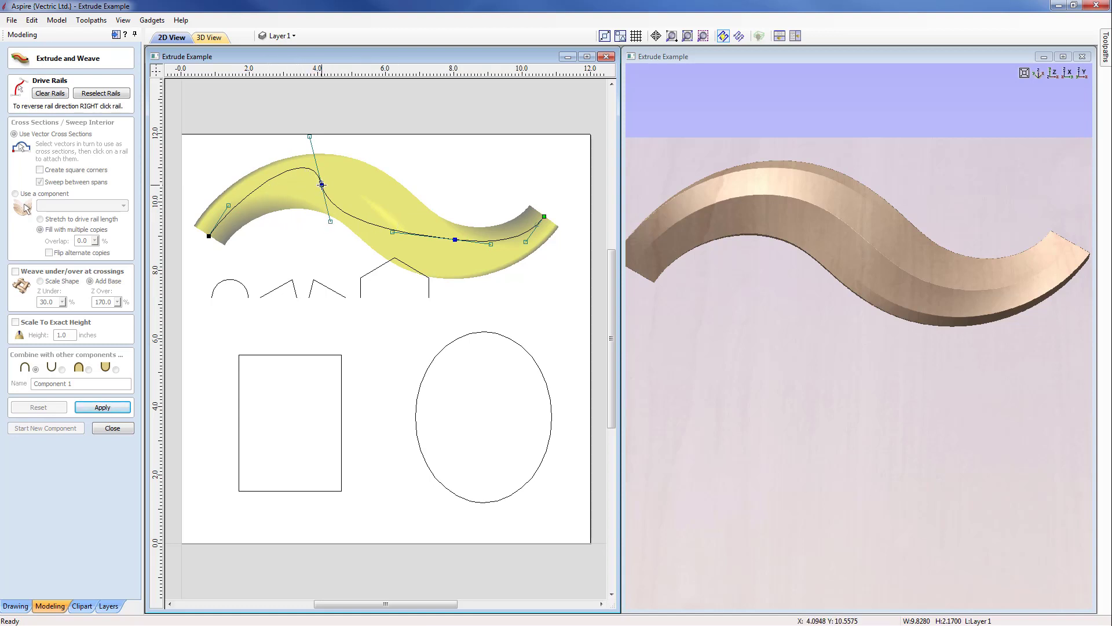
pyautogui.click(340, 263)
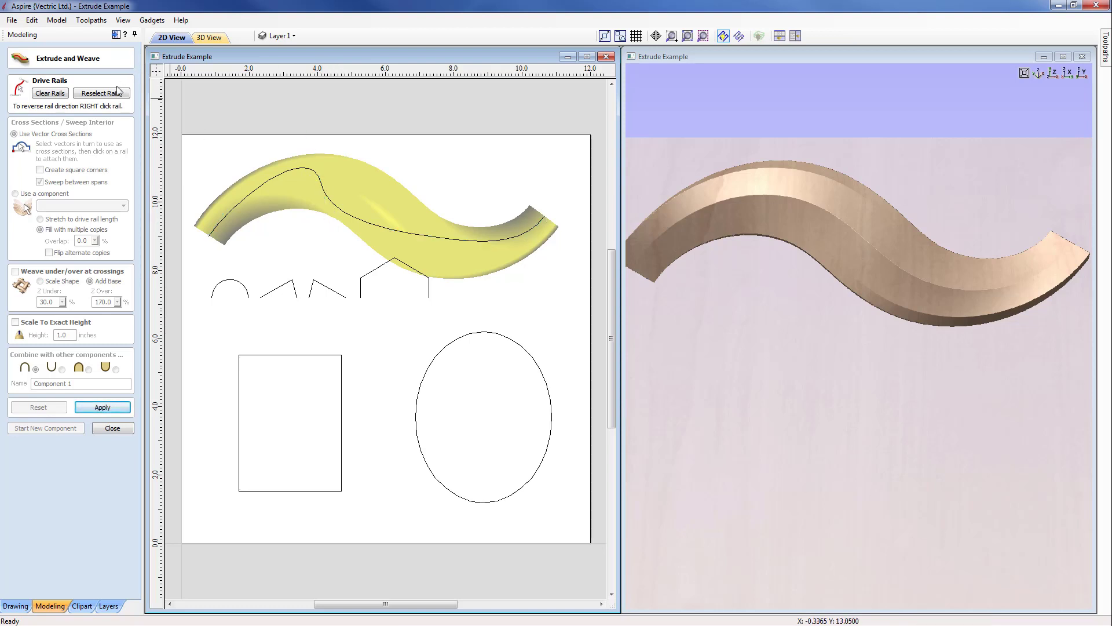
pyautogui.click(99, 93)
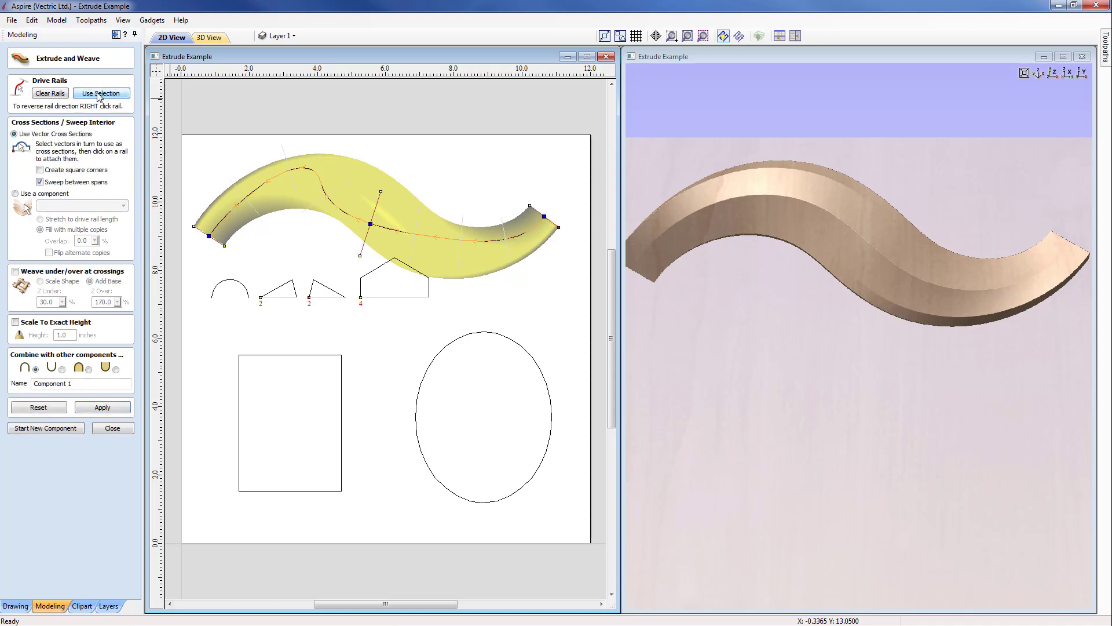
# - Apply the extrusion along the reshaped drive rail and inspect the overlap at its tight bend
pyautogui.click(103, 407)
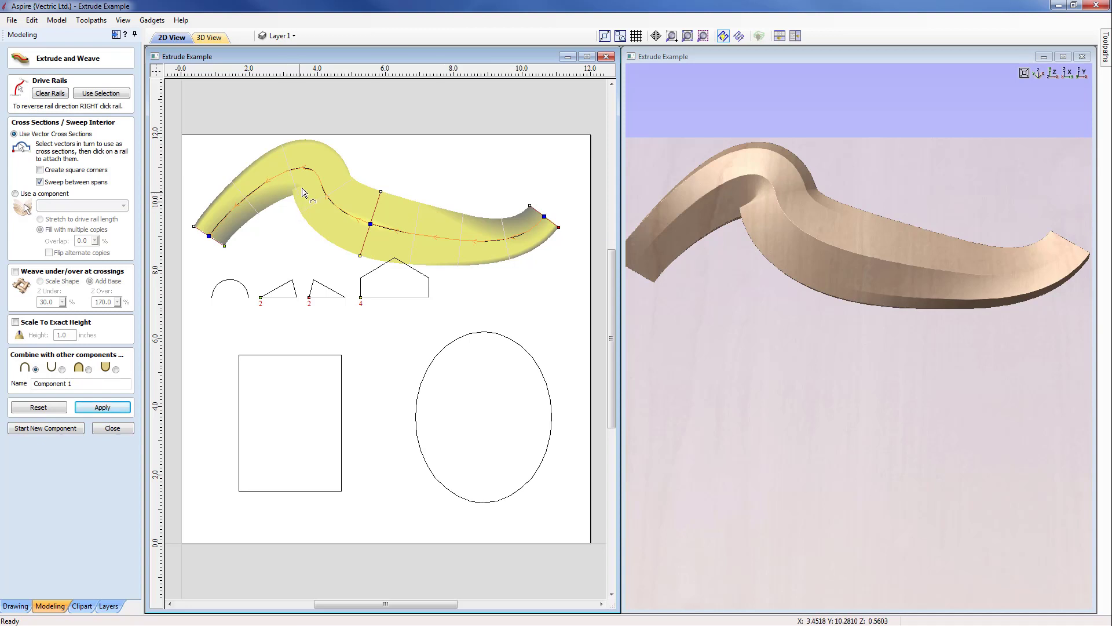
pyautogui.scroll(5, 302, 191)
pyautogui.scroll(2, 375, 335)
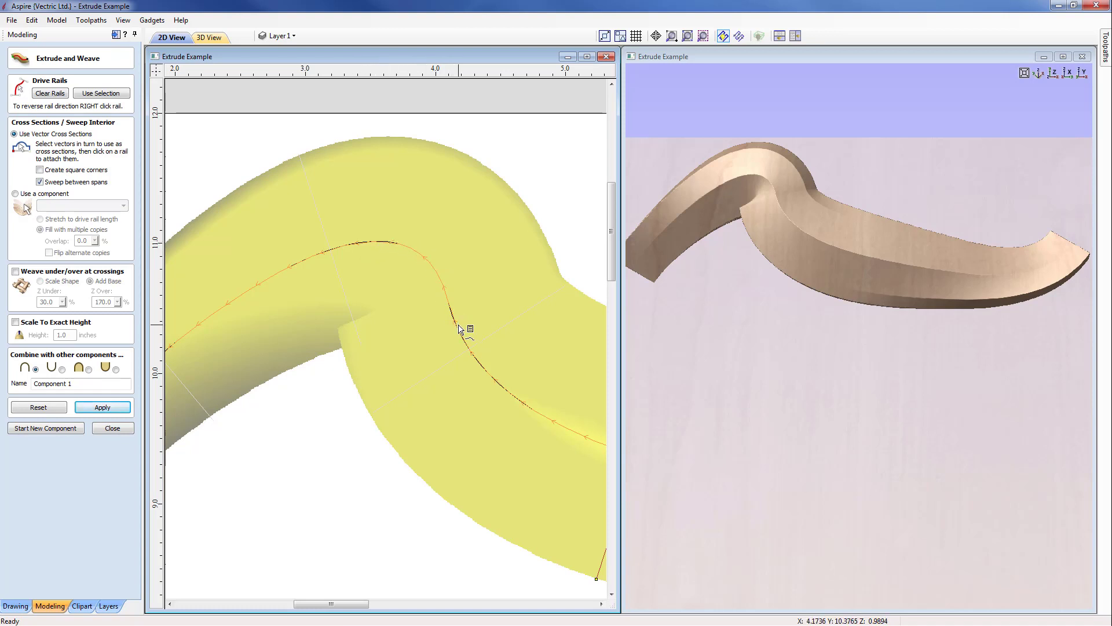
pyautogui.scroll(-6, 394, 276)
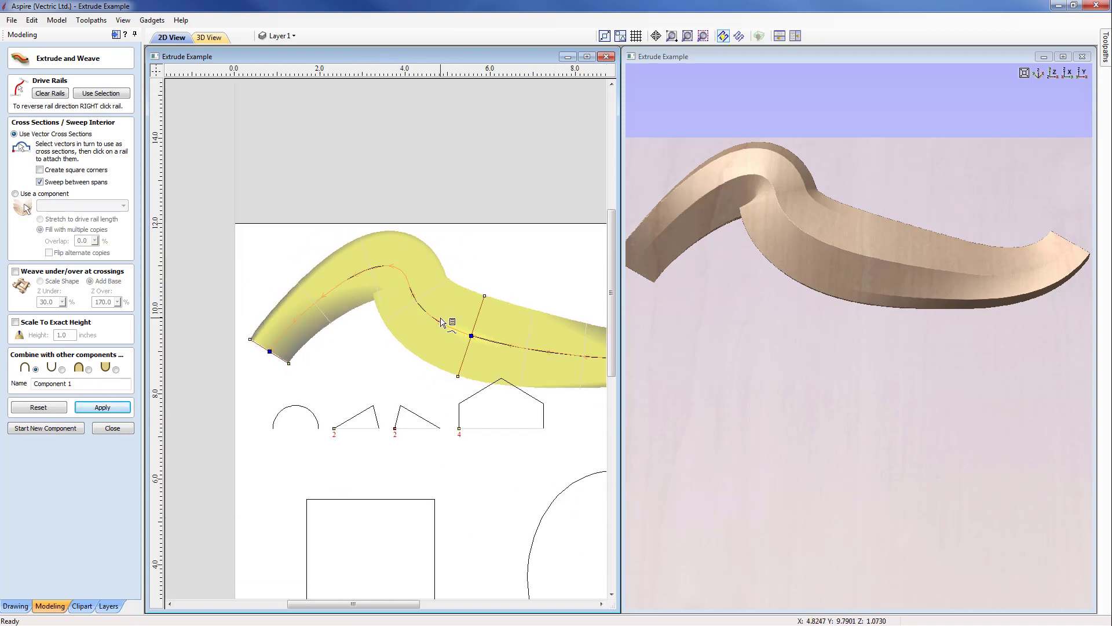
pyautogui.moveTo(374, 333); pyautogui.dragTo(365, 277, button='middle')
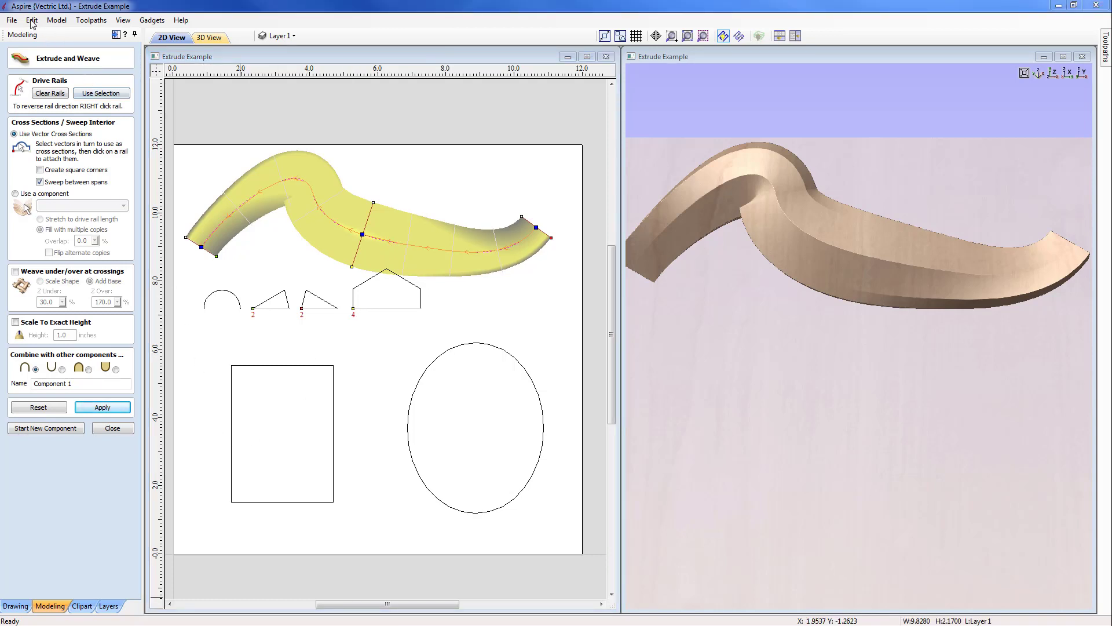
# - Undo the node edits to the wavy rail and the open rectangular profile, and close Extrude and Weave
pyautogui.click(32, 21)
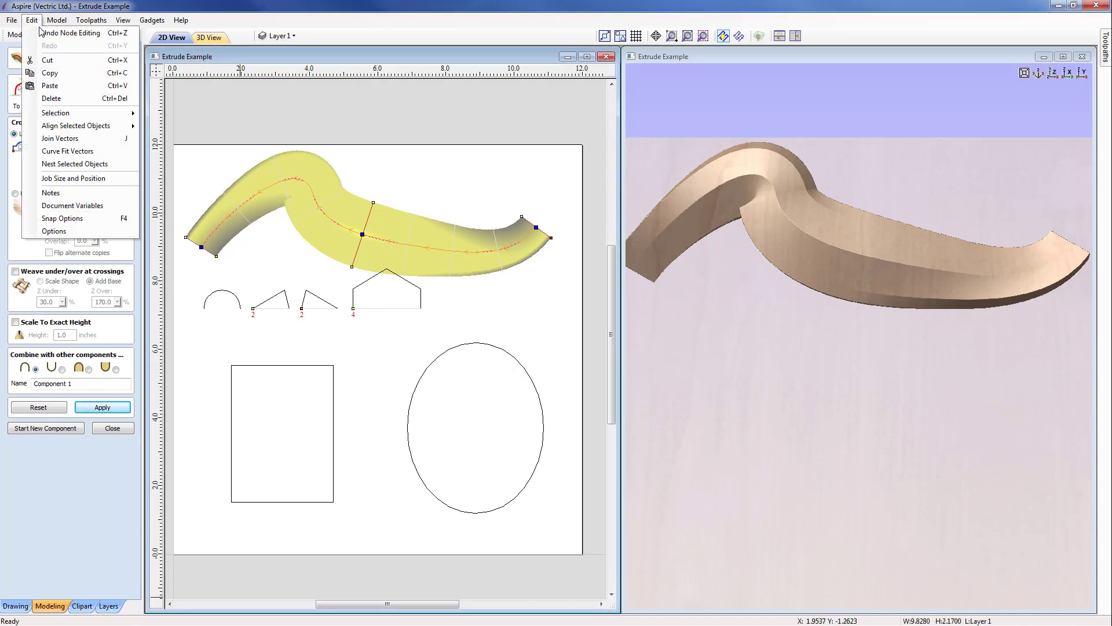
pyautogui.click(123, 34)
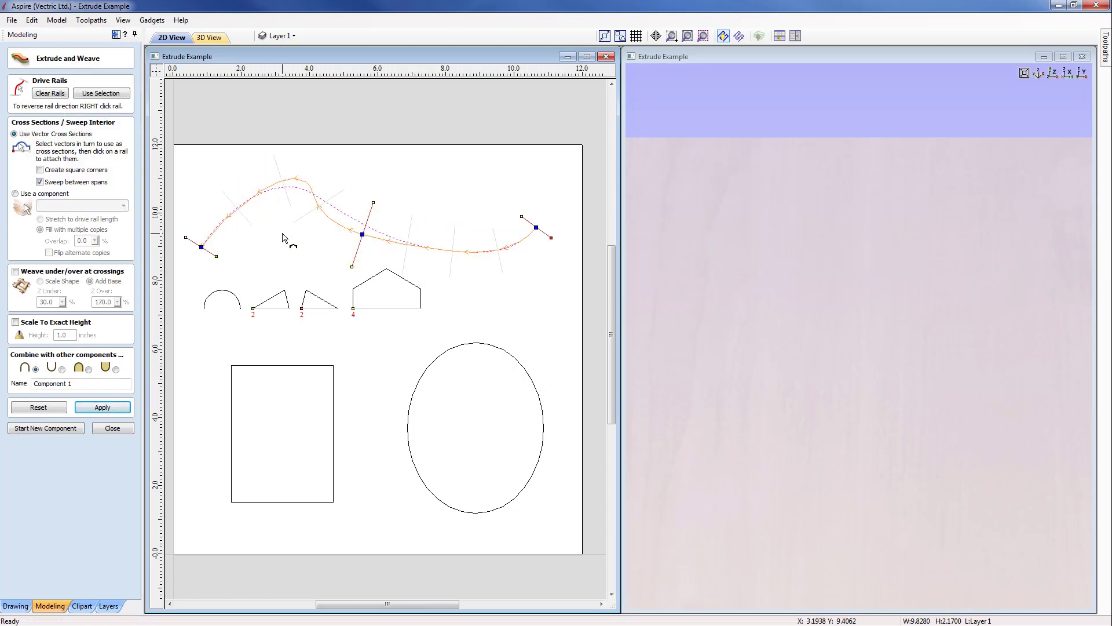
pyautogui.hotkey('ctrl', 'z')
pyautogui.click(118, 432)
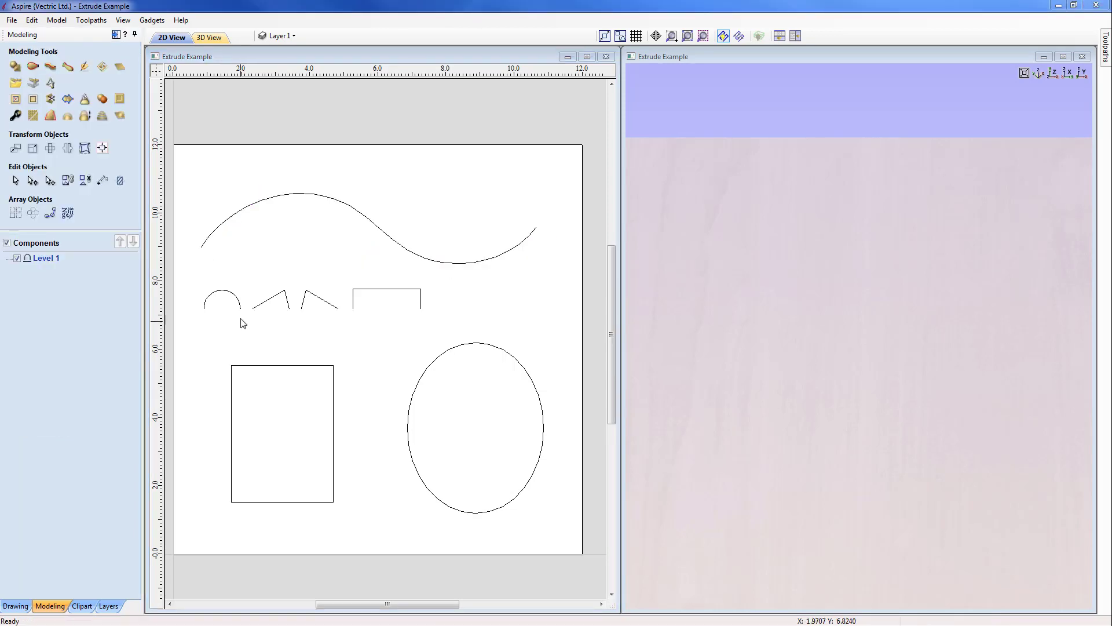
# - Start Extrude and Weave with the large closed rectangle as the drive rail
pyautogui.click(237, 302)
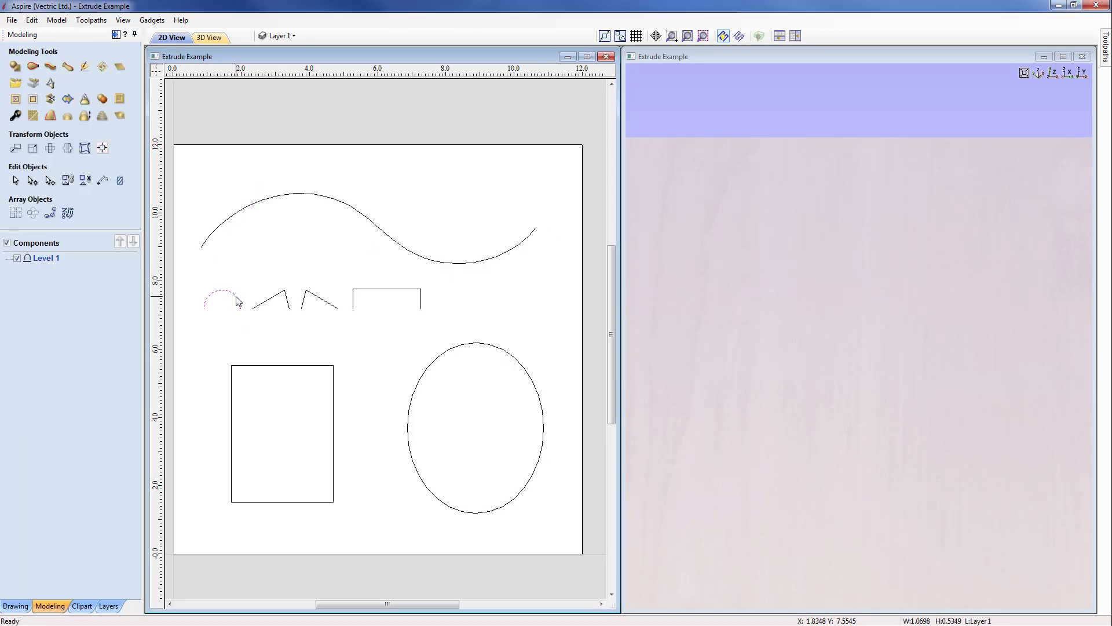
pyautogui.click(246, 366)
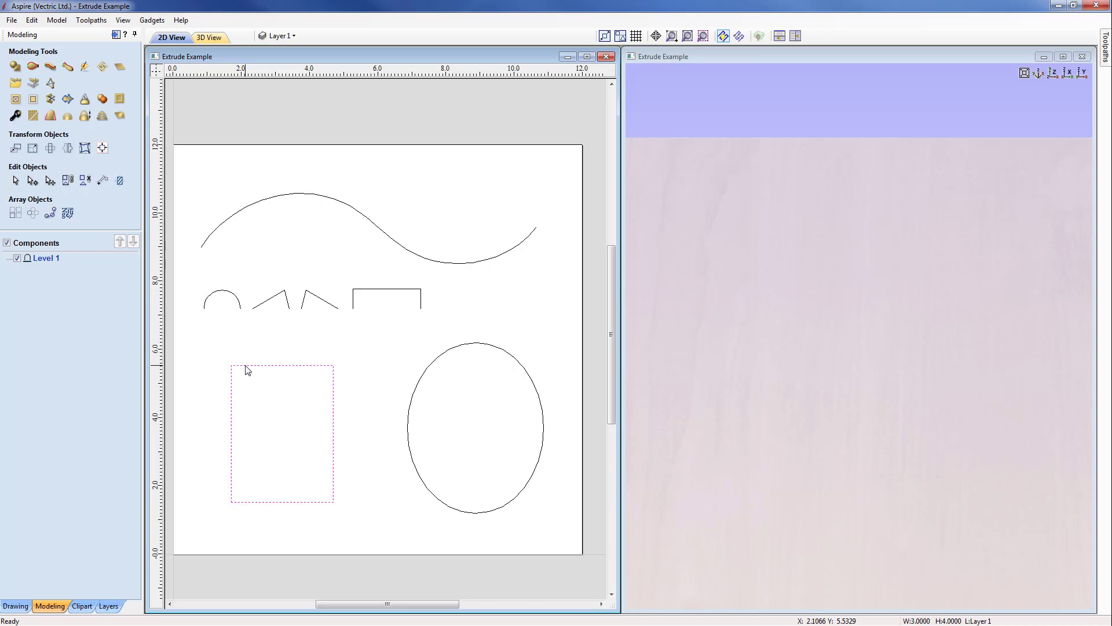
pyautogui.click(461, 203)
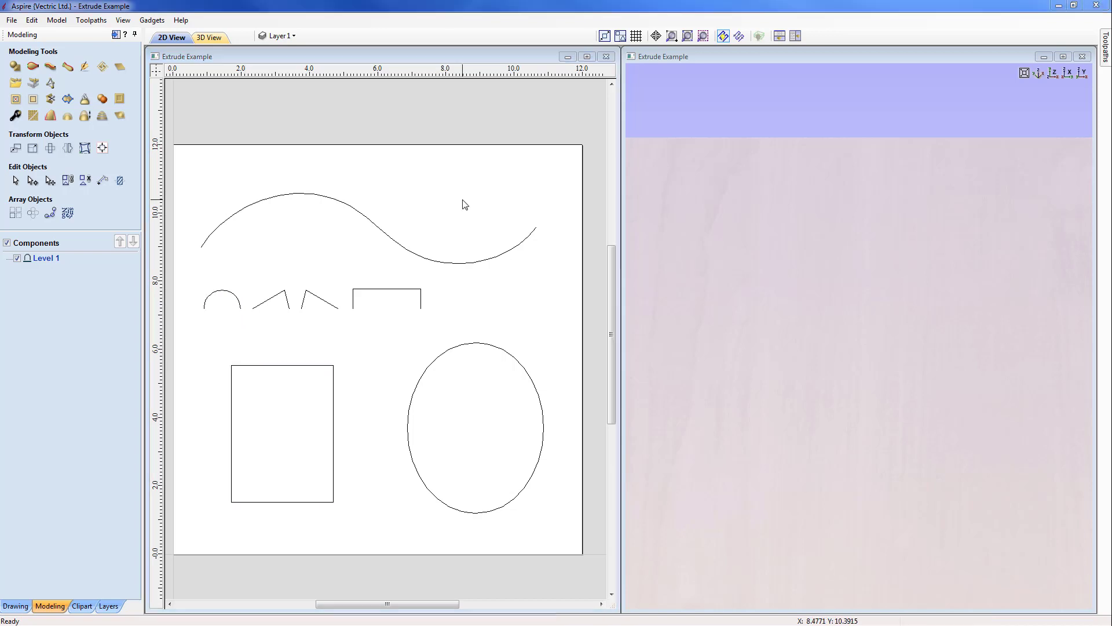
pyautogui.click(687, 37)
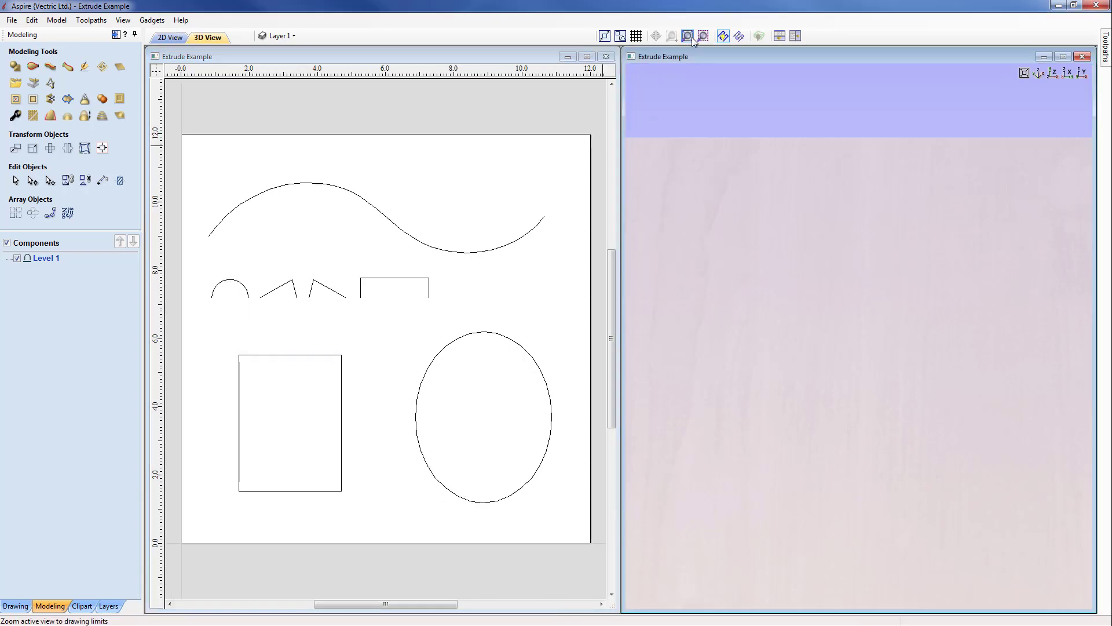
pyautogui.click(292, 360)
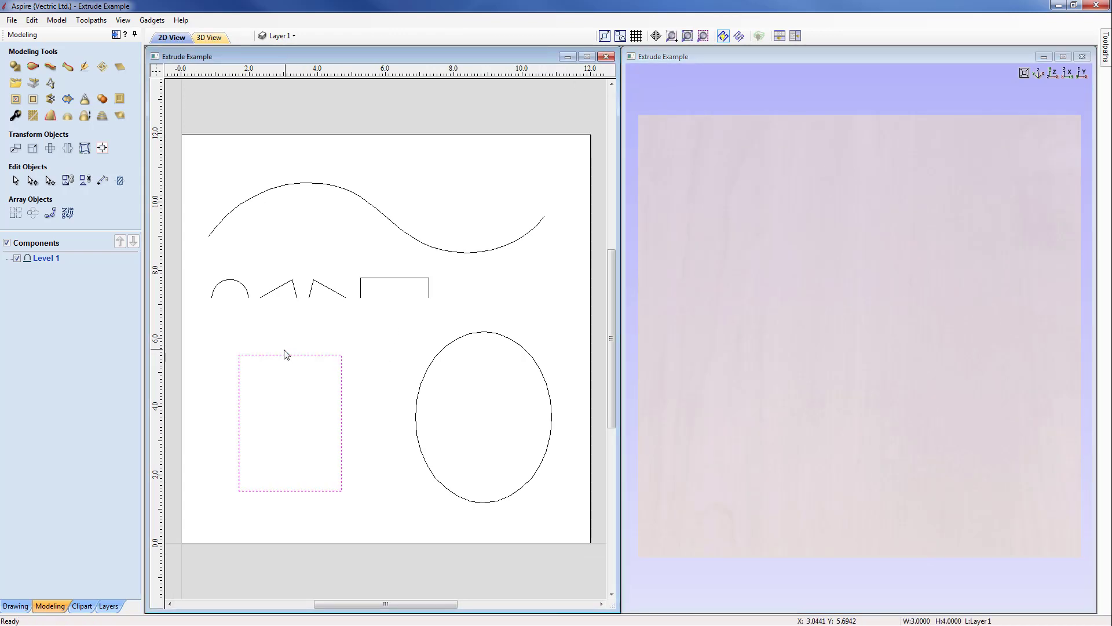
pyautogui.click(51, 67)
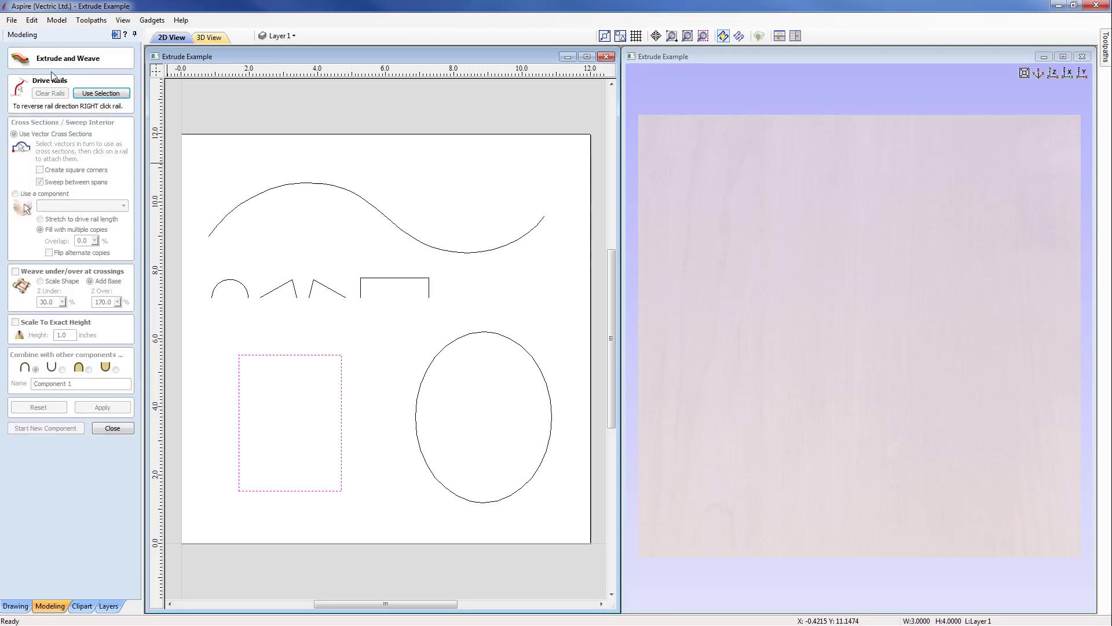
pyautogui.click(101, 93)
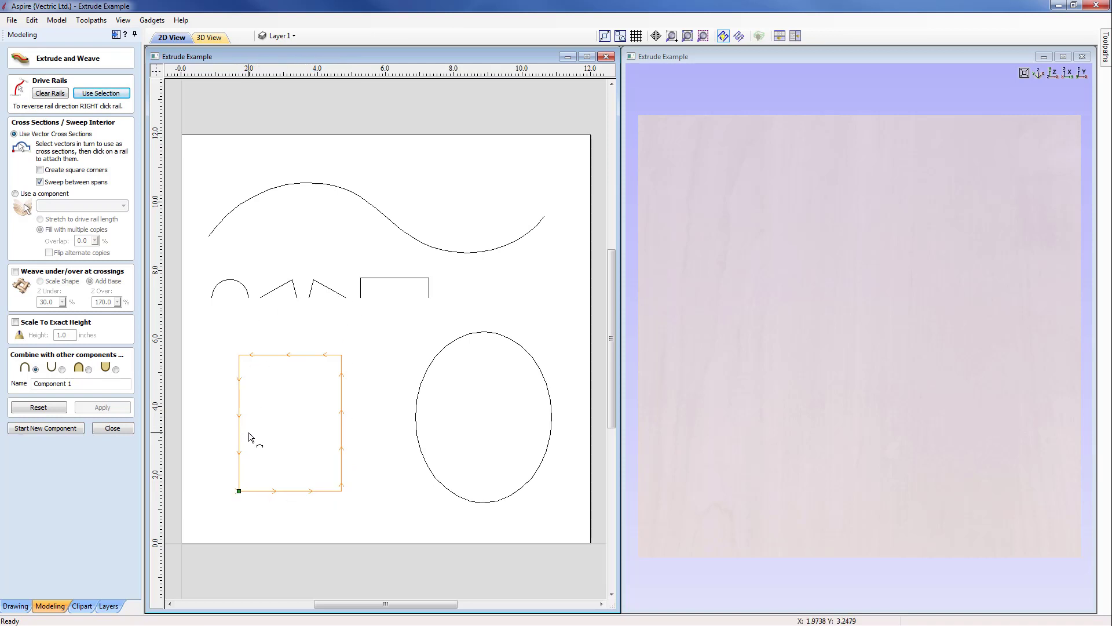
# - Sweep the arc profile around the rectangular rail, and reapply the extrusion with Create square corners enabled
pyautogui.click(230, 284)
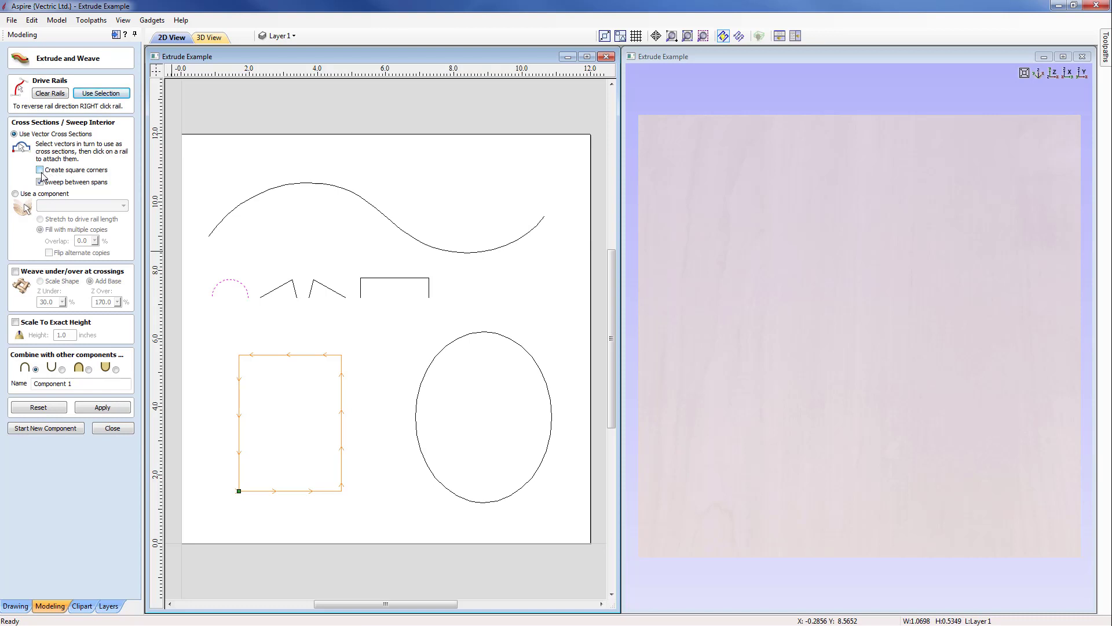
pyautogui.click(93, 408)
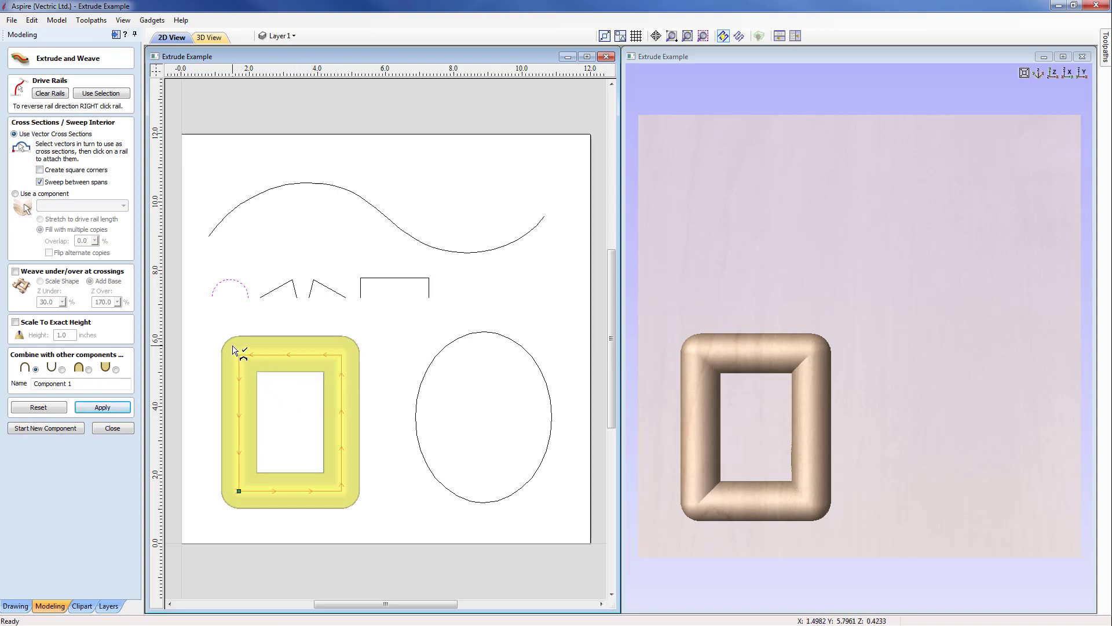
pyautogui.click(41, 171)
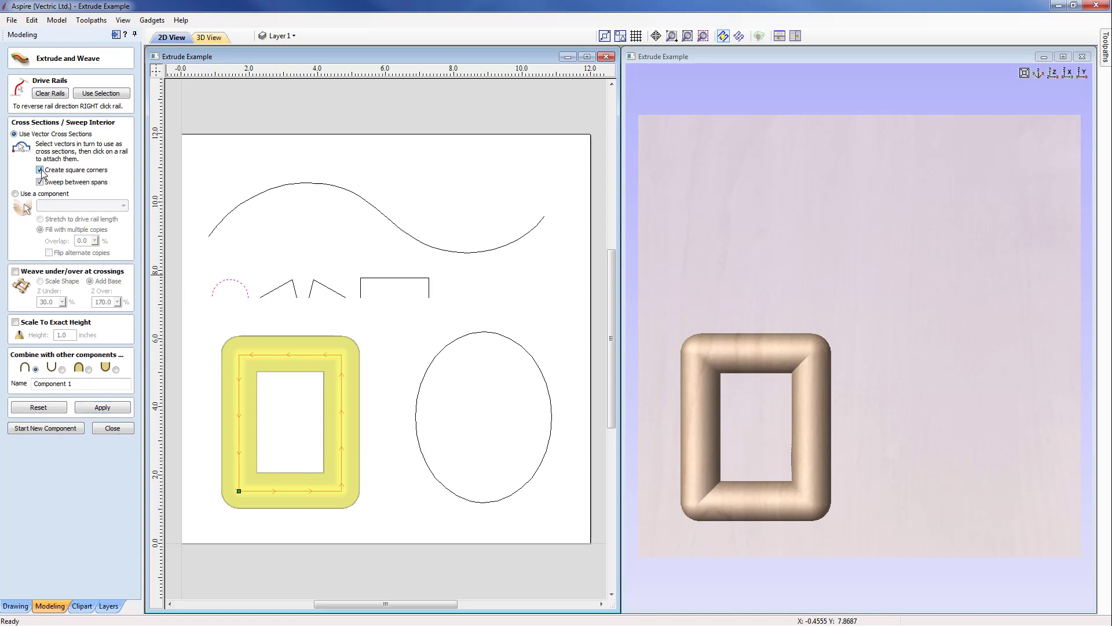
pyautogui.click(103, 407)
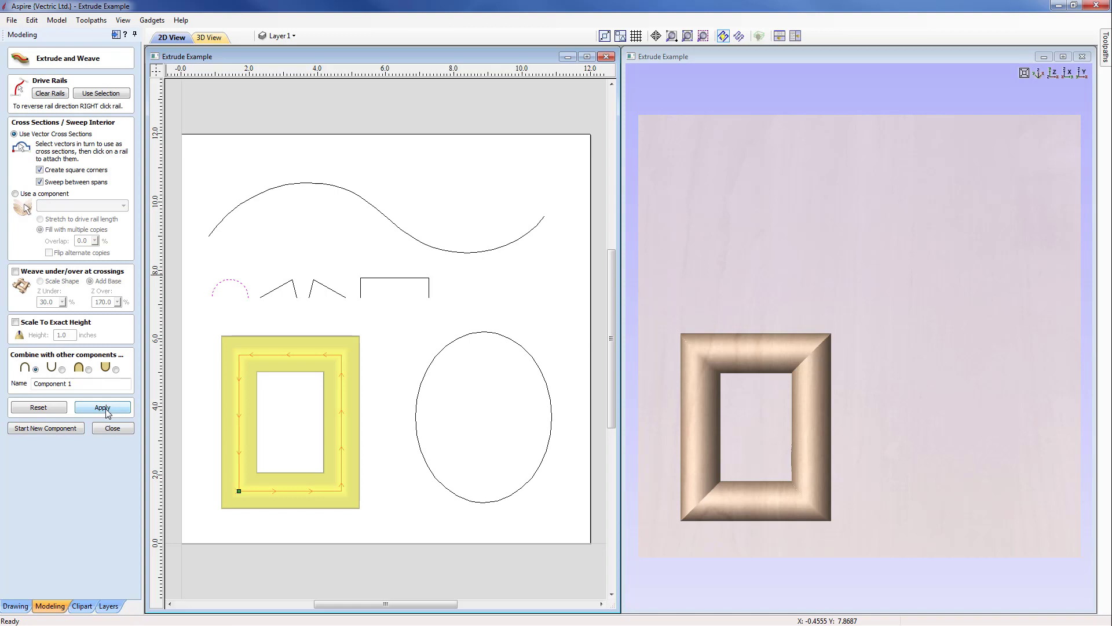
# - Attach the arc profile at the rectangular rail's start point and add that section to all rail nodes
pyautogui.click(105, 408)
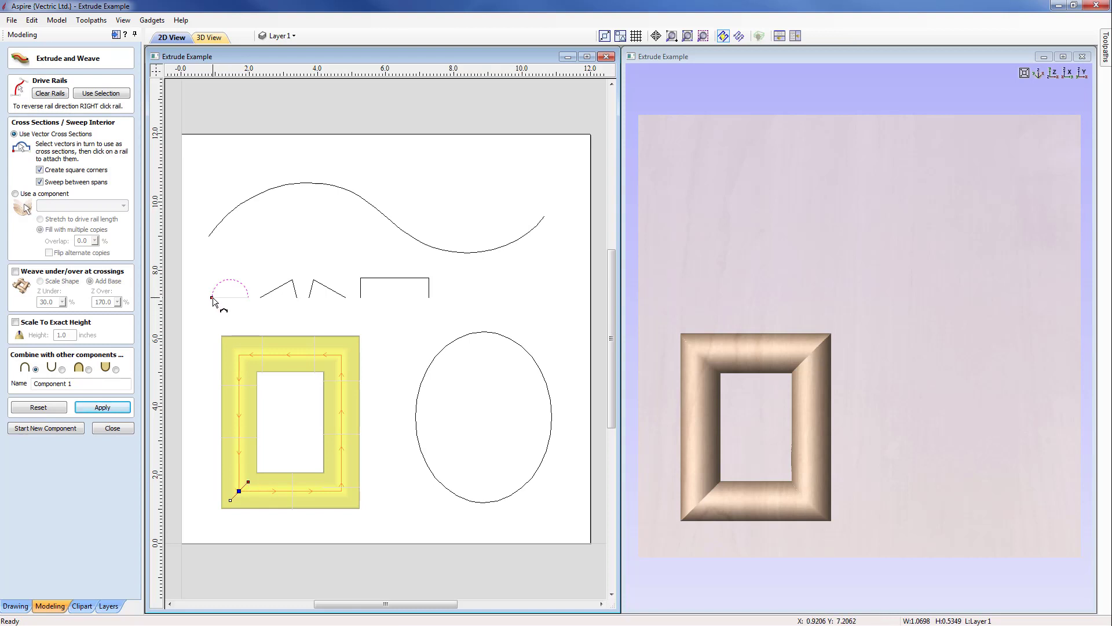
pyautogui.rightClick(244, 490)
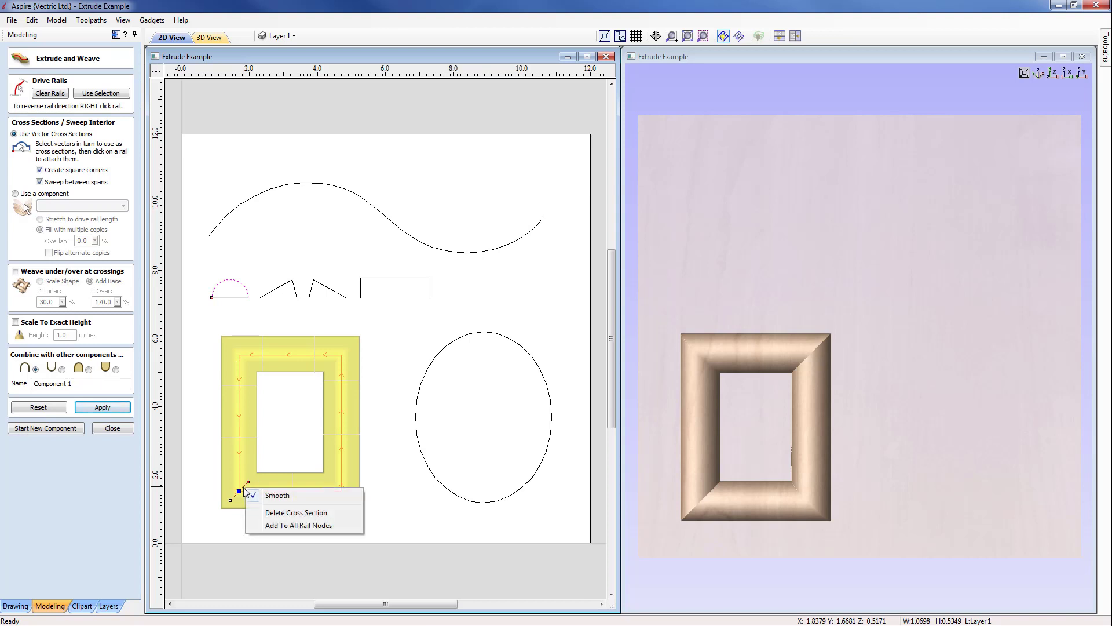
pyautogui.click(310, 525)
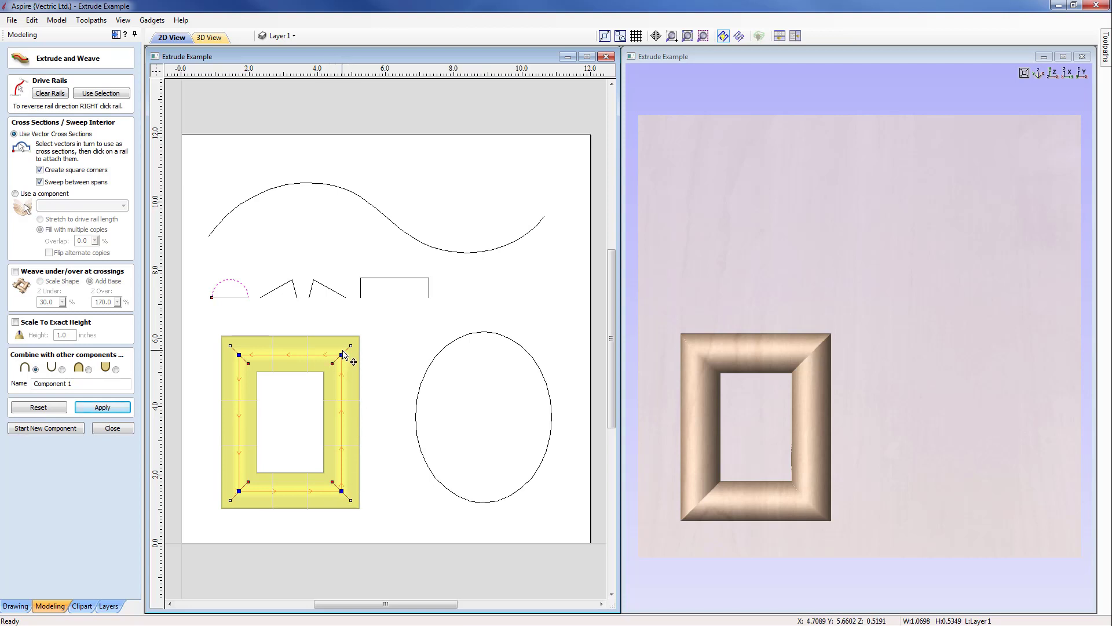
# - Assign the second triangular profile to the rectangle's upper-right corner and apply, then slide that section midway down the right side and reapply
pyautogui.click(325, 290)
pyautogui.click(102, 407)
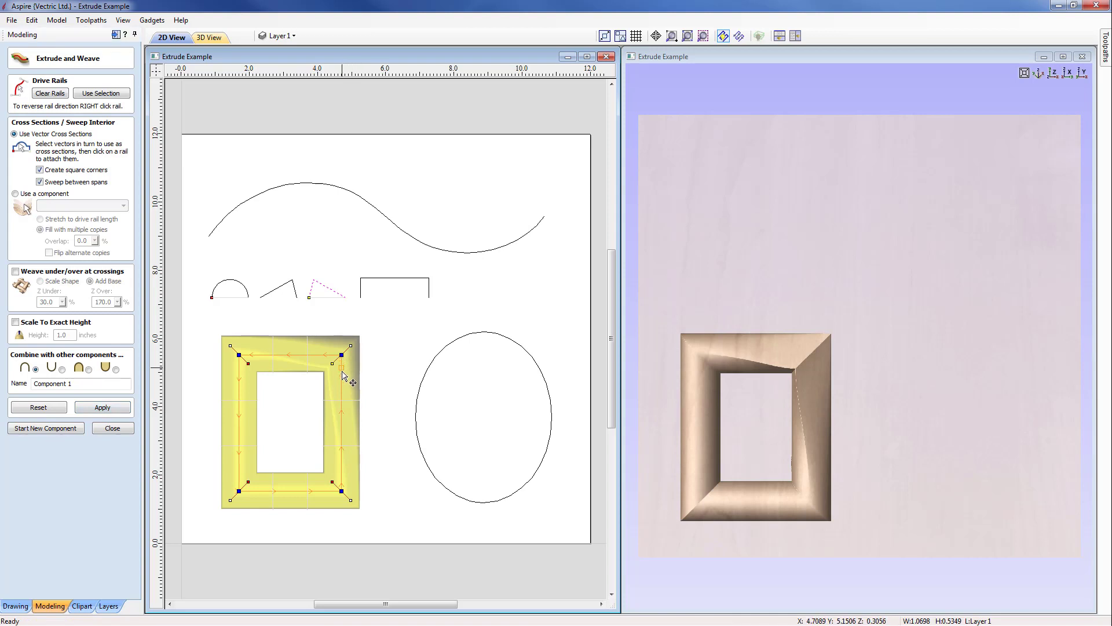
pyautogui.moveTo(340, 418); pyautogui.dragTo(341, 416)
pyautogui.click(118, 408)
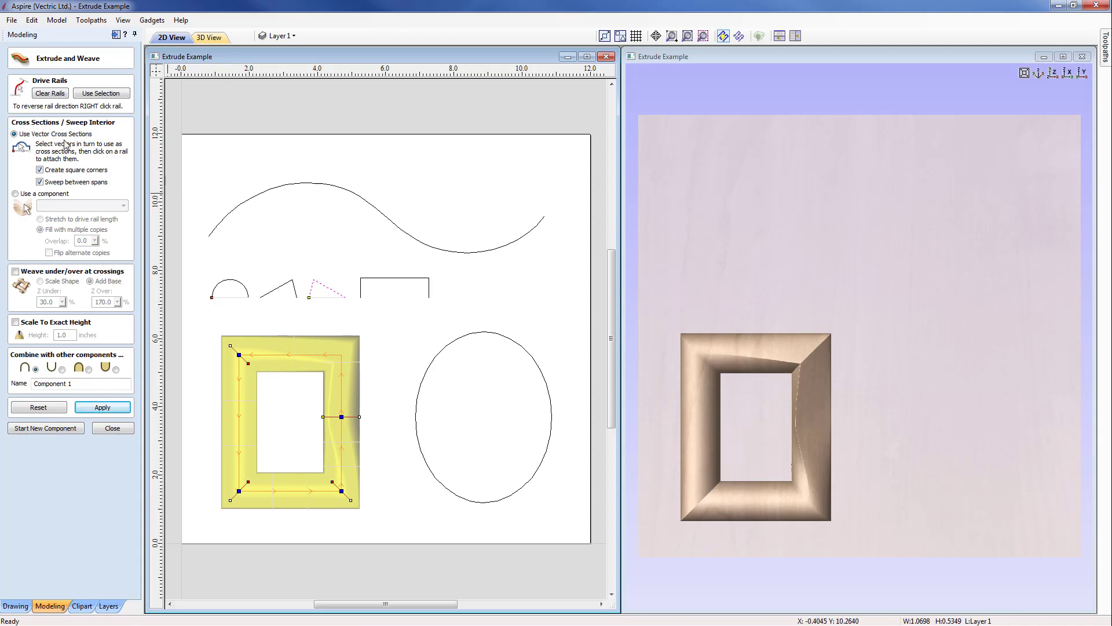
# - Replace the rail with the ellipse and sweep the second triangular profile around it
pyautogui.click(49, 94)
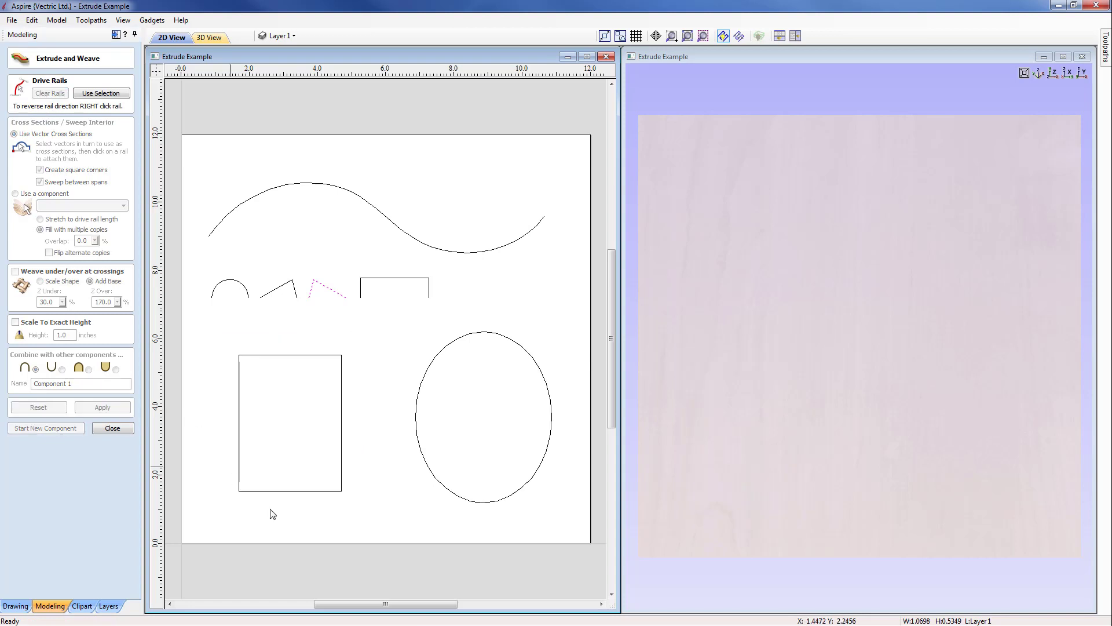
pyautogui.click(417, 427)
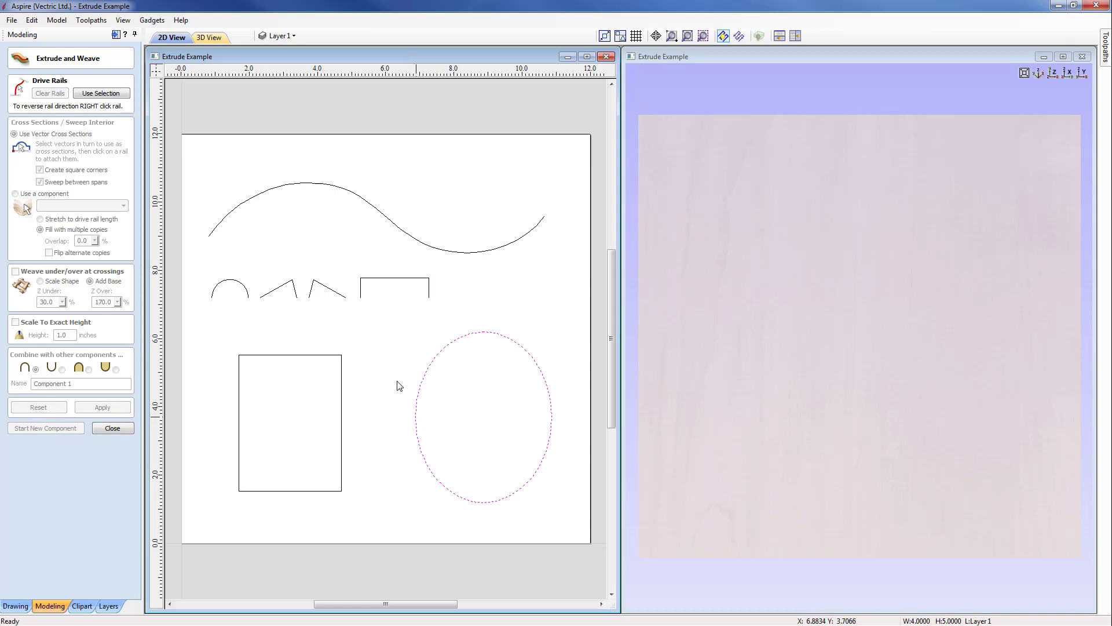
pyautogui.click(99, 94)
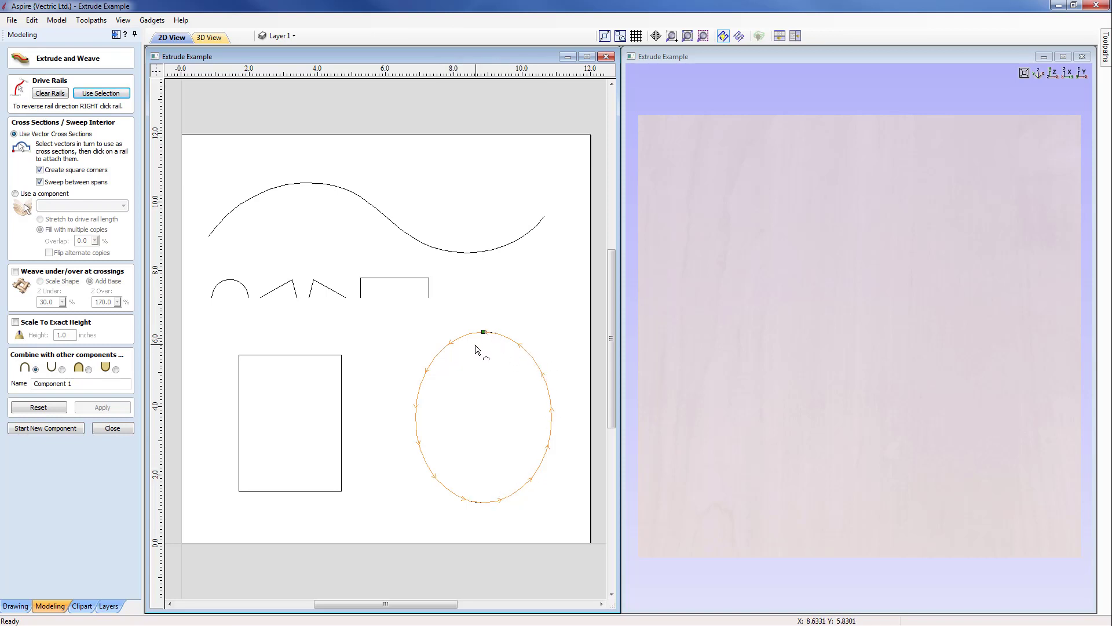
pyautogui.click(327, 291)
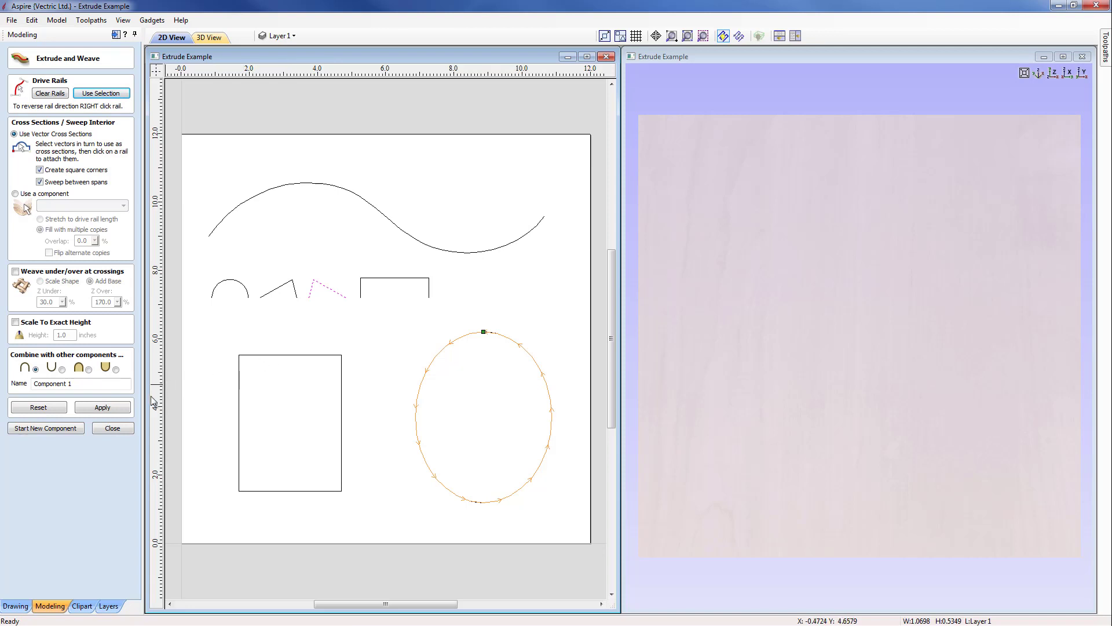
pyautogui.click(103, 407)
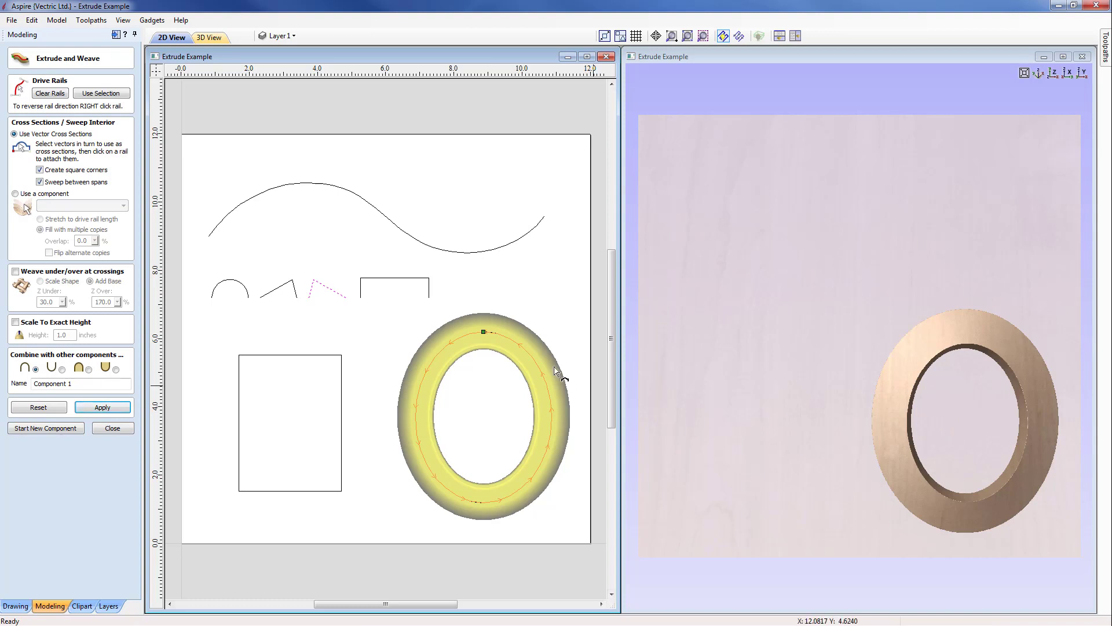
# - Attach the triangular profile at the ellipse's start point, reverse the rail direction and reapply the extrusion
pyautogui.click(484, 334)
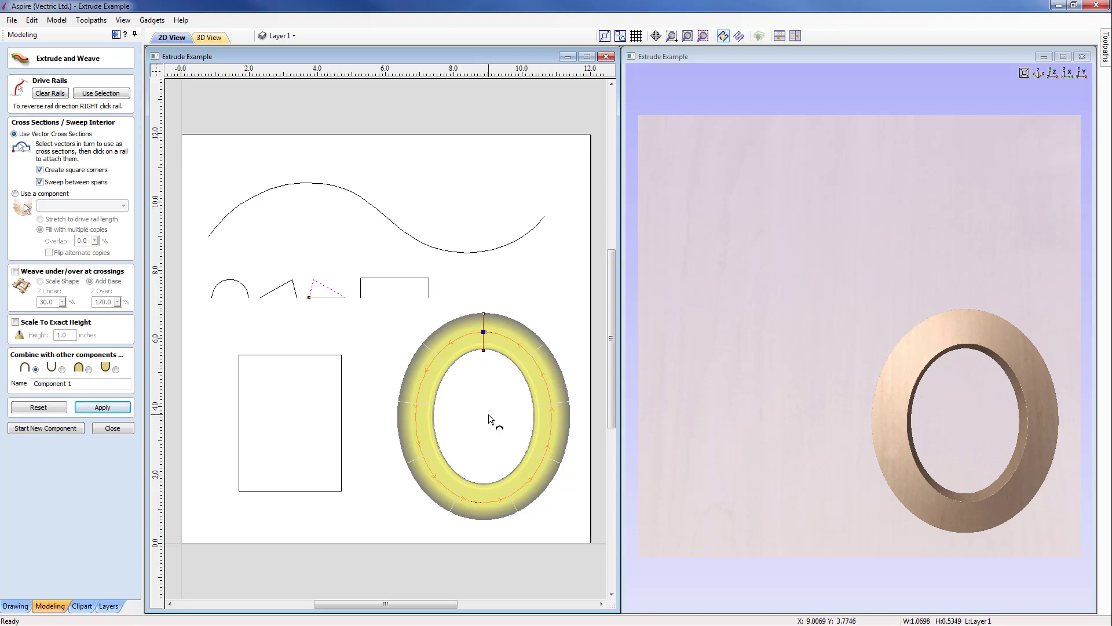
pyautogui.rightClick(464, 341)
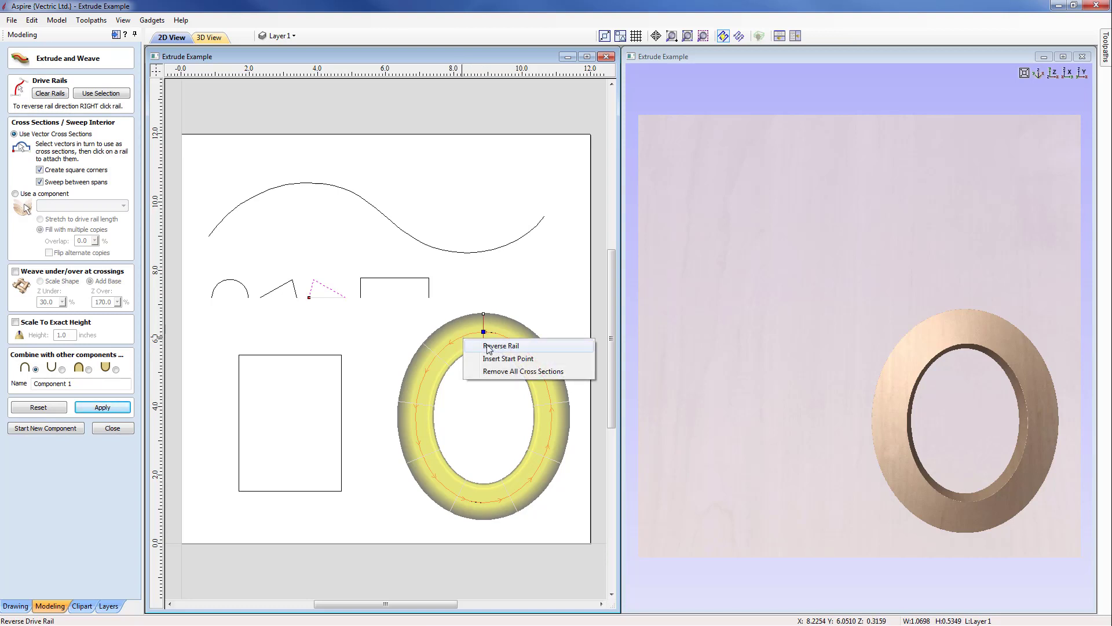
pyautogui.click(488, 346)
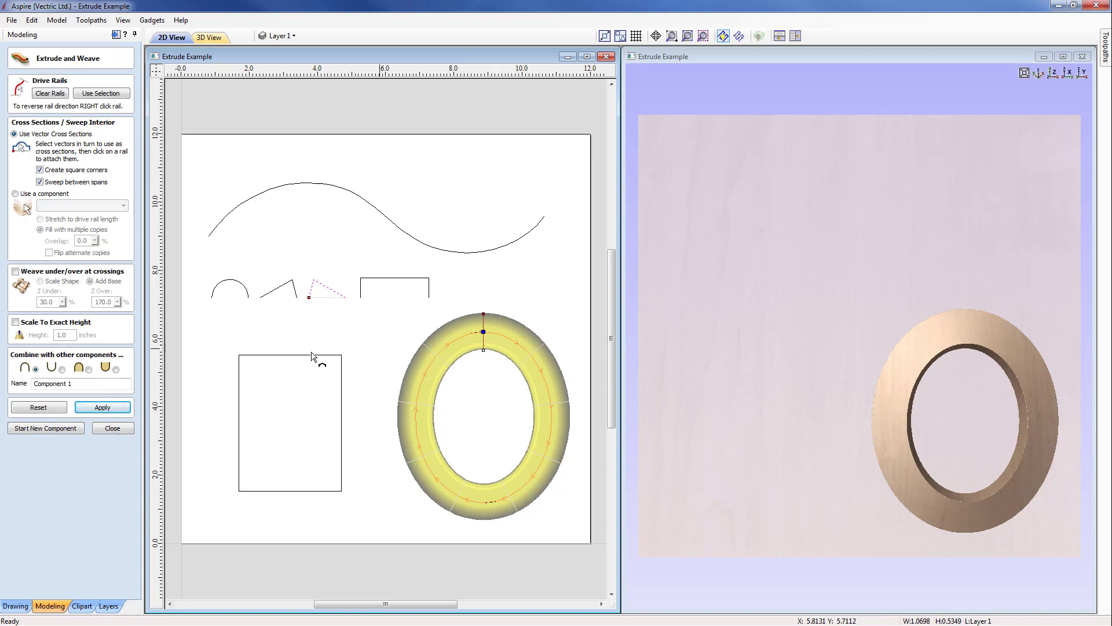
pyautogui.click(118, 408)
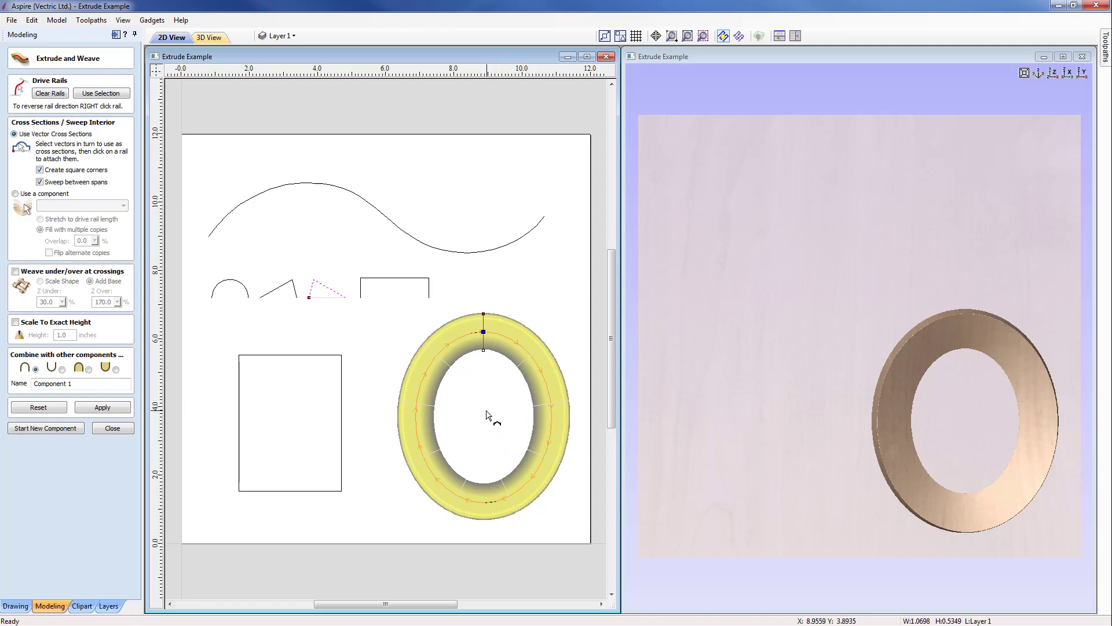
# - Add the triangular cross section to all nodes of the elliptical rail and reapply the extrusion
pyautogui.rightClick(485, 347)
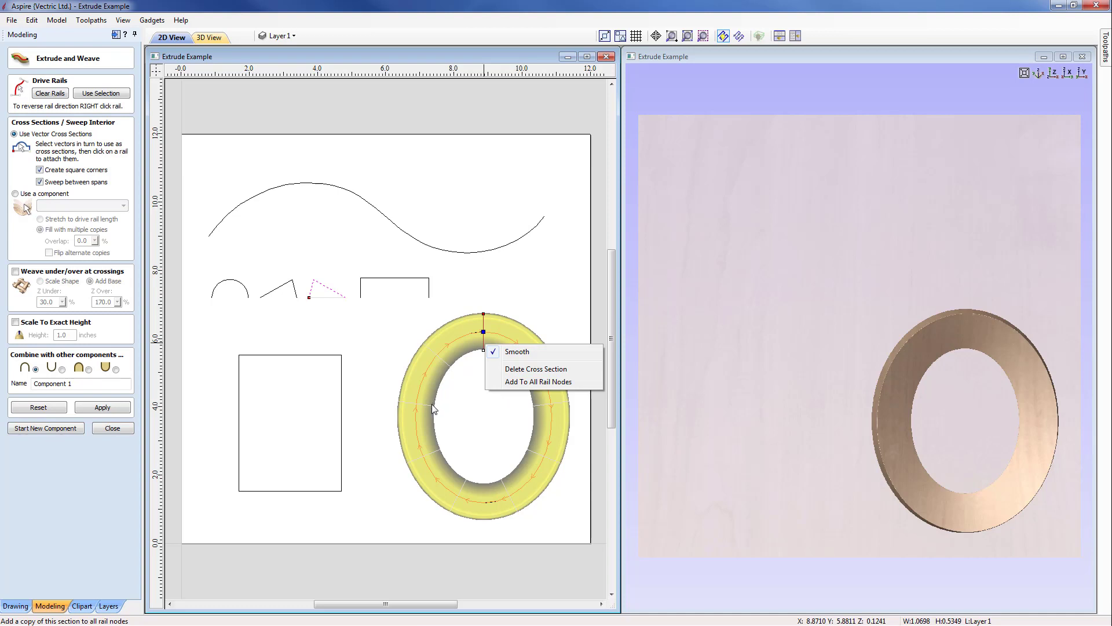
pyautogui.click(453, 419)
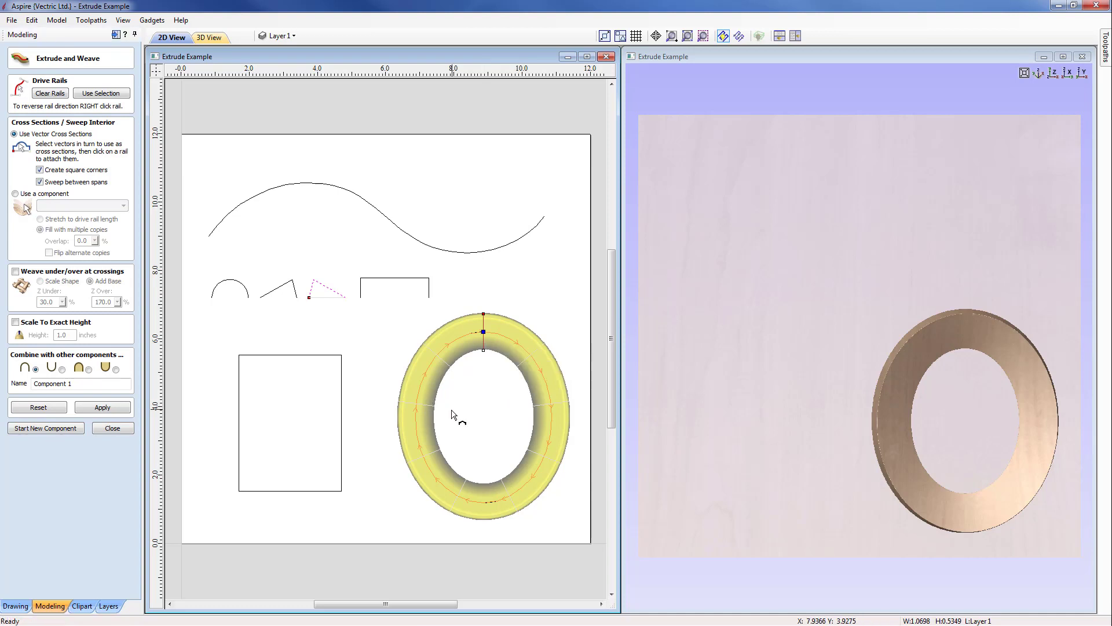
pyautogui.click(416, 421)
pyautogui.click(119, 408)
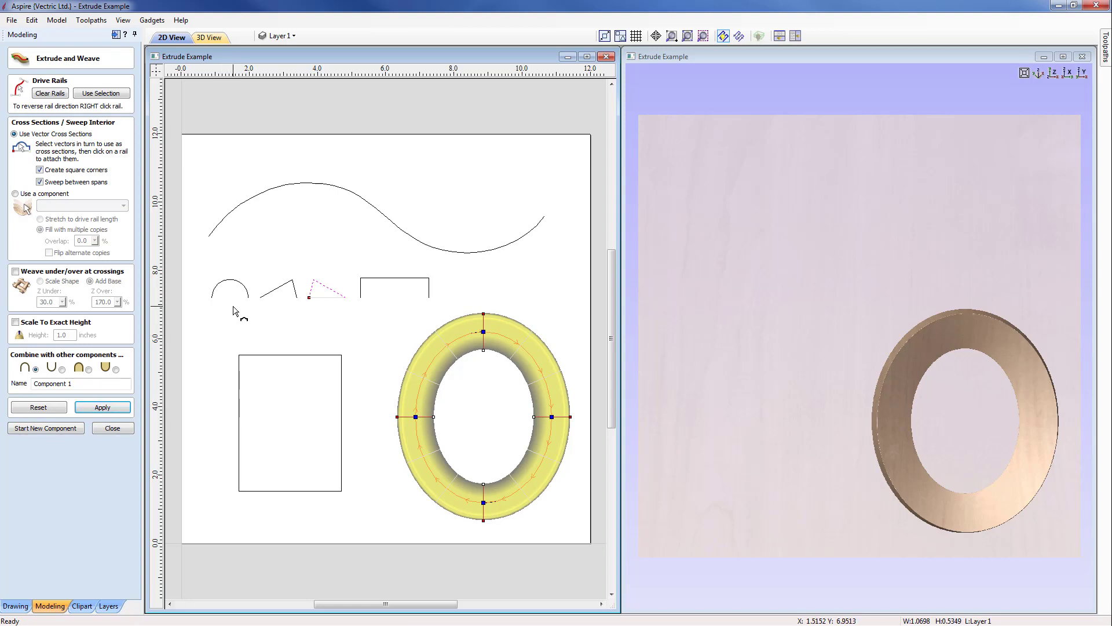
# - Attach the semicircular profile to the ellipse's left and right nodes and apply, then reverse the rail direction and reapply the extrusion
pyautogui.click(241, 288)
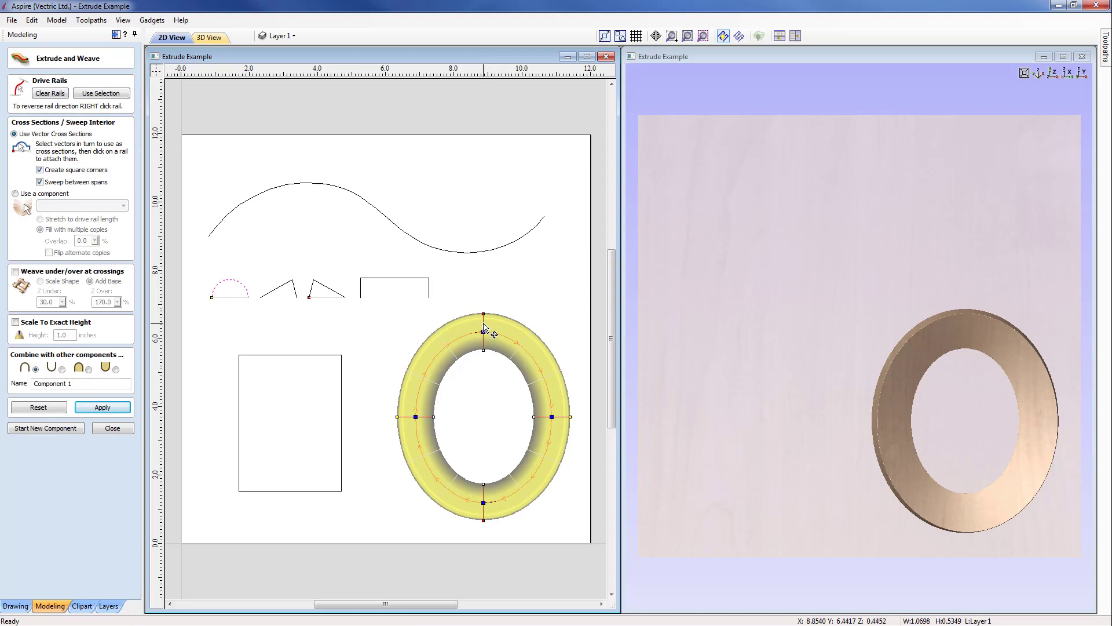
pyautogui.click(106, 407)
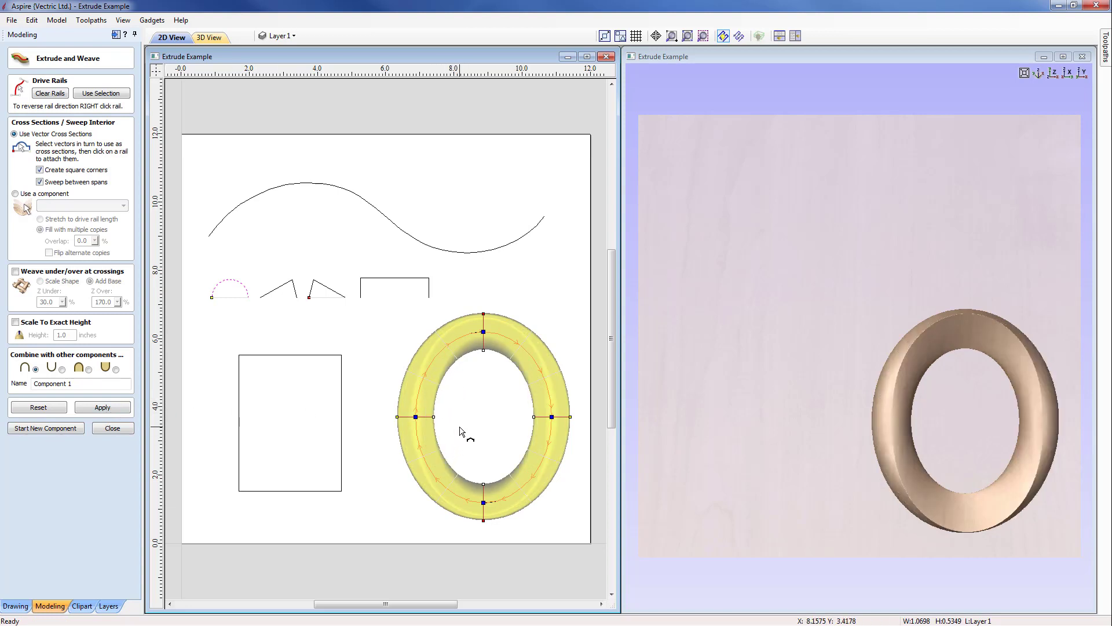
pyautogui.rightClick(434, 359)
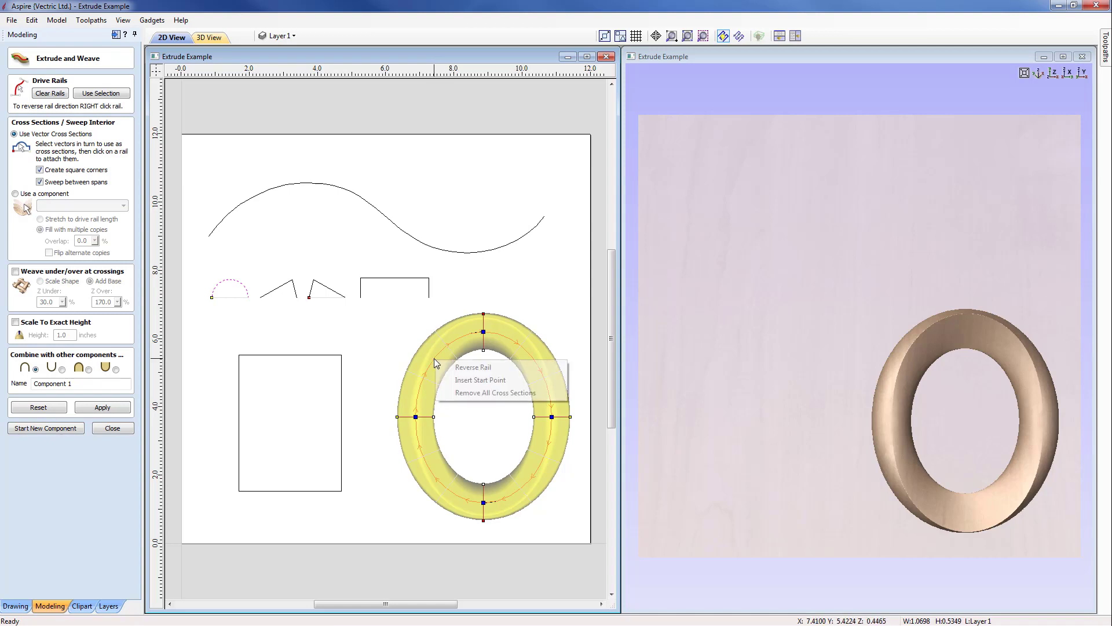
pyautogui.click(449, 367)
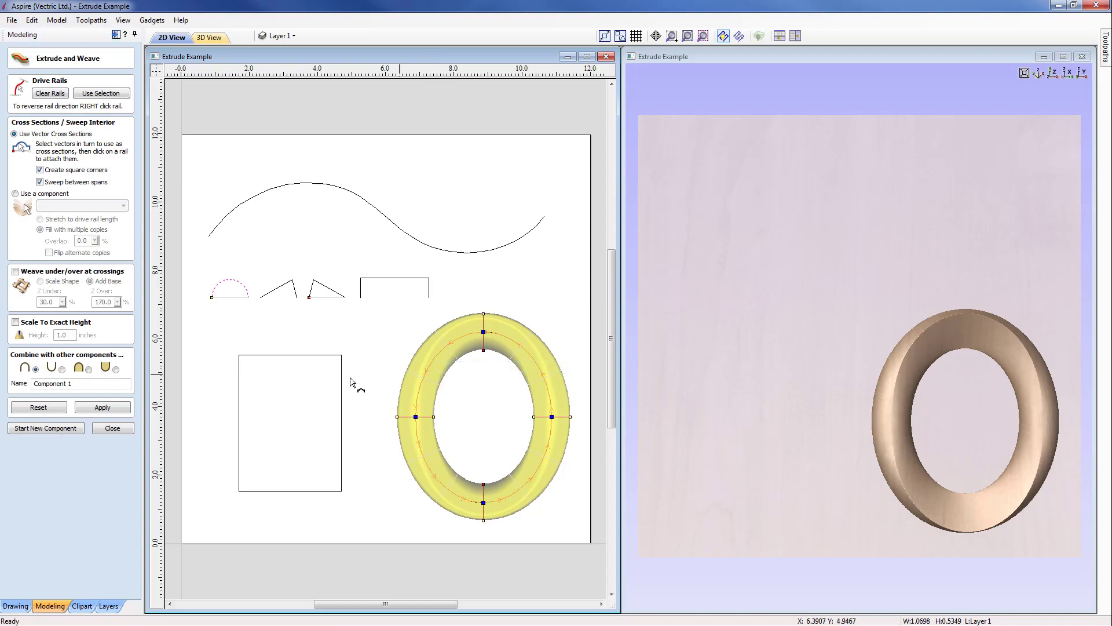
pyautogui.click(112, 408)
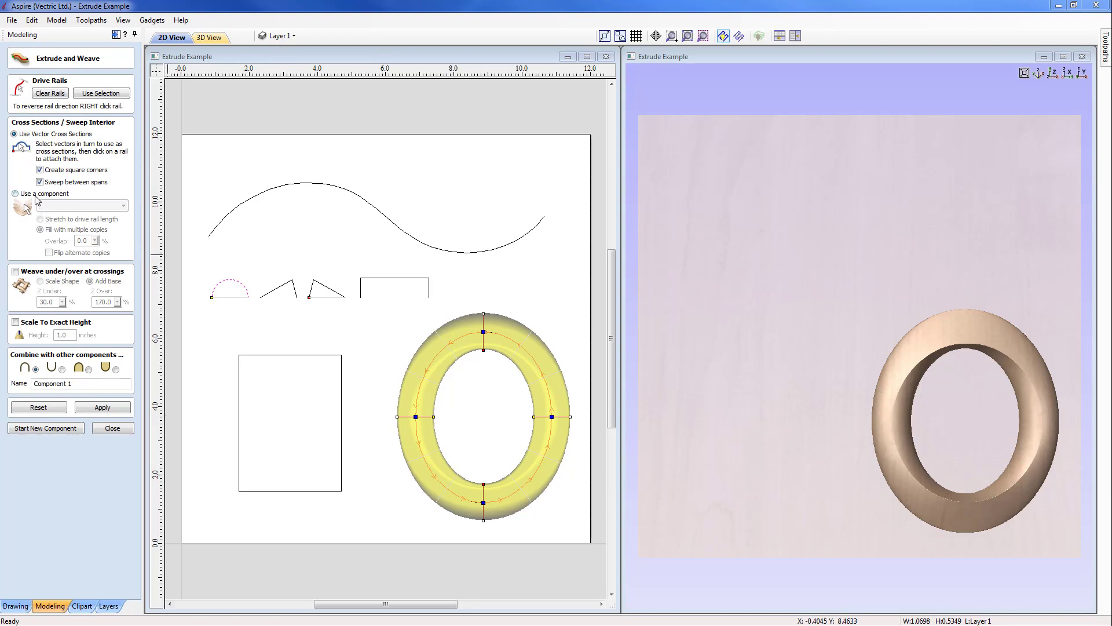
# - Clear the elliptical drive rail, deselect the semicircle and close Extrude and Weave
pyautogui.click(49, 94)
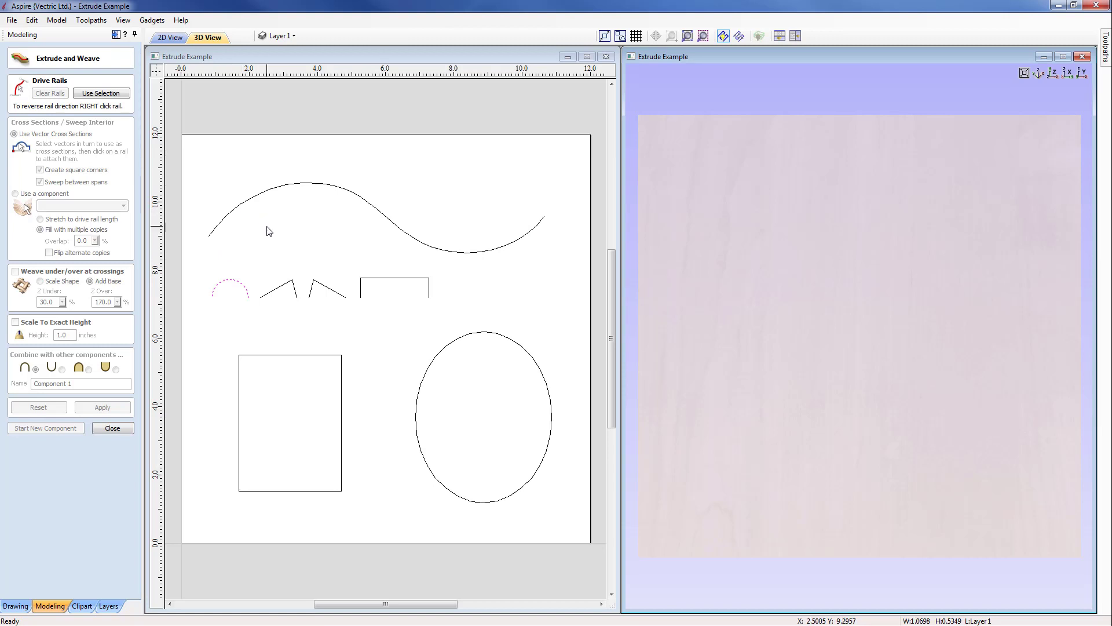
pyautogui.click(210, 273)
pyautogui.click(123, 425)
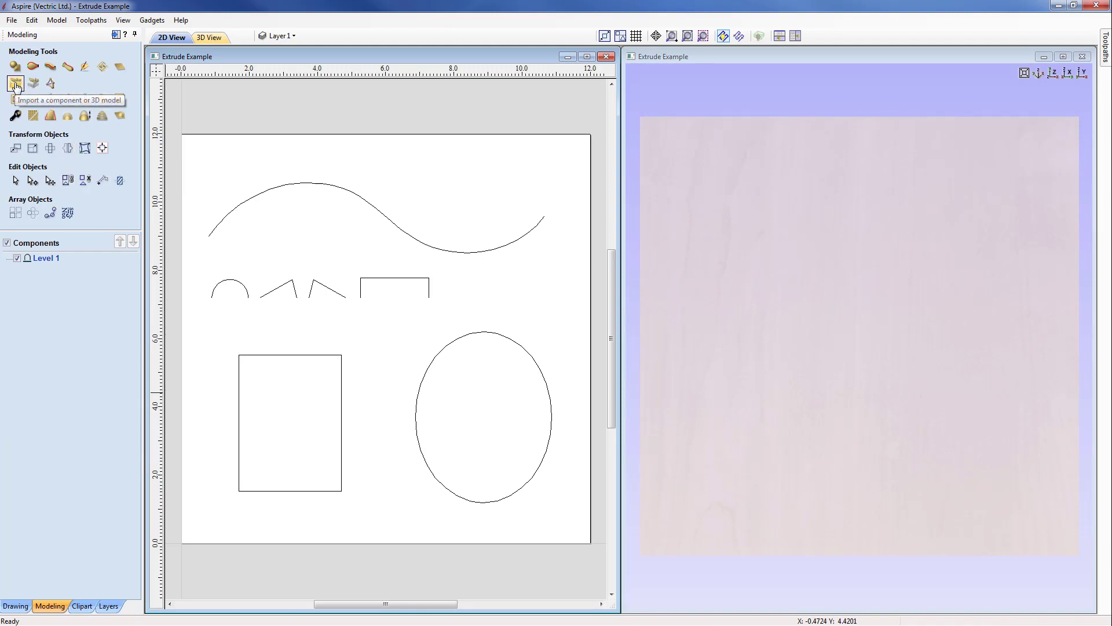
# - Import the Grape_Leaf-50602-A.3dClip component and centre it in the material
pyautogui.click(16, 85)
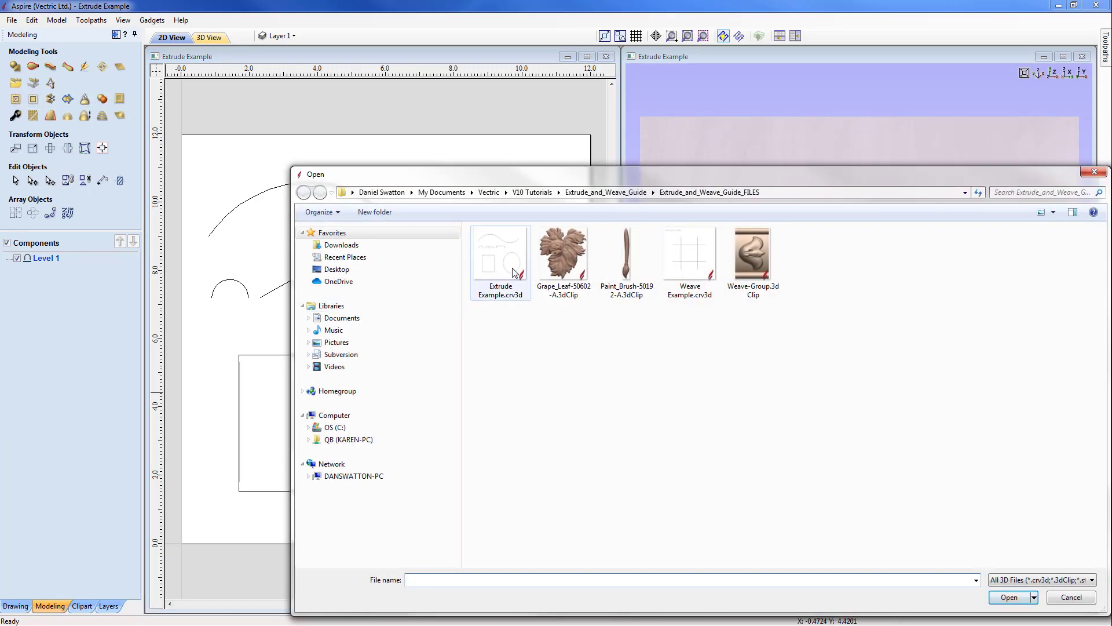
pyautogui.click(561, 260)
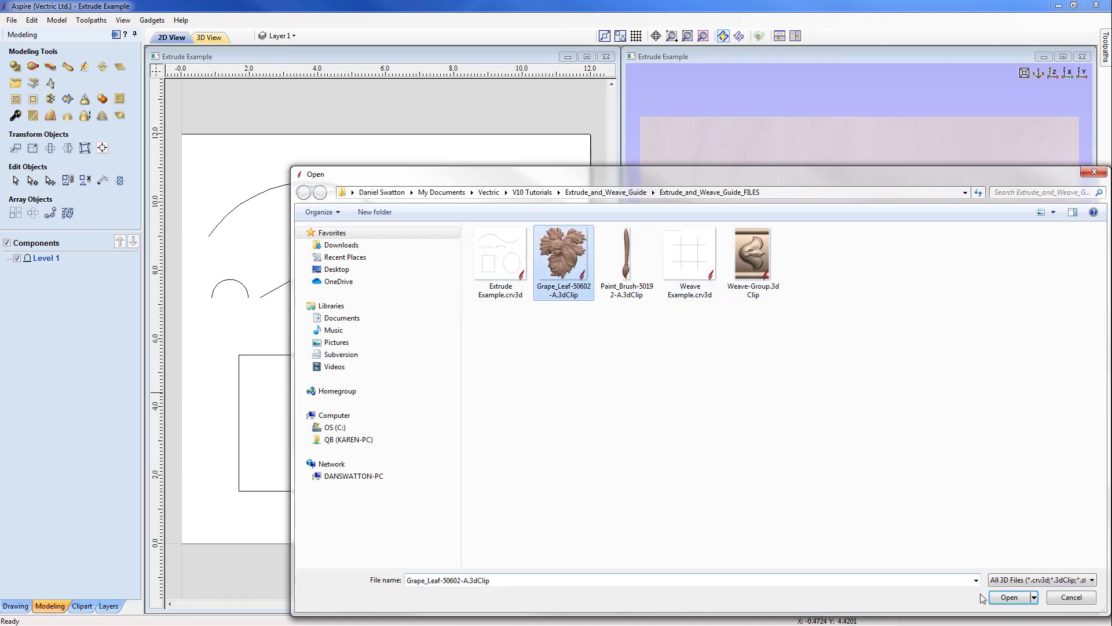
pyautogui.click(1008, 597)
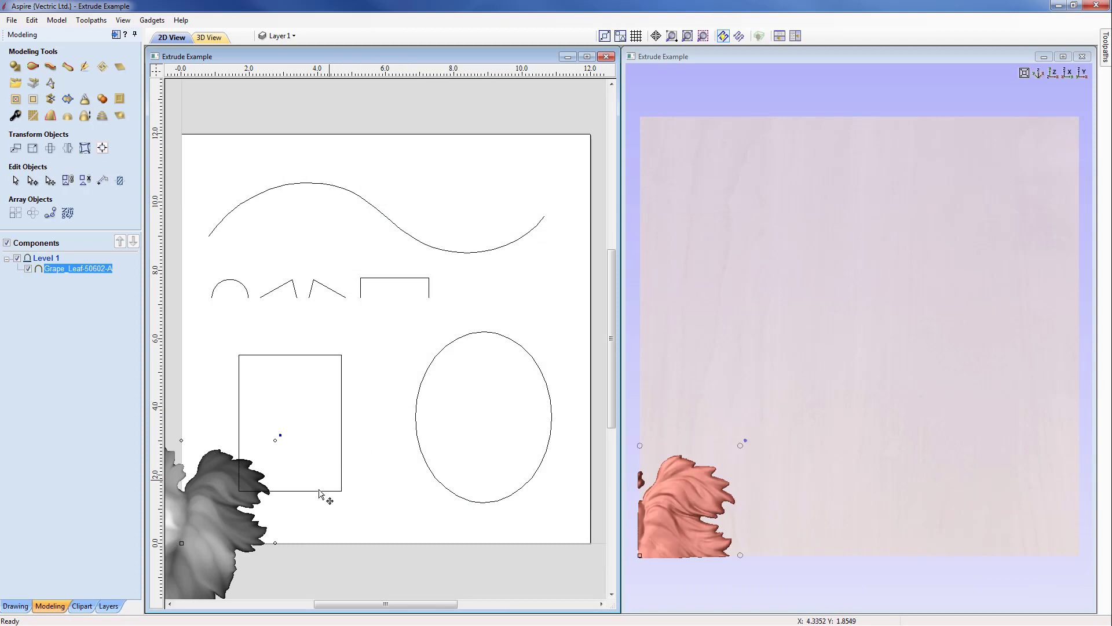
pyautogui.click(103, 148)
pyautogui.click(70, 99)
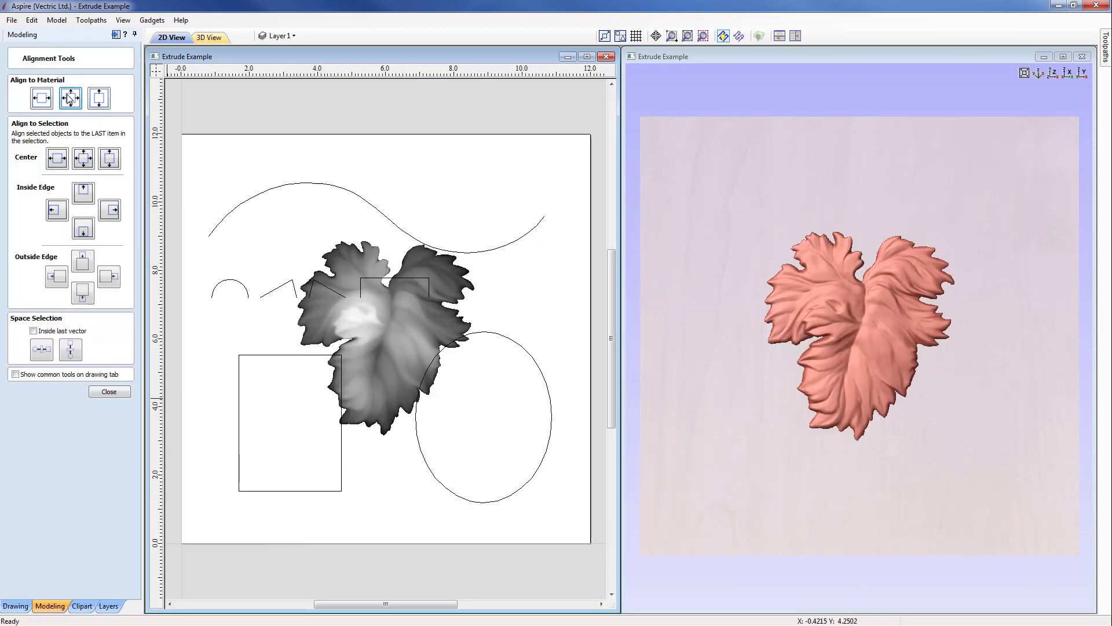
pyautogui.click(110, 393)
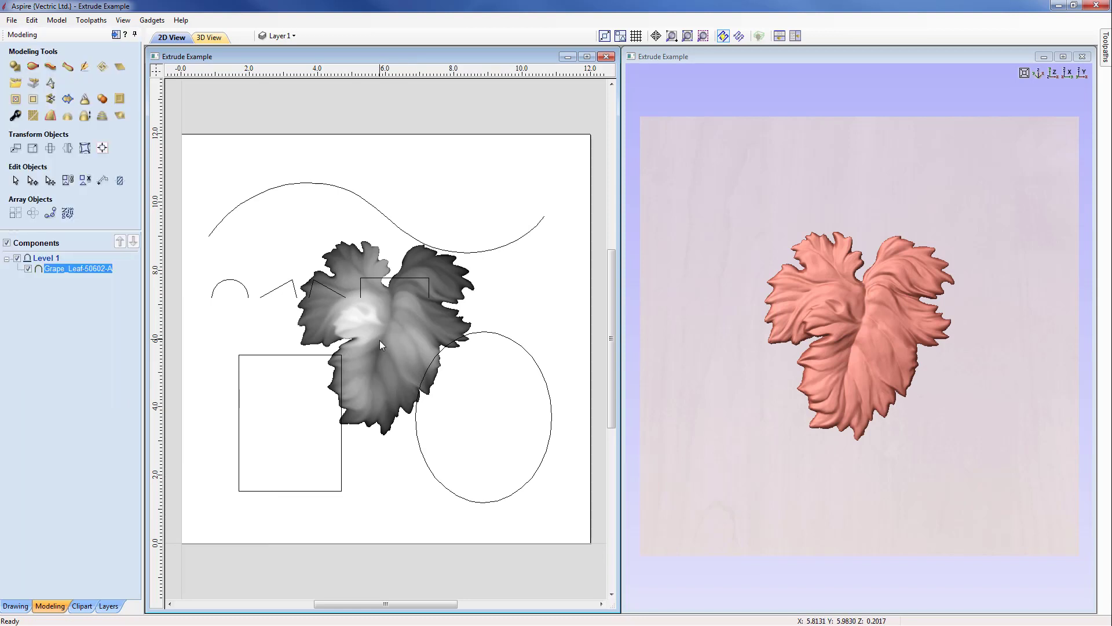
# - Resize the grape leaf to a height of 1.5 inches, scaling the width proportionally from its centre
pyautogui.click(390, 335)
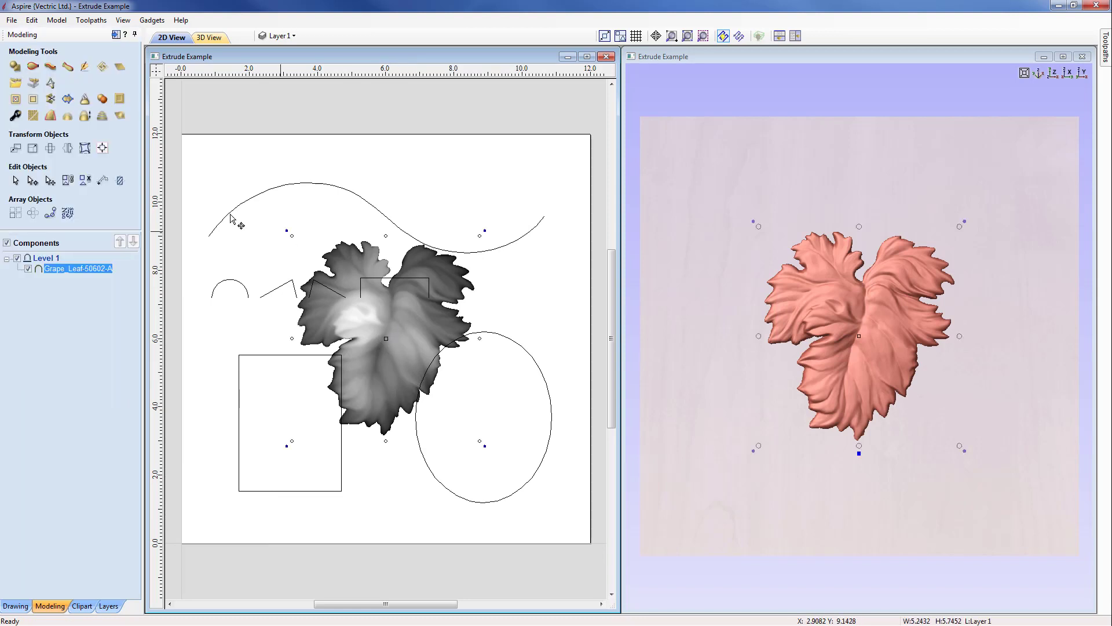
pyautogui.click(33, 150)
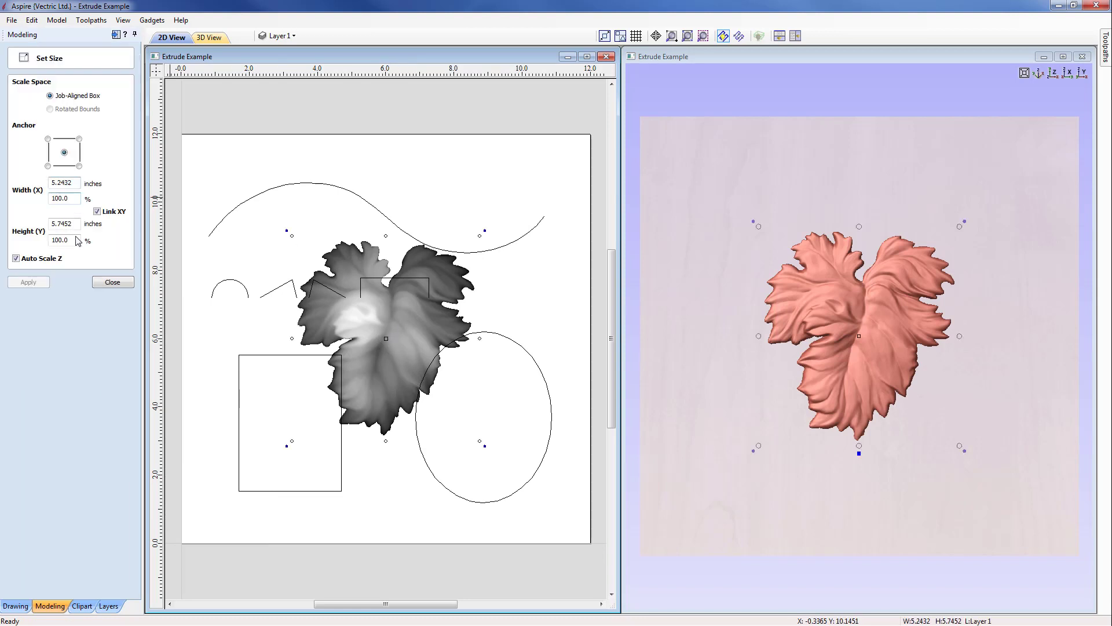
pyautogui.doubleClick(71, 224)
pyautogui.write('1.5')
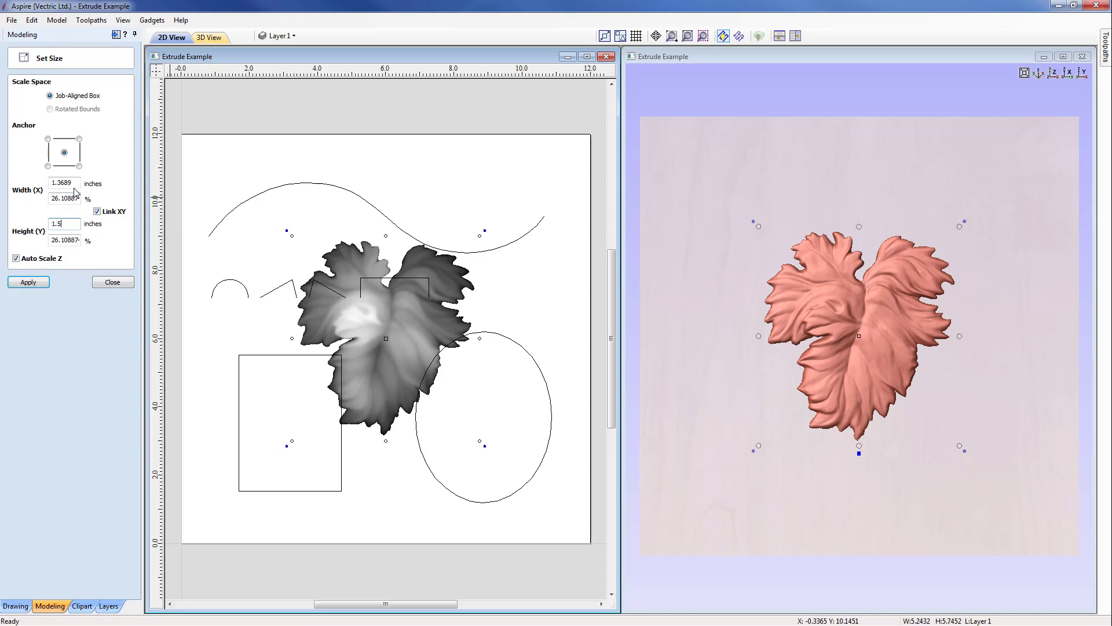
pyautogui.click(28, 283)
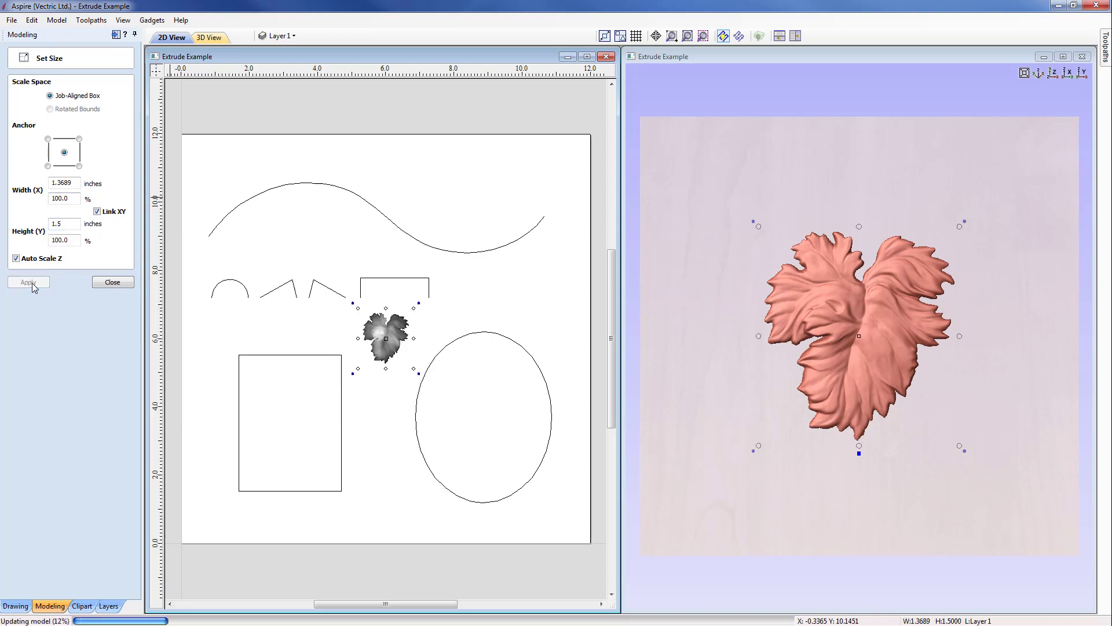
pyautogui.click(113, 282)
# - Use the wavy curve as the drive rail and fill it with multiple copies of the Grape_Leaf-50602-A component
pyautogui.click(247, 227)
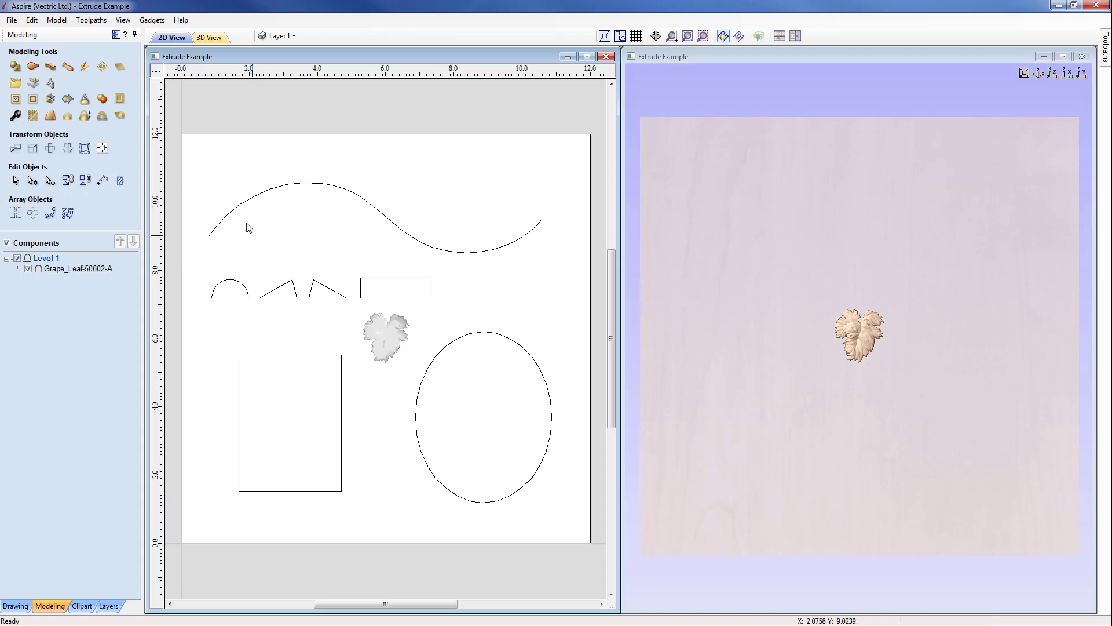
pyautogui.click(241, 205)
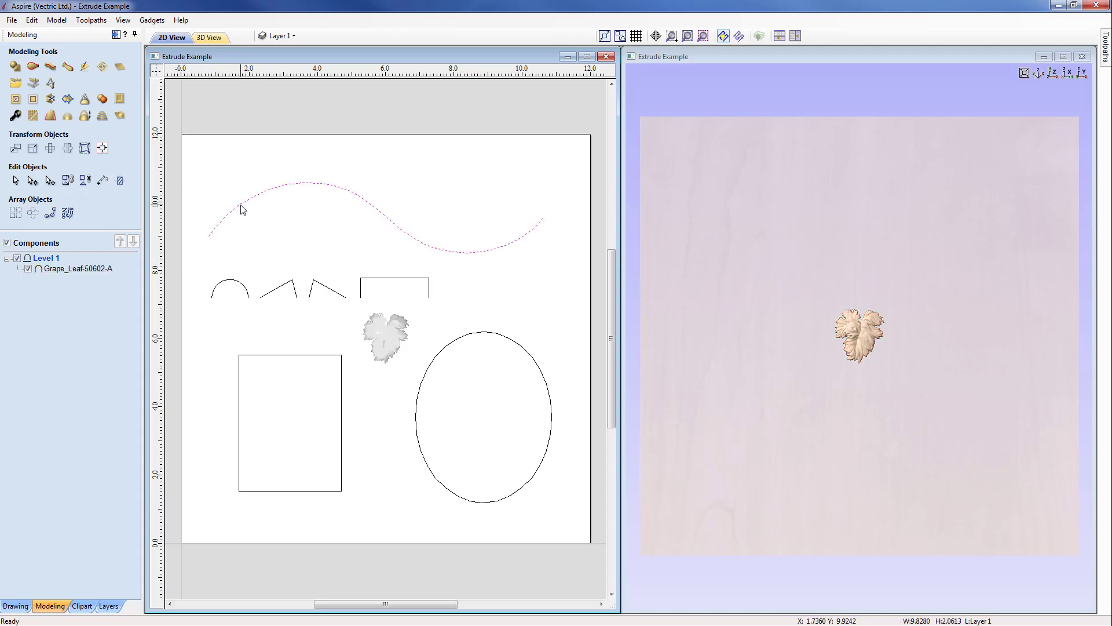
pyautogui.click(49, 68)
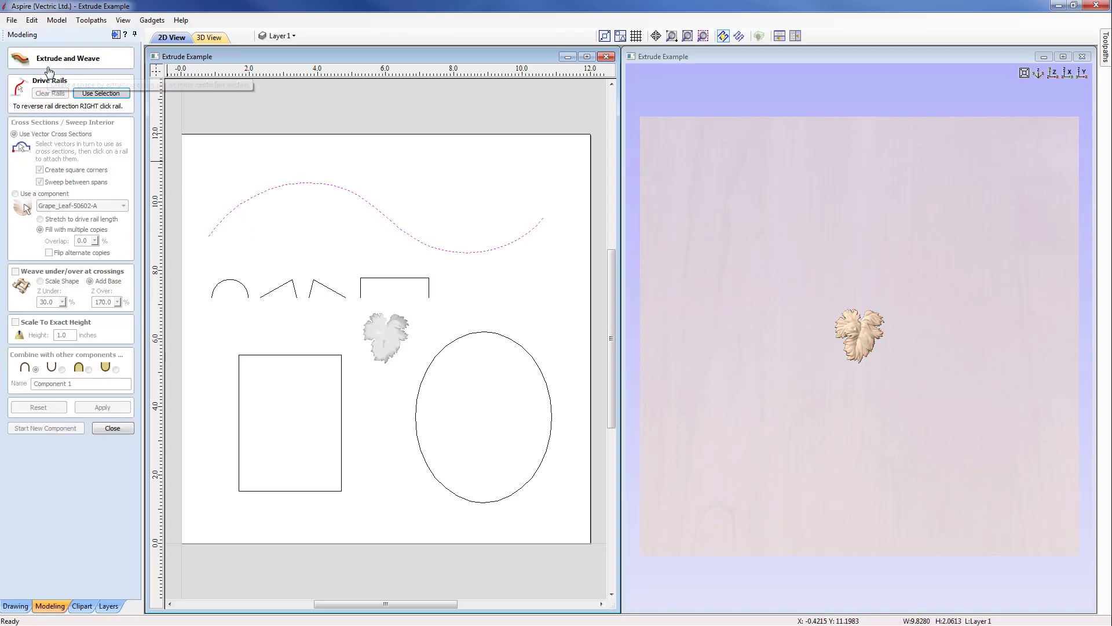
pyautogui.click(93, 95)
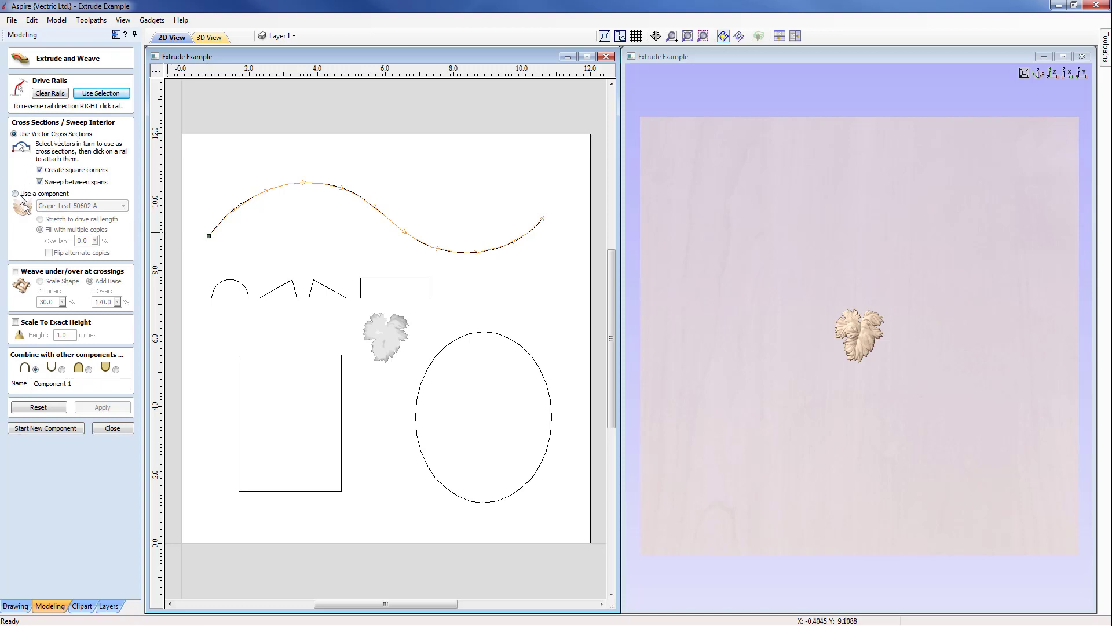
pyautogui.click(15, 194)
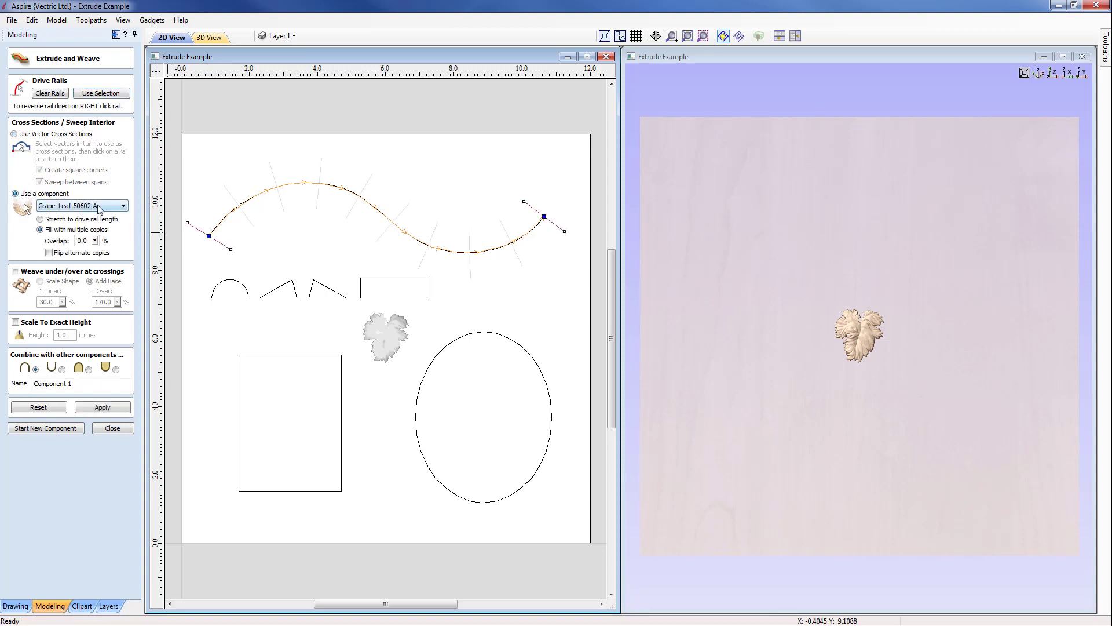
pyautogui.click(124, 206)
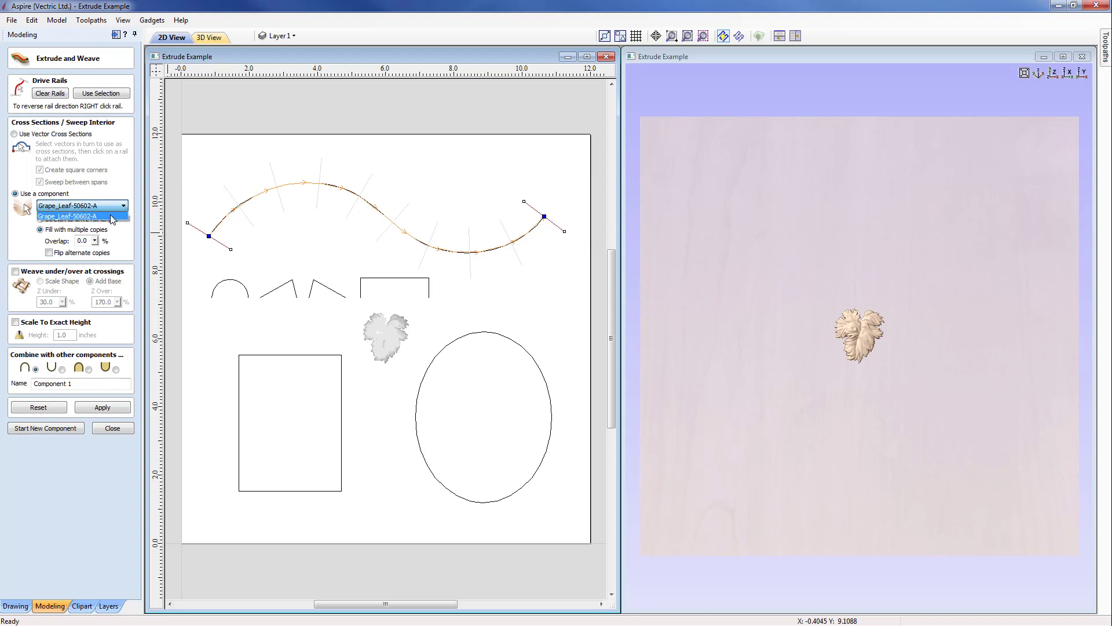
pyautogui.click(112, 217)
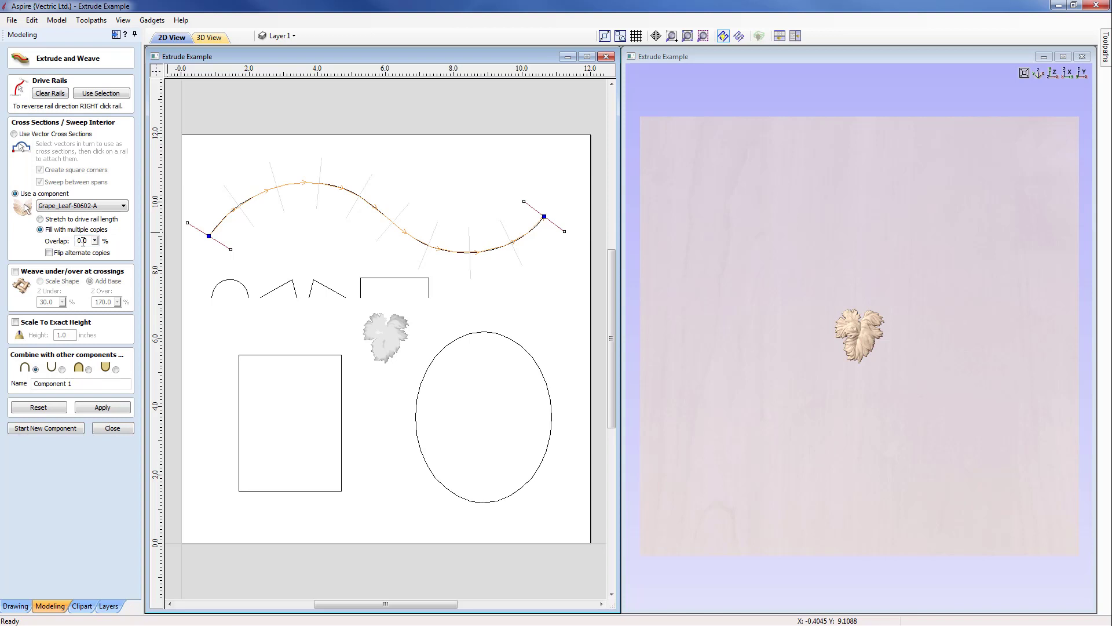
pyautogui.click(103, 408)
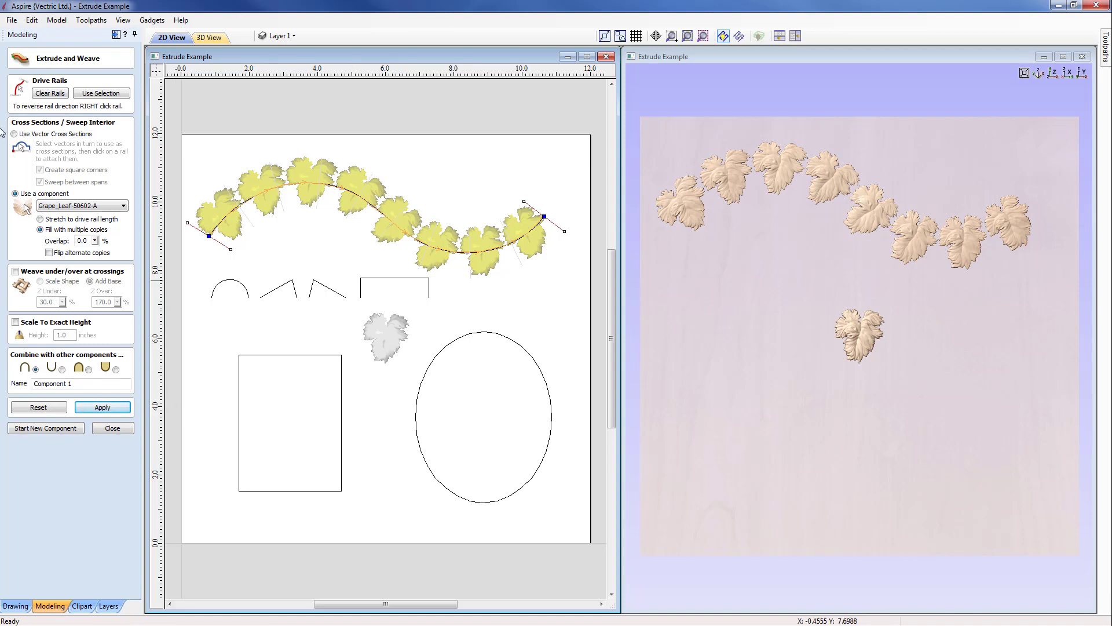
# - Clear the wavy drive rail and close Extrude and Weave, then rotate the grape leaf 90 degrees about its centre
pyautogui.click(44, 94)
pyautogui.click(128, 428)
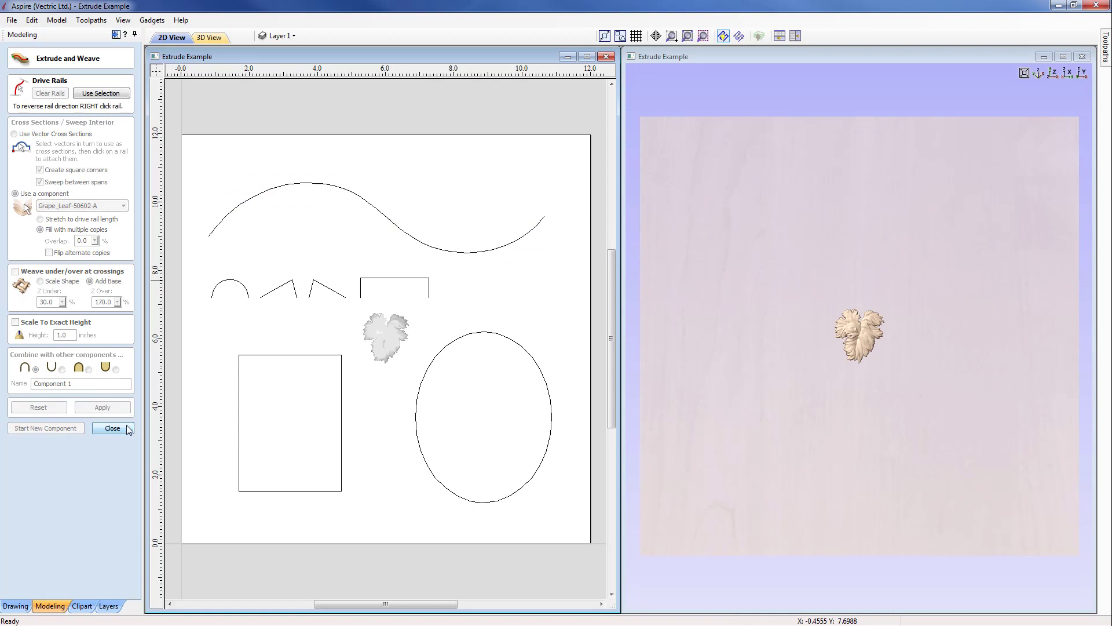
pyautogui.click(389, 341)
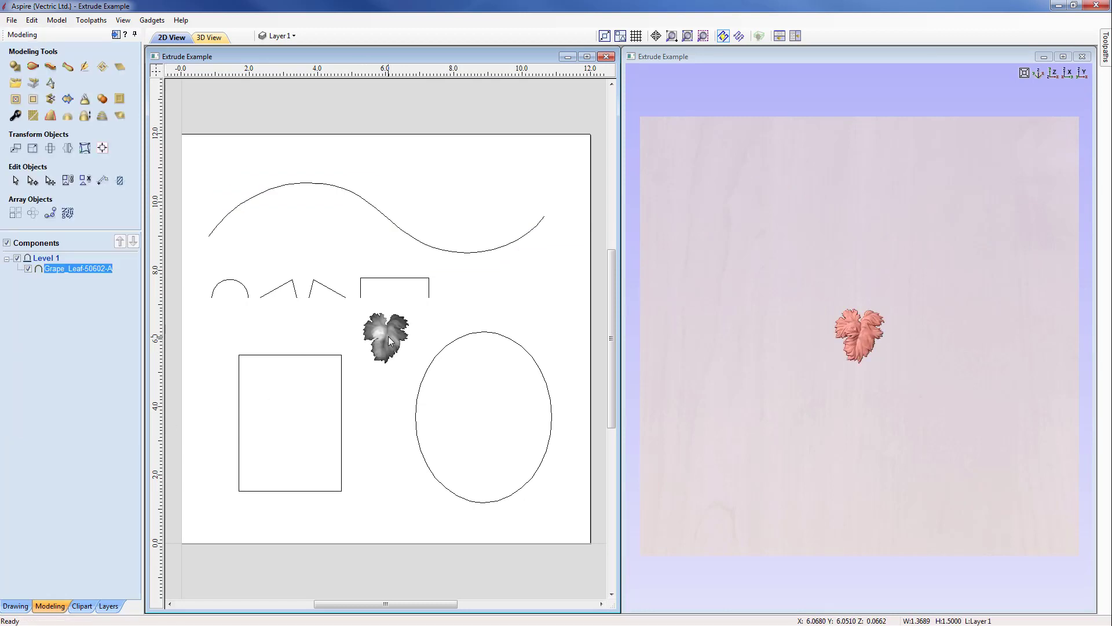
pyautogui.click(51, 150)
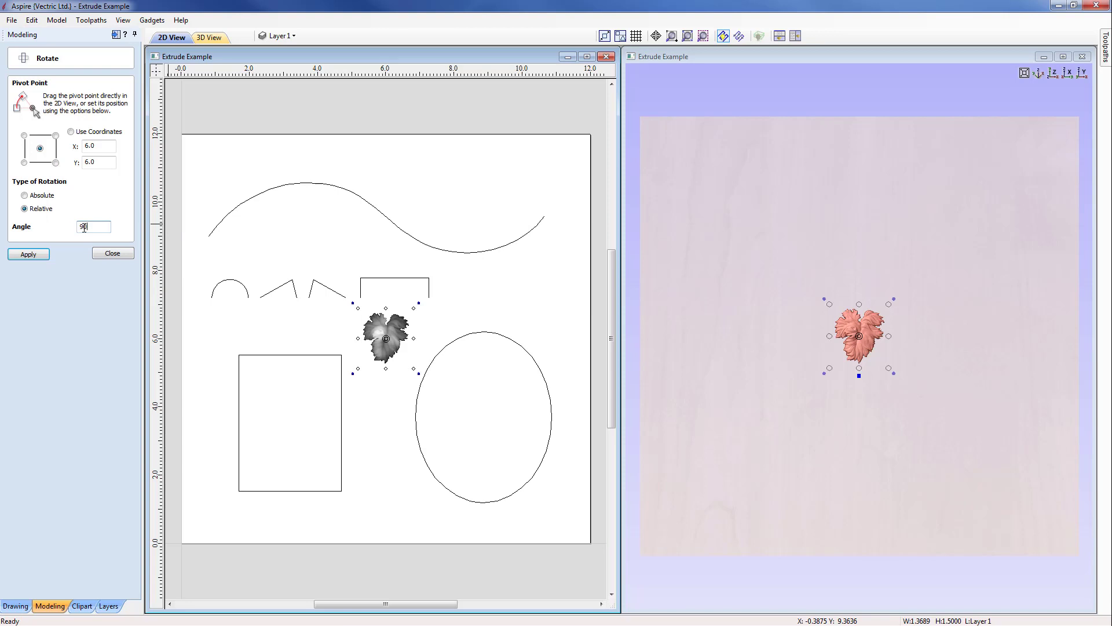
pyautogui.click(28, 255)
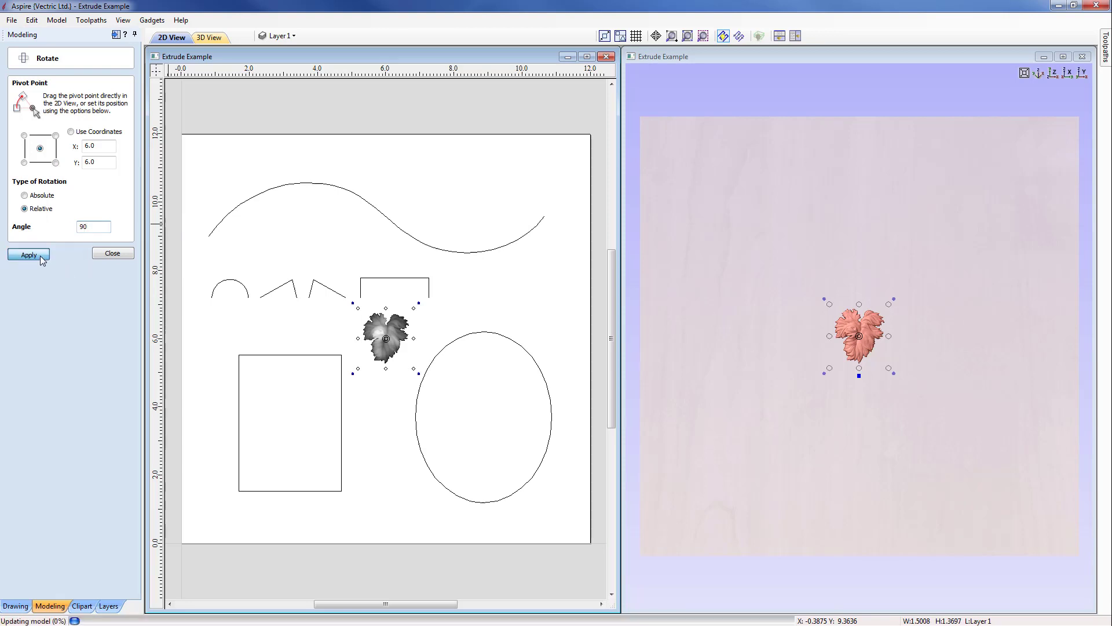
pyautogui.click(111, 253)
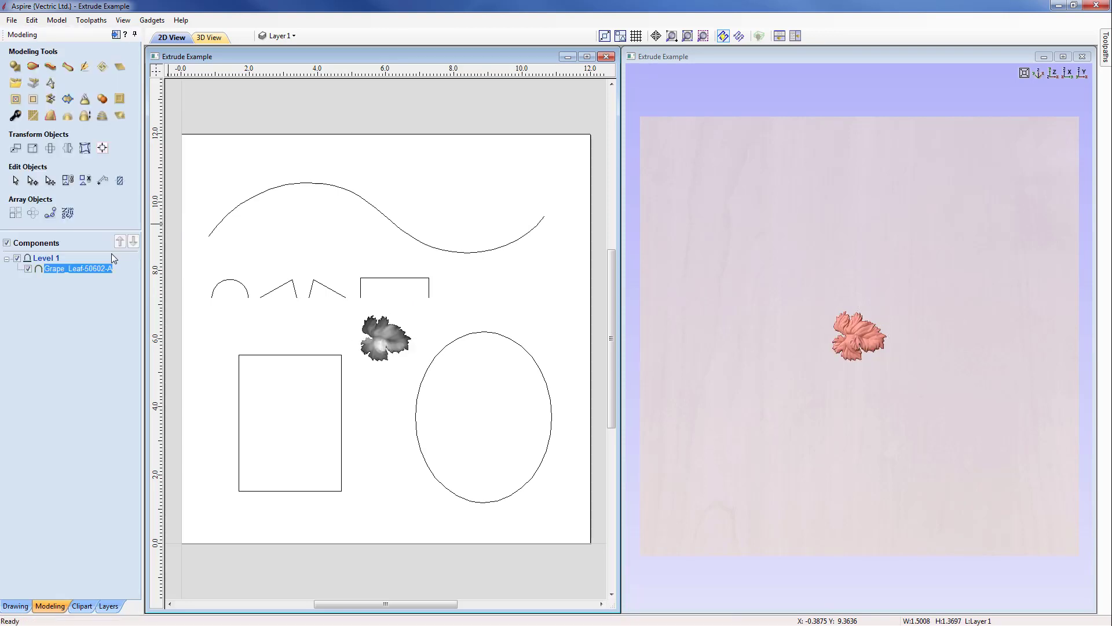
# - Fill the wavy curve as drive rail with copies of the rotated grape leaf, then set their overlap to 30% and reapply
pyautogui.click(286, 186)
pyautogui.click(50, 66)
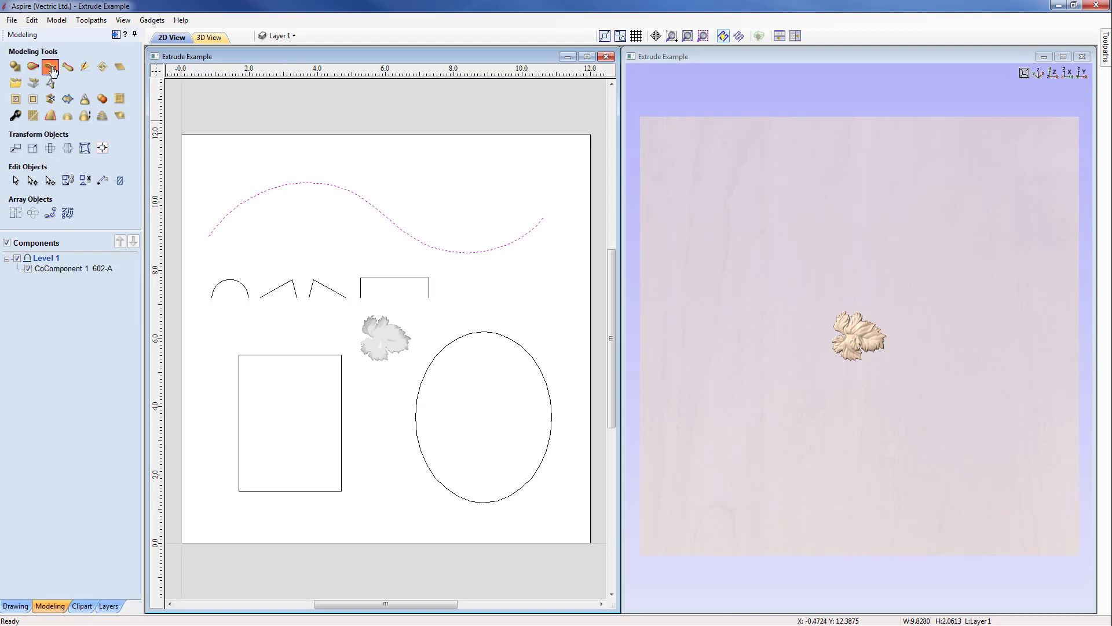
pyautogui.click(96, 94)
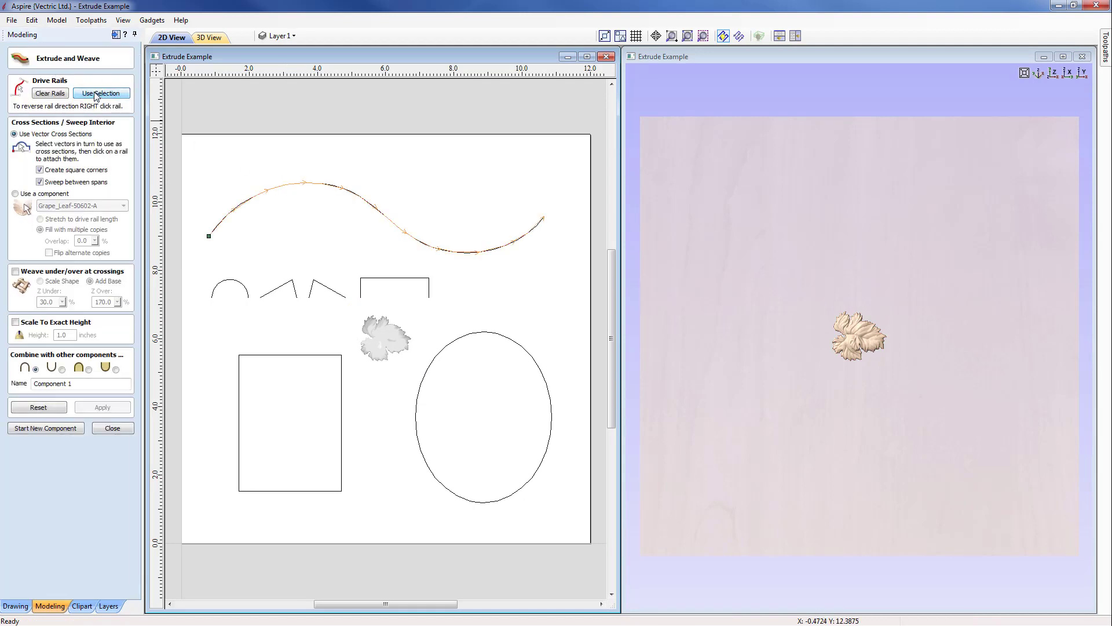
pyautogui.click(15, 194)
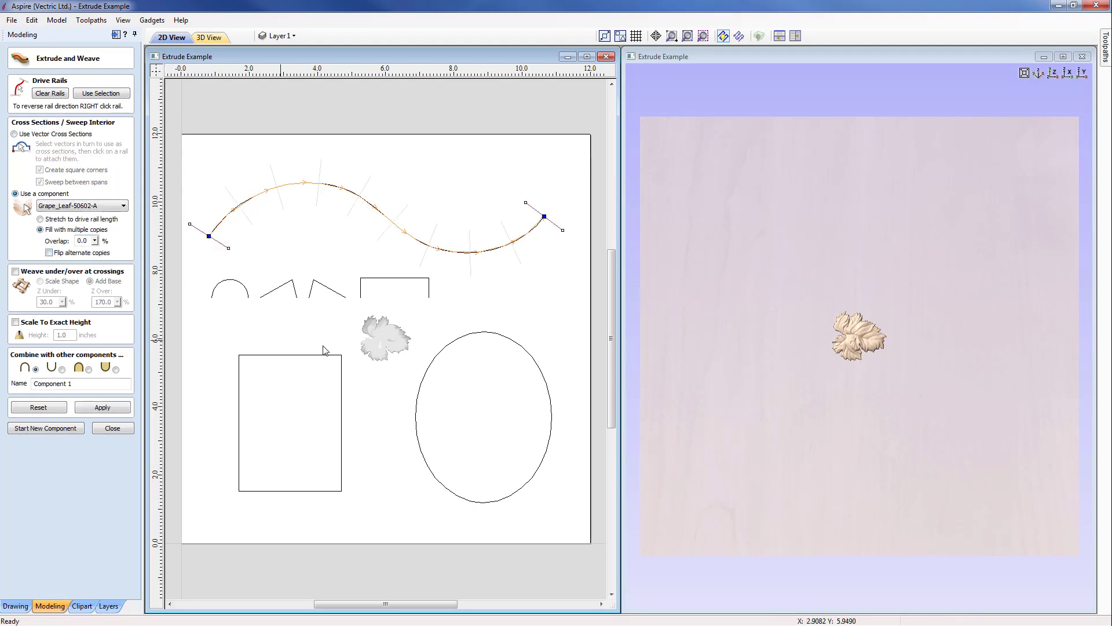
pyautogui.click(124, 410)
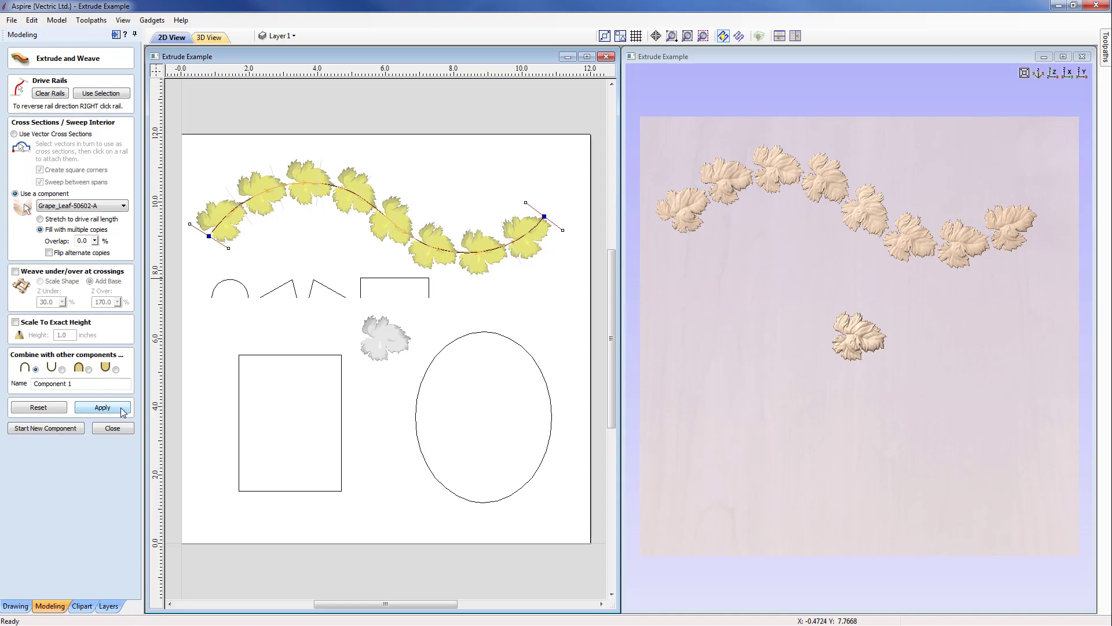
pyautogui.doubleClick(82, 241)
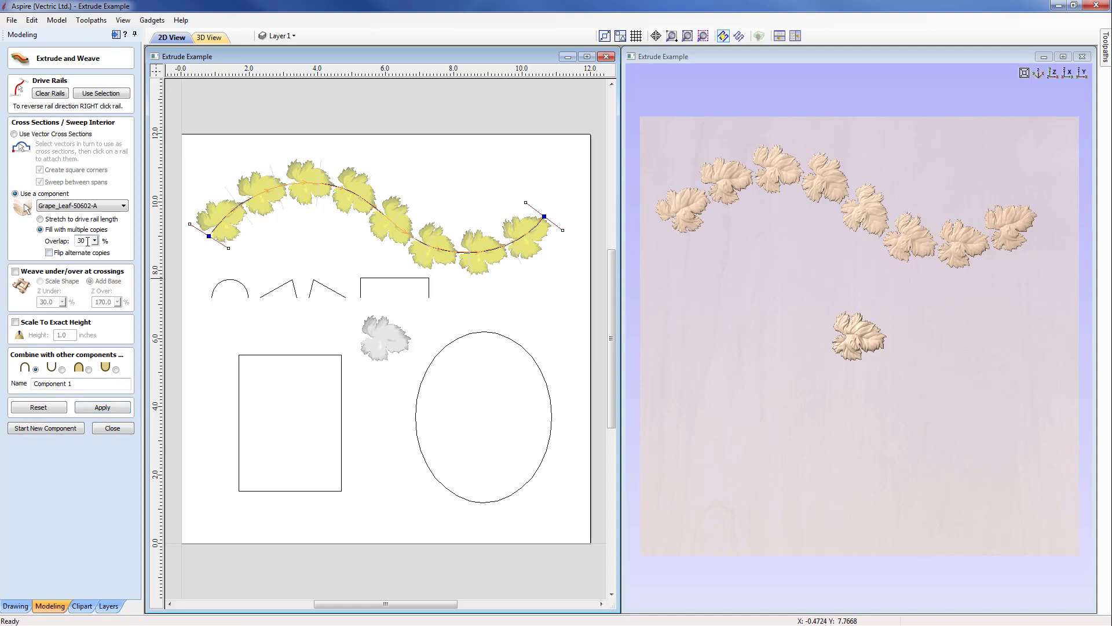
pyautogui.click(103, 408)
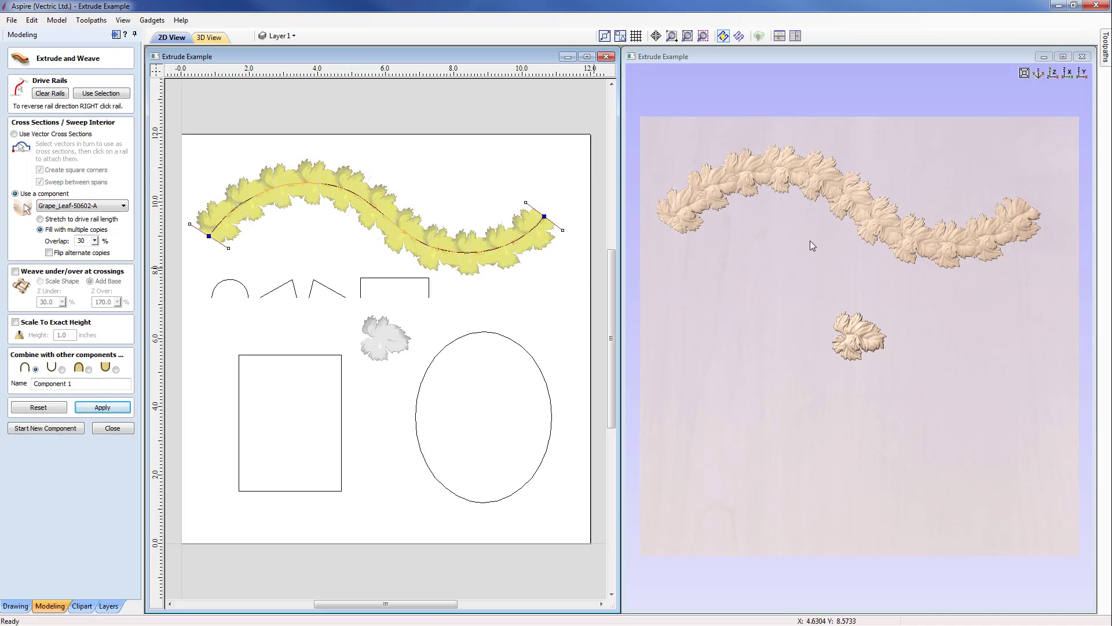
# - Clear the wavy drive rail with its leaf extrusion and close Extrude and Weave
pyautogui.scroll(8, 825, 349)
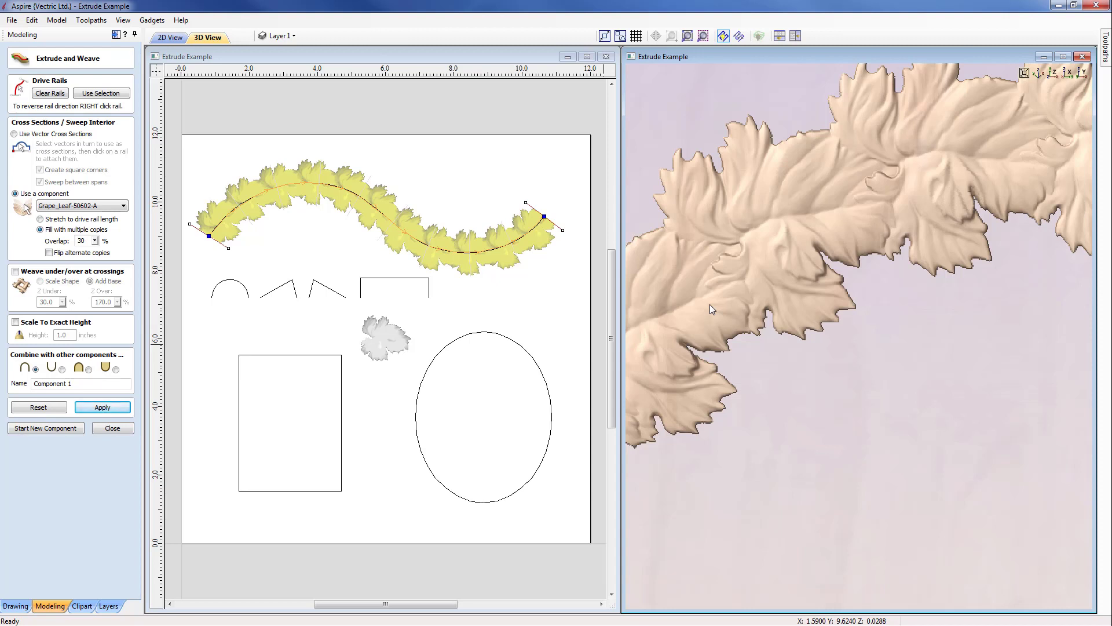
pyautogui.moveTo(645, 352); pyautogui.dragTo(791, 322, button='middle')
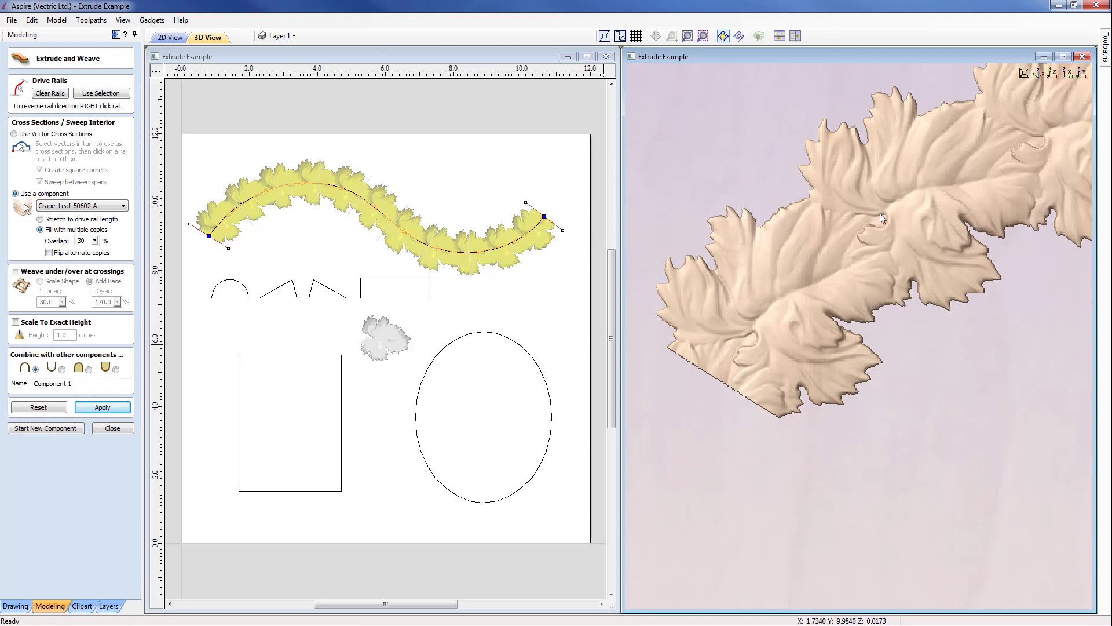
pyautogui.click(49, 93)
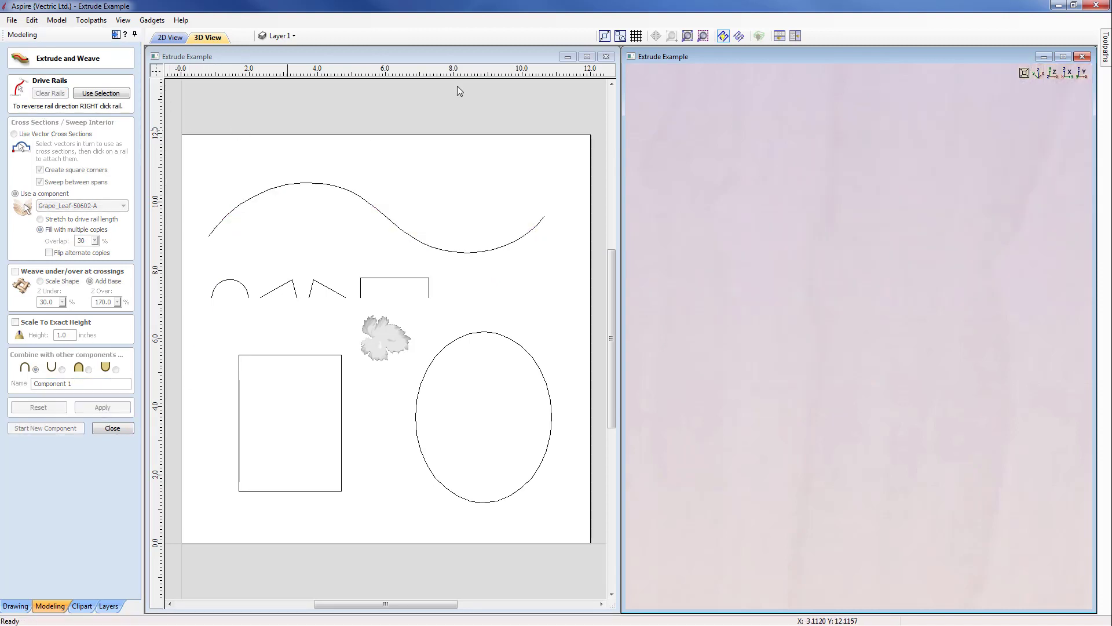
pyautogui.click(1053, 74)
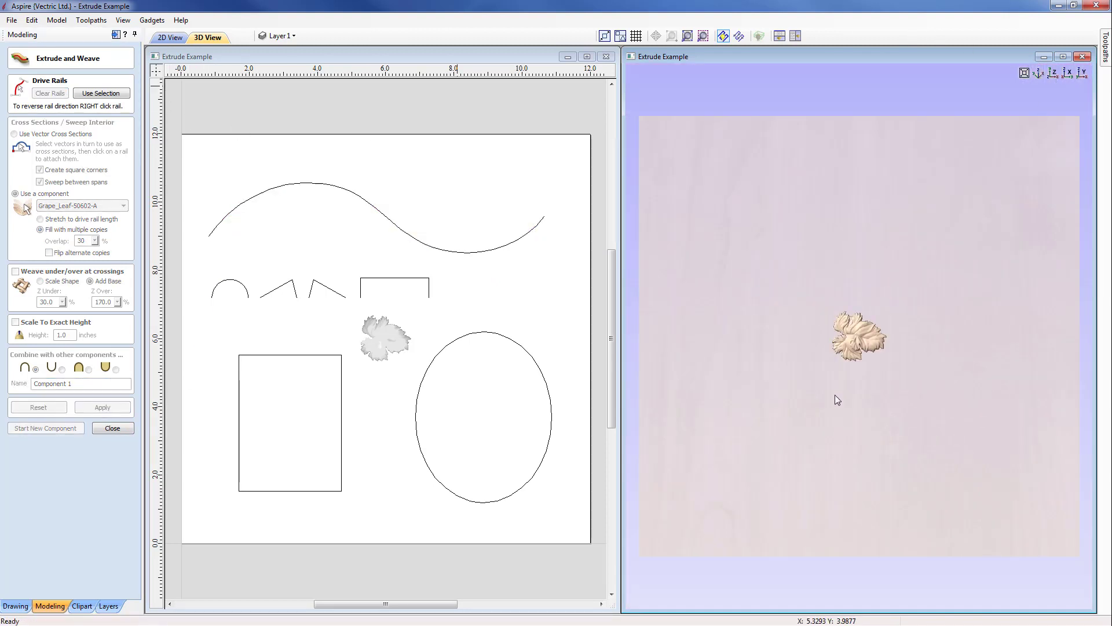
pyautogui.click(112, 427)
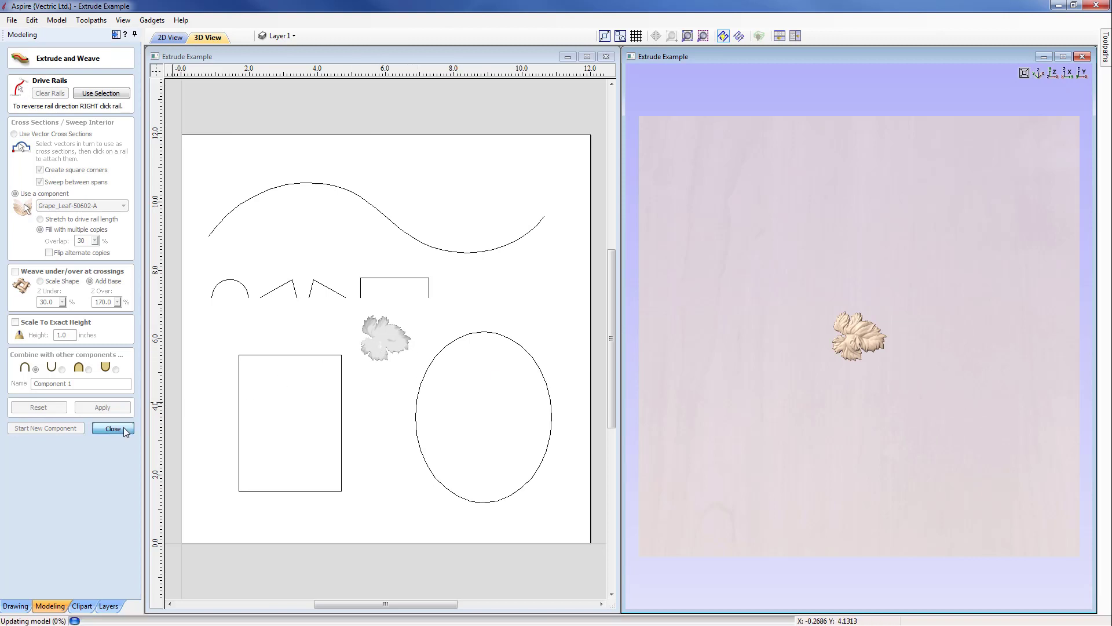
# - Enable tilt in the grape leaf's component properties and set its direction horizontally across the leaf, from its left side to its right
pyautogui.click(389, 347)
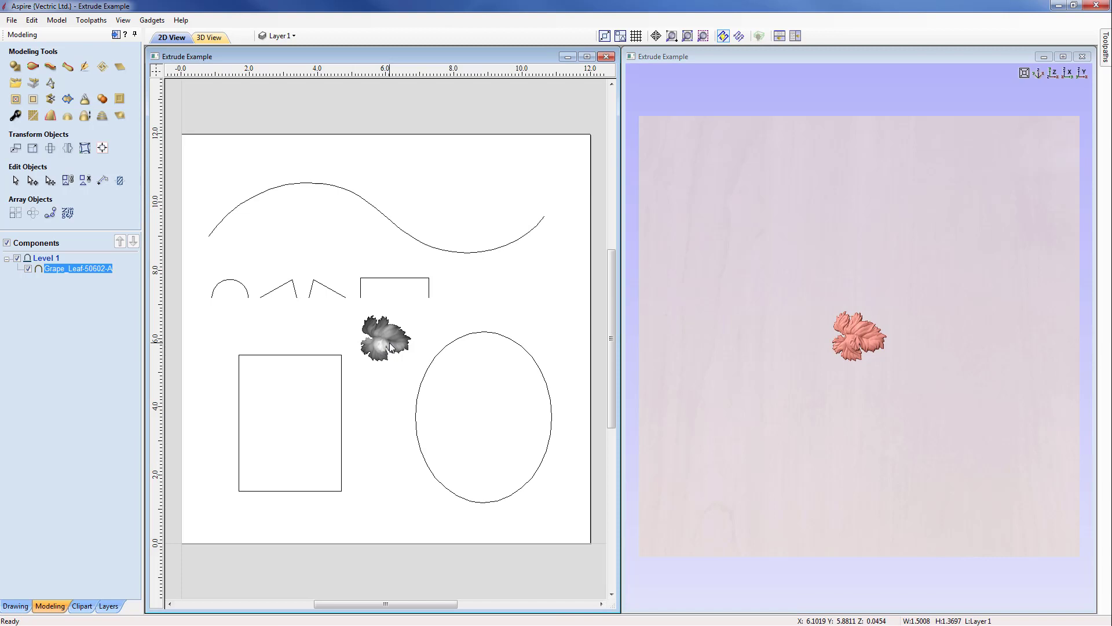
pyautogui.click(15, 116)
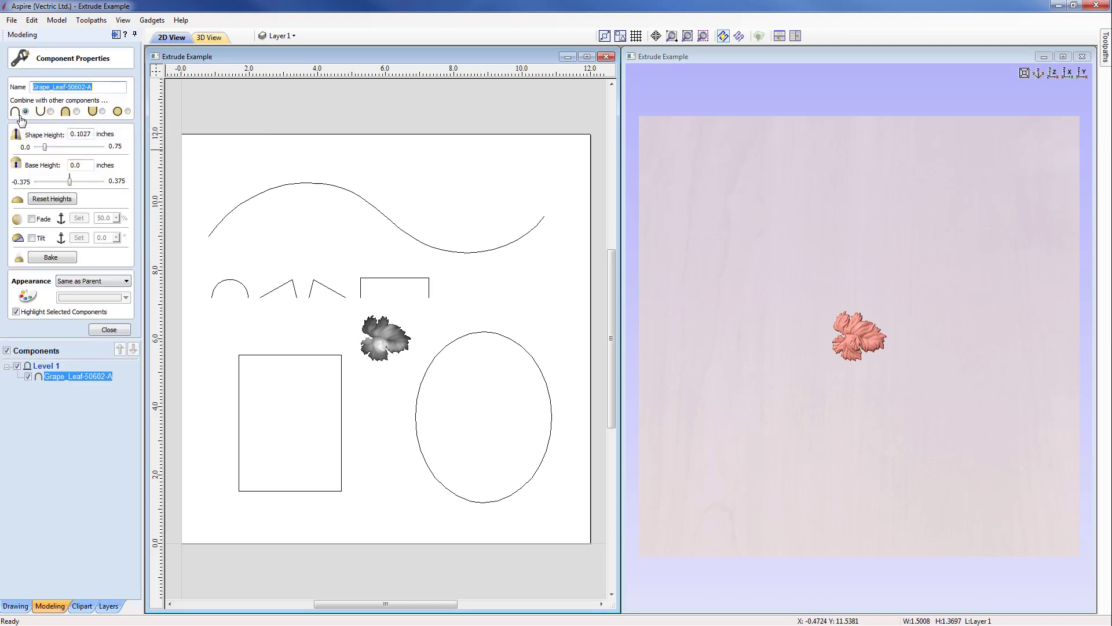
pyautogui.click(32, 238)
pyautogui.click(78, 238)
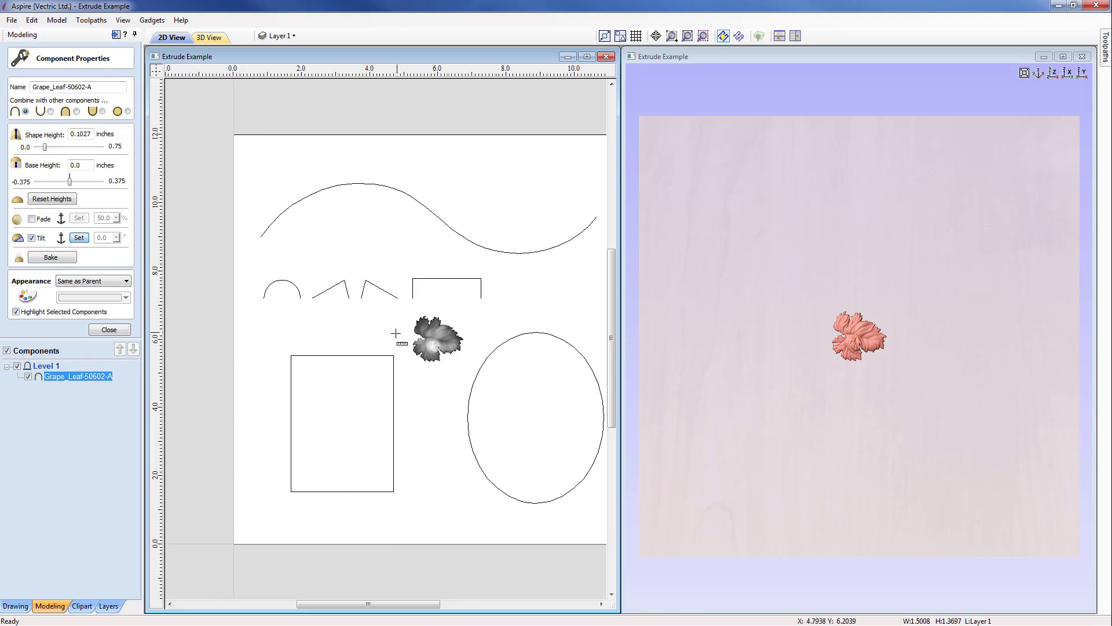
pyautogui.scroll(3, 398, 332)
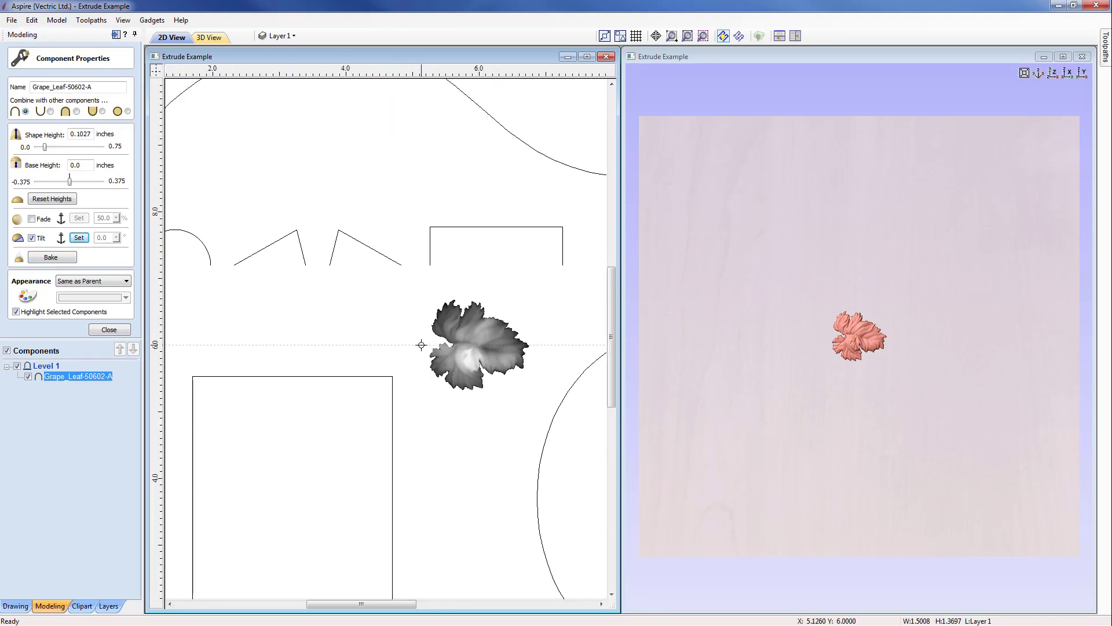
pyautogui.click(421, 345)
pyautogui.click(545, 345)
# - Set the grape leaf's tilt angle to 5 degrees and close its component properties
pyautogui.click(110, 238)
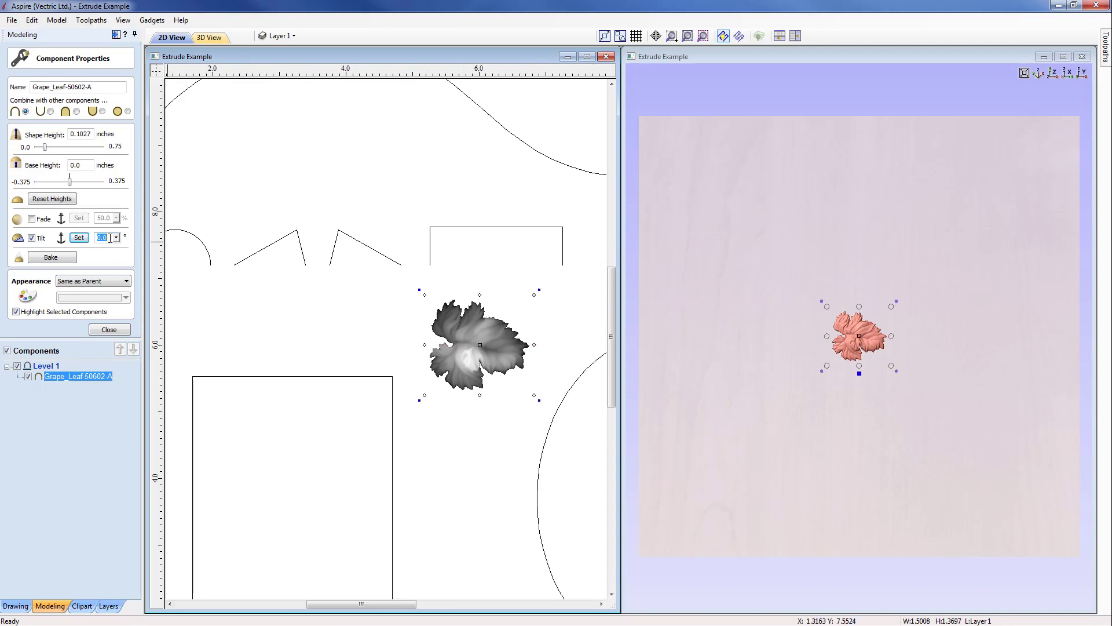
pyautogui.press('Tab')
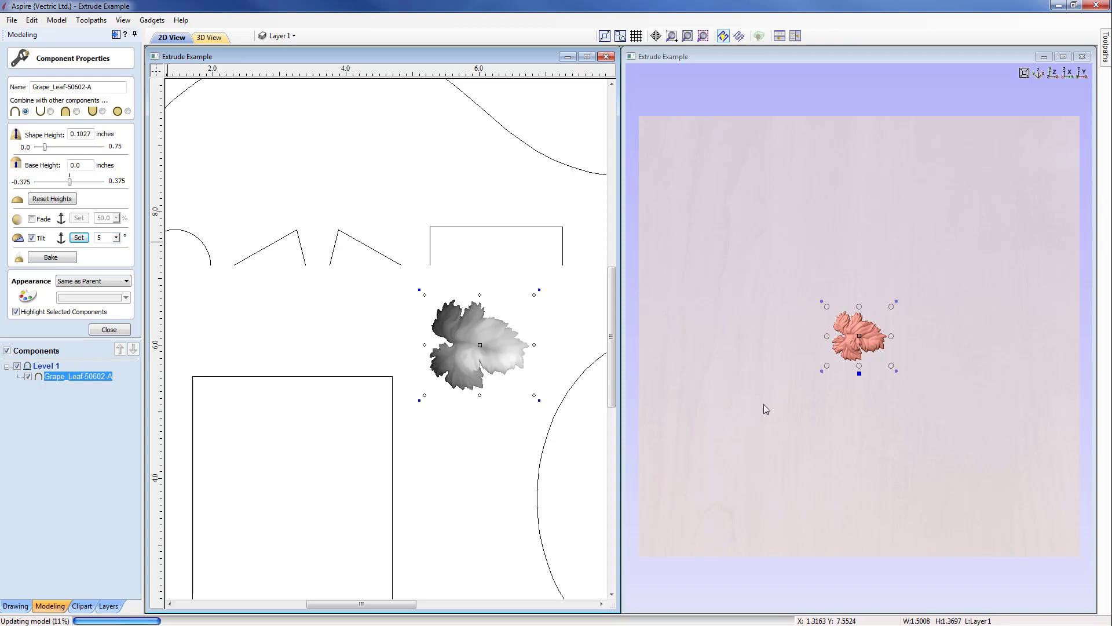
pyautogui.moveTo(895, 395)
pyautogui.mouseDown()
pyautogui.moveTo(905, 244)
pyautogui.moveTo(869, 344)
pyautogui.mouseUp()
pyautogui.scroll(5, 868, 345)
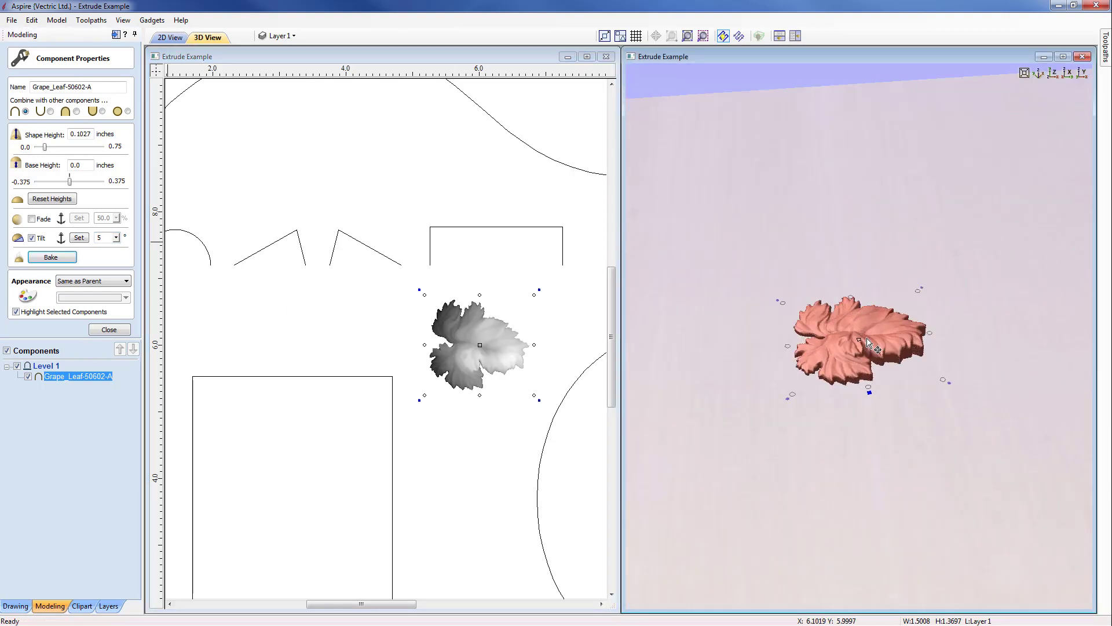
pyautogui.moveTo(840, 443)
pyautogui.mouseDown()
pyautogui.moveTo(846, 376)
pyautogui.moveTo(847, 439)
pyautogui.mouseUp()
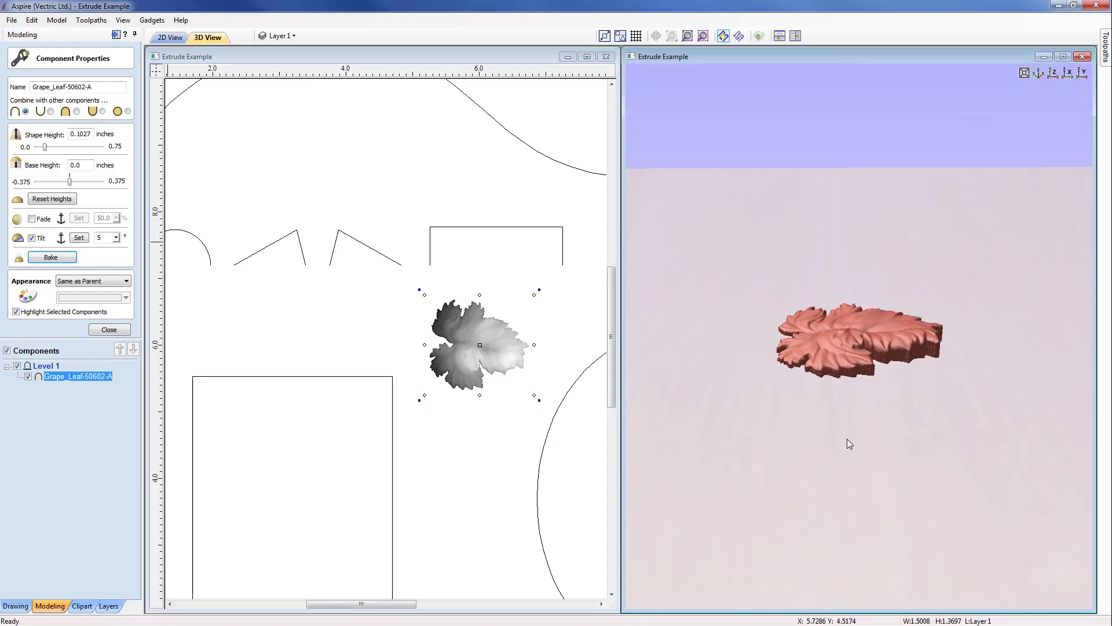
pyautogui.click(109, 330)
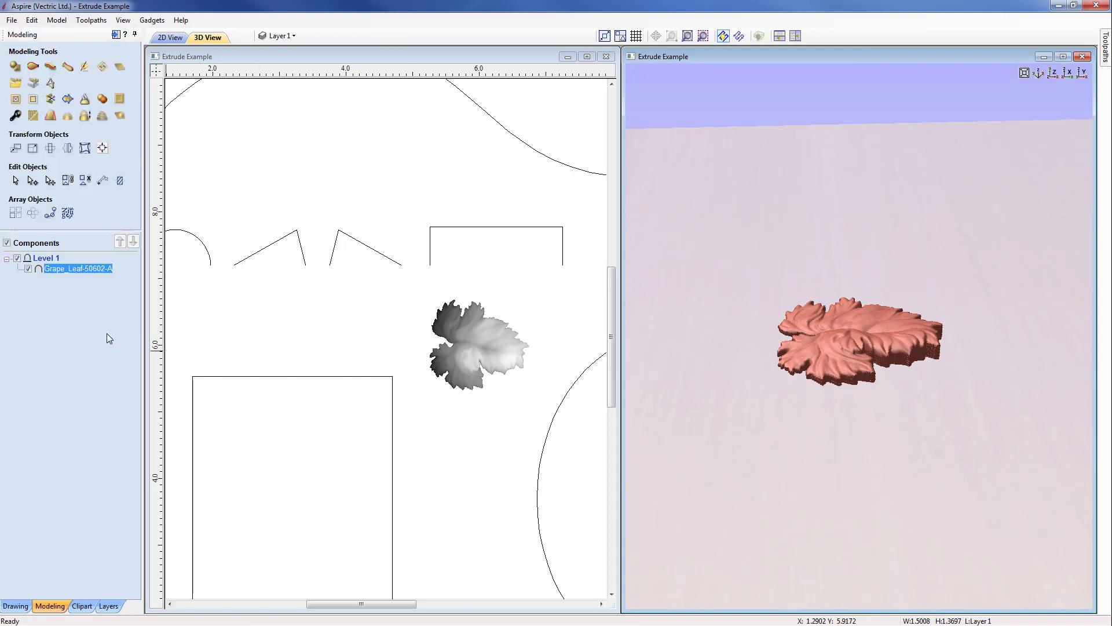
# - Use the wavy curve as the drive rail and fill it with multiple copies of the tilted grape leaf at 30% overlap
pyautogui.click(328, 303)
pyautogui.scroll(-3, 331, 300)
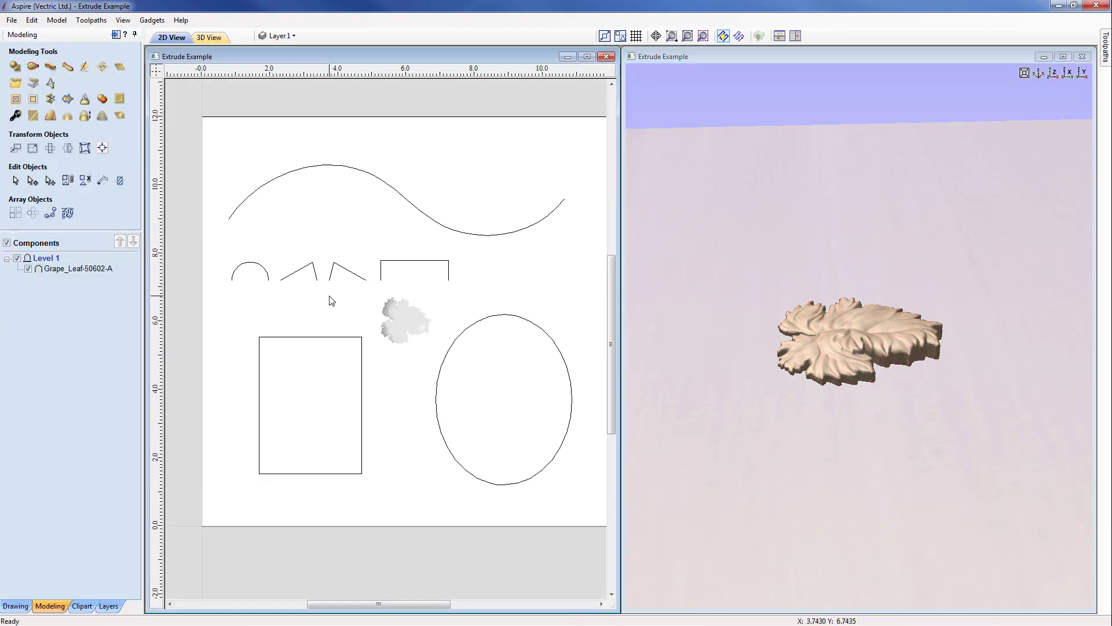
pyautogui.click(448, 234)
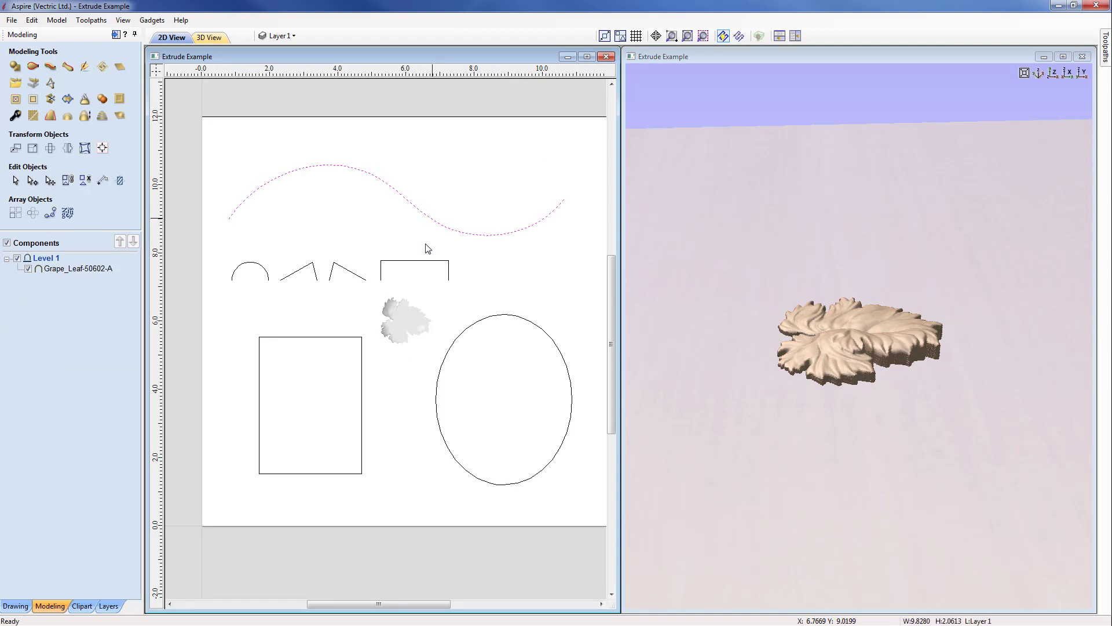
pyautogui.click(50, 66)
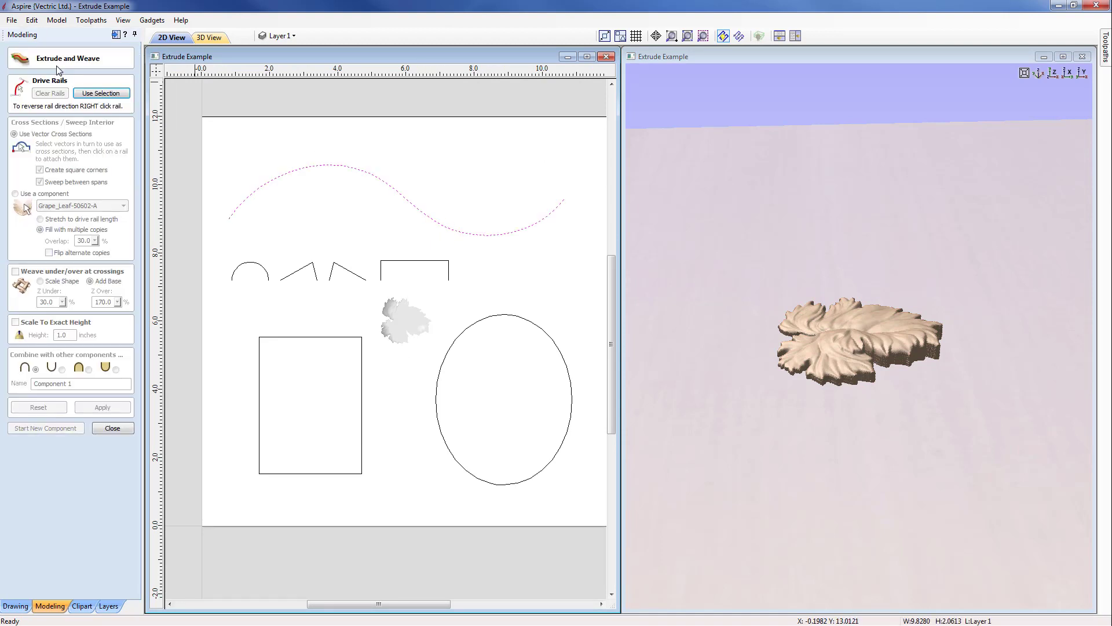
pyautogui.click(101, 93)
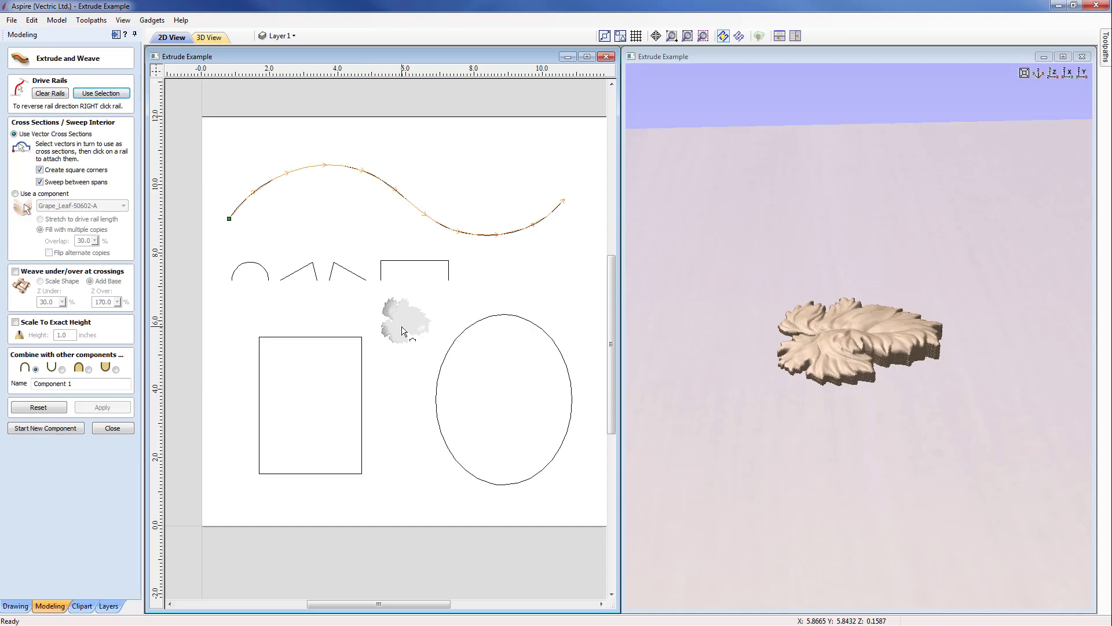
pyautogui.click(44, 195)
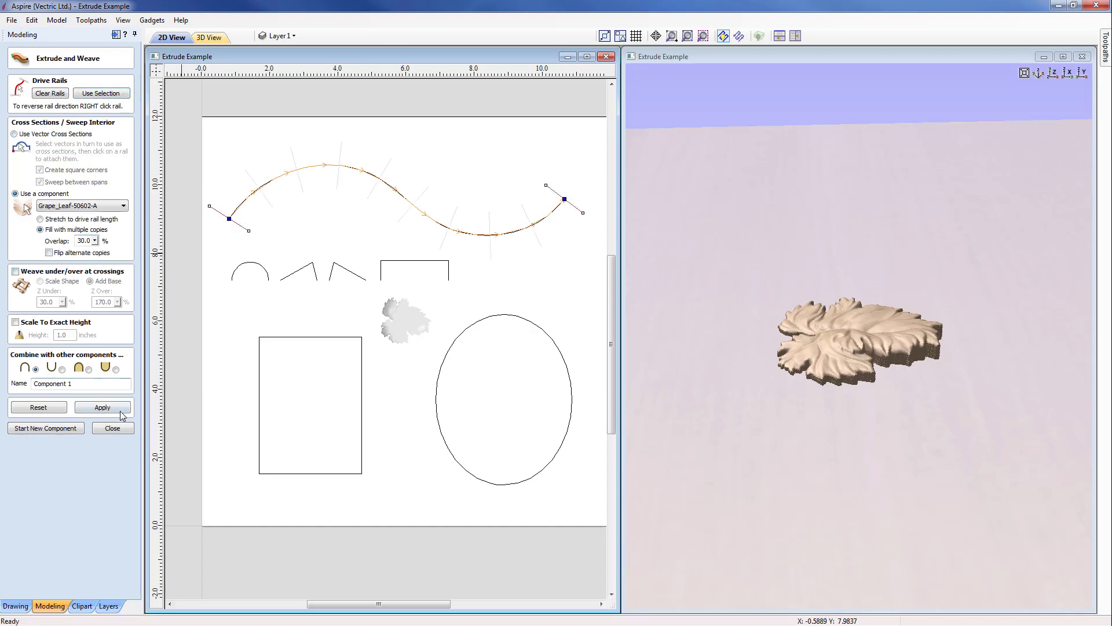
pyautogui.click(113, 409)
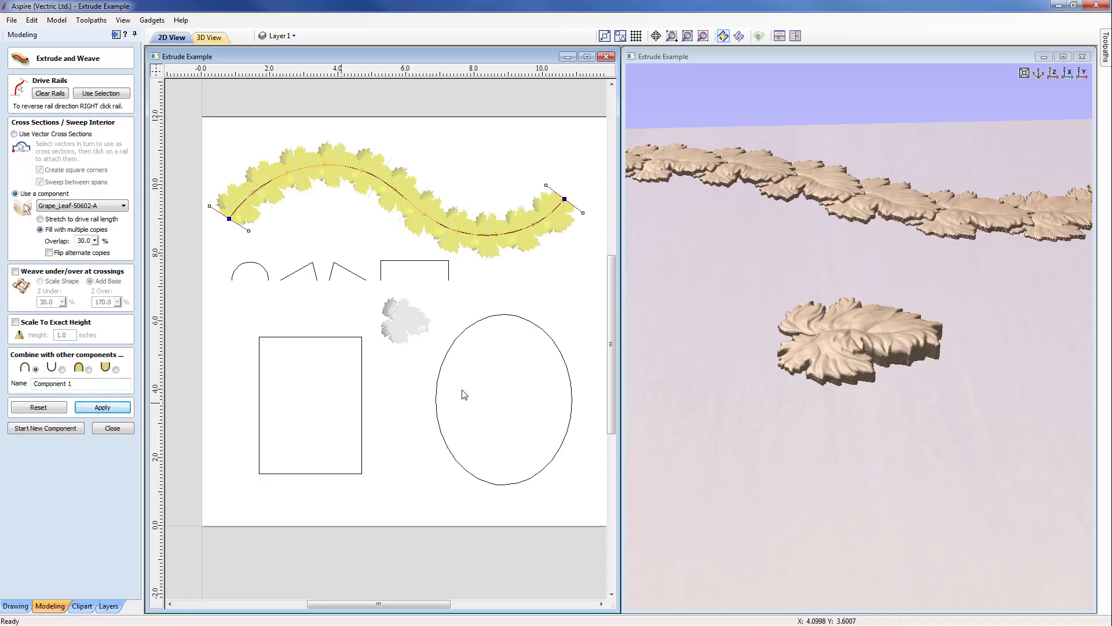
# - Flip alternate copies of the leaf along the wavy rail and reapply the extrusion
pyautogui.moveTo(729, 313); pyautogui.dragTo(719, 335)
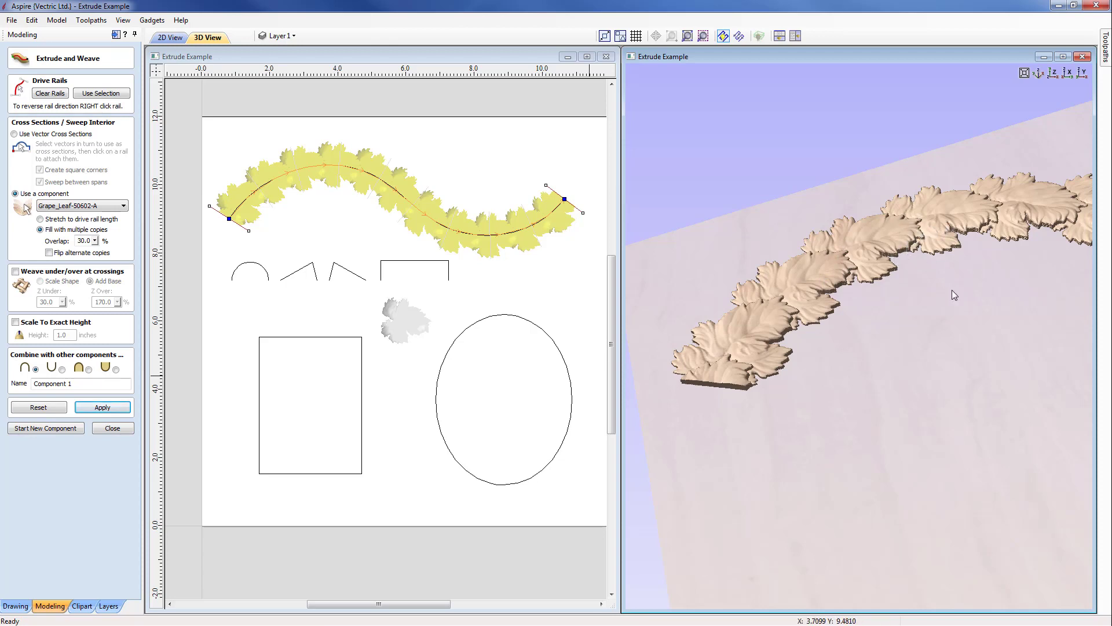
pyautogui.moveTo(951, 289); pyautogui.dragTo(800, 388)
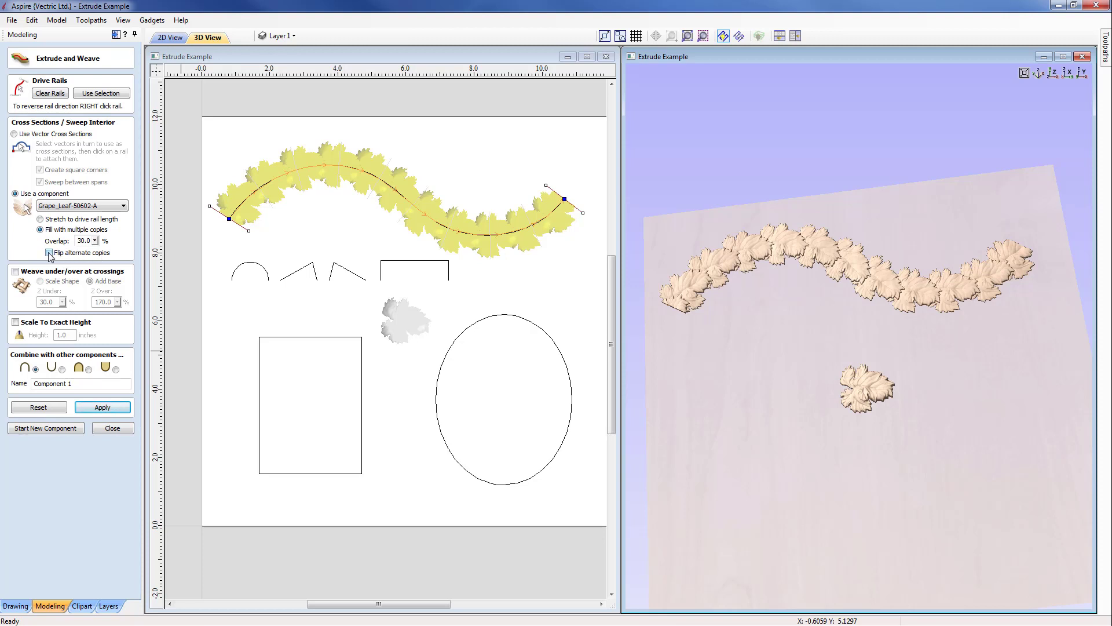
pyautogui.click(114, 408)
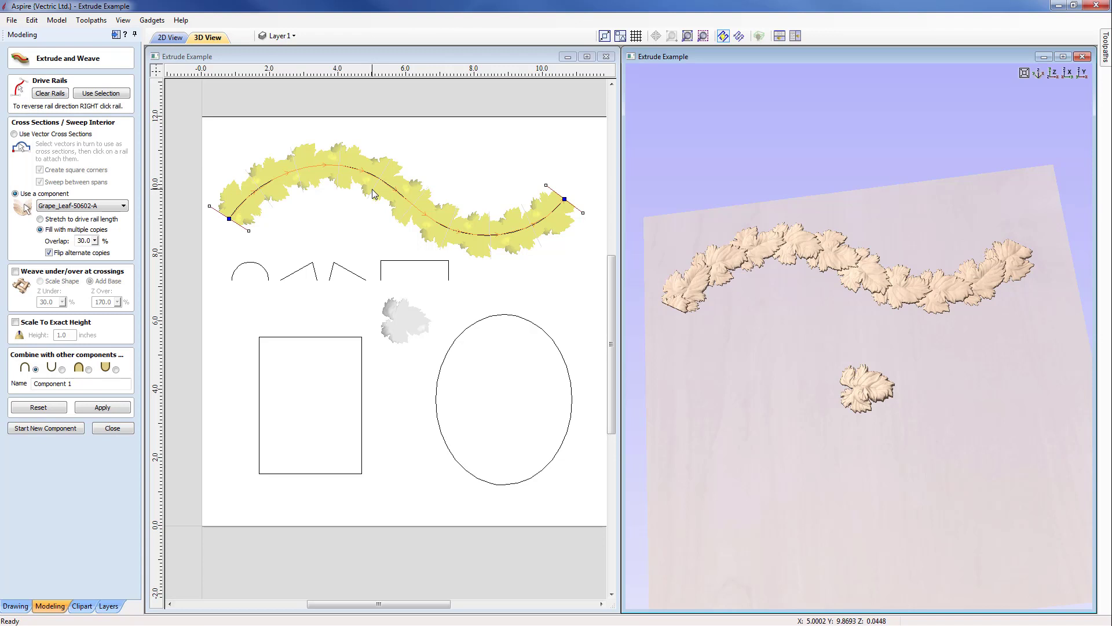
# - Clear the wavy drive rail and close Extrude and Weave, then rotate the grape leaf clockwise freehand to a diagonal angle
pyautogui.click(37, 96)
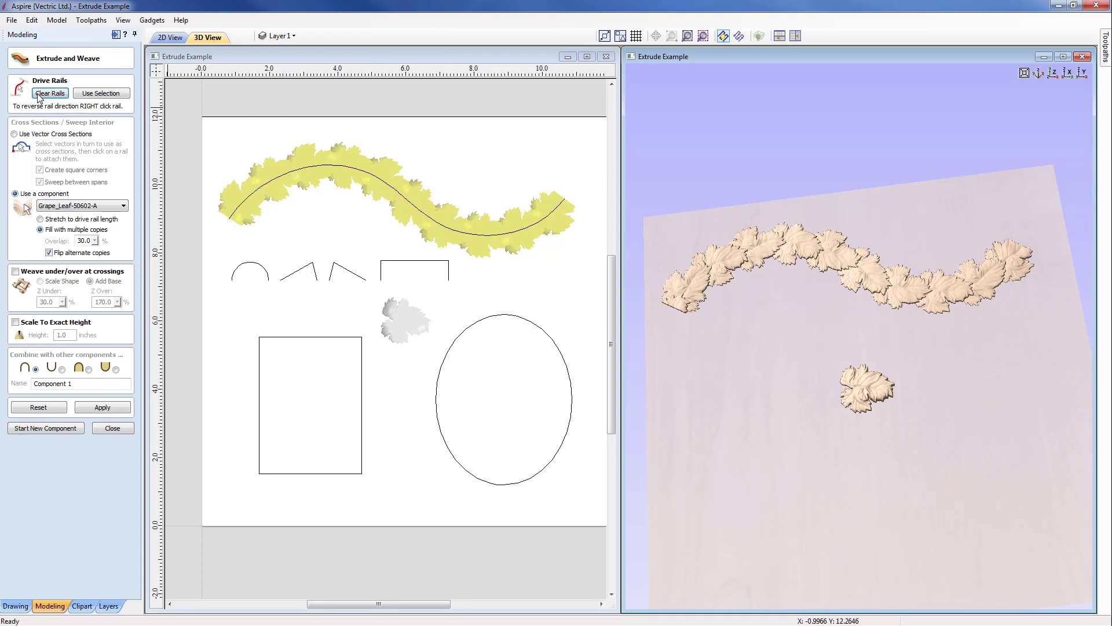
pyautogui.click(112, 428)
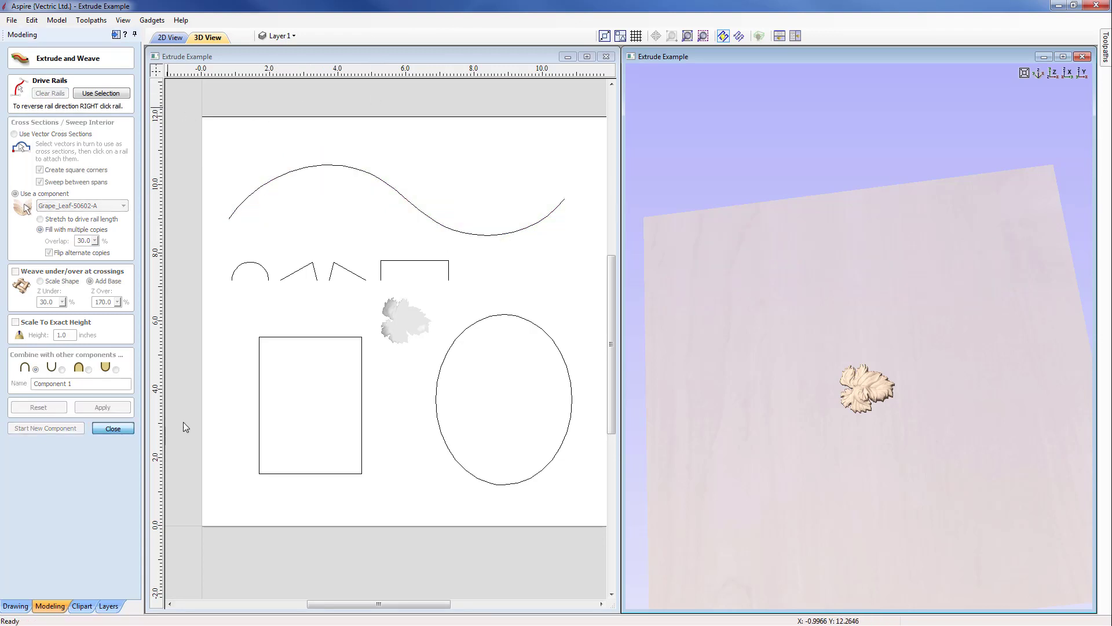
pyautogui.click(401, 329)
pyautogui.click(401, 330)
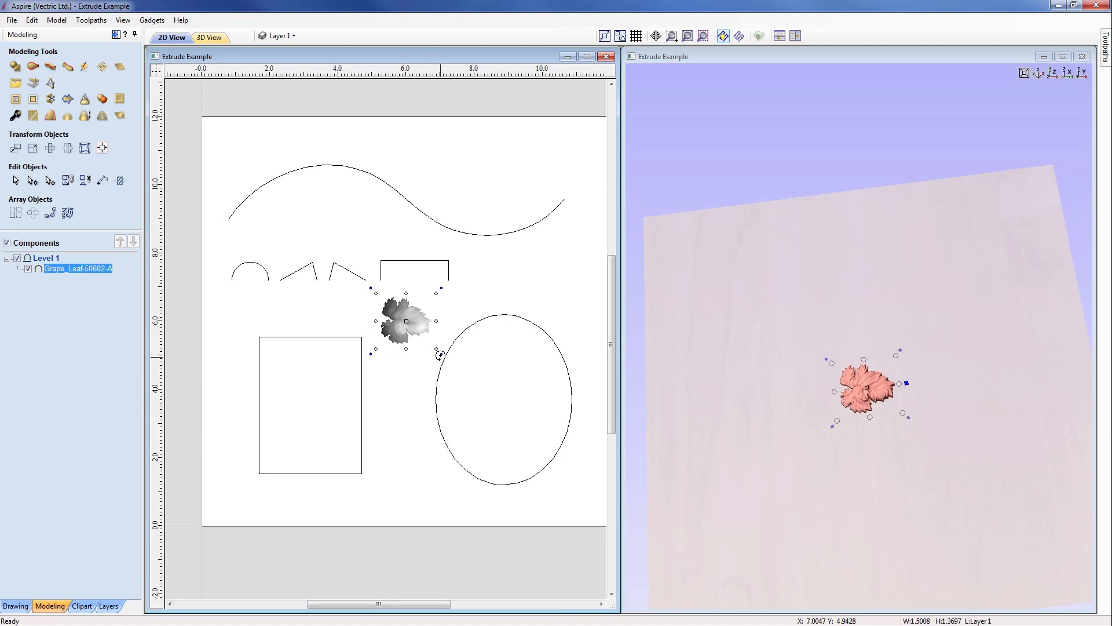
pyautogui.moveTo(442, 353); pyautogui.dragTo(410, 380)
# - Fill the wavy curve as drive rail with copies of the diagonally rotated leaf, using 30% overlap and flipped alternate copies
pyautogui.click(276, 185)
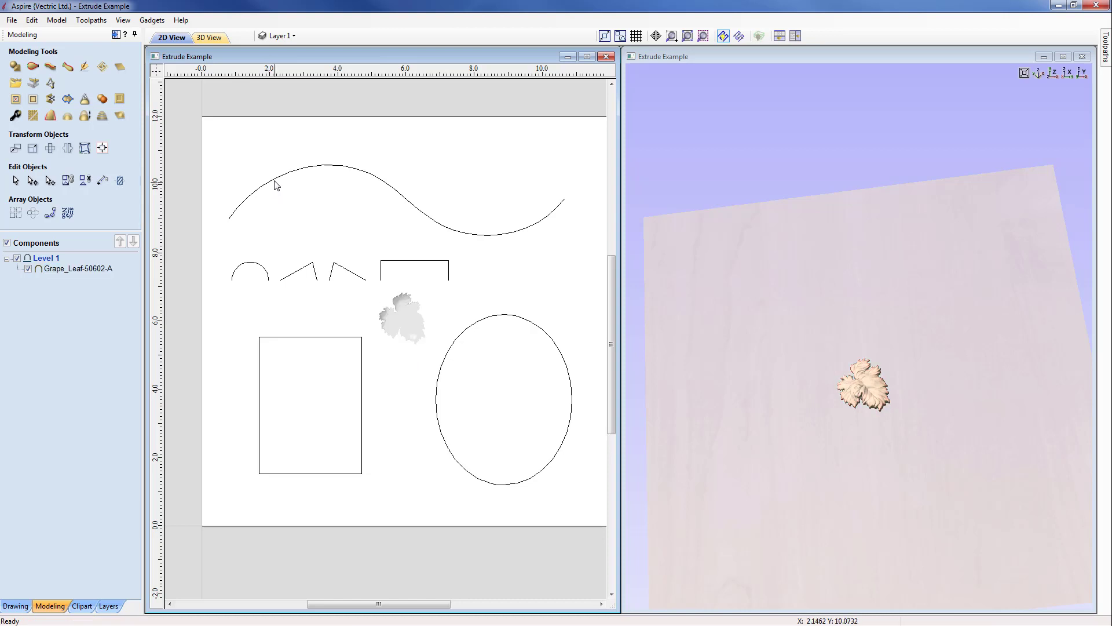
pyautogui.click(276, 185)
pyautogui.click(50, 68)
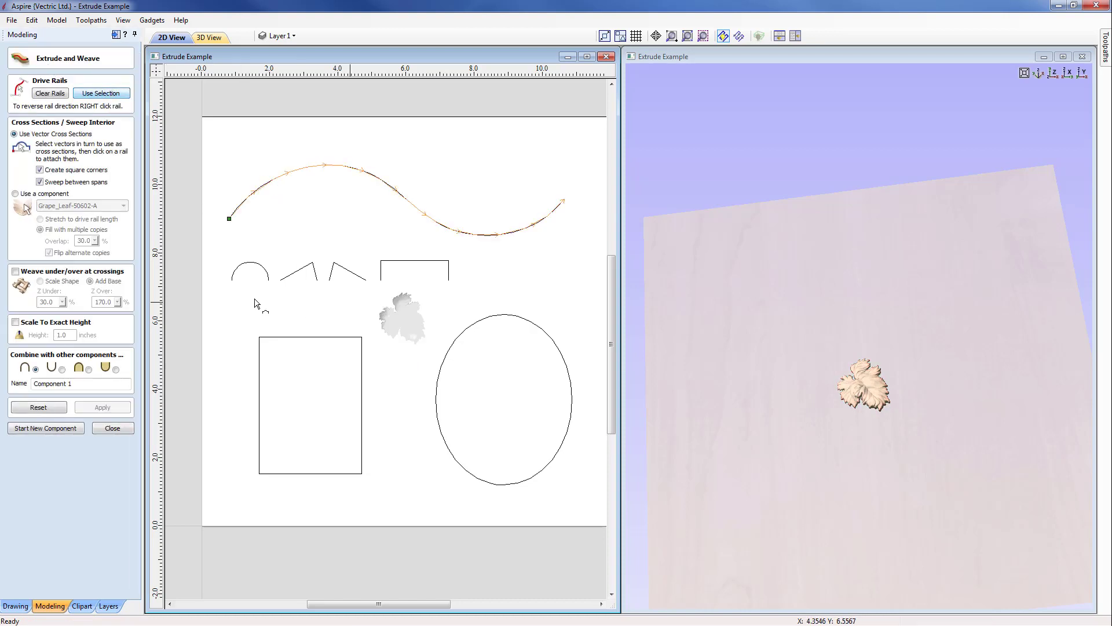
pyautogui.click(14, 193)
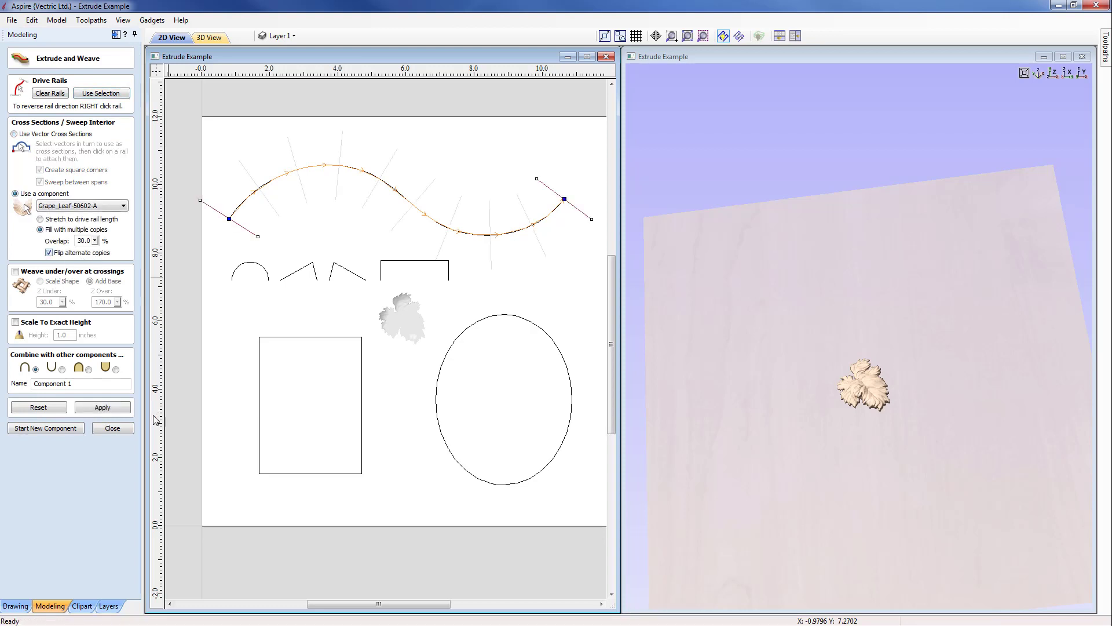
pyautogui.click(106, 405)
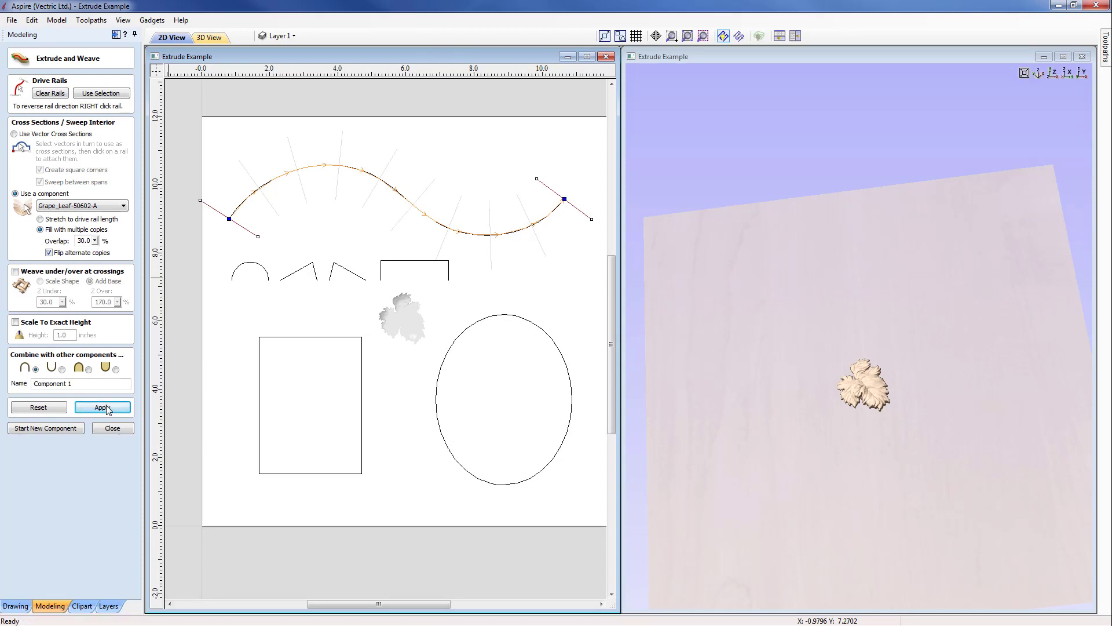
# - Inspect the flipped diagonal leaves along the rail, then reset the extrusion and close Extrude and Weave
pyautogui.scroll(5, 826, 332)
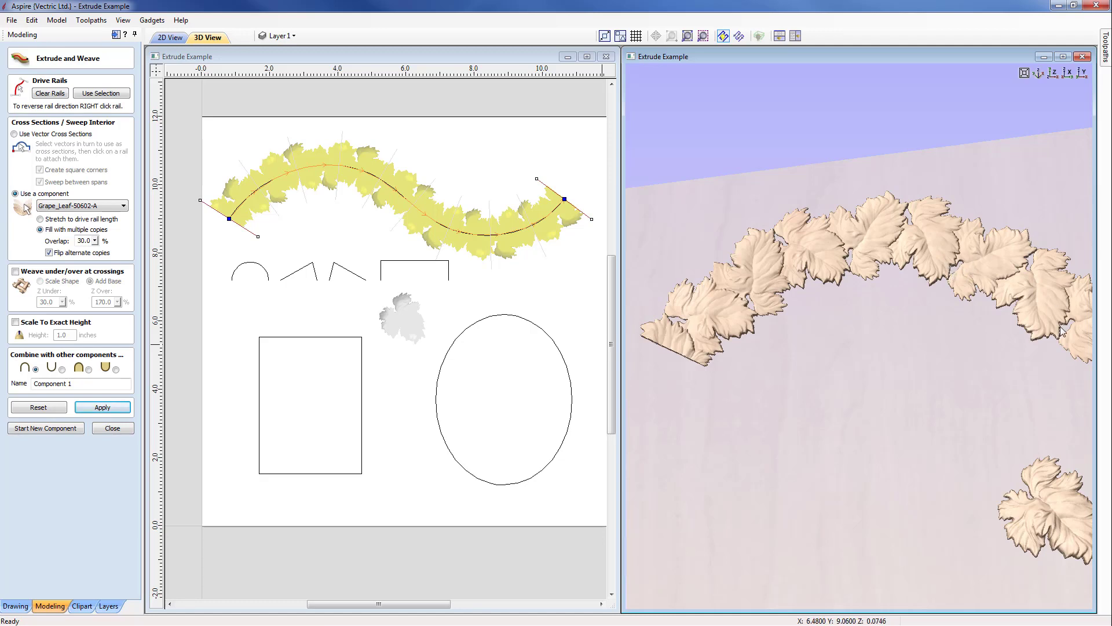
pyautogui.moveTo(929, 335); pyautogui.dragTo(861, 328)
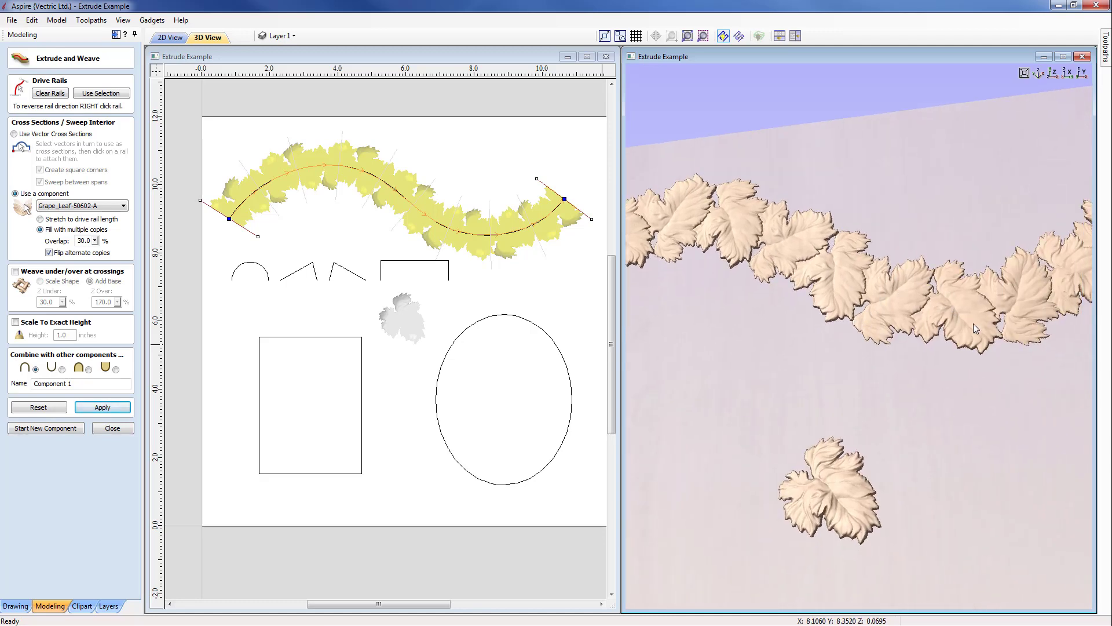
pyautogui.moveTo(1012, 255); pyautogui.dragTo(717, 315)
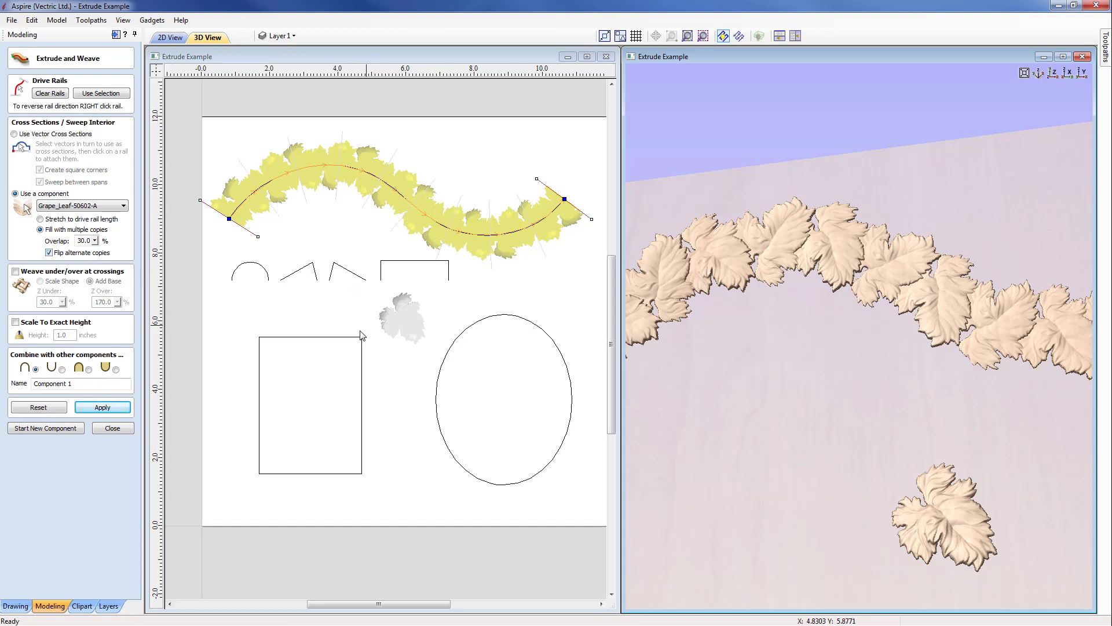
pyautogui.click(39, 407)
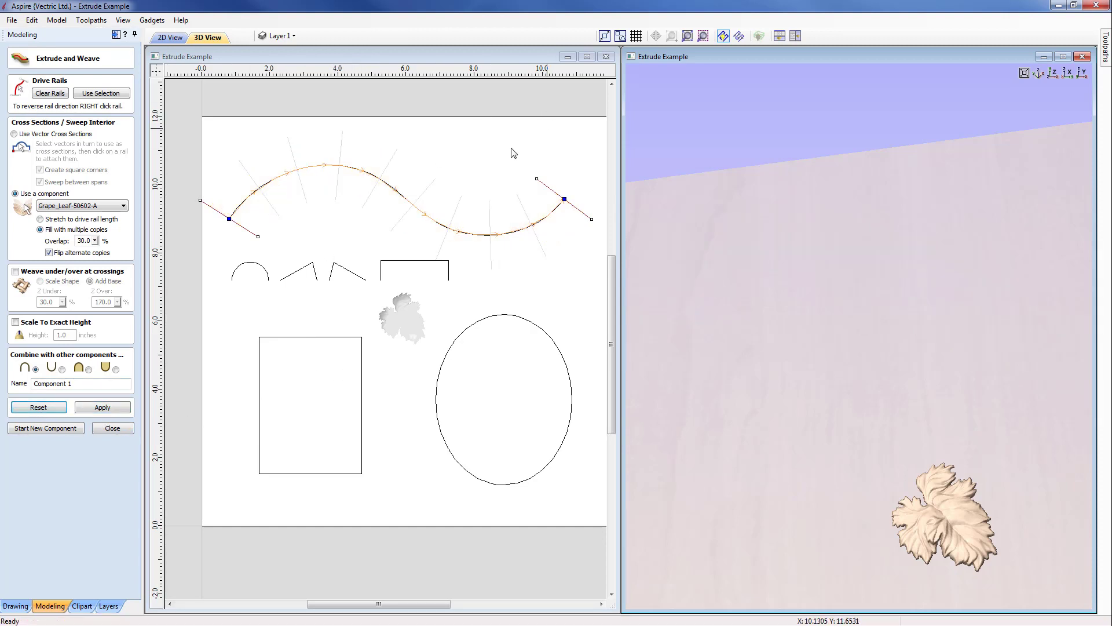
pyautogui.press('Escape')
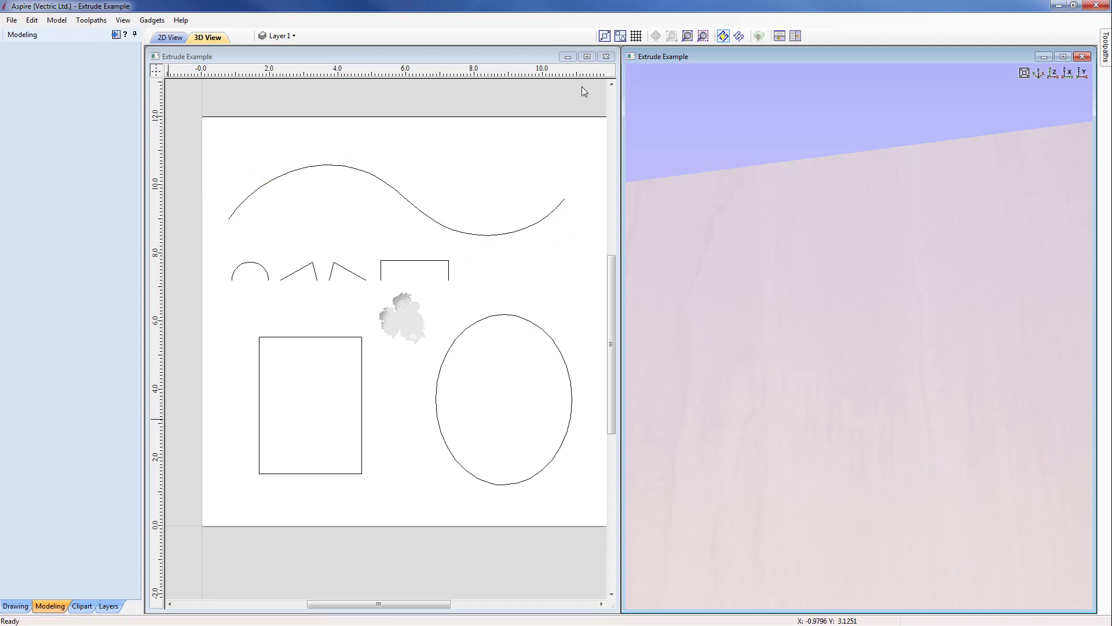
# - Fill the rectangle as drive rail with copies of the grape leaf component, using 20% overlap and flipped alternate copies
pyautogui.click(688, 37)
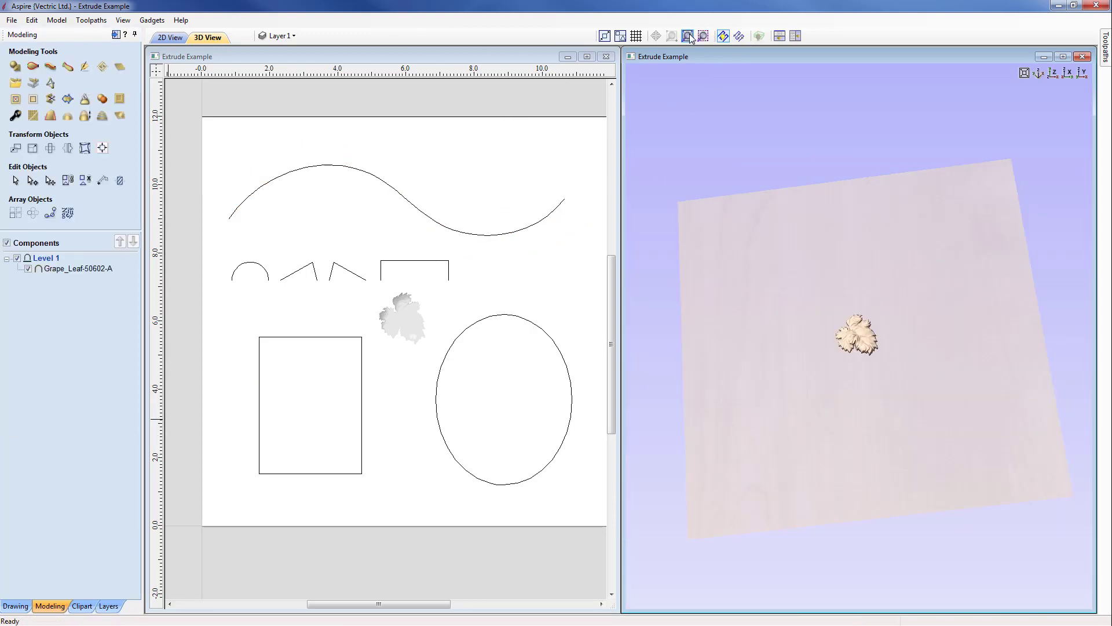
pyautogui.click(1054, 75)
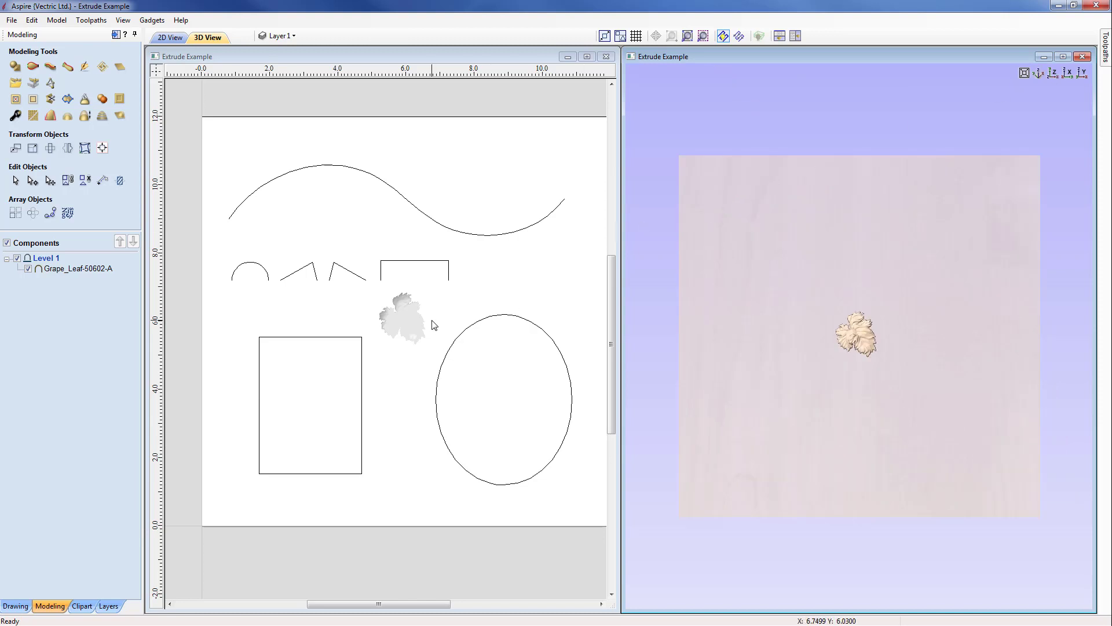
pyautogui.click(281, 347)
pyautogui.click(279, 345)
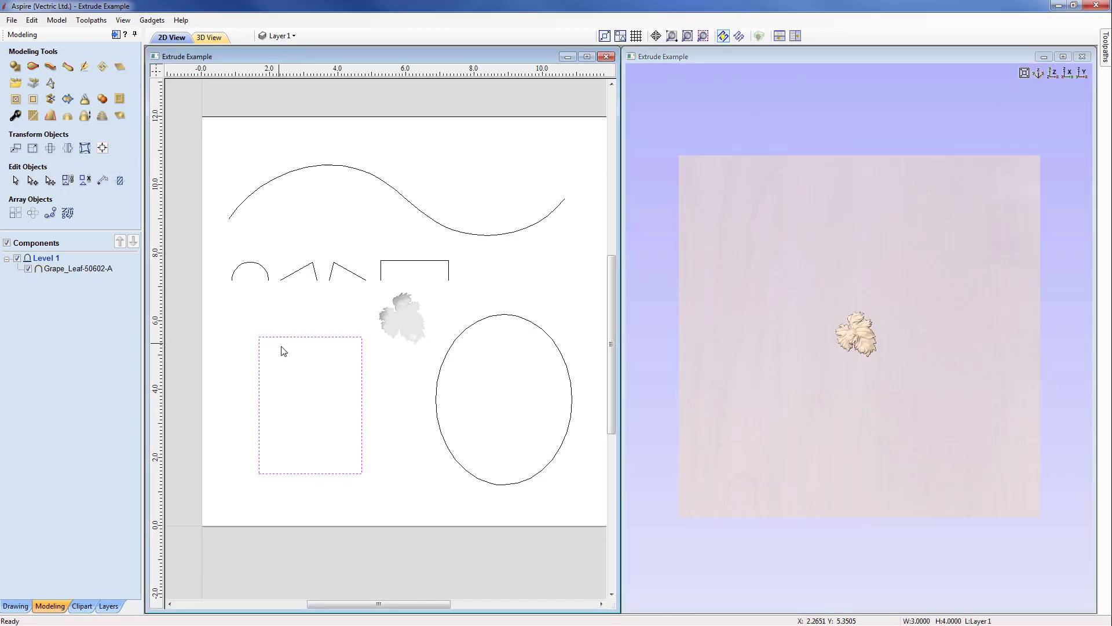
pyautogui.click(51, 68)
pyautogui.click(105, 95)
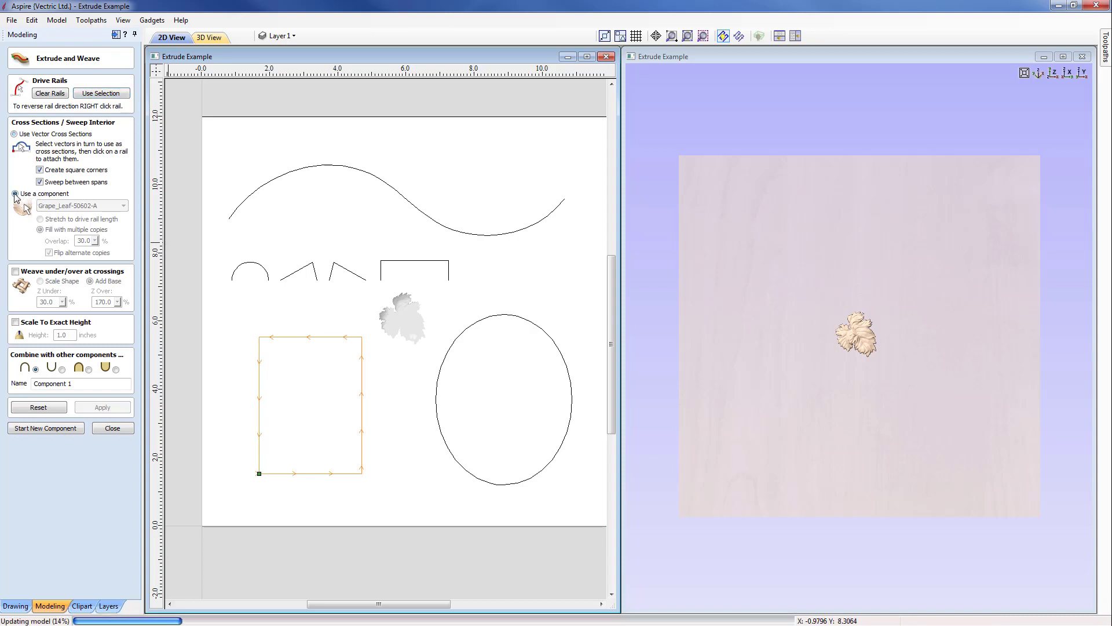
pyautogui.click(14, 194)
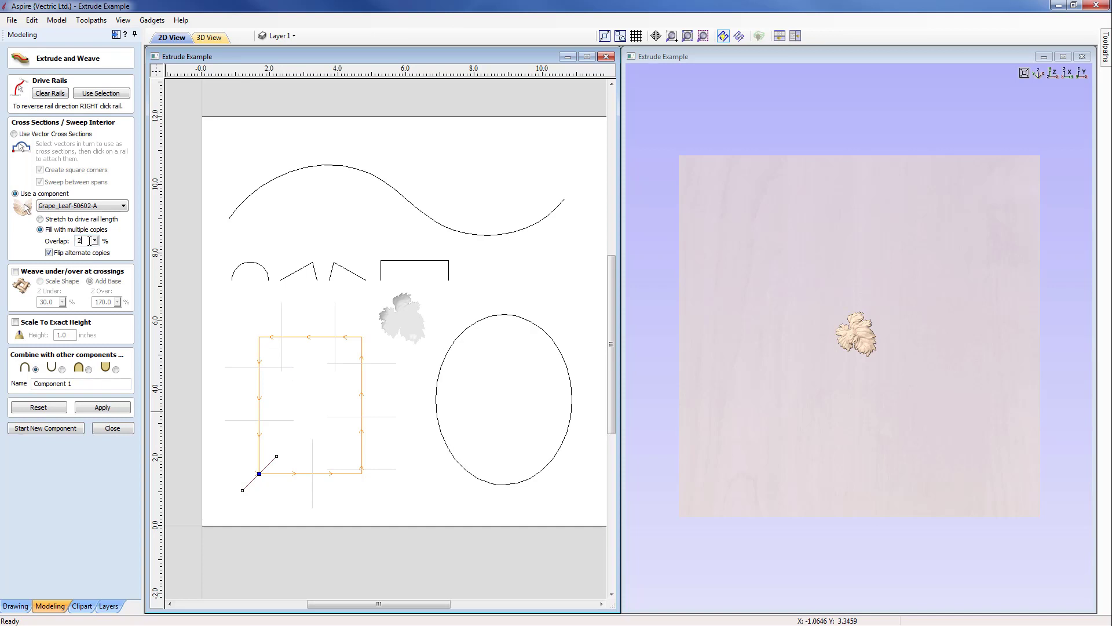
pyautogui.click(89, 240)
pyautogui.click(102, 407)
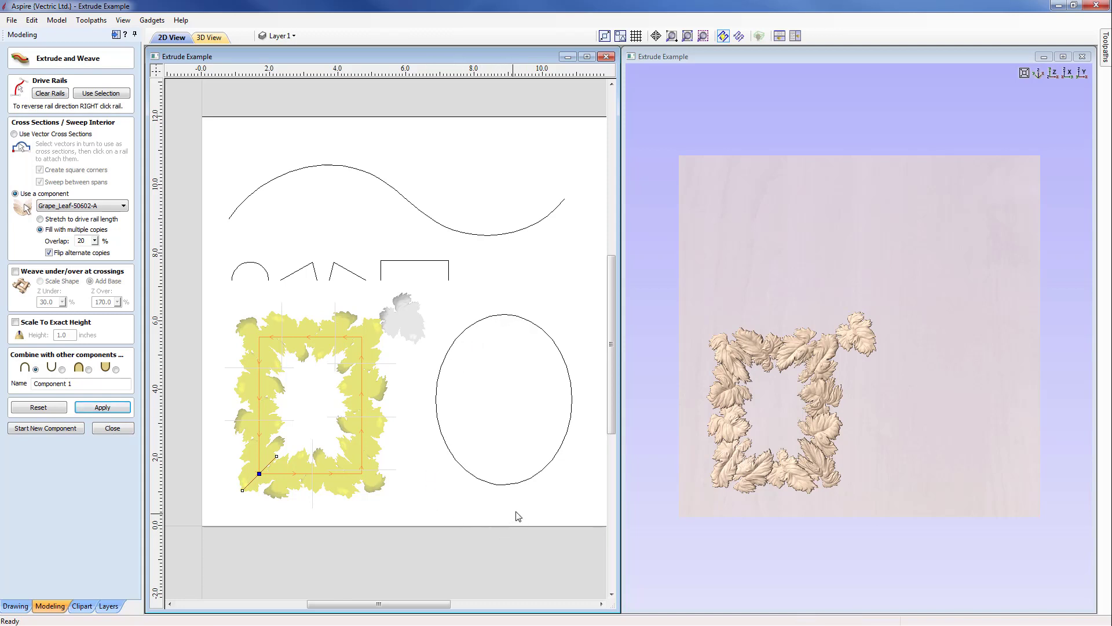
# - Clear the rectangular drive rail, fill the ellipse with flipped alternate leaf copies instead, and look closely at the wreath in 3D
pyautogui.click(47, 94)
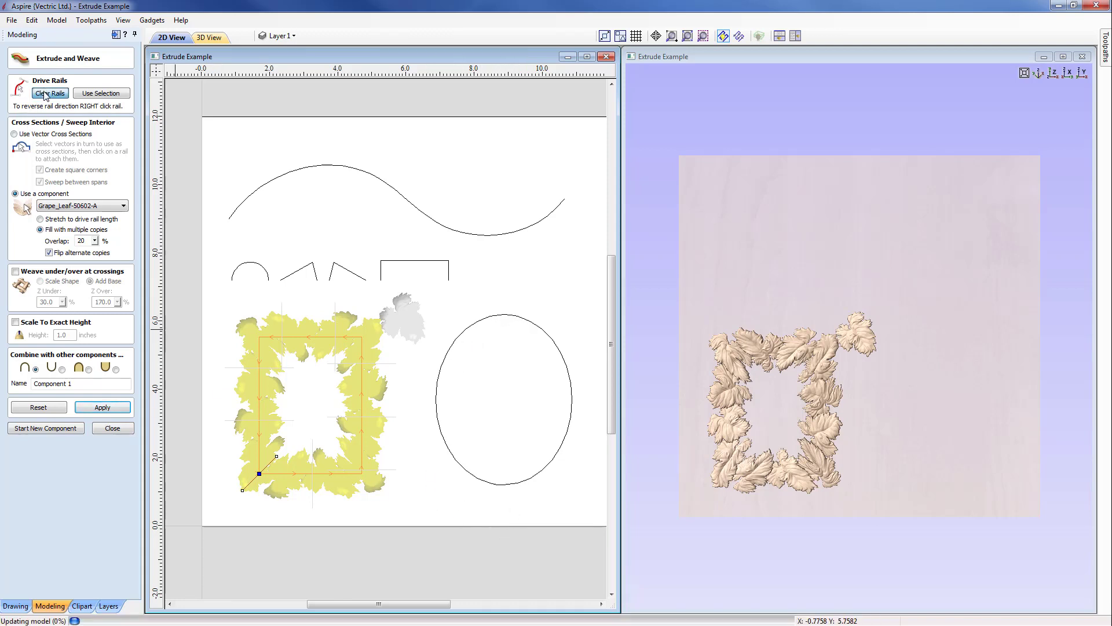
pyautogui.click(461, 342)
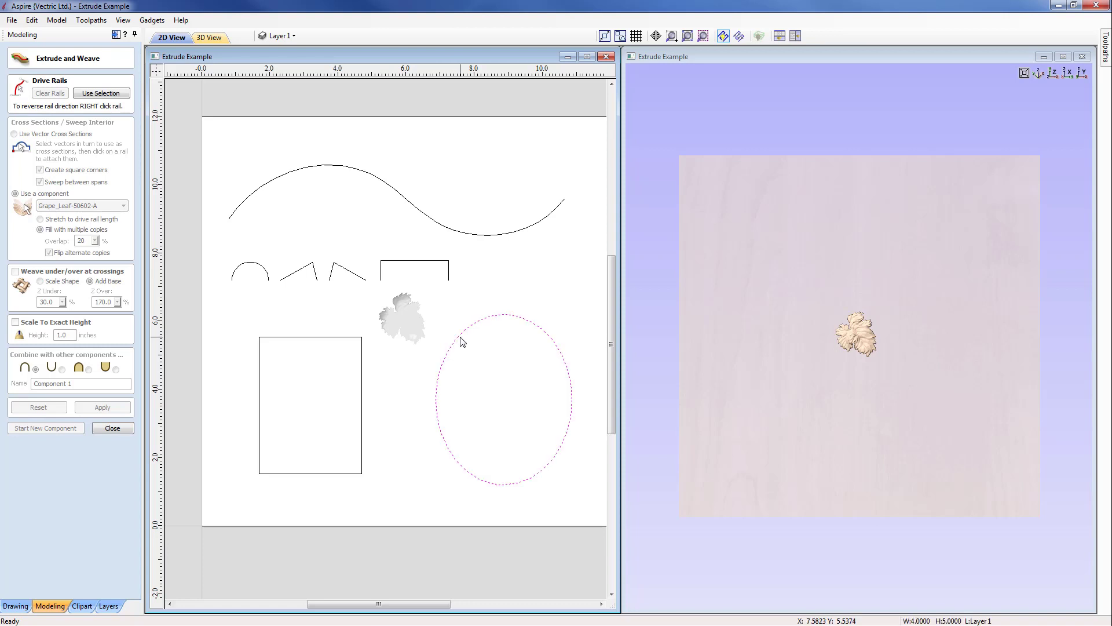
pyautogui.click(113, 94)
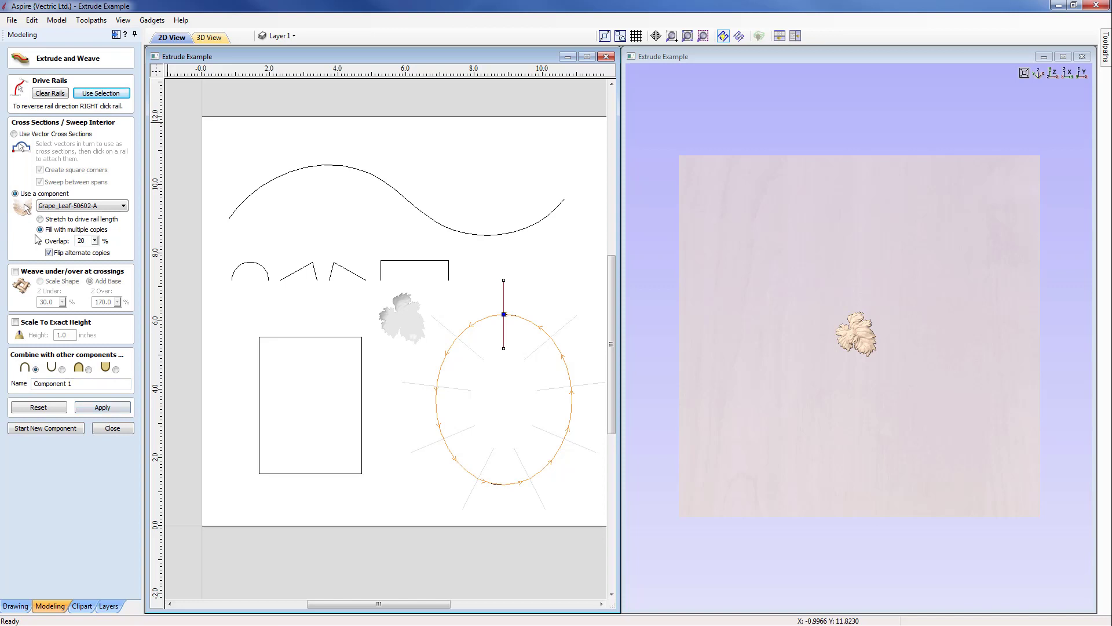
pyautogui.click(102, 408)
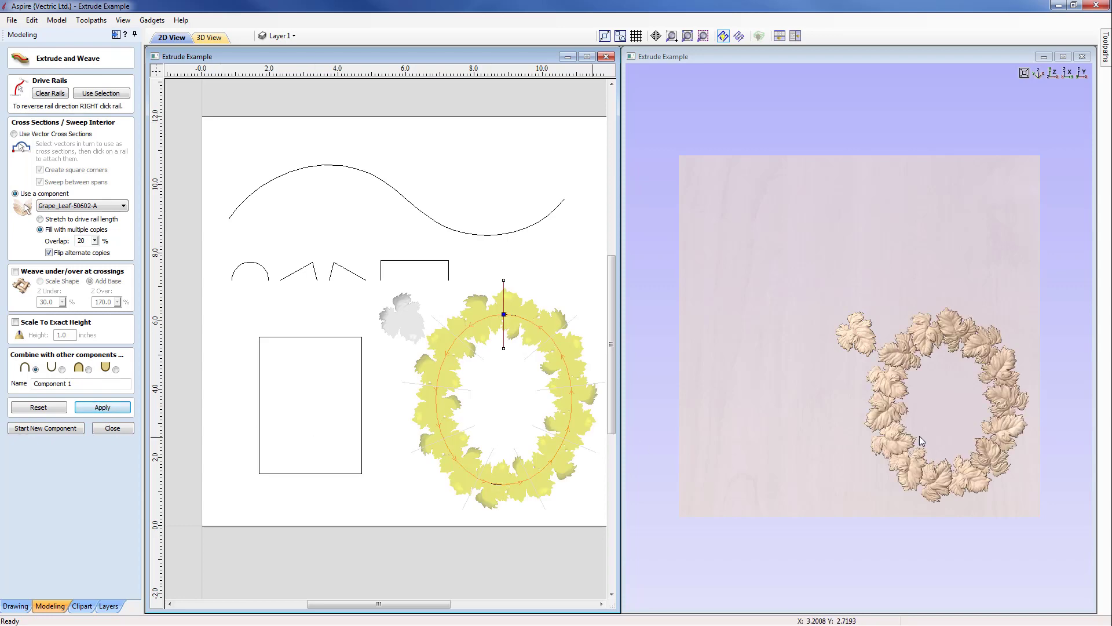
pyautogui.click(845, 397)
pyautogui.scroll(5, 847, 396)
pyautogui.moveTo(850, 396); pyautogui.dragTo(797, 324)
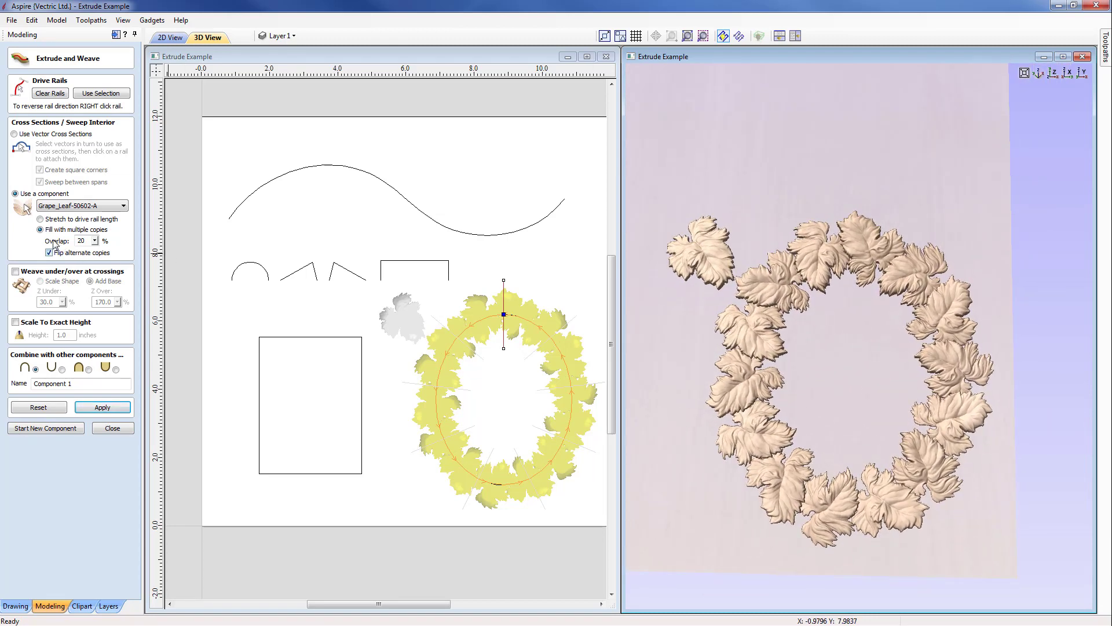
# - Turn off flipping of alternate copies on the ellipse, reapply the extrusion and close Extrude and Weave
pyautogui.click(50, 253)
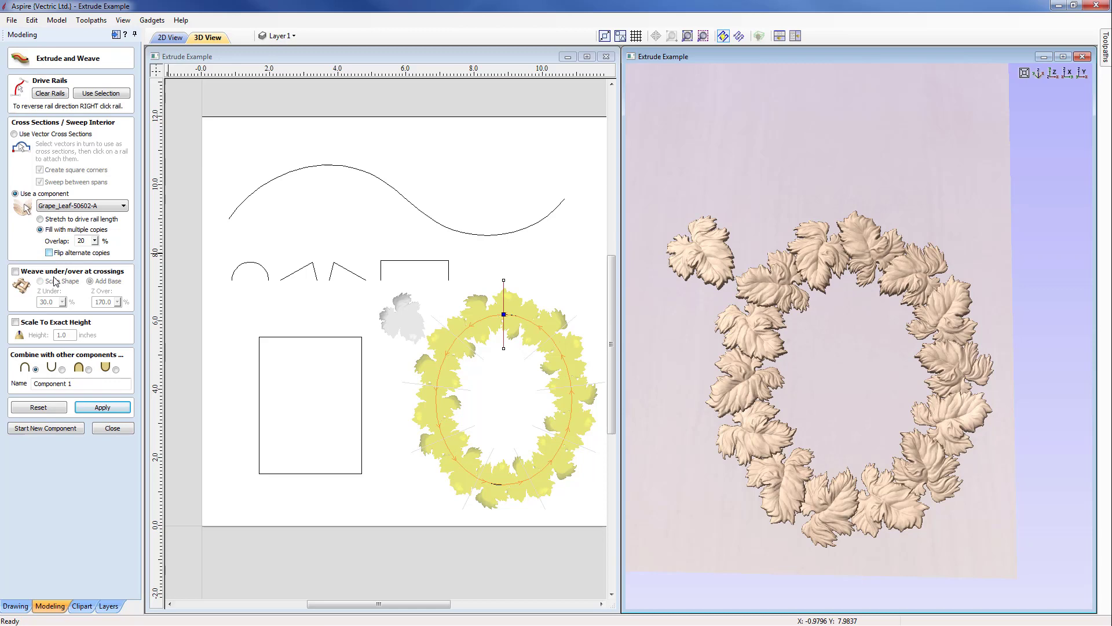
pyautogui.click(94, 409)
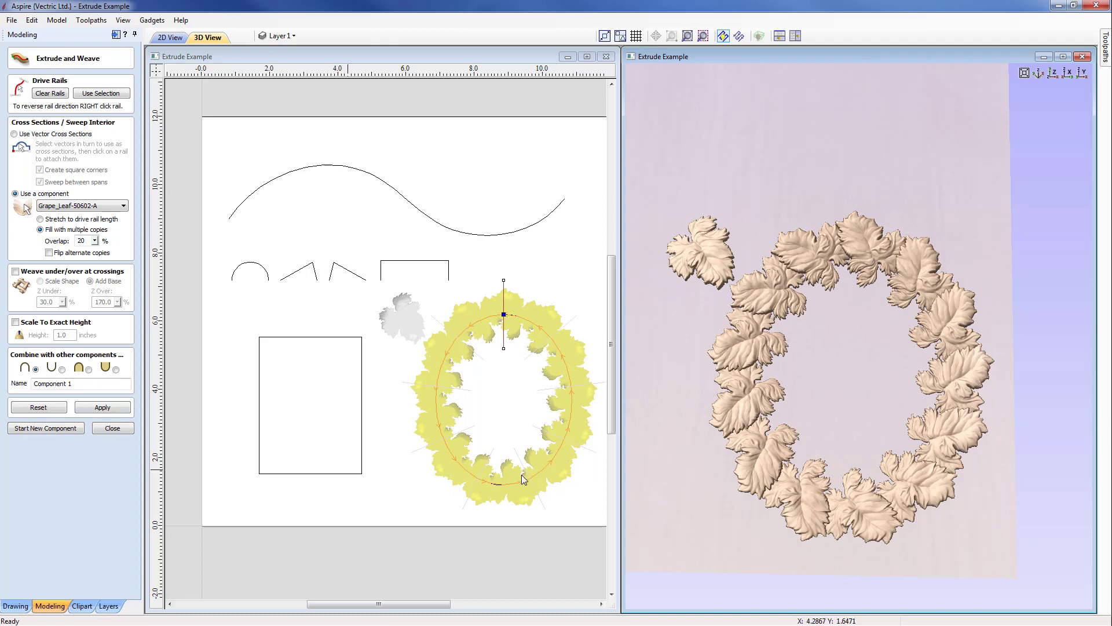
pyautogui.moveTo(756, 439); pyautogui.dragTo(774, 381)
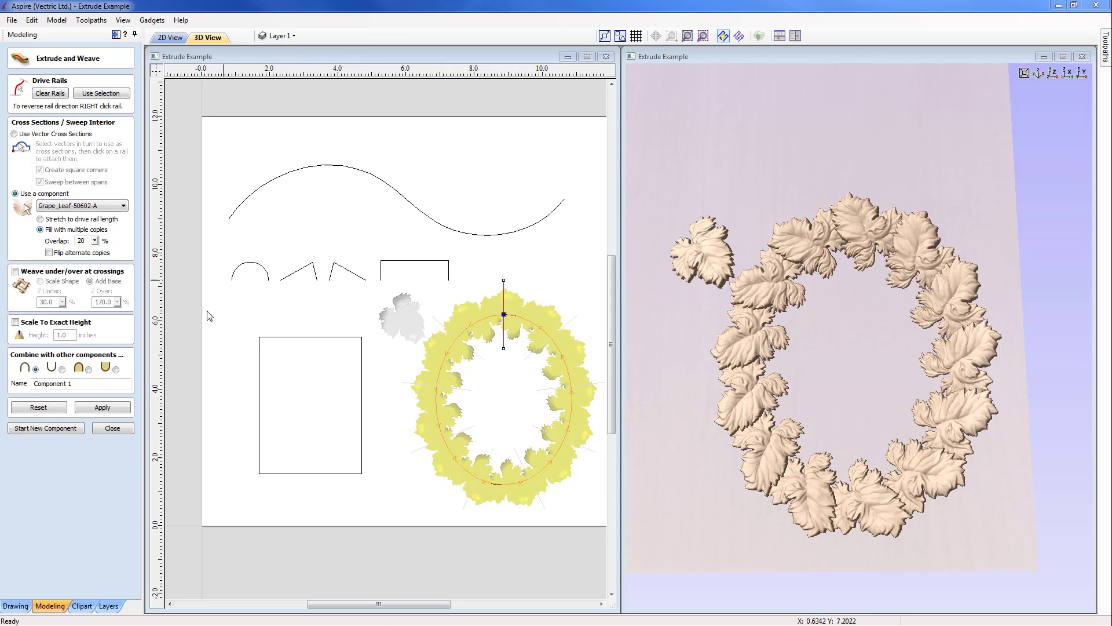
pyautogui.click(113, 428)
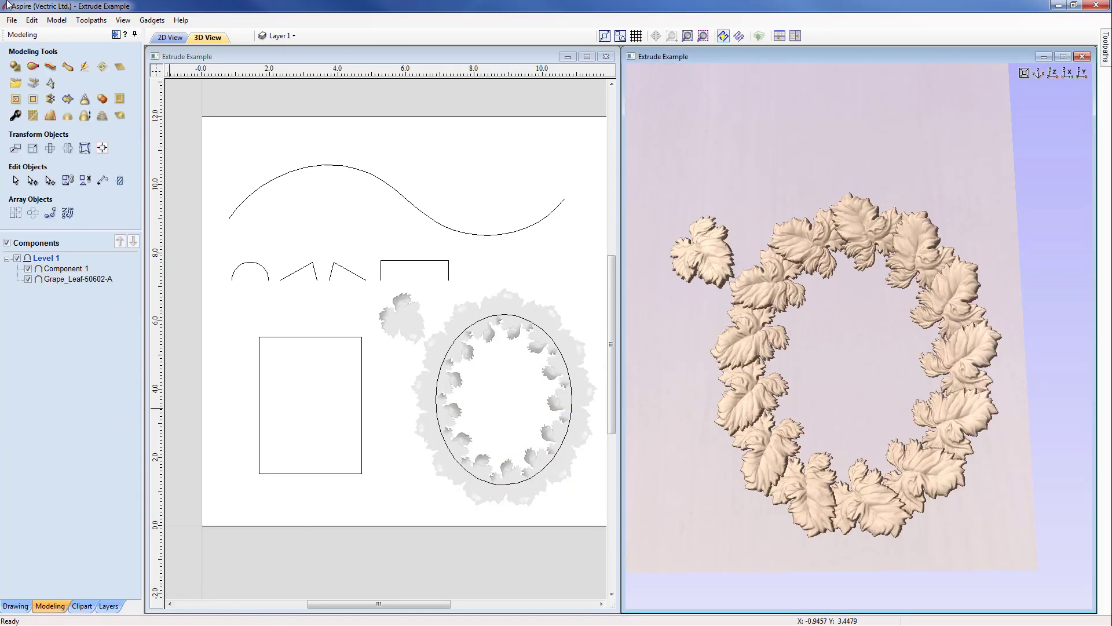
# - Open Weave Example.crv3d without saving the changes to Extrude Example
pyautogui.click(12, 19)
pyautogui.click(30, 46)
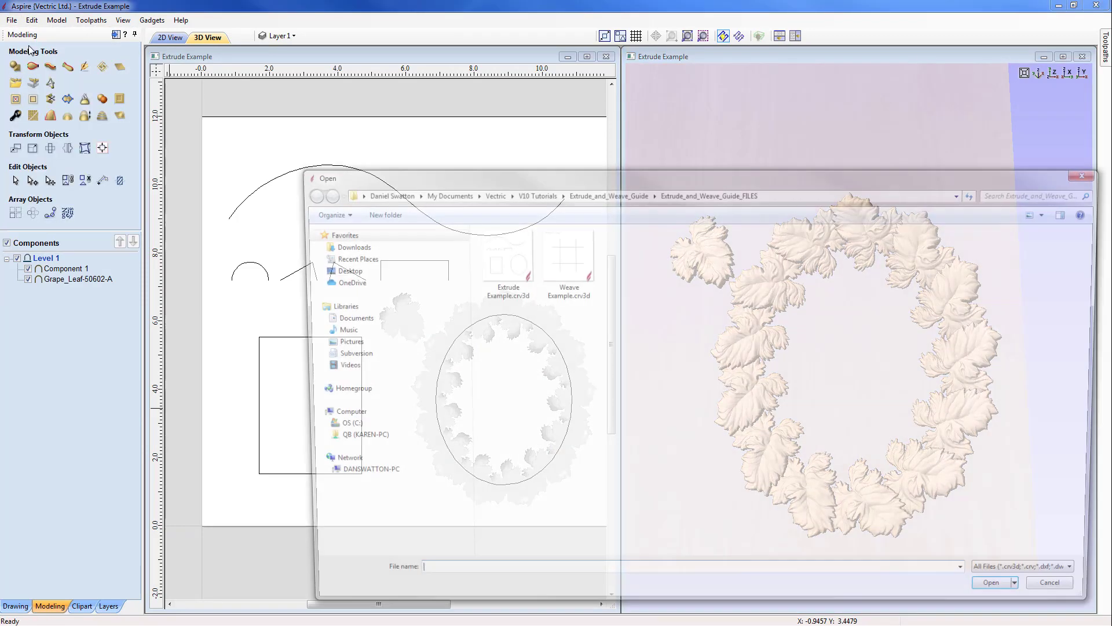
pyautogui.click(563, 258)
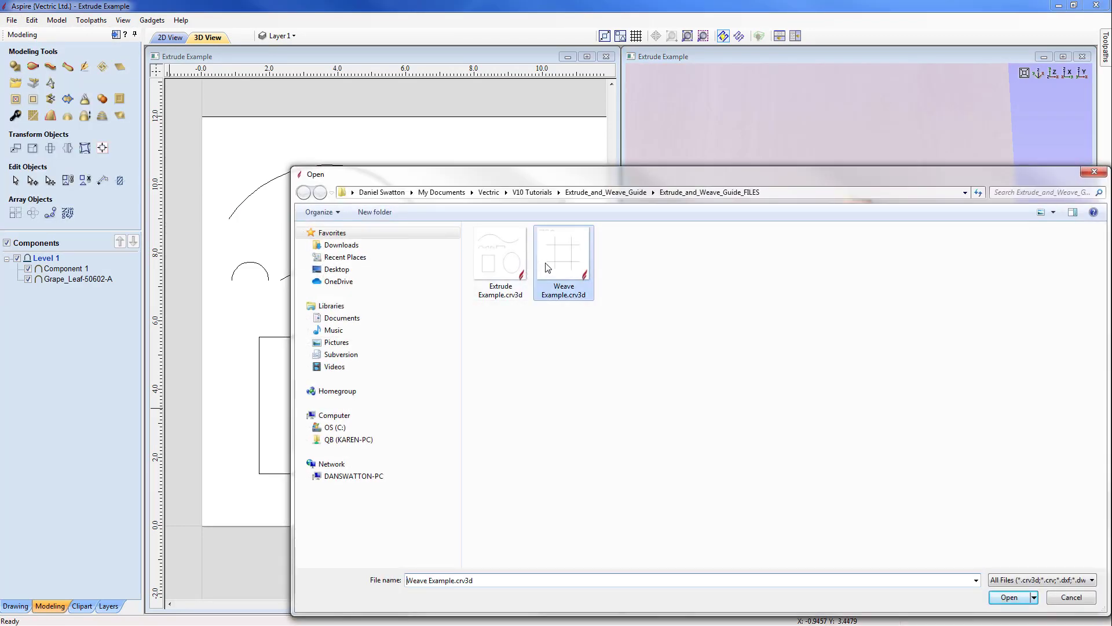
pyautogui.click(1022, 599)
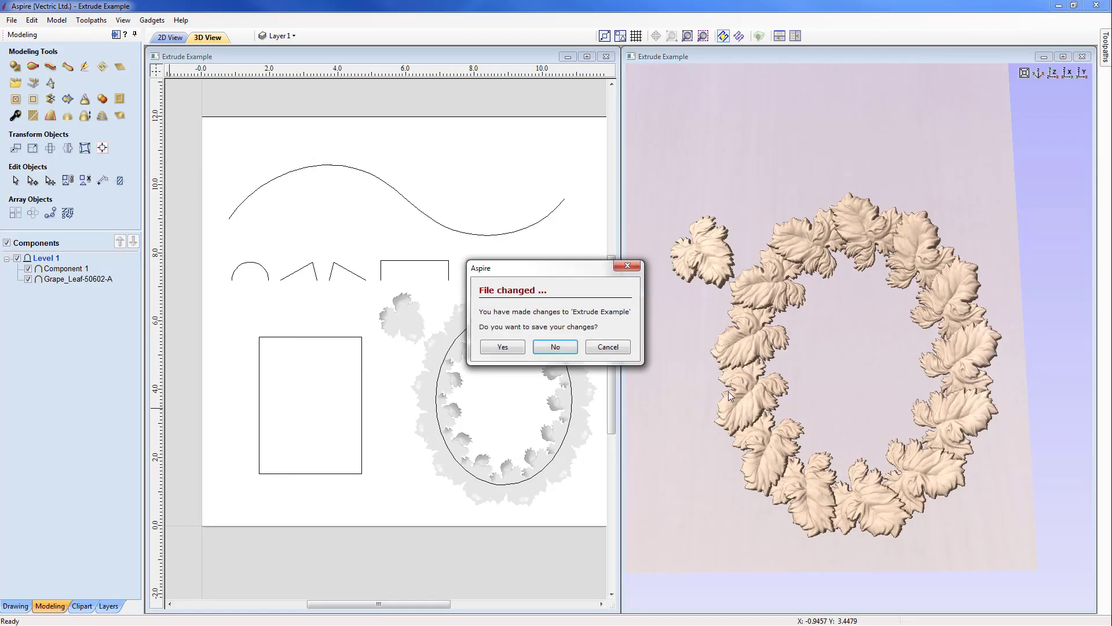
pyautogui.click(556, 347)
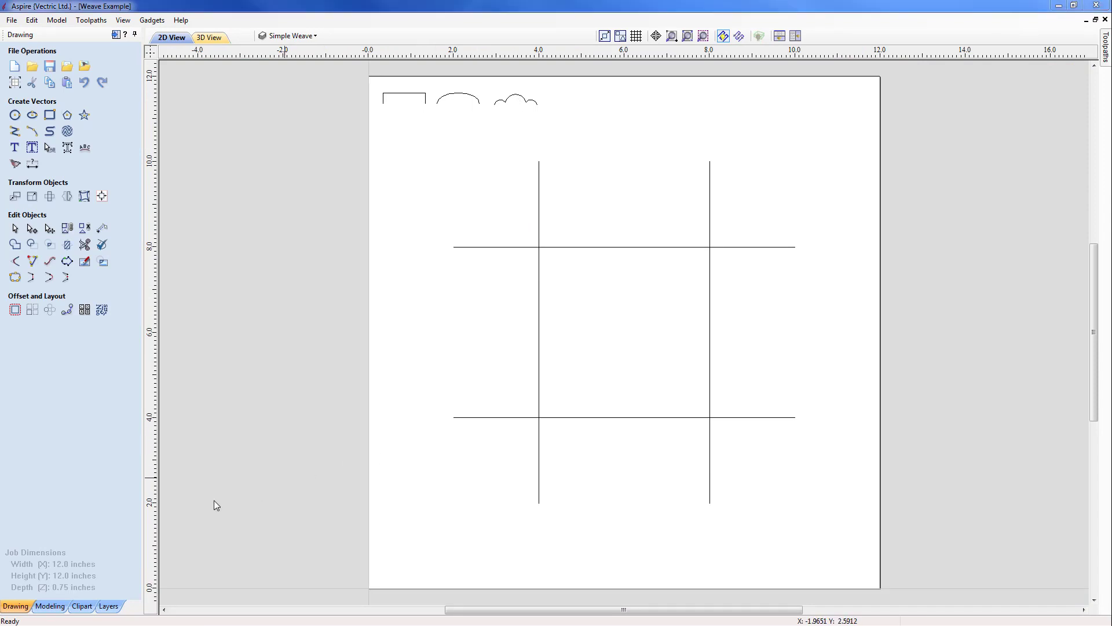
# - Start Extrude and Weave and set the four crossing straight lines as drive rails
pyautogui.click(50, 605)
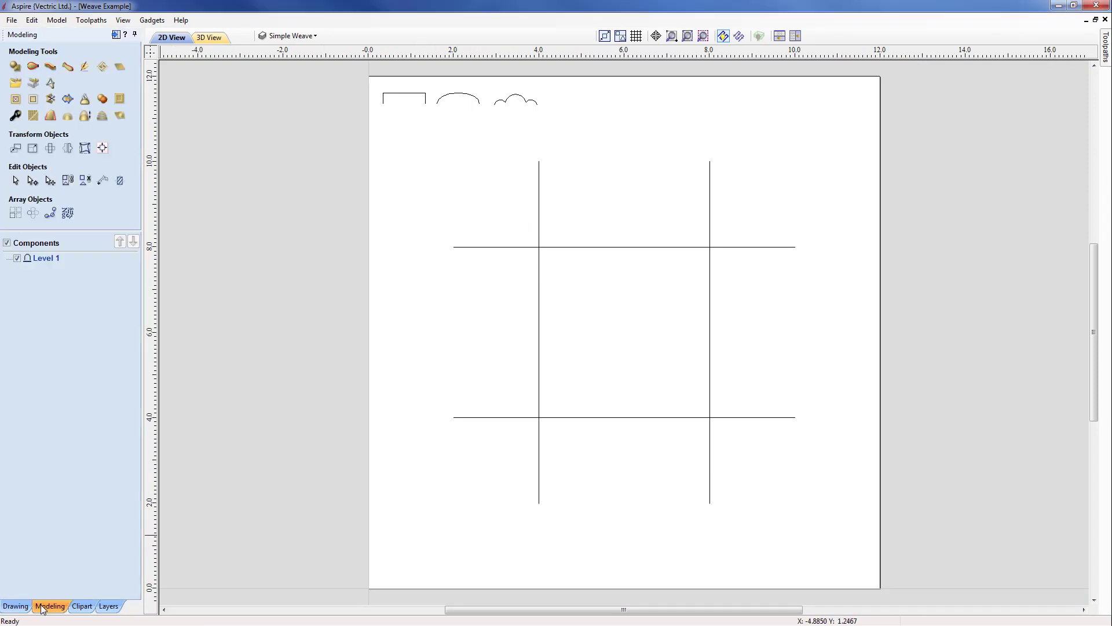
pyautogui.click(50, 68)
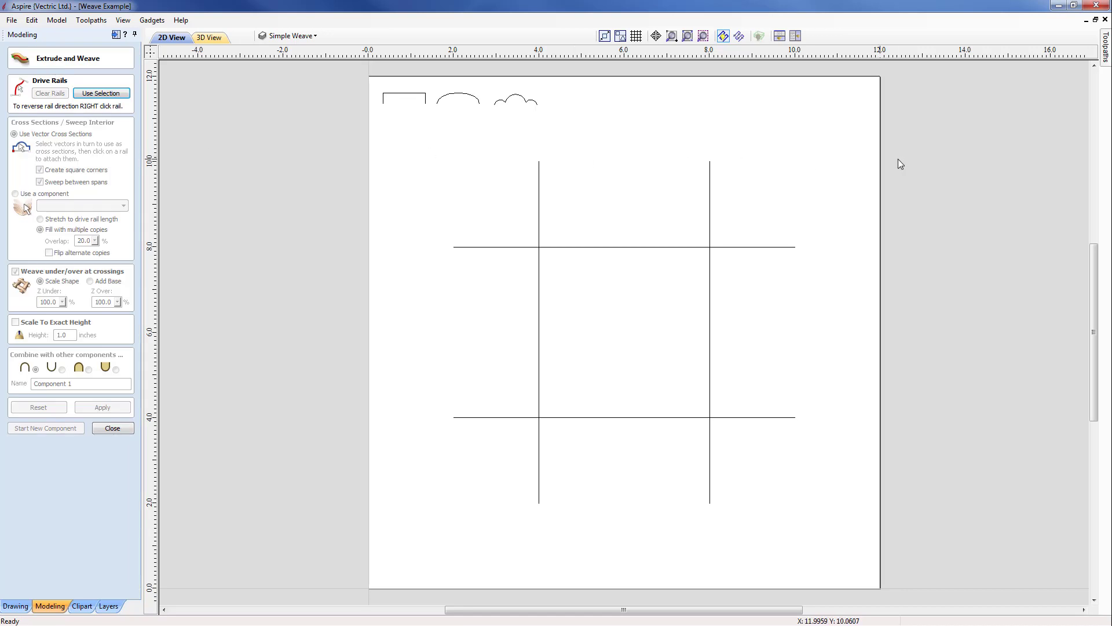
pyautogui.moveTo(870, 146); pyautogui.dragTo(406, 540)
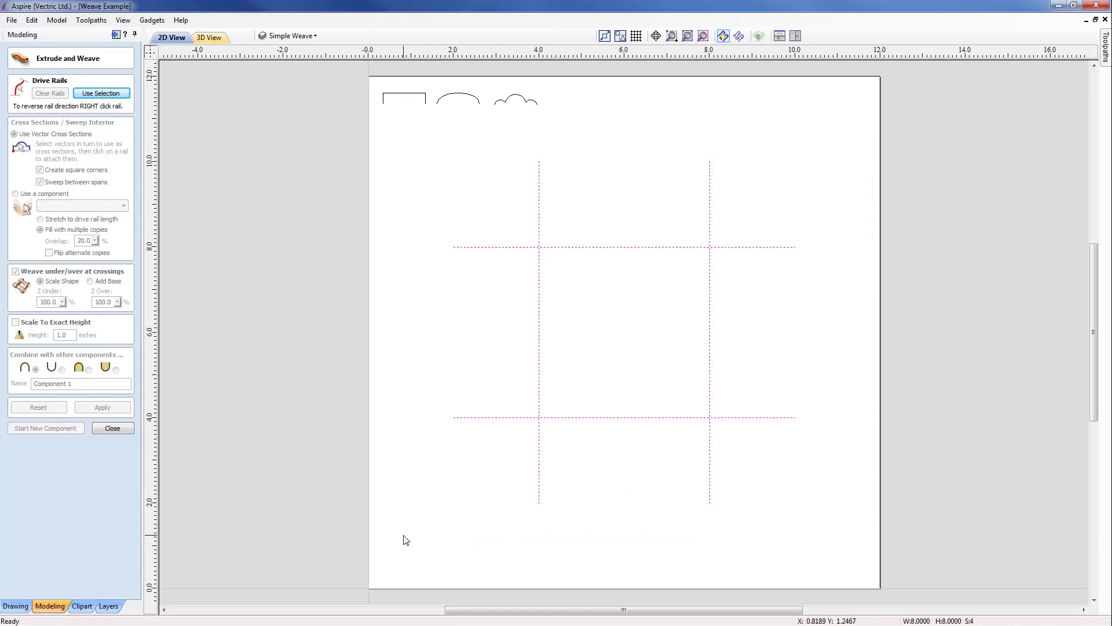
pyautogui.click(101, 93)
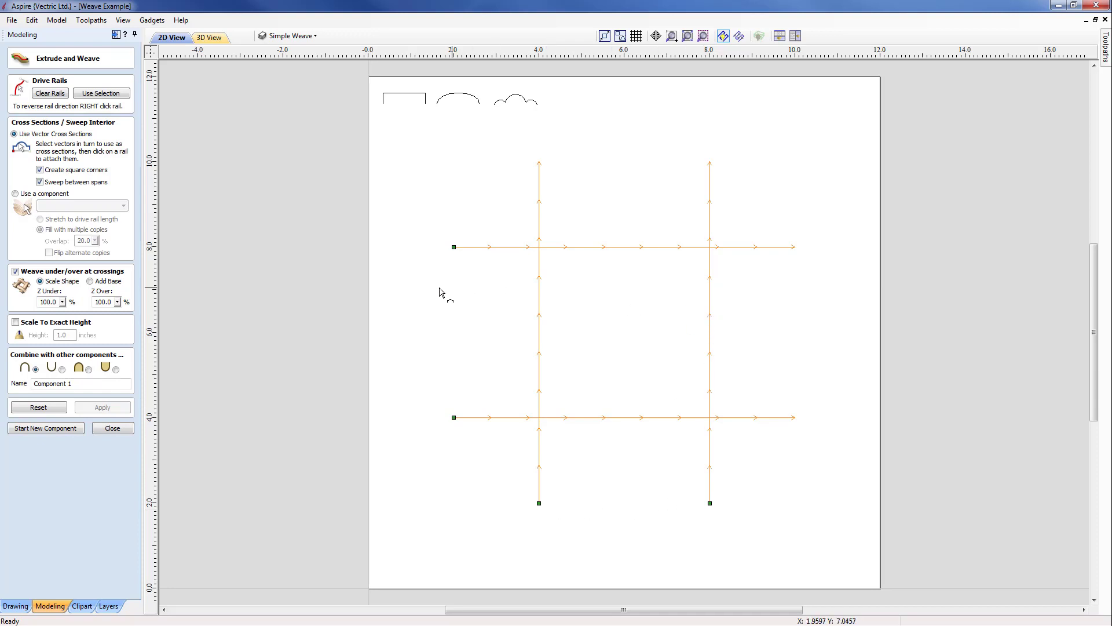
# - Extrude the rectangular cross section along all four rails with weaving turned off, and inspect the crossings beside the 2D view
pyautogui.click(410, 94)
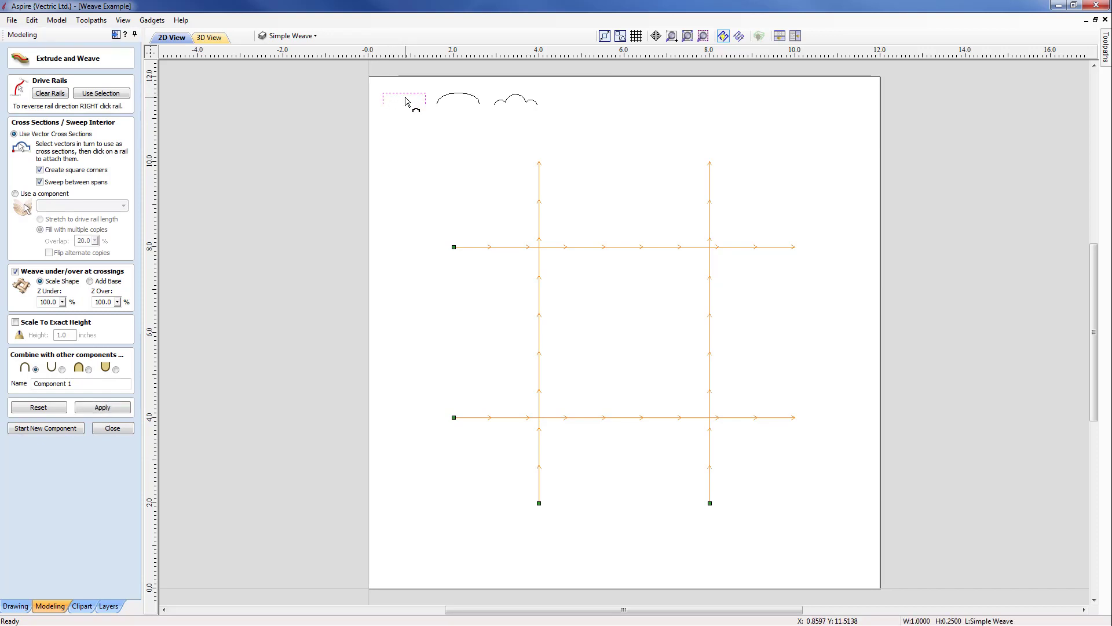
pyautogui.click(25, 272)
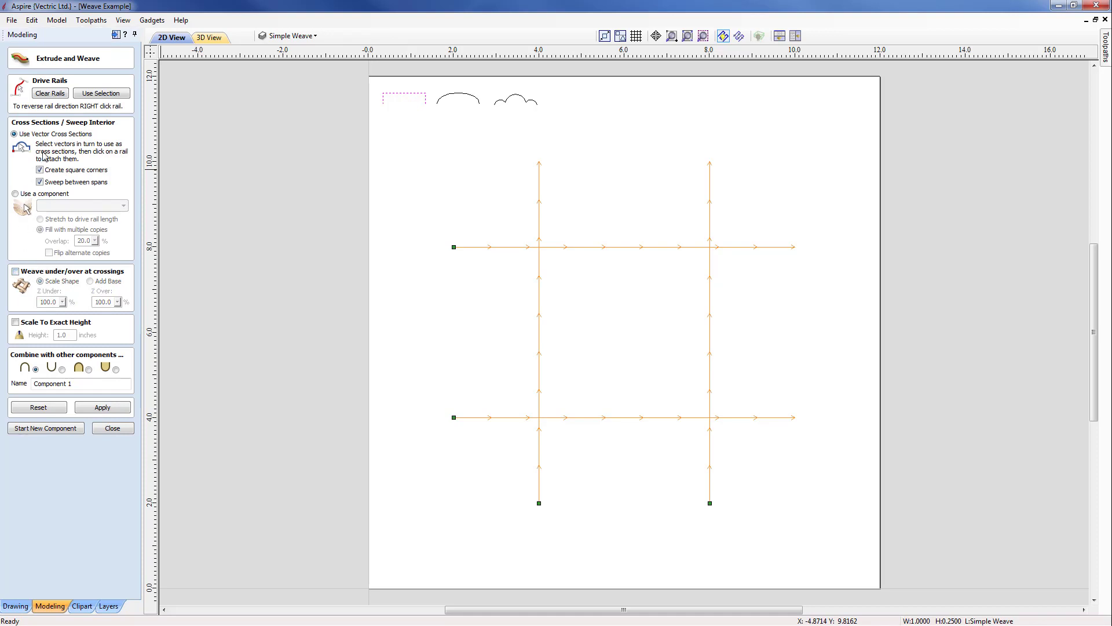
pyautogui.click(102, 408)
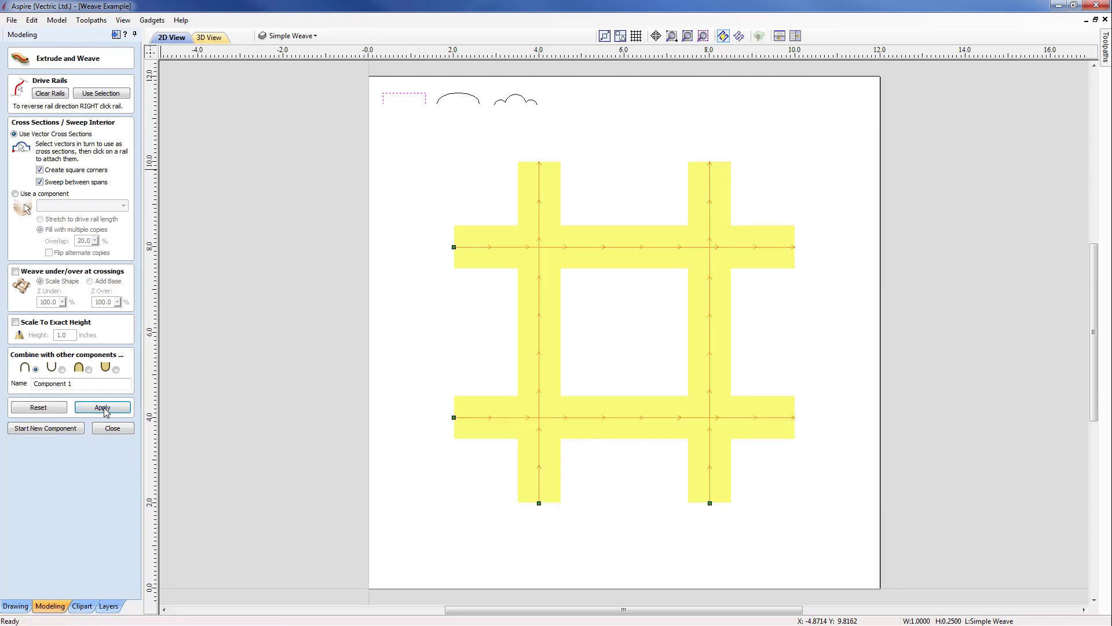
pyautogui.click(798, 36)
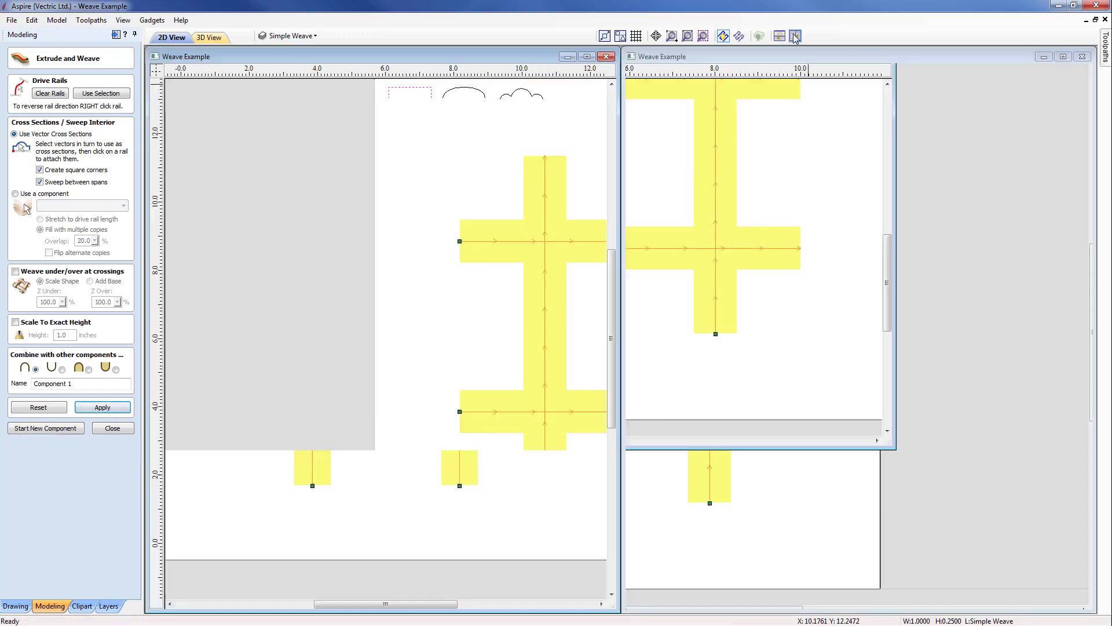
pyautogui.moveTo(812, 502); pyautogui.dragTo(895, 326)
pyautogui.moveTo(793, 468); pyautogui.dragTo(805, 395)
pyautogui.moveTo(716, 360); pyautogui.dragTo(721, 396)
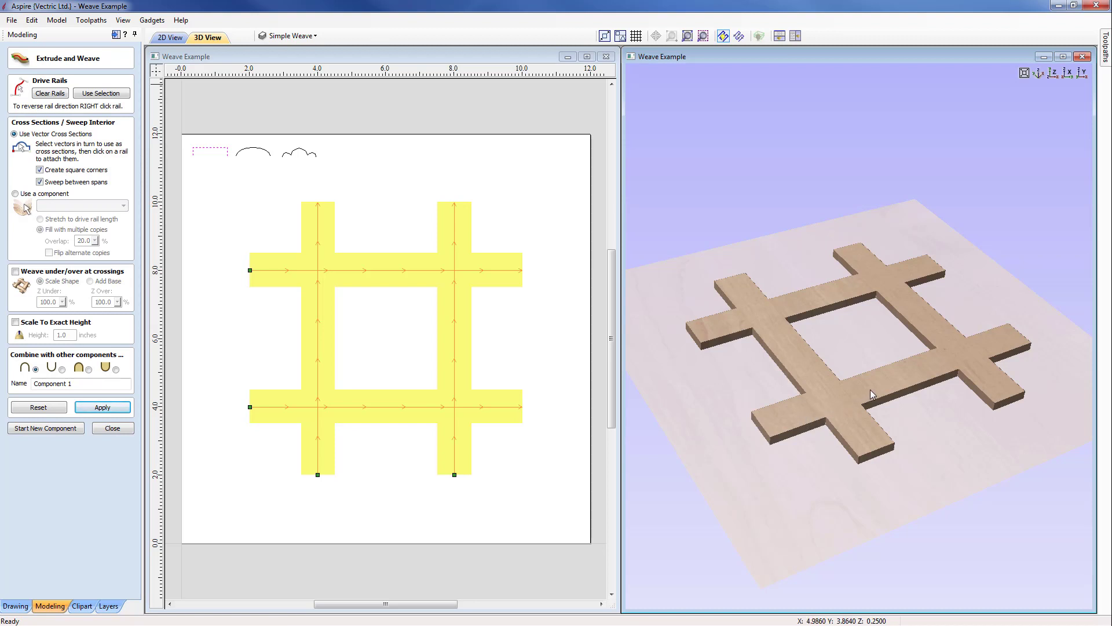
pyautogui.moveTo(871, 397); pyautogui.dragTo(853, 410)
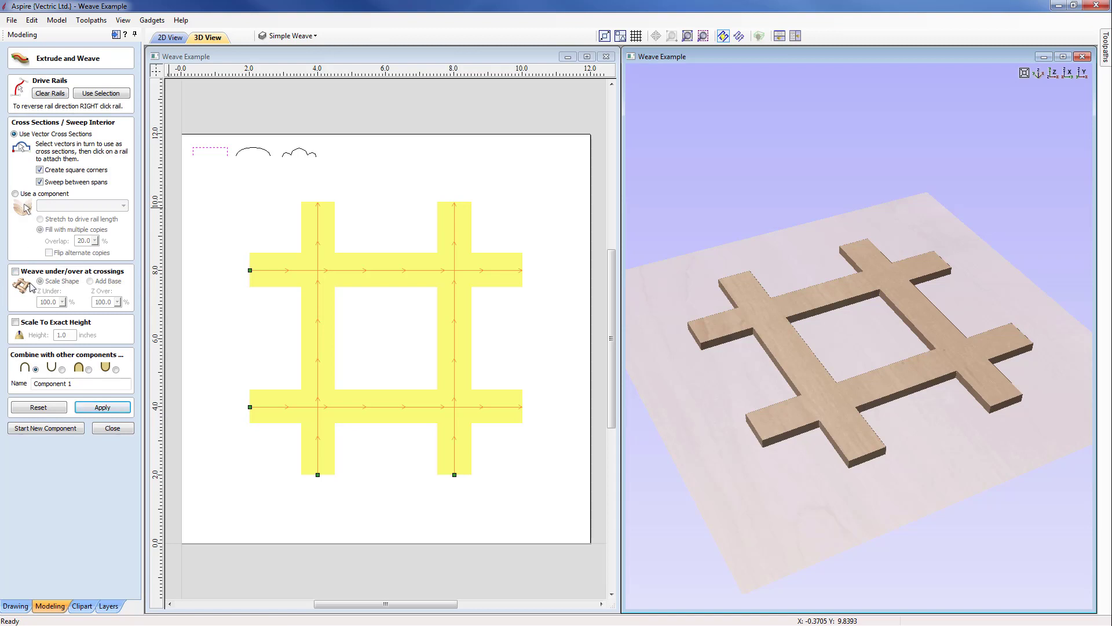
# - Enable weaving under/over at crossings with Scale Shape, reapply the extrusion and inspect the crossings from several angles
pyautogui.click(15, 271)
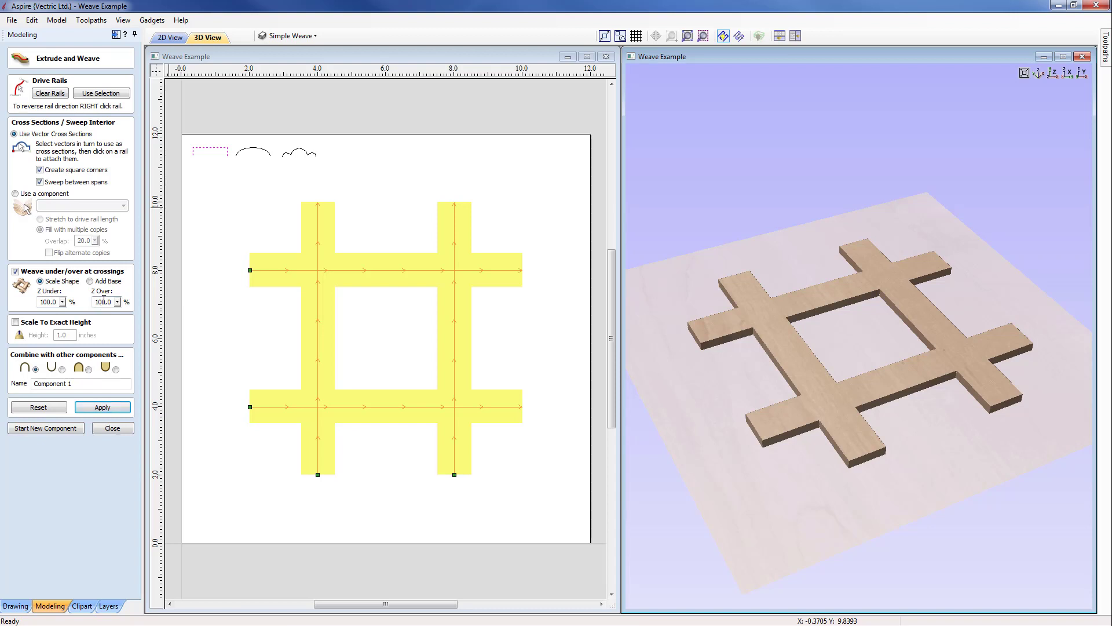
pyautogui.click(109, 408)
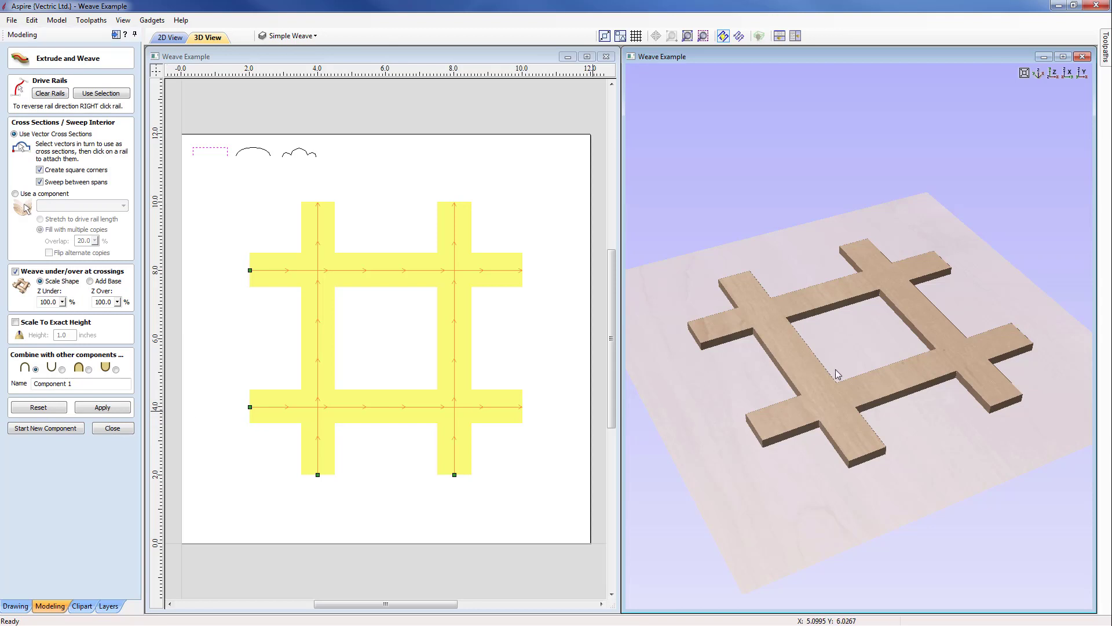
pyautogui.moveTo(835, 370)
pyautogui.mouseDown()
pyautogui.moveTo(839, 449)
pyautogui.moveTo(835, 340)
pyautogui.moveTo(835, 350)
pyautogui.mouseUp()
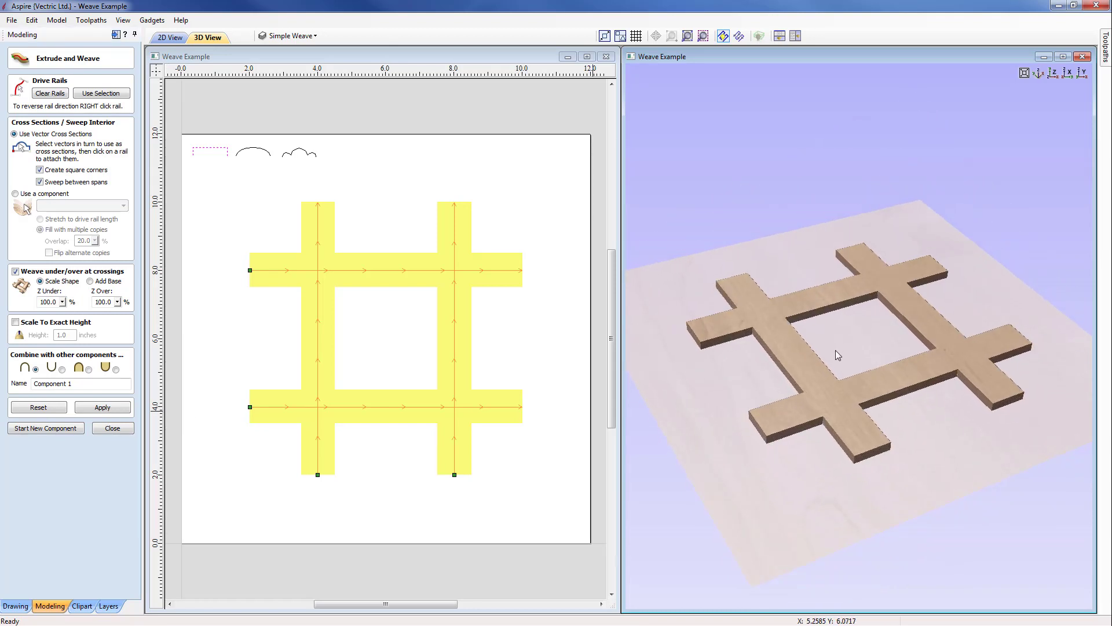
pyautogui.moveTo(836, 445); pyautogui.dragTo(963, 438)
pyautogui.moveTo(899, 323); pyautogui.dragTo(901, 338)
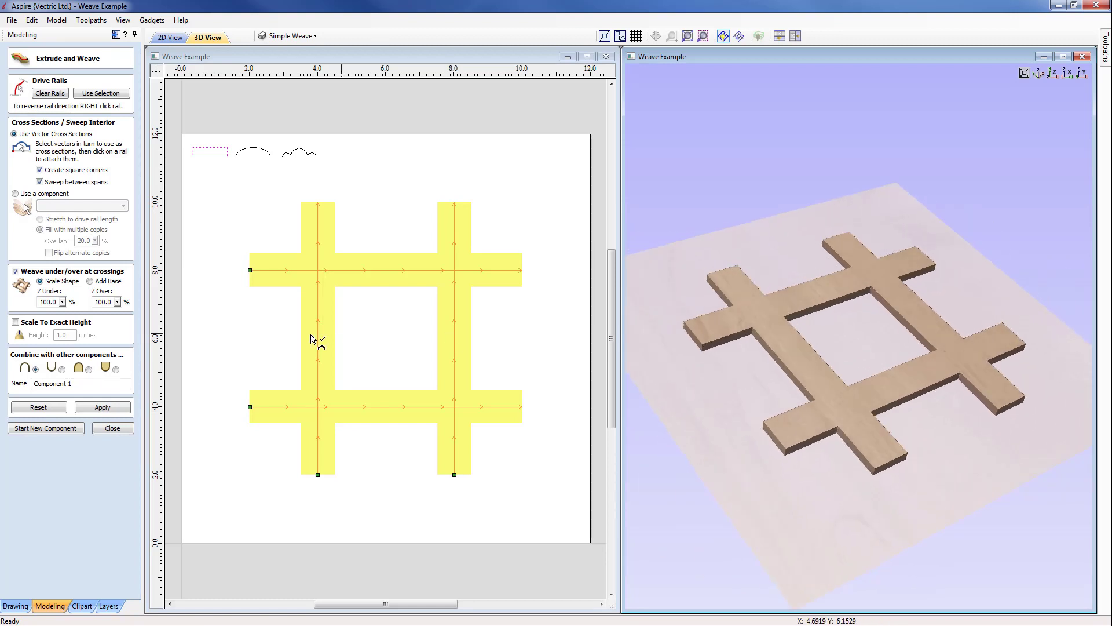
pyautogui.moveTo(801, 490); pyautogui.dragTo(750, 490)
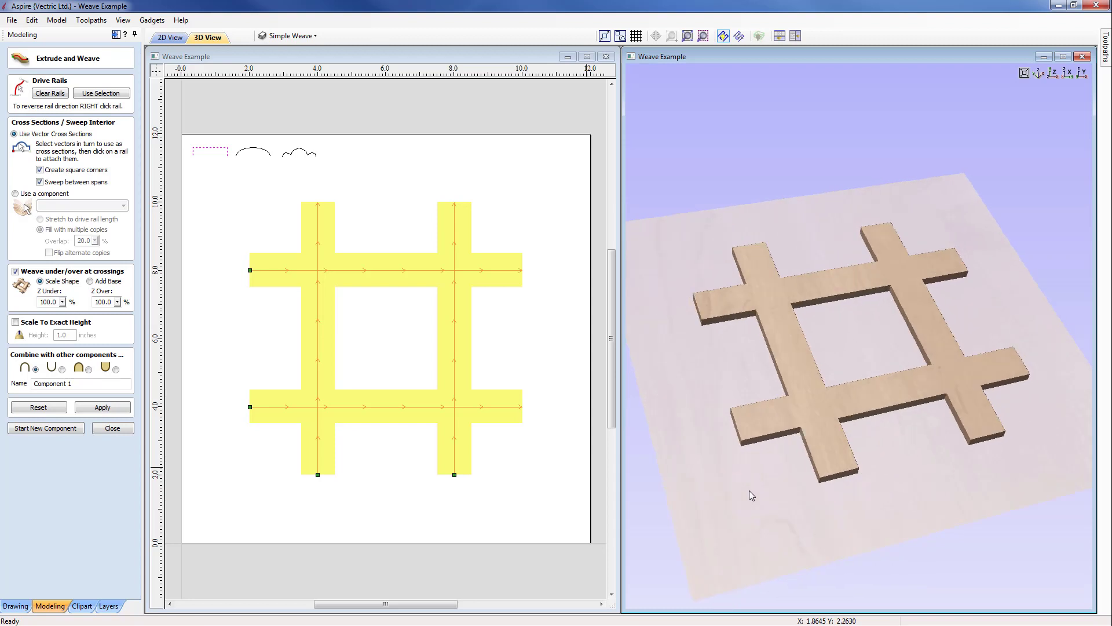
# - Set the weave's Z Under to 50% with Scale Shape and reapply the rectangular extrusion
pyautogui.doubleClick(56, 302)
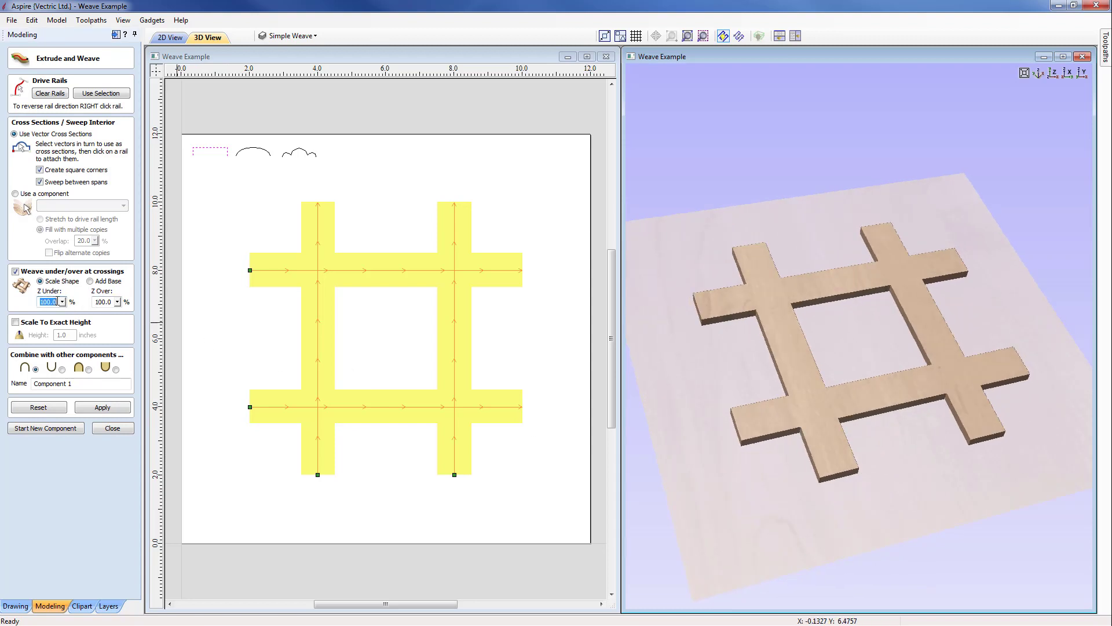
pyautogui.write('50')
pyautogui.click(111, 408)
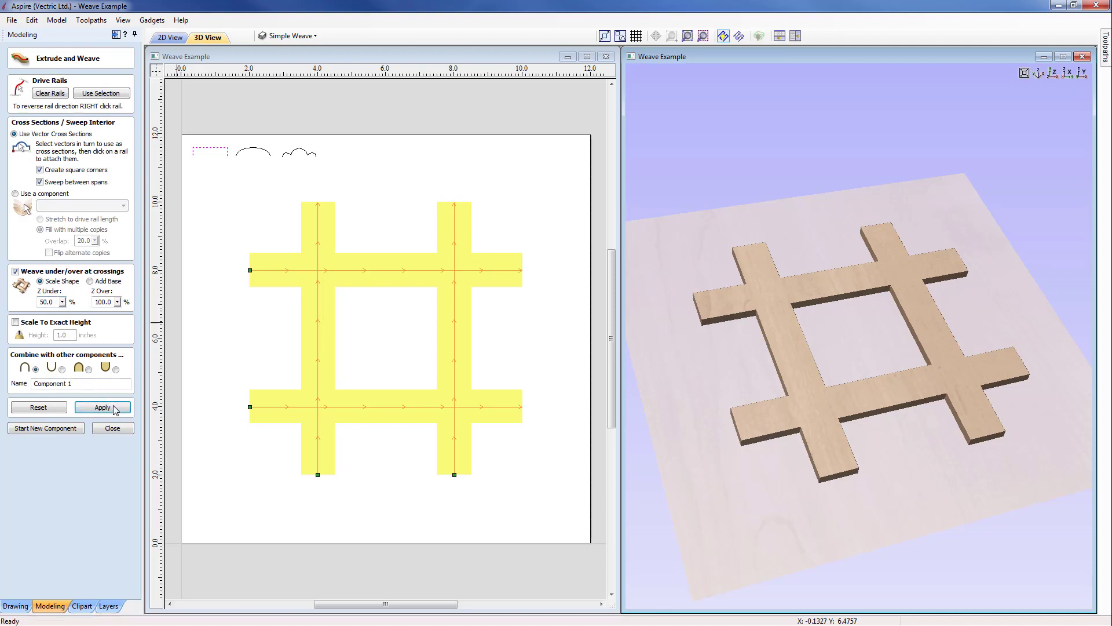
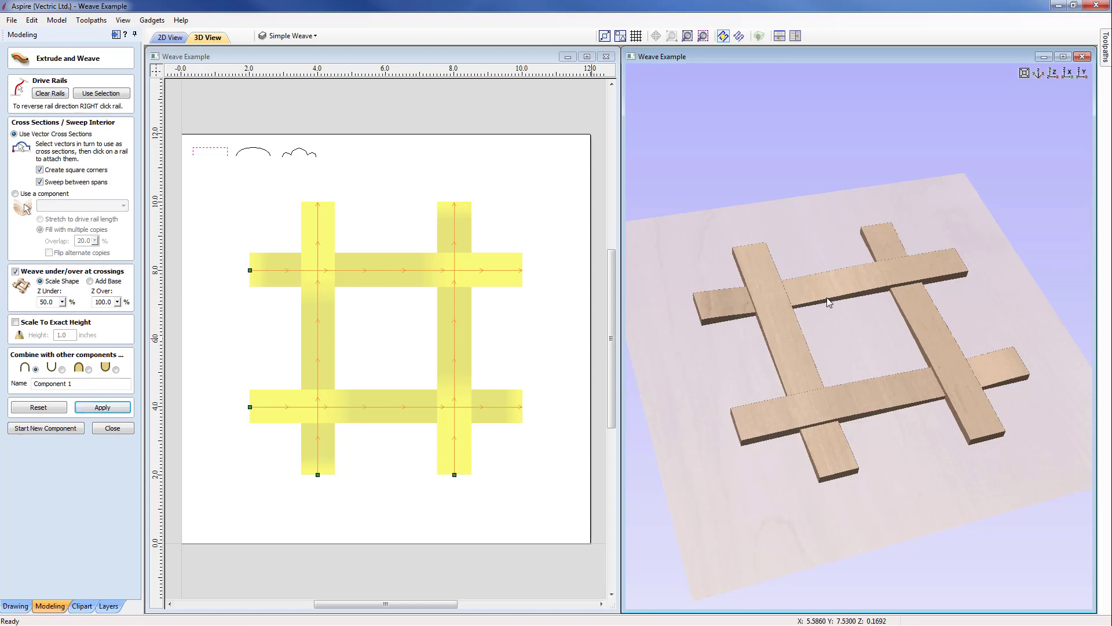
# - Set Z Under to 100% and Z Over to 150%, applying the weave after each change
pyautogui.click(52, 302)
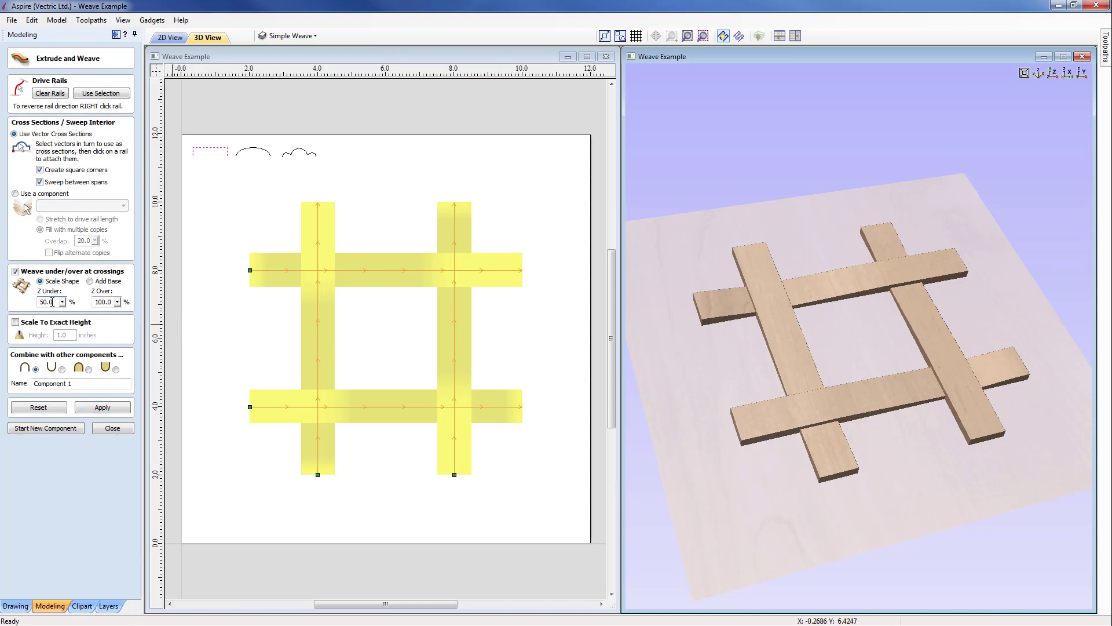
pyautogui.doubleClick(52, 302)
pyautogui.write('100')
pyautogui.click(89, 408)
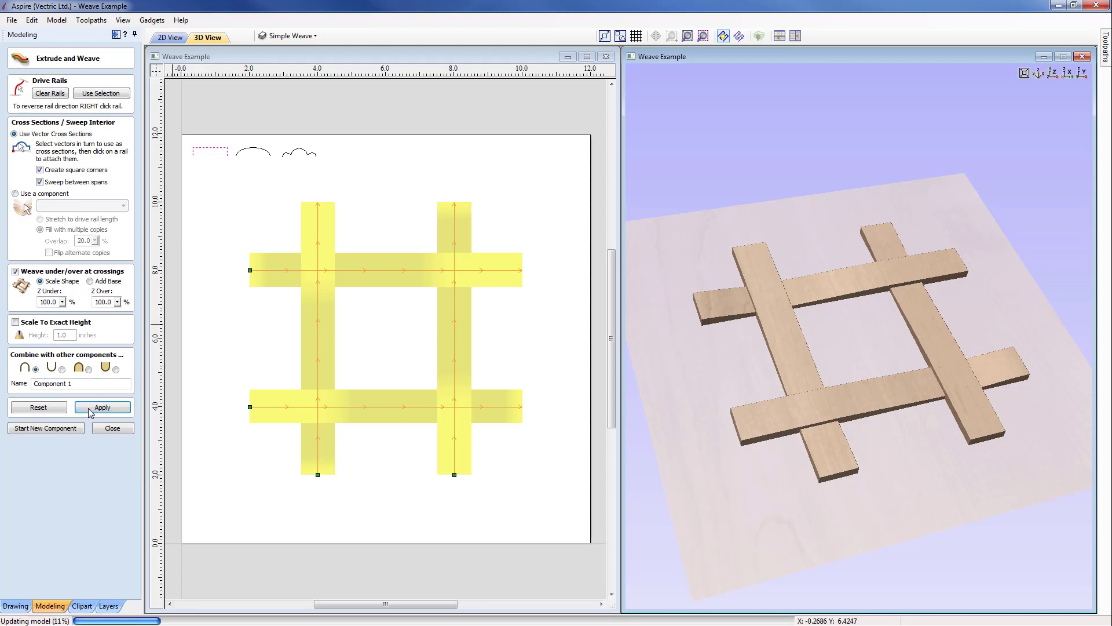
pyautogui.doubleClick(106, 302)
pyautogui.write('1')
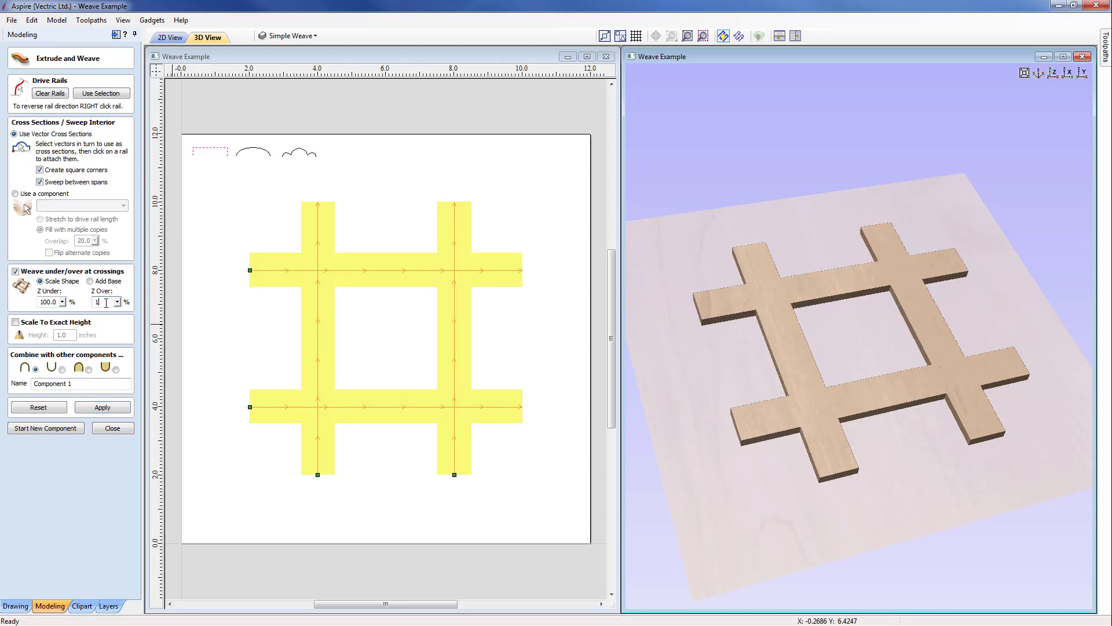
pyautogui.write('50')
pyautogui.click(108, 409)
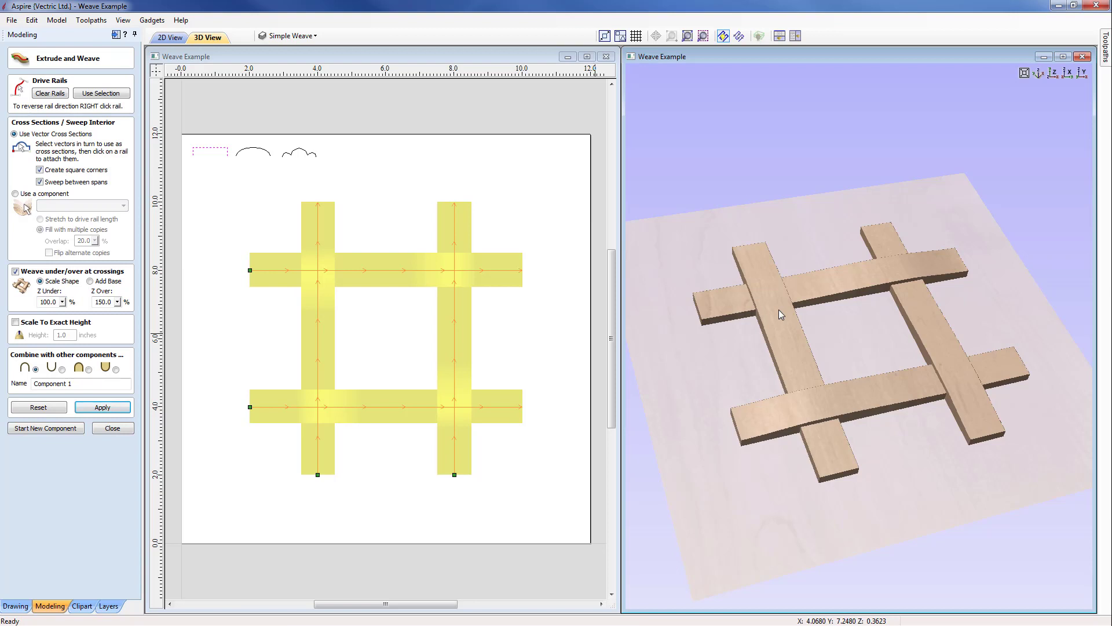
# - Lower Z Under to 50% while keeping the raised Z Over, and reapply the weave
pyautogui.doubleClick(54, 301)
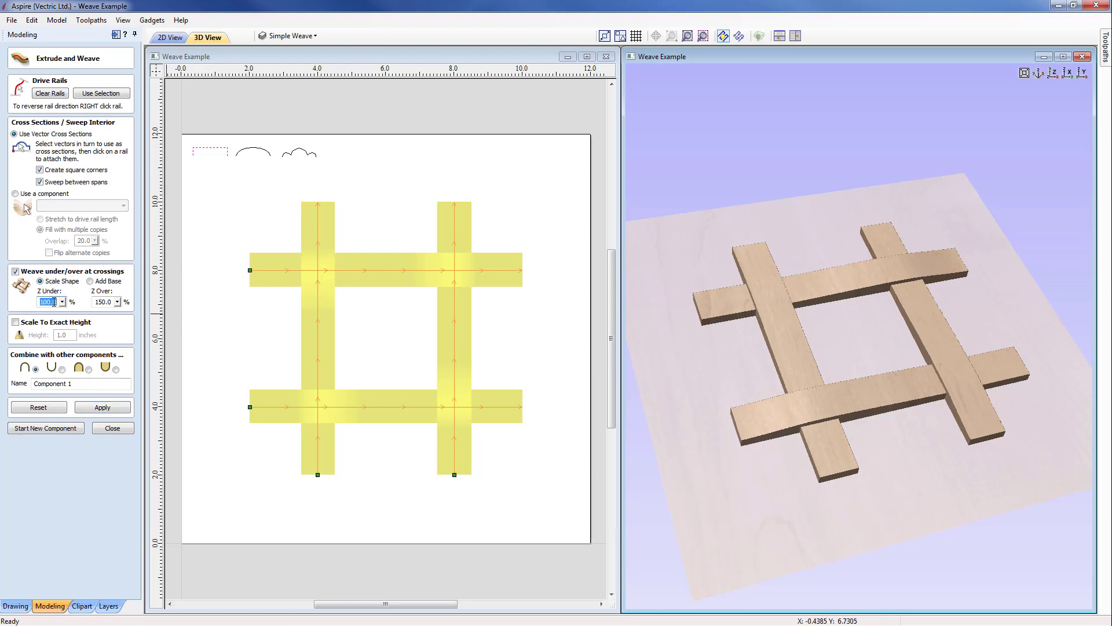
pyautogui.write('50')
pyautogui.click(102, 407)
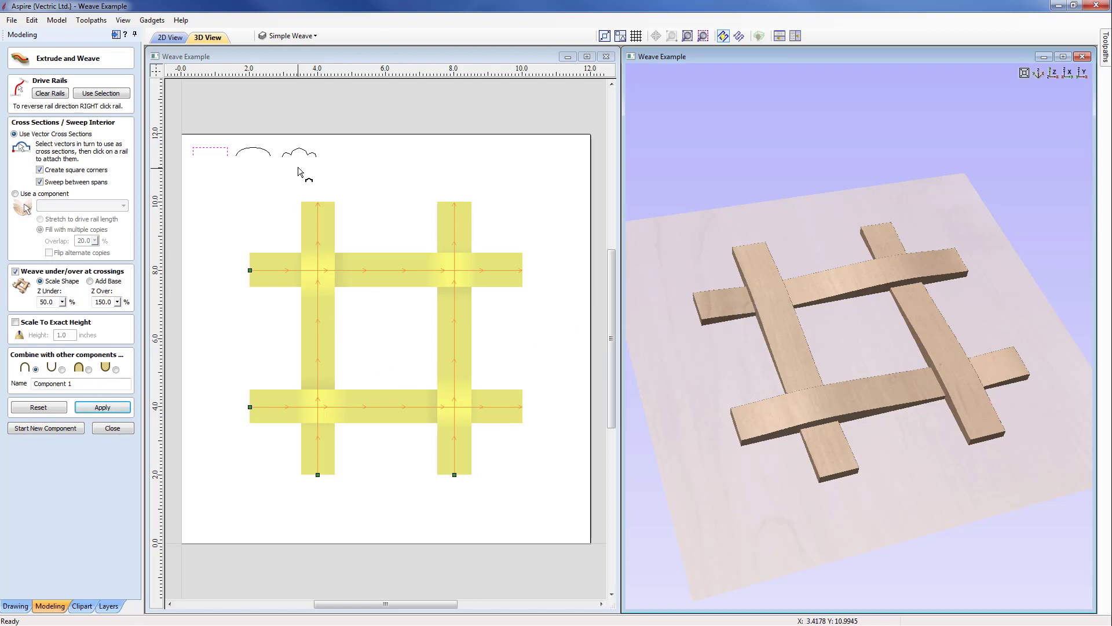
# - Apply the single arc vector as the cross section for all four rails and inspect the rounded weave in 3D
pyautogui.click(253, 152)
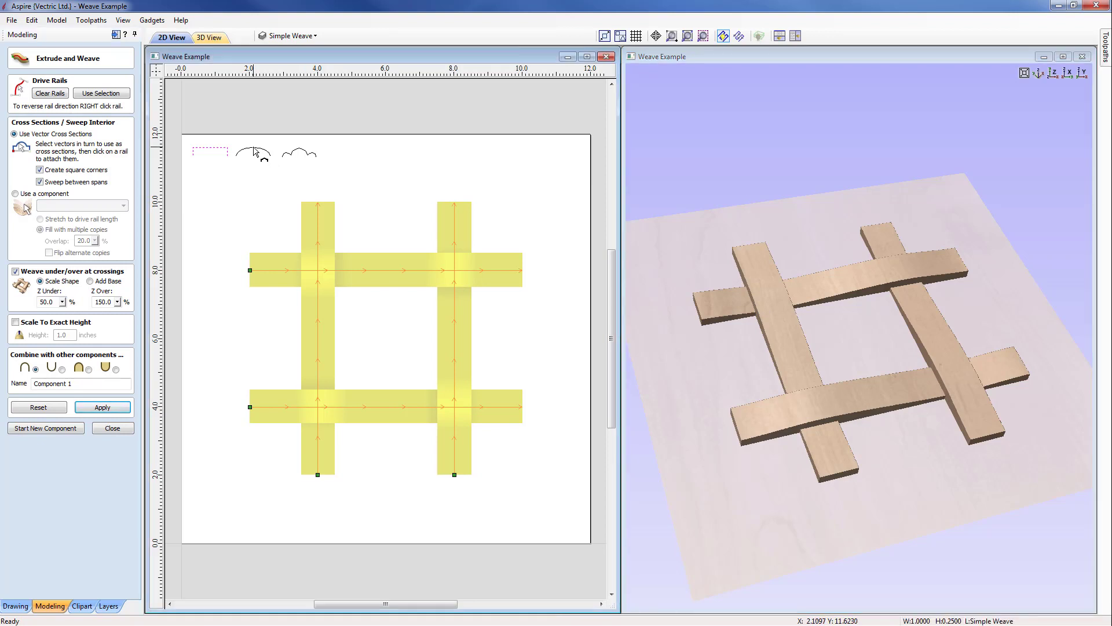
pyautogui.click(254, 151)
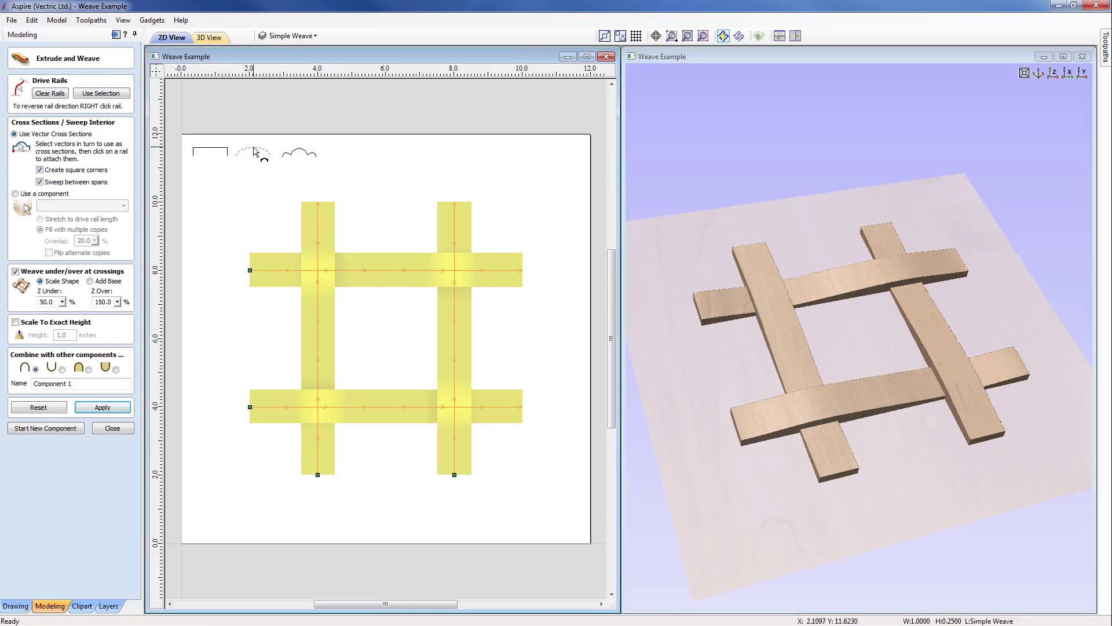
pyautogui.click(96, 408)
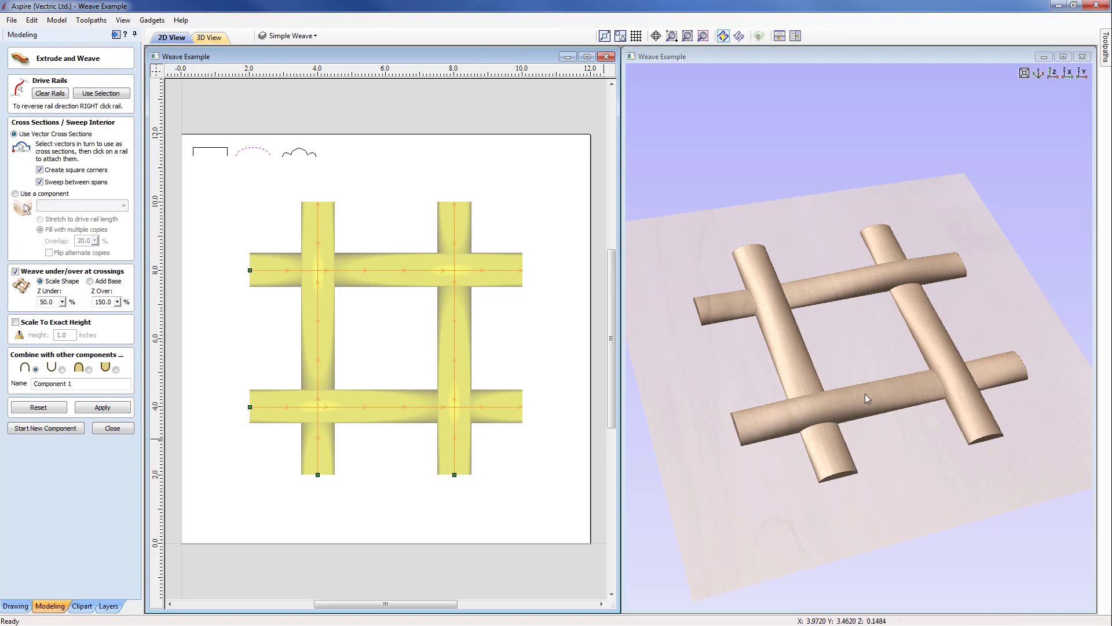
pyautogui.moveTo(884, 386); pyautogui.dragTo(812, 461)
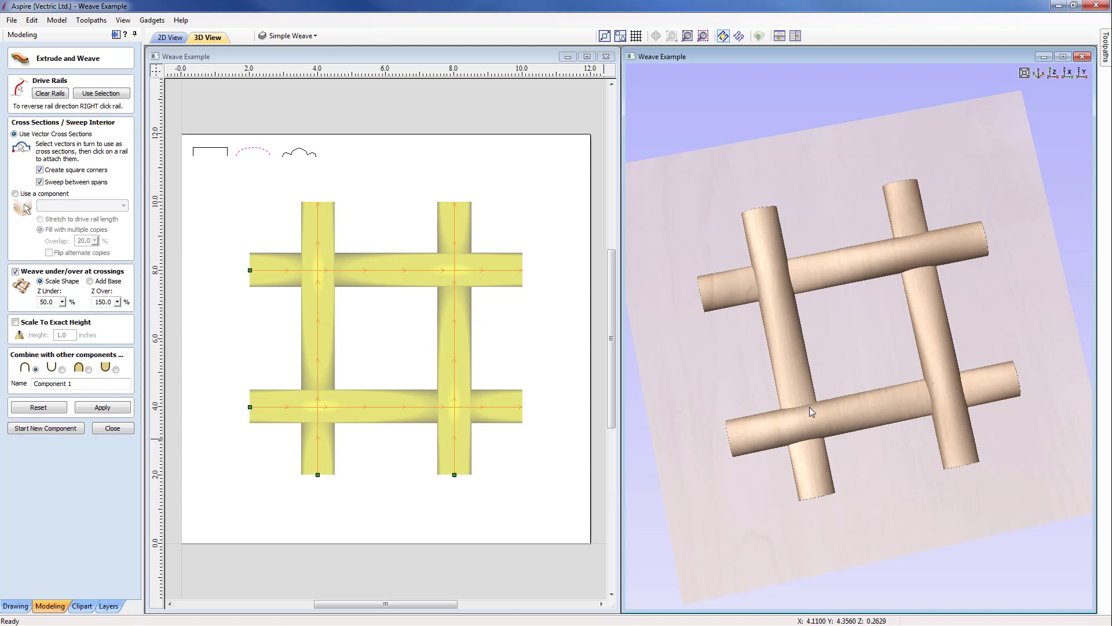
pyautogui.moveTo(809, 408); pyautogui.dragTo(805, 410)
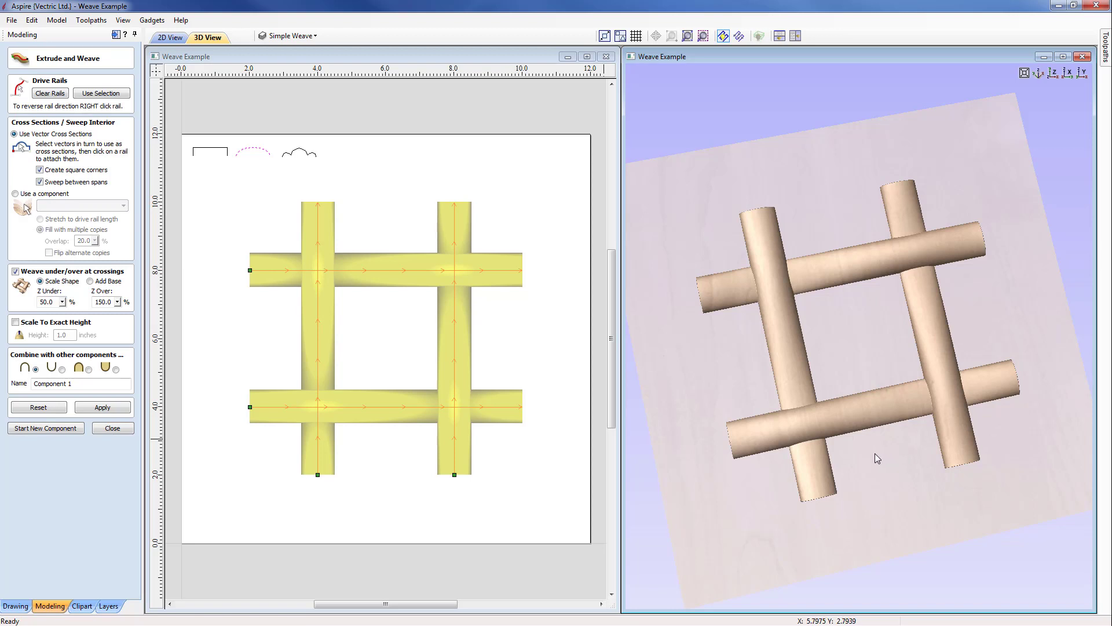
pyautogui.moveTo(874, 454); pyautogui.dragTo(869, 421)
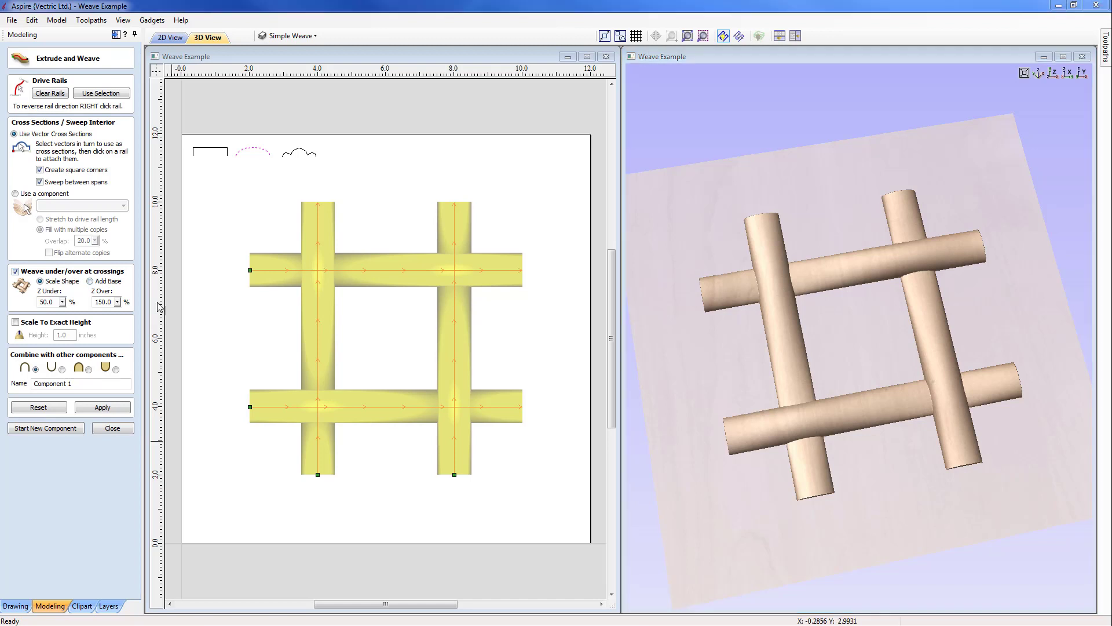
# - Set Z Under to 30% and Z Over to 170%, and reapply the arc-profile weave
pyautogui.doubleClick(54, 302)
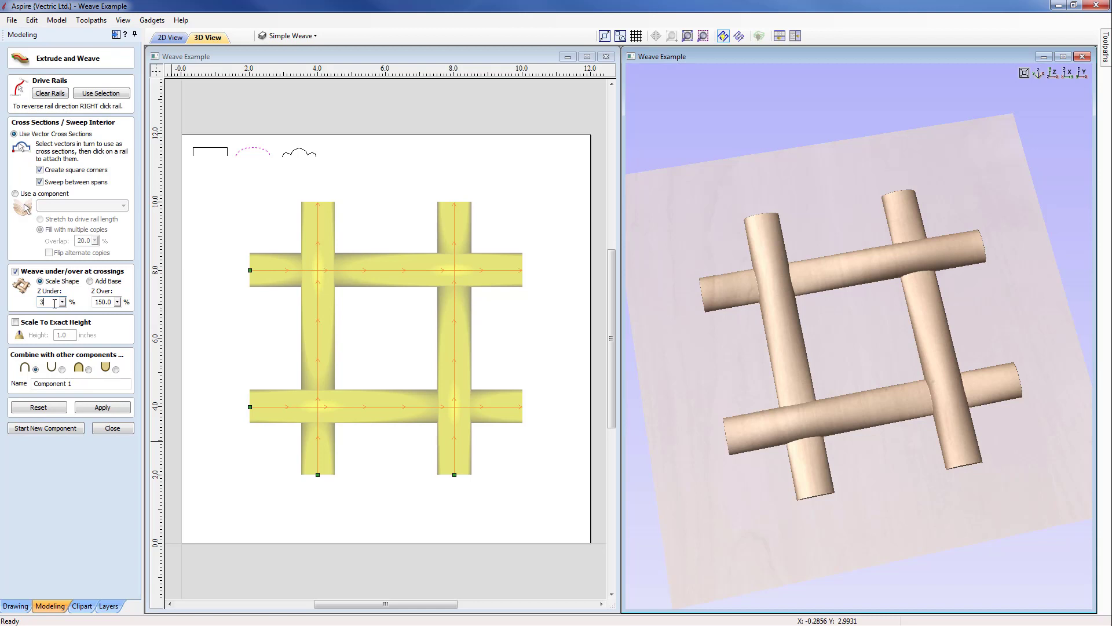
pyautogui.doubleClick(102, 302)
pyautogui.write('170')
pyautogui.click(104, 408)
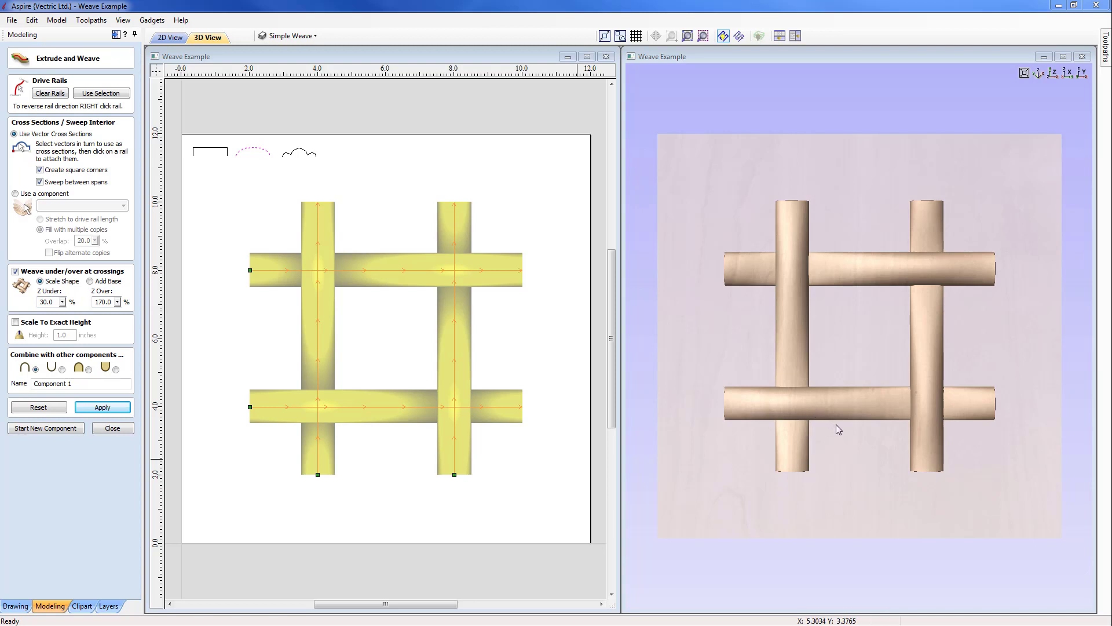
# - Apply the three-lobed vector as the cross section on all four rails and inspect the weave from several angles
pyautogui.click(304, 154)
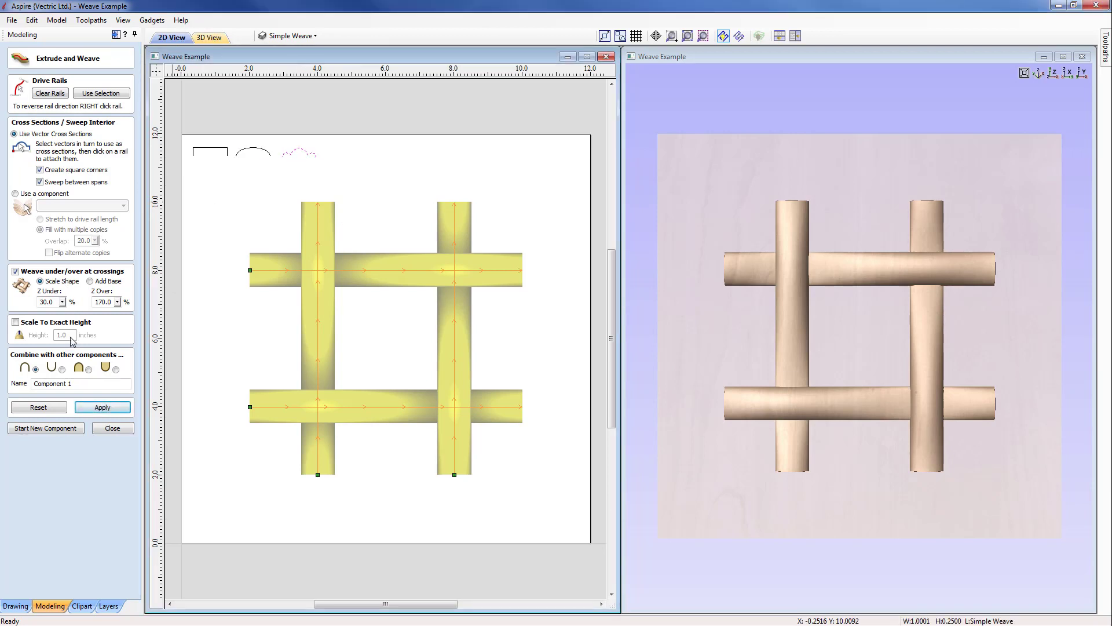
pyautogui.click(102, 407)
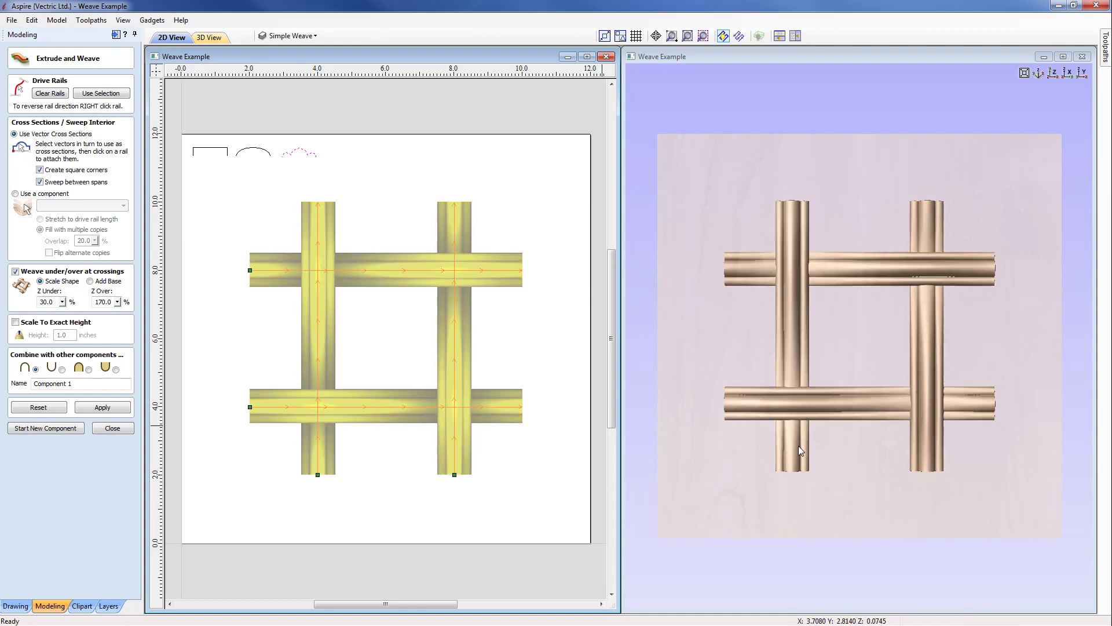
pyautogui.moveTo(833, 466); pyautogui.dragTo(679, 452)
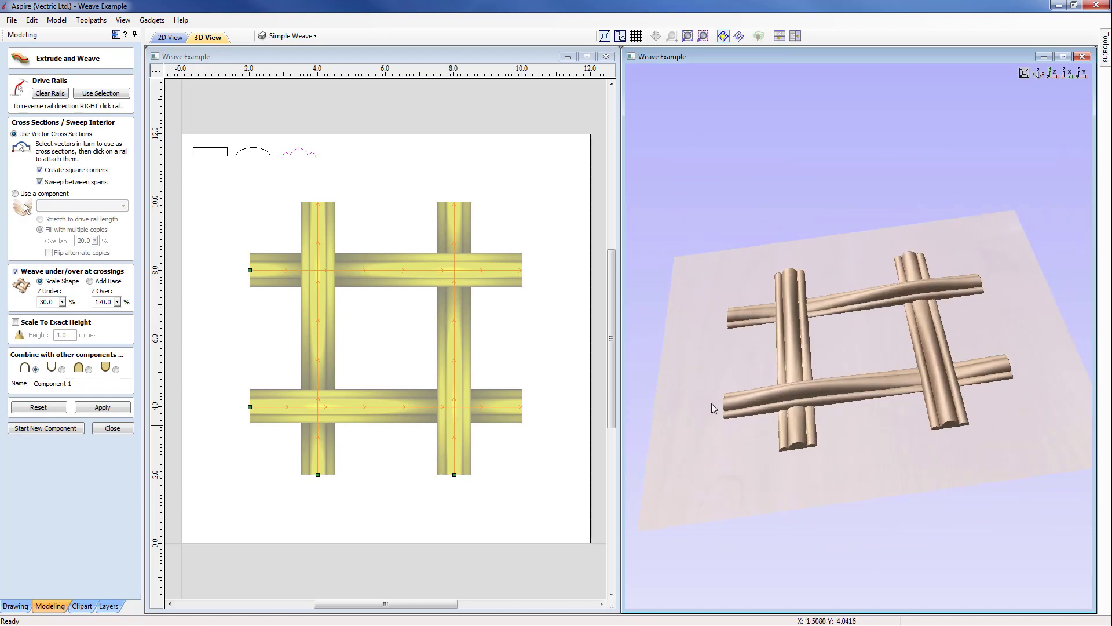
pyautogui.moveTo(713, 409); pyautogui.dragTo(805, 407)
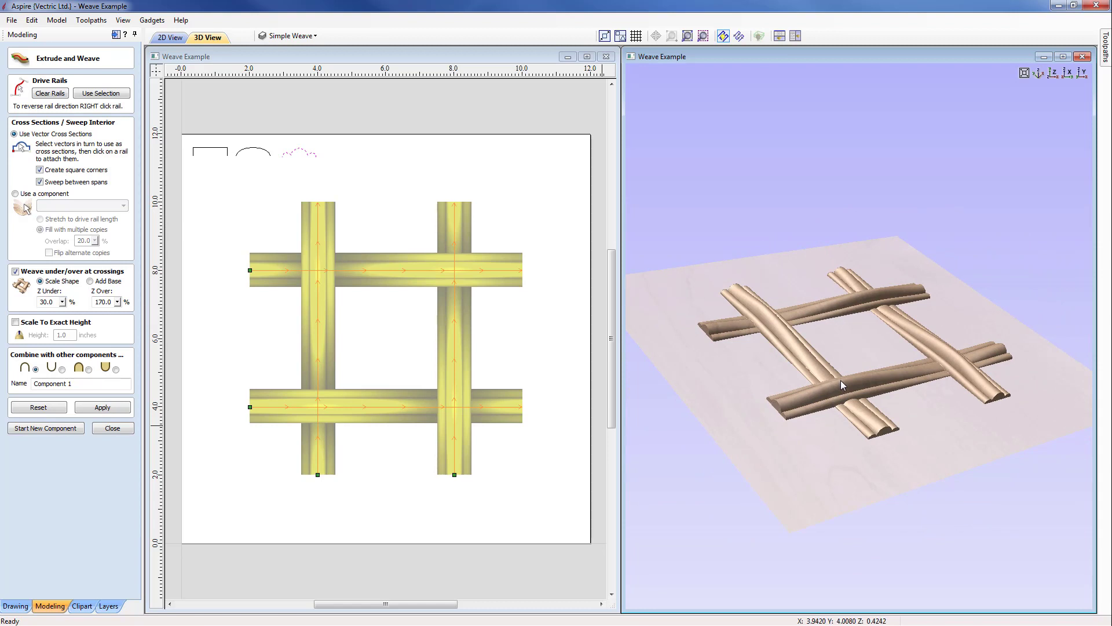
pyautogui.moveTo(946, 372); pyautogui.dragTo(924, 379)
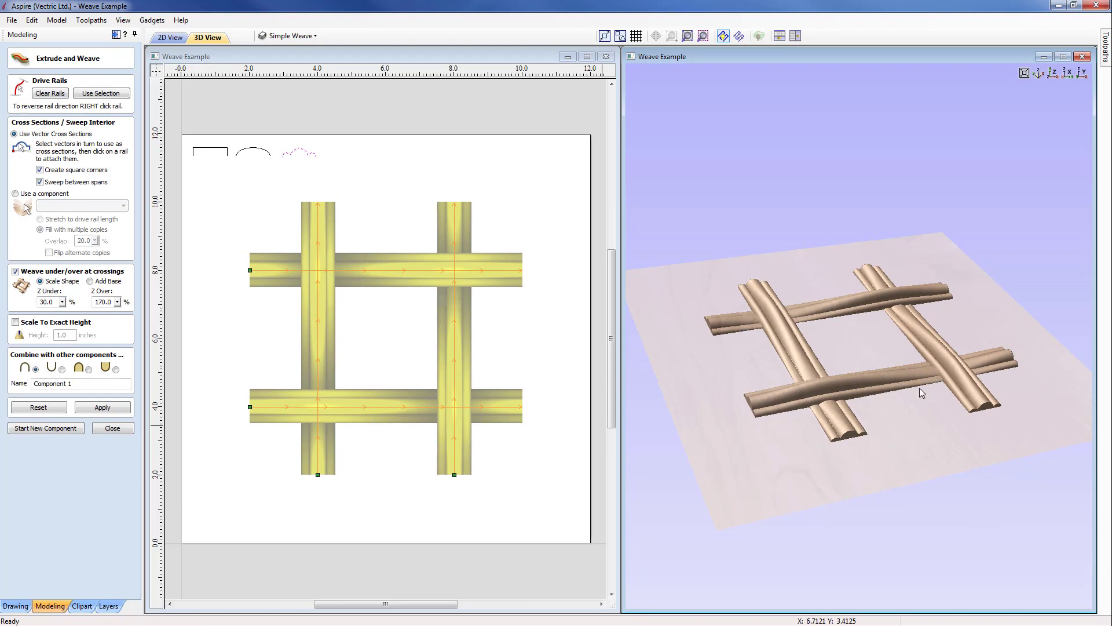
pyautogui.moveTo(878, 348); pyautogui.dragTo(770, 441)
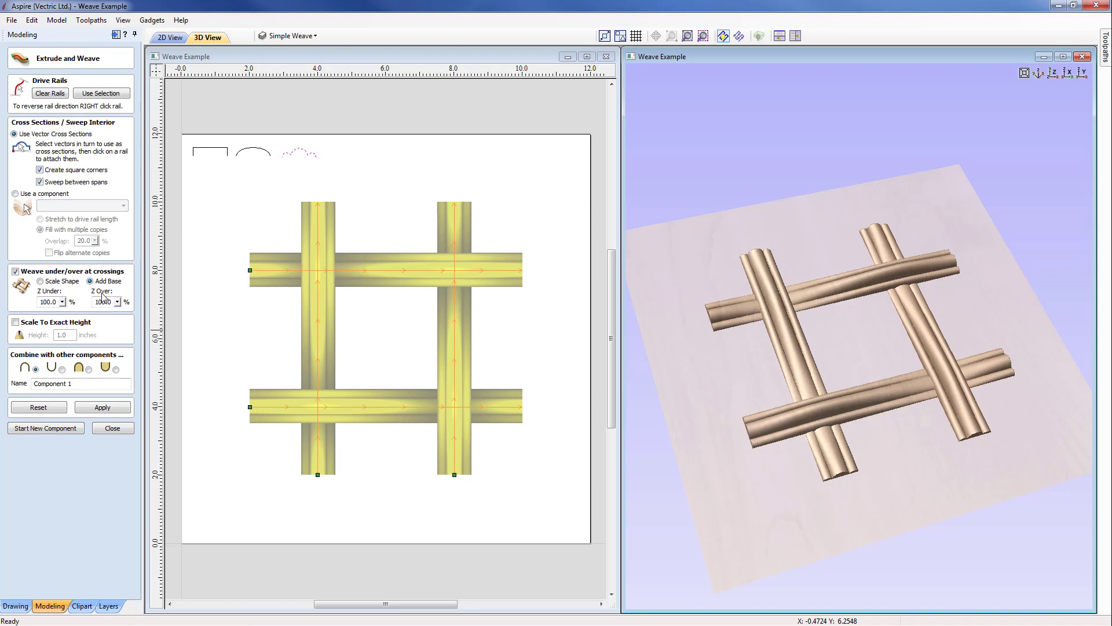
# - Apply the weave with Add Base, Z Under 0% and Z Over 100%, and inspect the crossings in 3D
pyautogui.doubleClick(54, 302)
pyautogui.write('0')
pyautogui.click(112, 410)
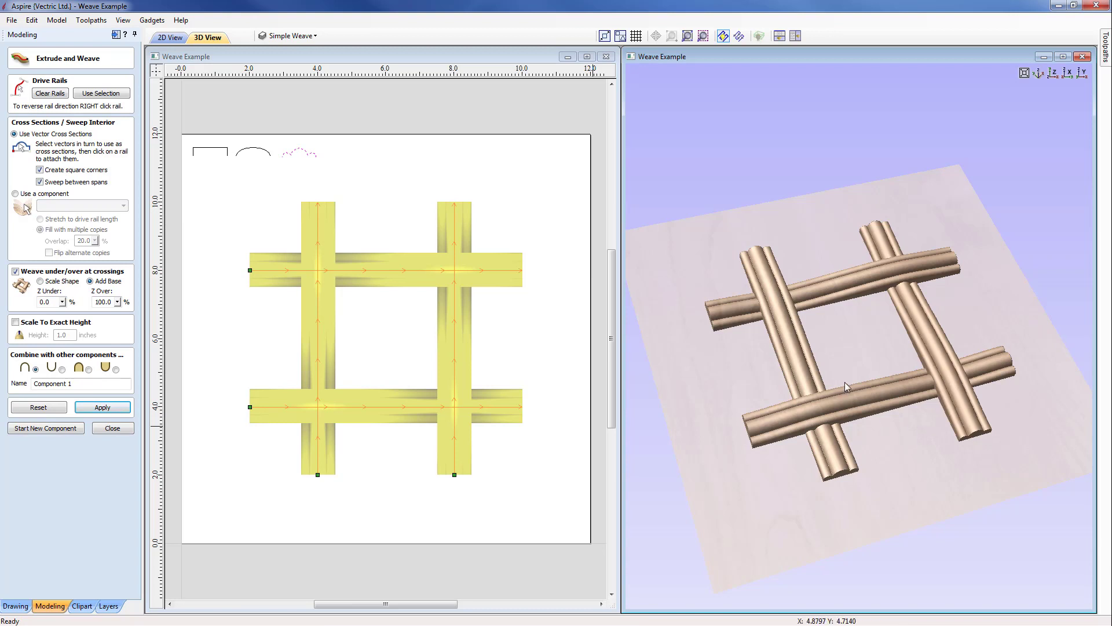
pyautogui.moveTo(883, 449); pyautogui.dragTo(823, 396)
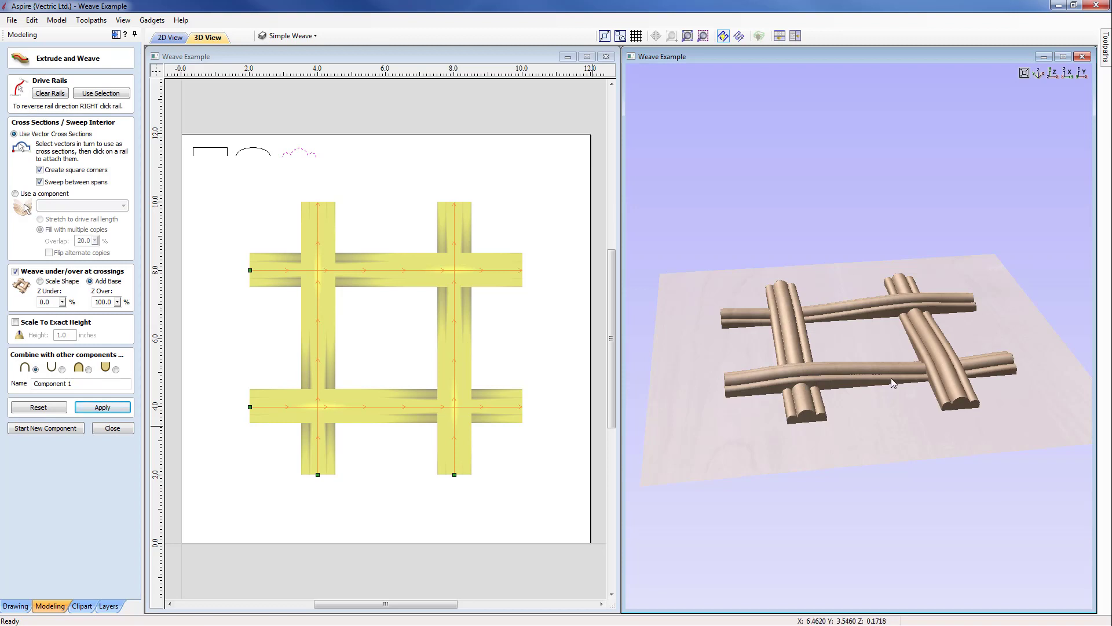
pyautogui.moveTo(869, 358); pyautogui.dragTo(944, 372)
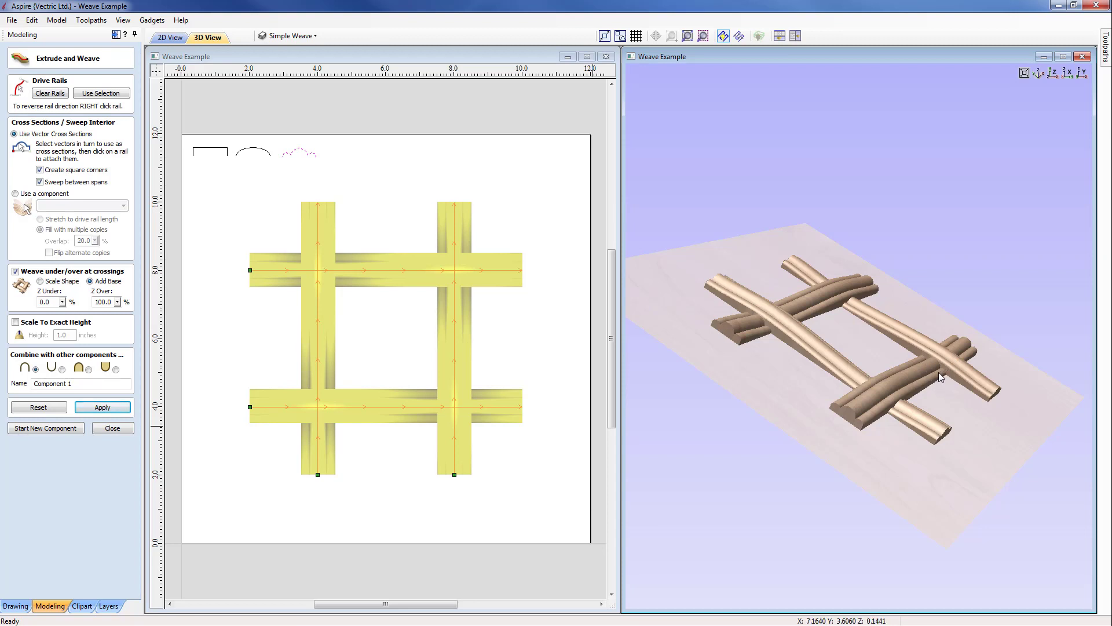
pyautogui.moveTo(925, 379); pyautogui.dragTo(829, 412)
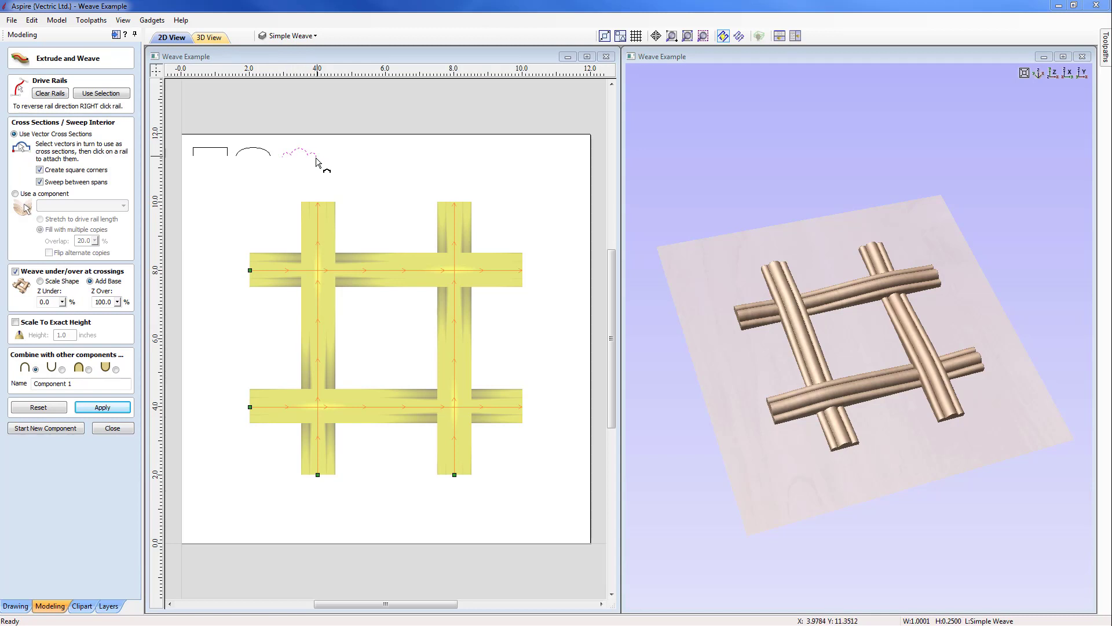
# - Attach the three-lobed section to both horizontal rails, the arc to the left vertical and the rectangle to the right vertical, and apply
pyautogui.click(249, 270)
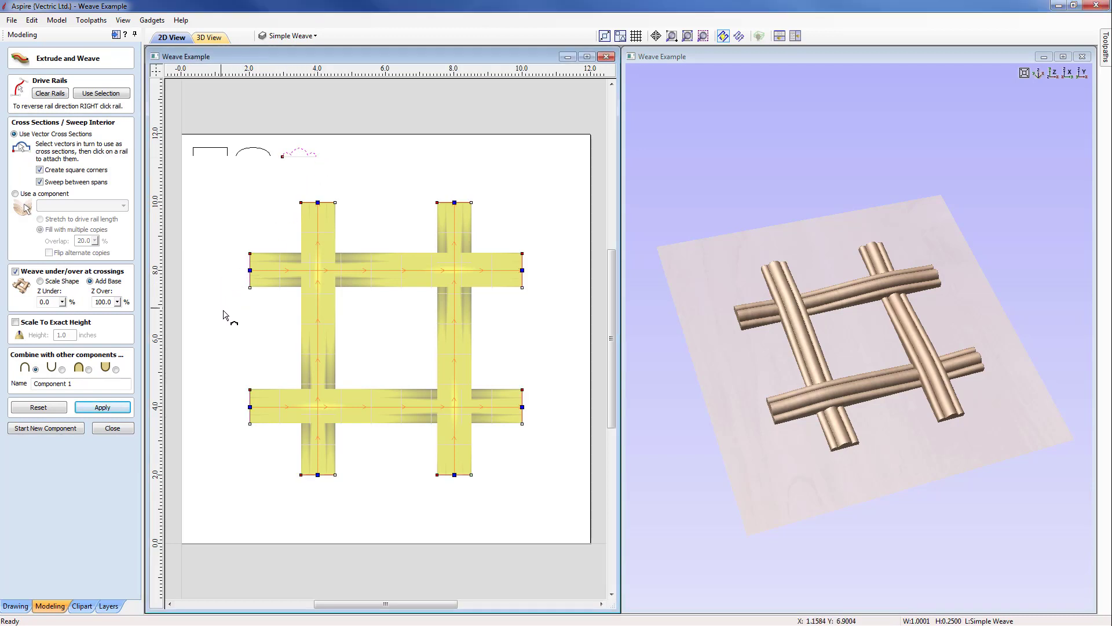
pyautogui.click(103, 407)
pyautogui.click(250, 153)
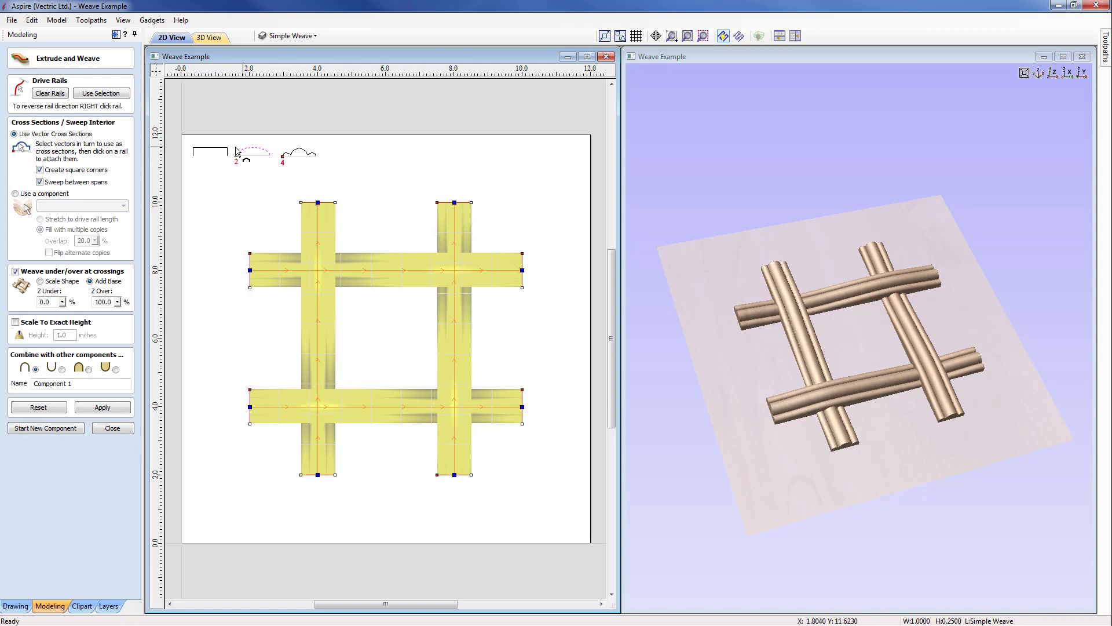
pyautogui.click(218, 152)
pyautogui.click(103, 408)
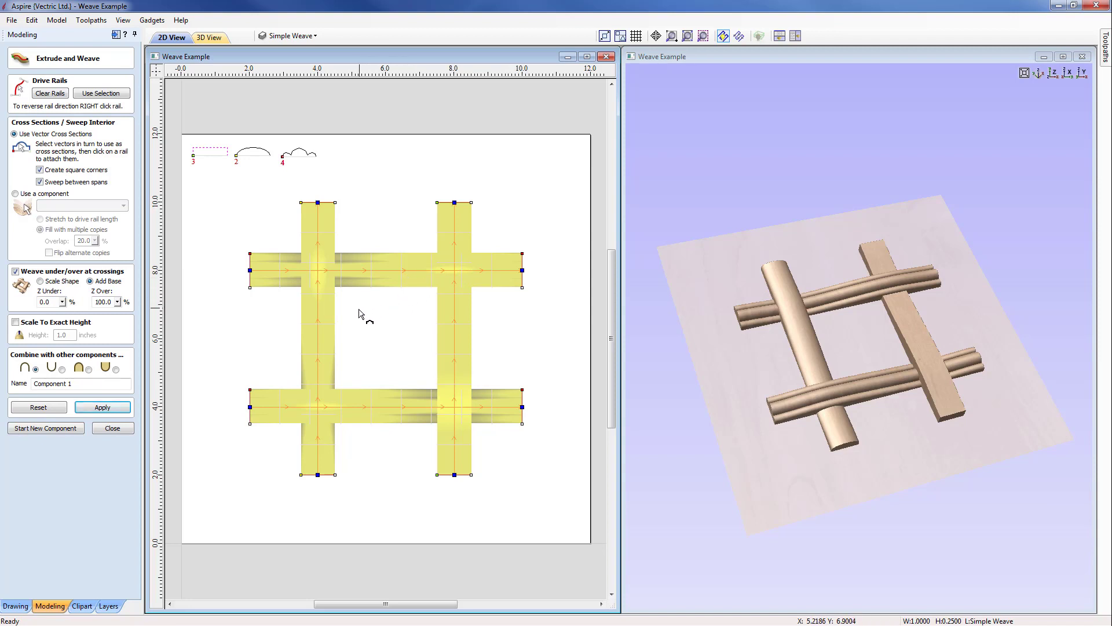
# - Attach the three-lobed cross section midway along the left vertical rail, keeping the arc at both ends, and reapply the extrusion
pyautogui.click(298, 152)
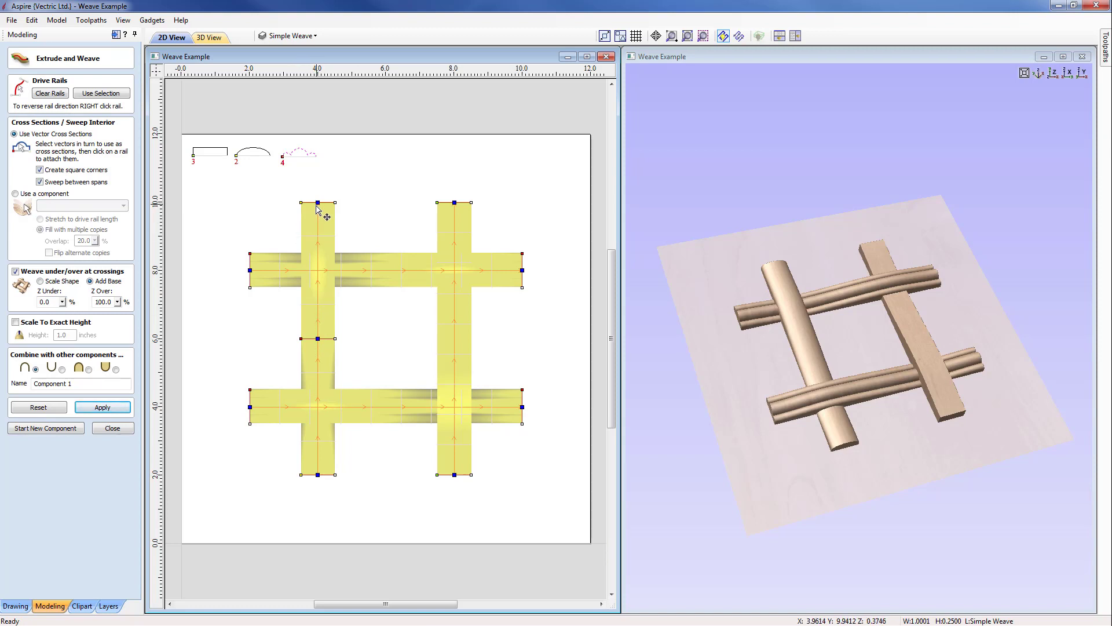
pyautogui.click(111, 407)
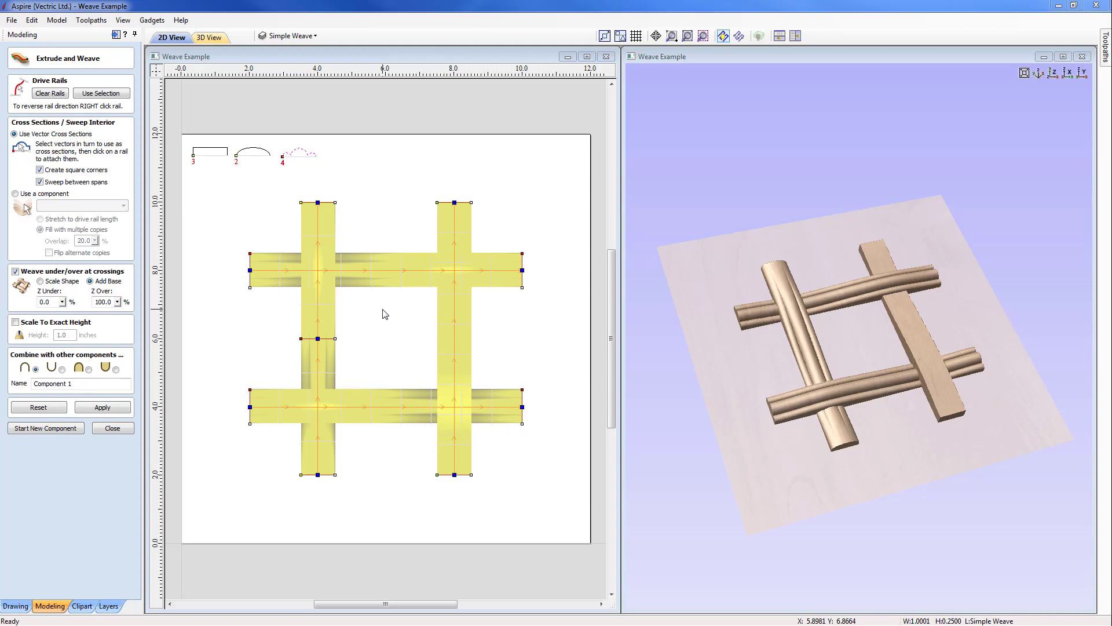
# - Close Extrude and Weave and delete Component 1, leaving the rail and cross-section vectors
pyautogui.click(118, 428)
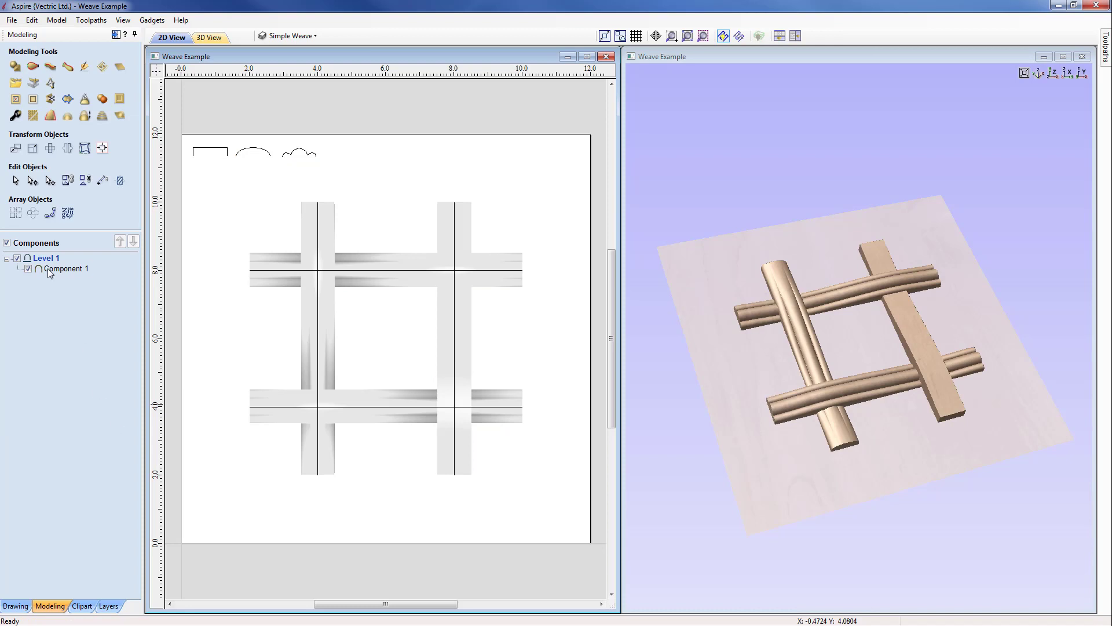
pyautogui.click(50, 269)
pyautogui.rightClick(53, 272)
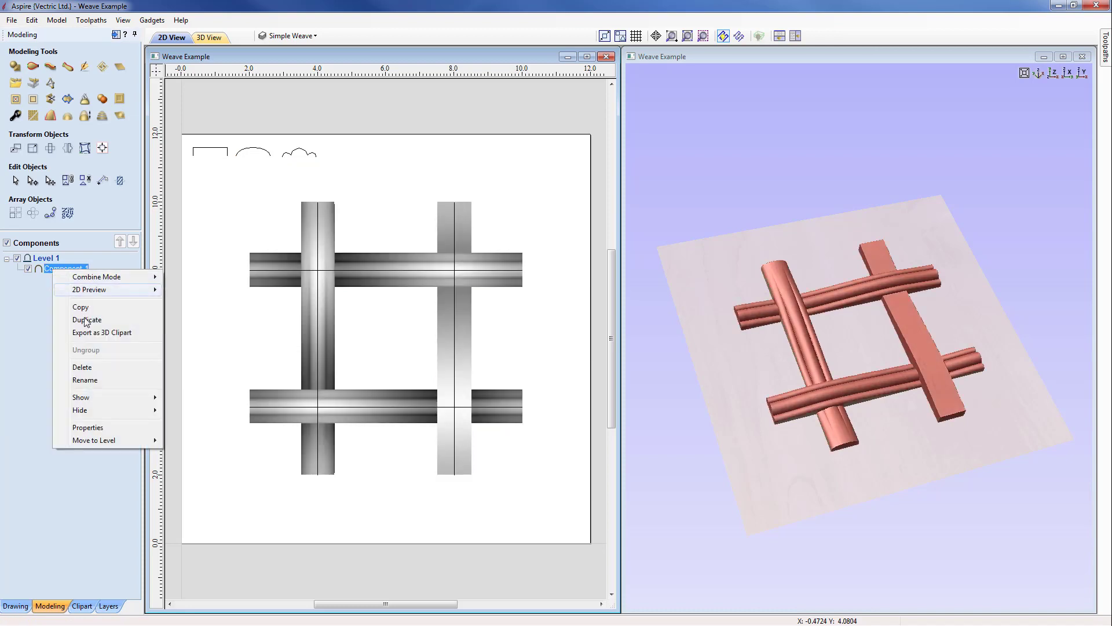
pyautogui.click(82, 367)
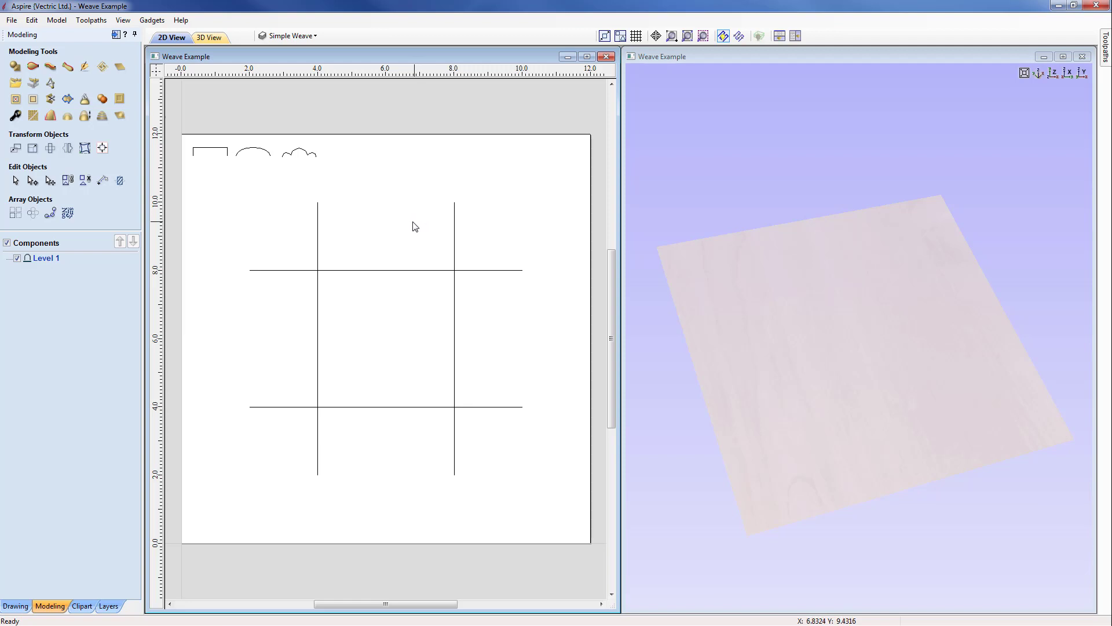
# - Select the two vertical and two horizontal lines and set them as drive rails in Extrude and Weave
pyautogui.click(318, 237)
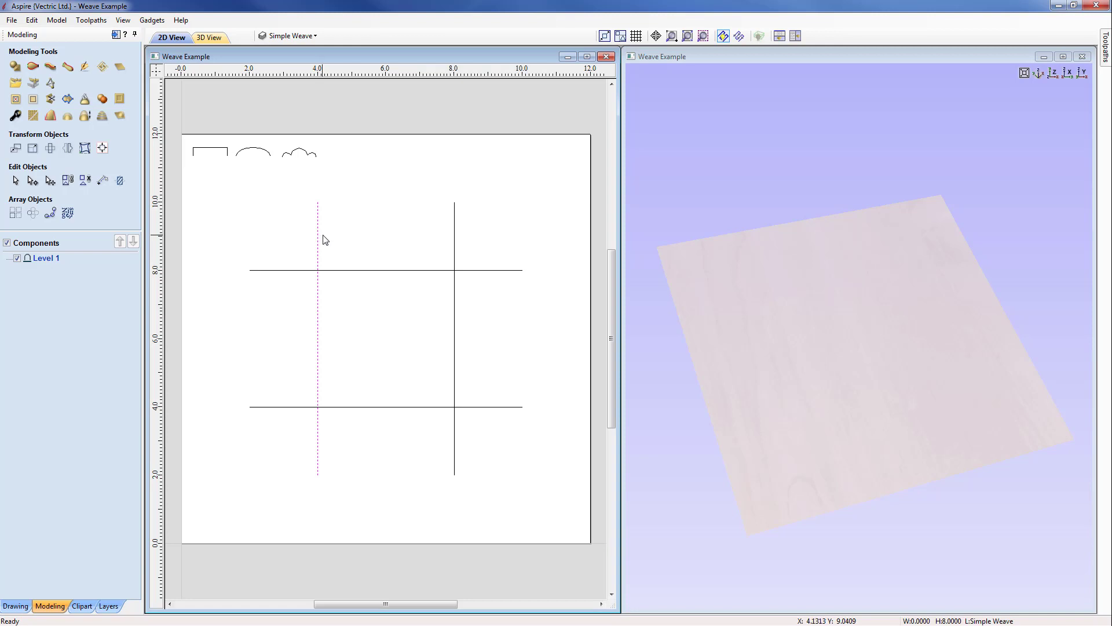
pyautogui.keyDown('shift'); pyautogui.click(455, 251); pyautogui.keyUp('shift')
pyautogui.keyDown('shift'); pyautogui.click(466, 270); pyautogui.keyUp('shift')
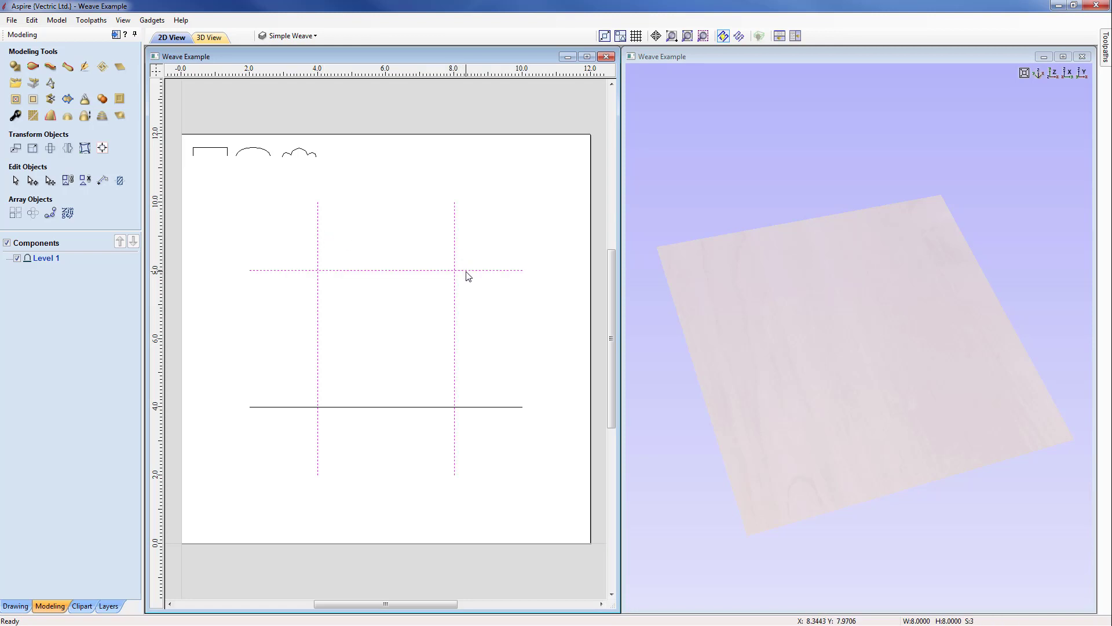
pyautogui.keyDown('shift'); pyautogui.click(487, 407); pyautogui.keyUp('shift')
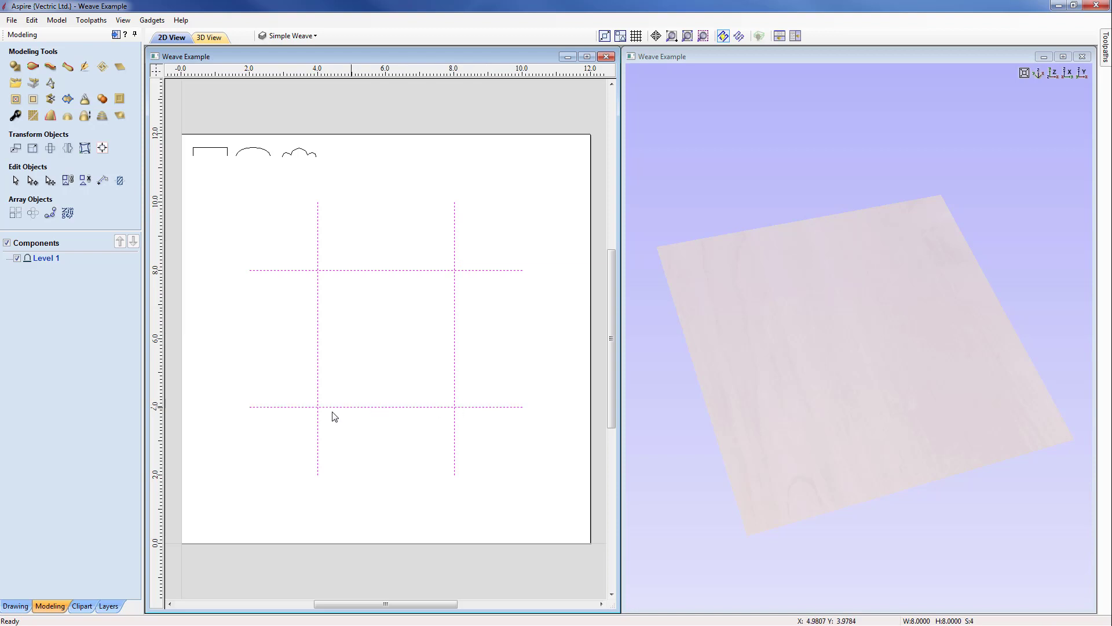
pyautogui.click(51, 67)
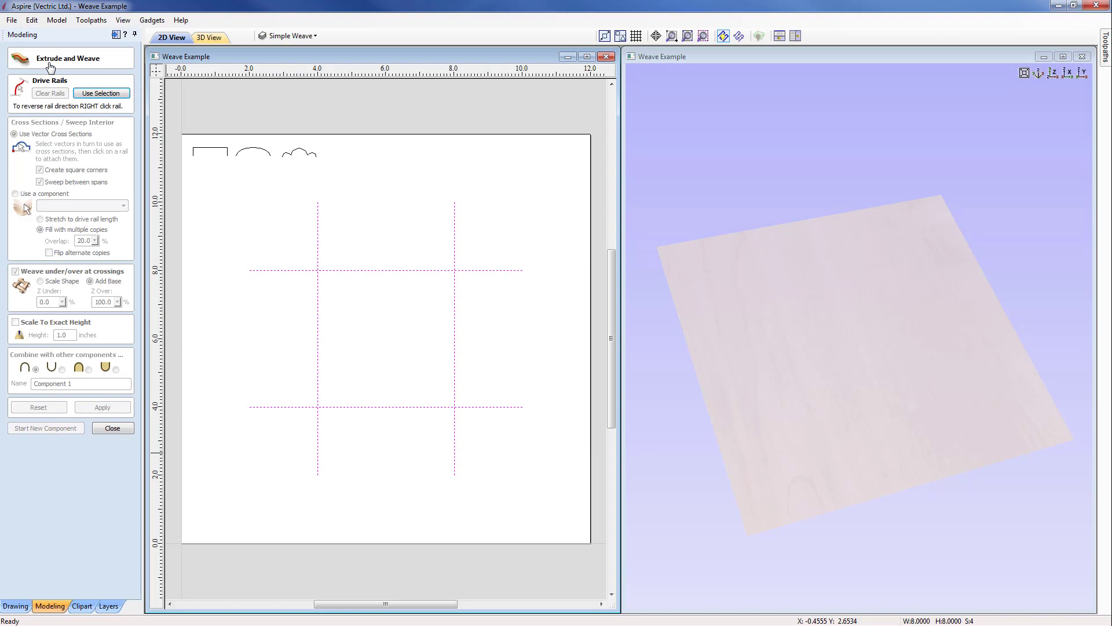
pyautogui.click(94, 95)
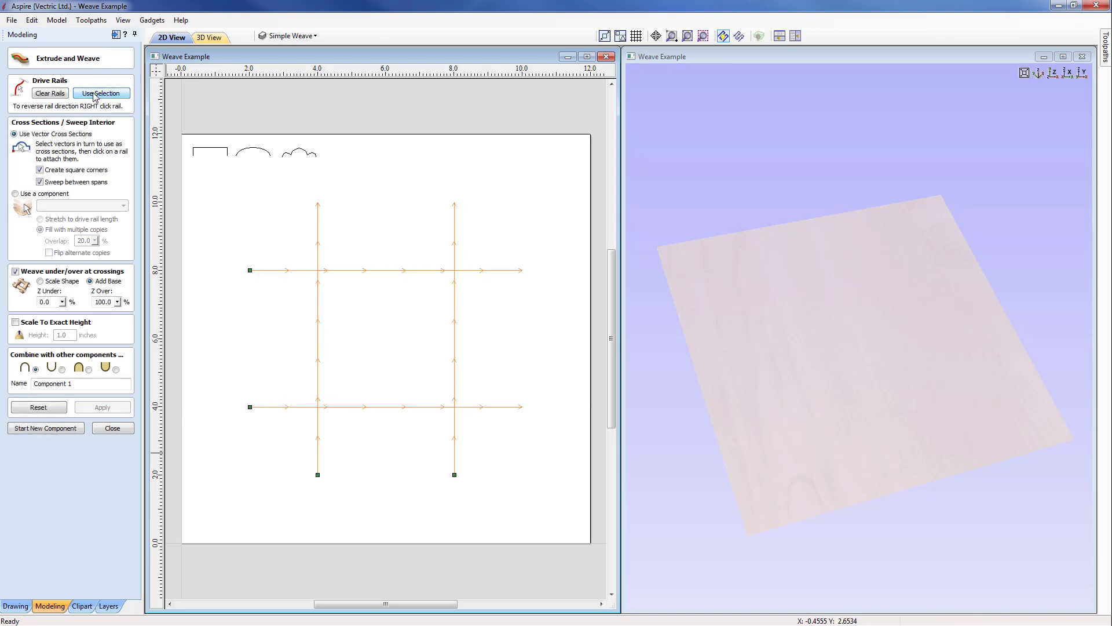
# - Sweep the three-lobed cross section along all four rails with Add Base weaving and apply
pyautogui.click(321, 158)
pyautogui.click(307, 209)
pyautogui.click(101, 407)
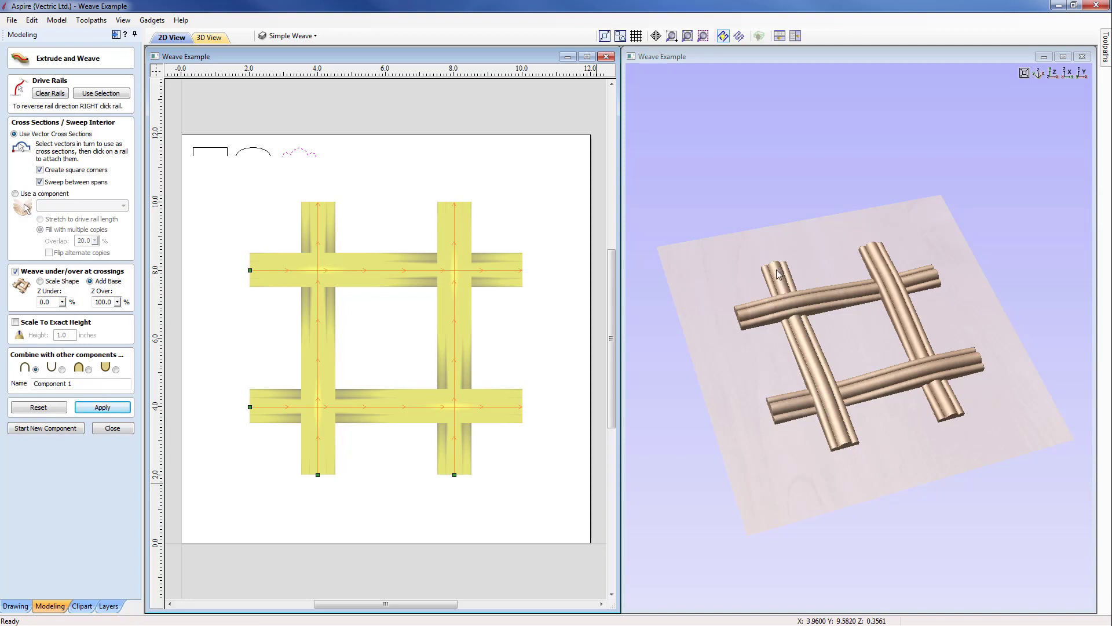
# - Reverse the direction of the left vertical drive rail and reapply the weave to swap its over/under order
pyautogui.rightClick(318, 335)
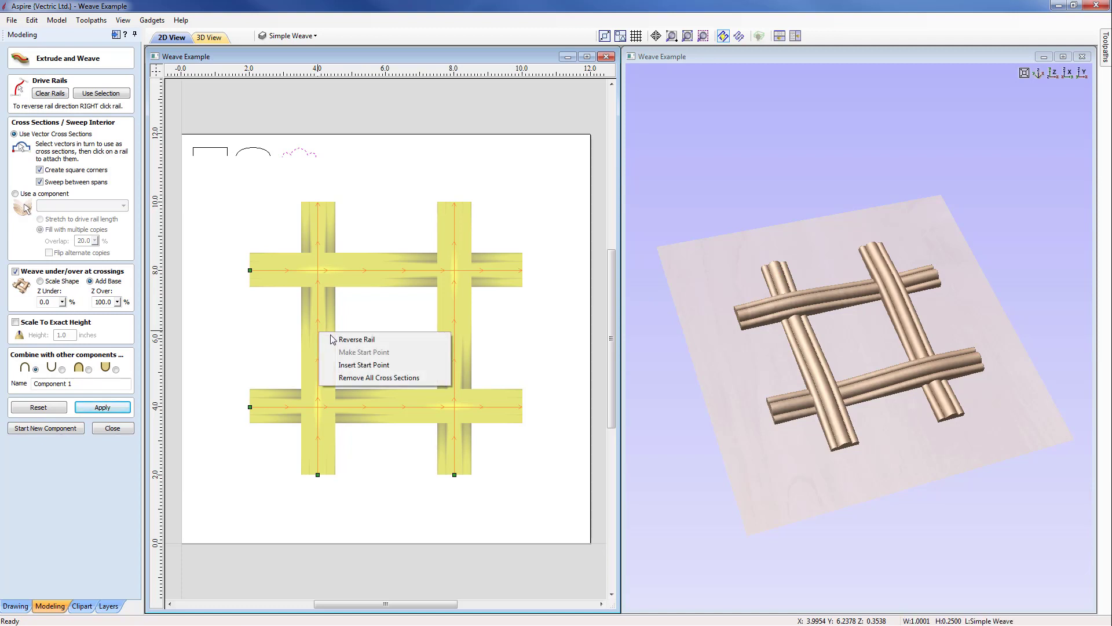
pyautogui.click(341, 340)
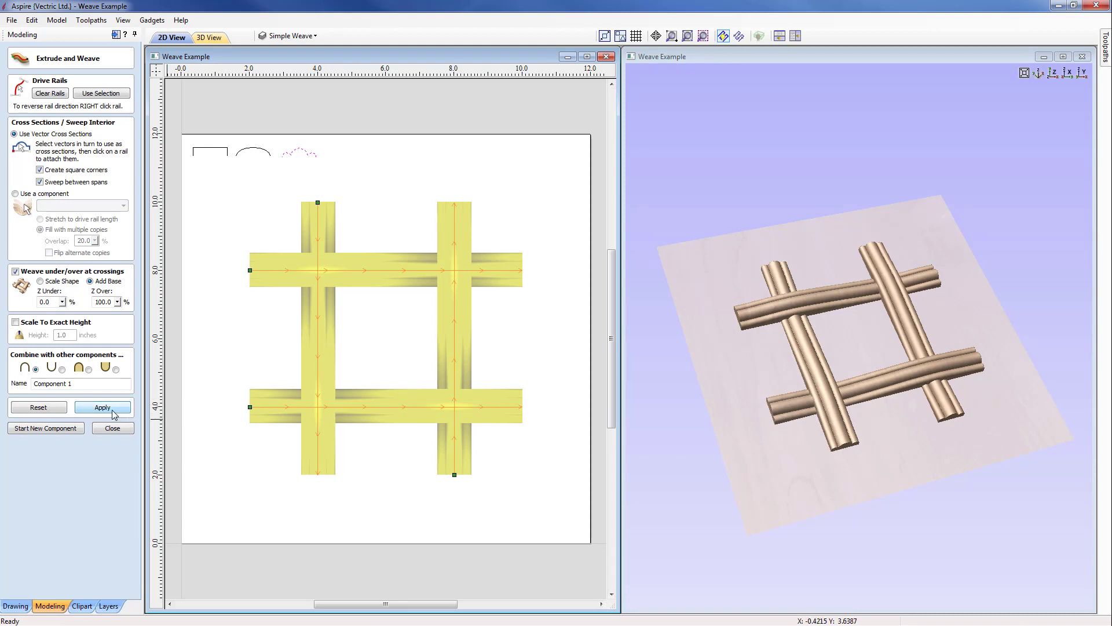
pyautogui.click(103, 407)
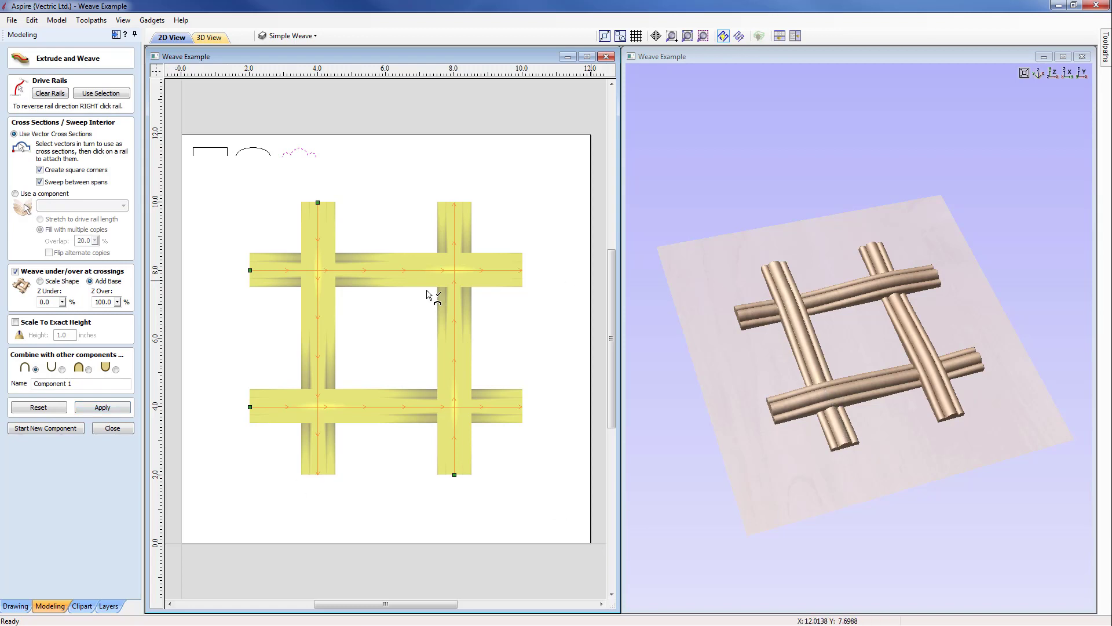
# - Restore the left vertical drive rail's original direction and reapply the weave
pyautogui.rightClick(319, 319)
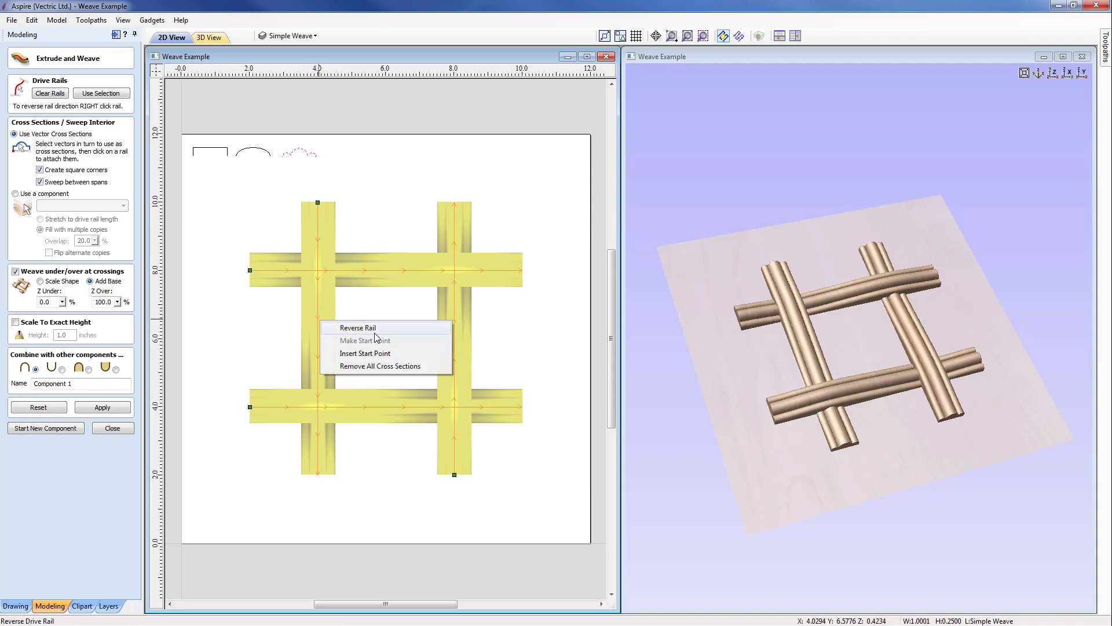
pyautogui.click(370, 328)
pyautogui.click(104, 408)
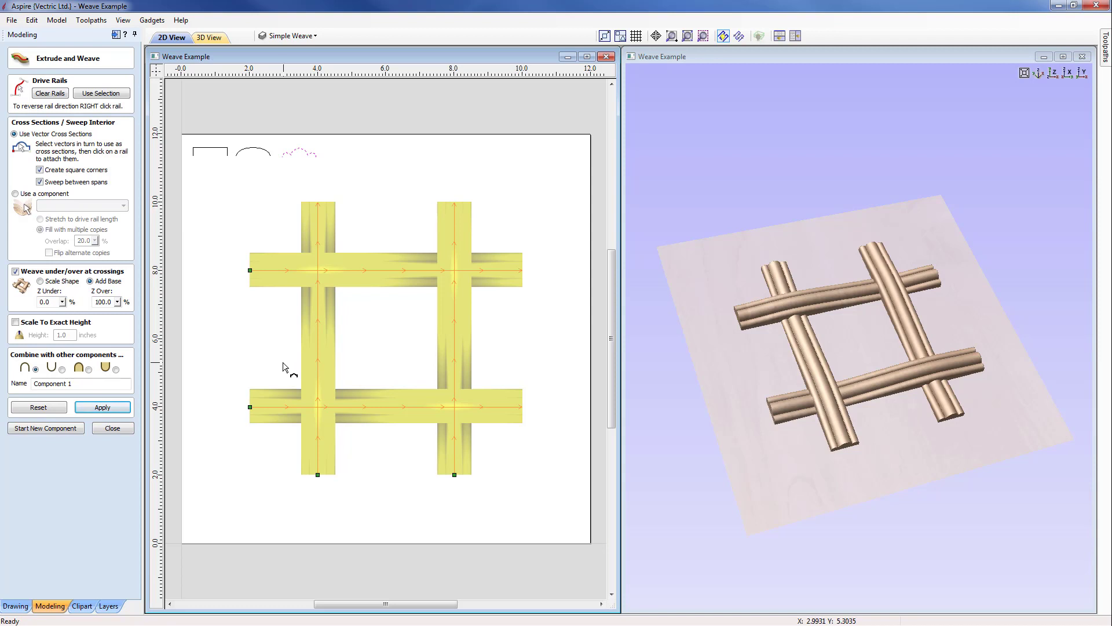
# - Close Extrude and Weave and delete the woven grid component
pyautogui.click(111, 429)
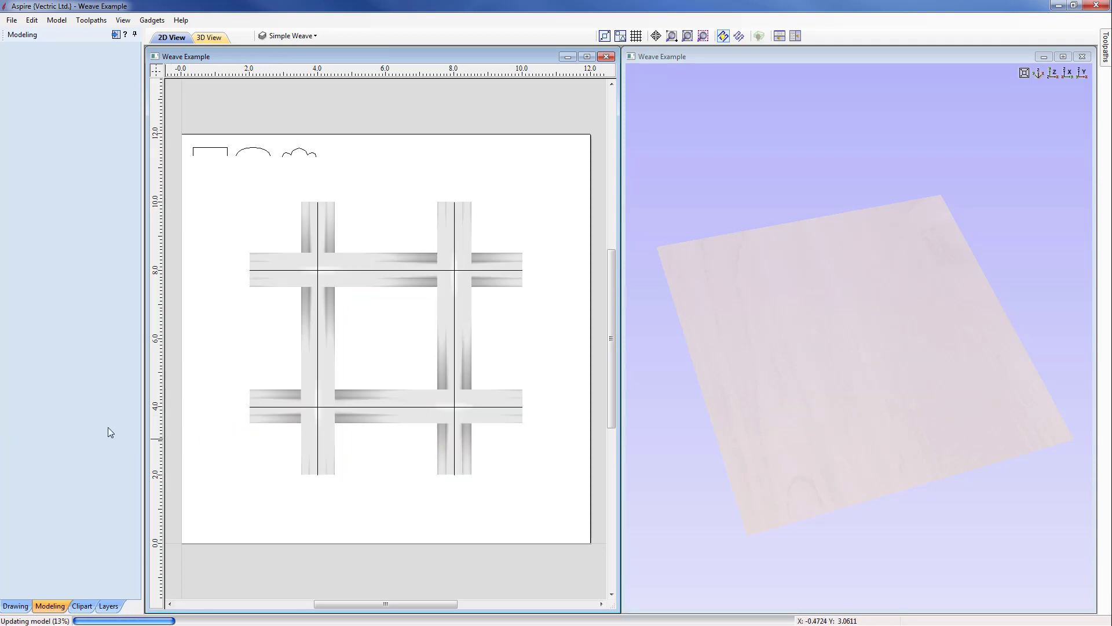
pyautogui.rightClick(68, 270)
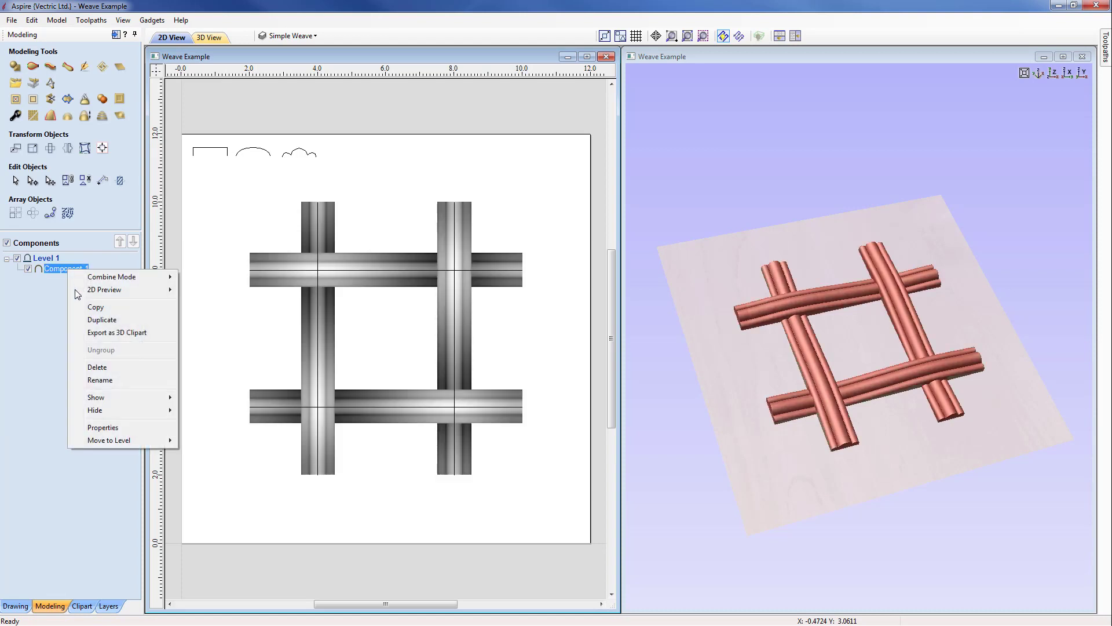
pyautogui.click(96, 367)
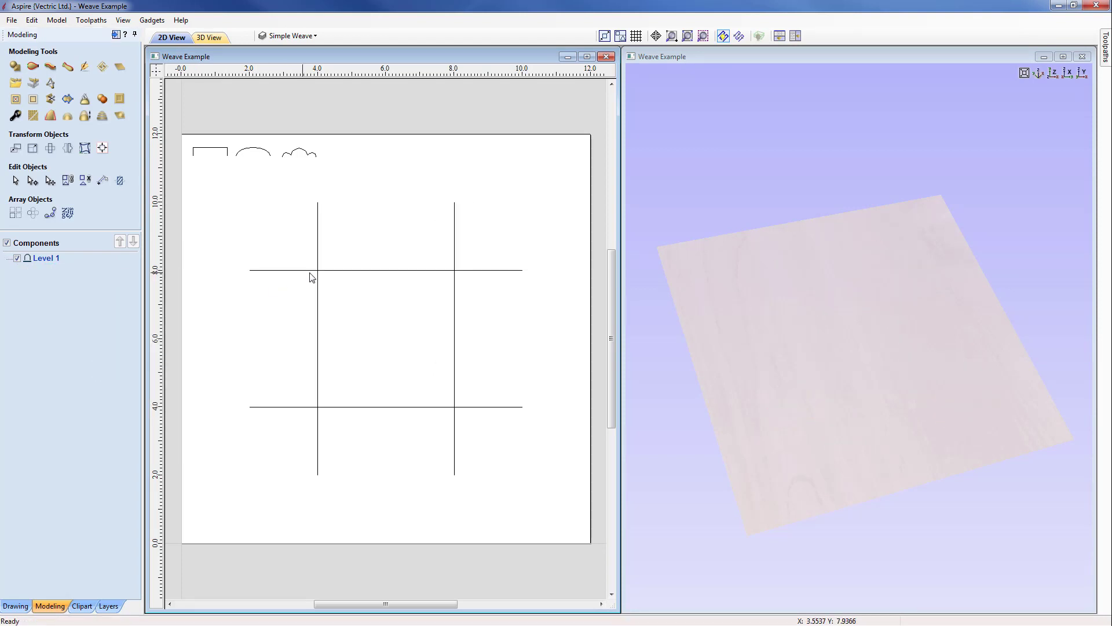
# - Hide the Simple Weave layer, show the Circle Weave layer and make it the active layer
pyautogui.click(316, 36)
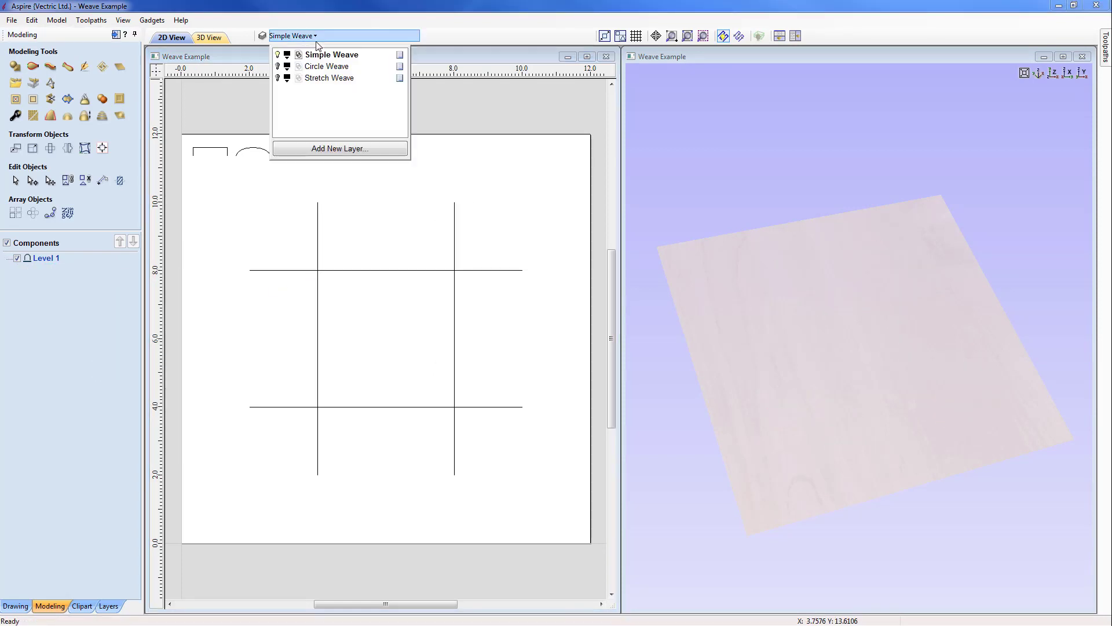
pyautogui.click(278, 56)
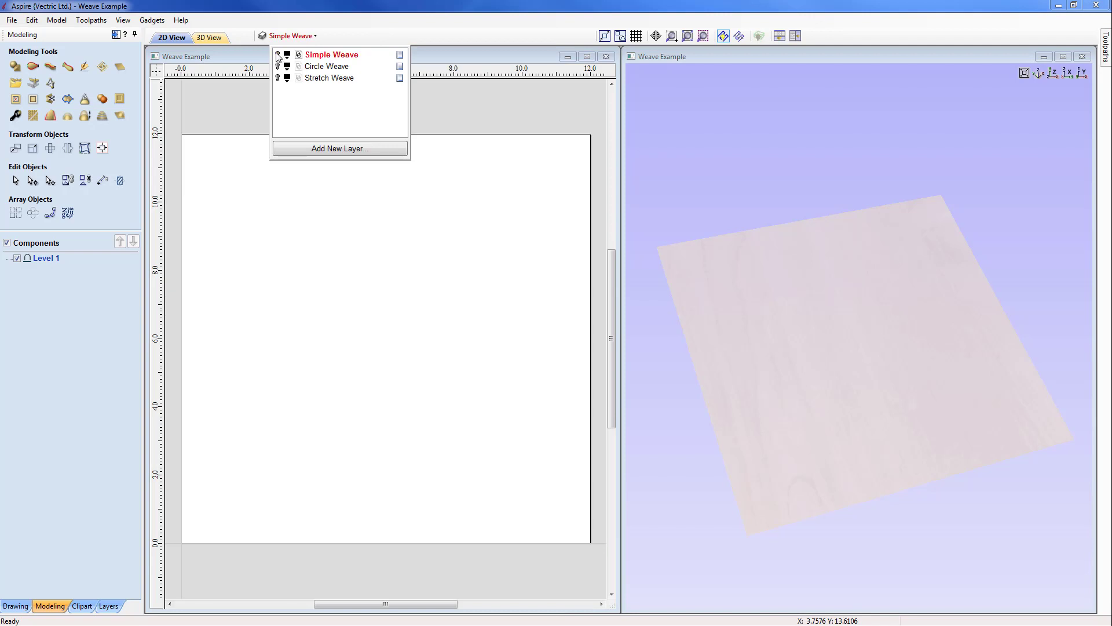
pyautogui.click(278, 67)
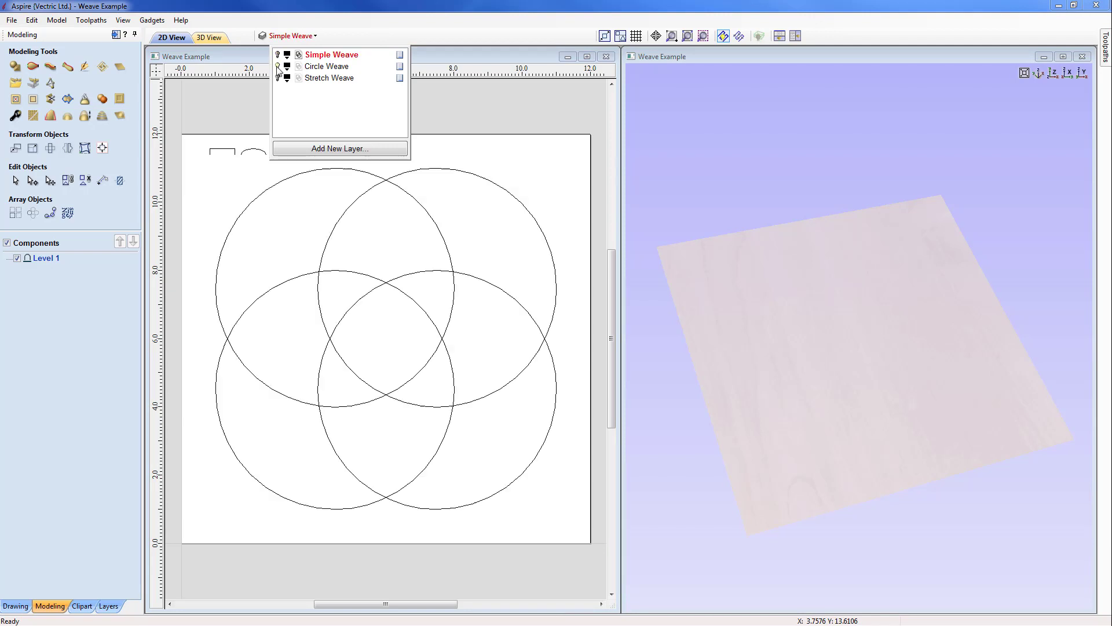
pyautogui.click(318, 67)
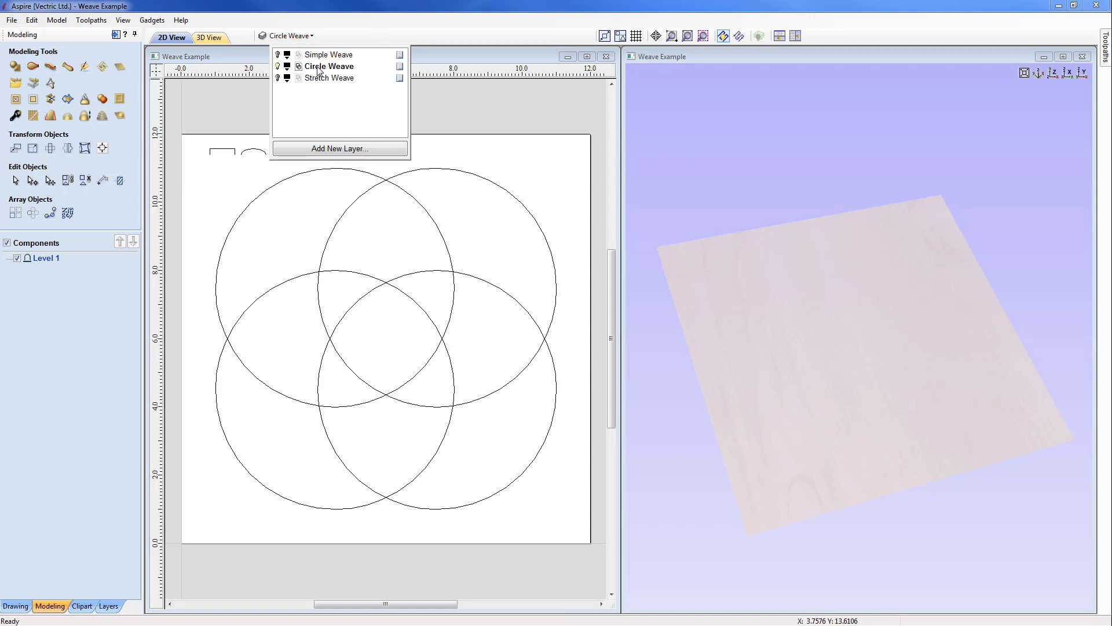
pyautogui.click(460, 111)
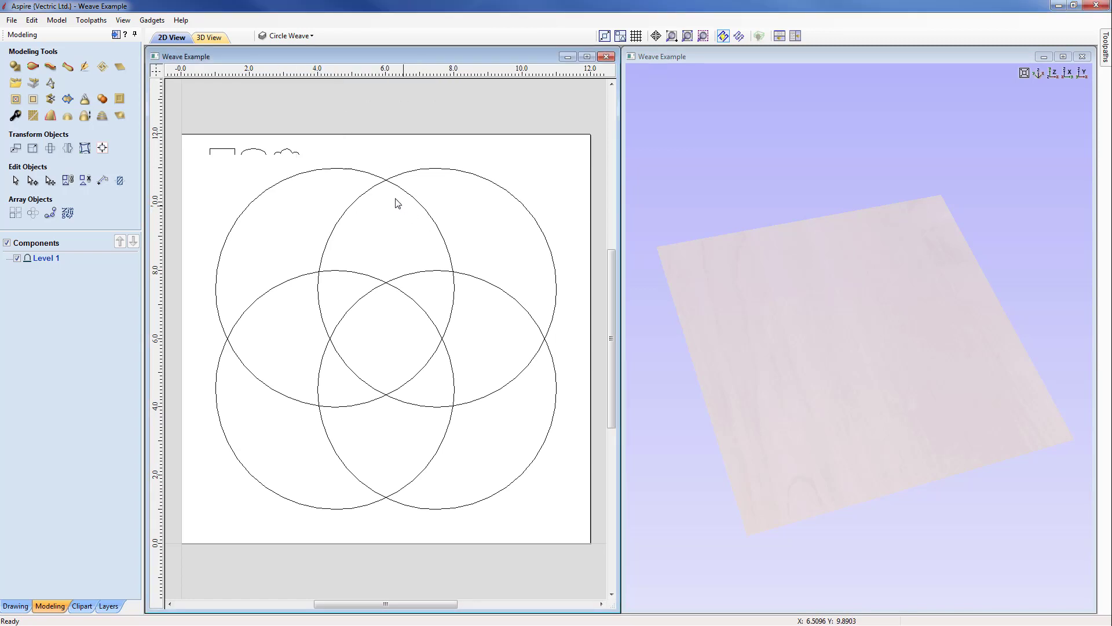
pyautogui.click(371, 174)
pyautogui.click(407, 173)
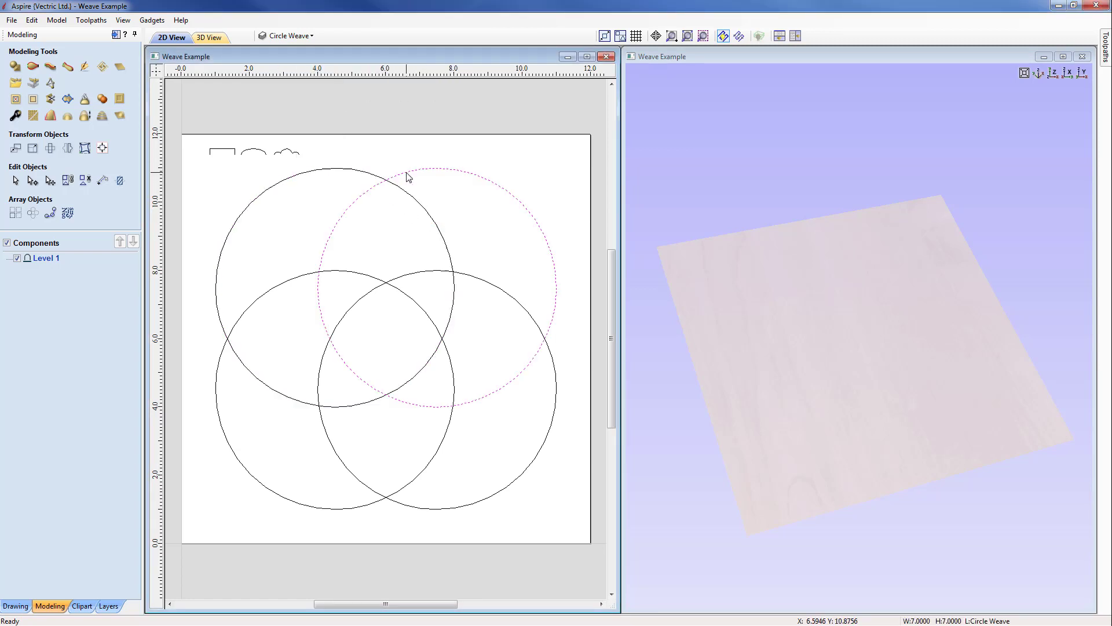
pyautogui.click(484, 283)
pyautogui.click(423, 309)
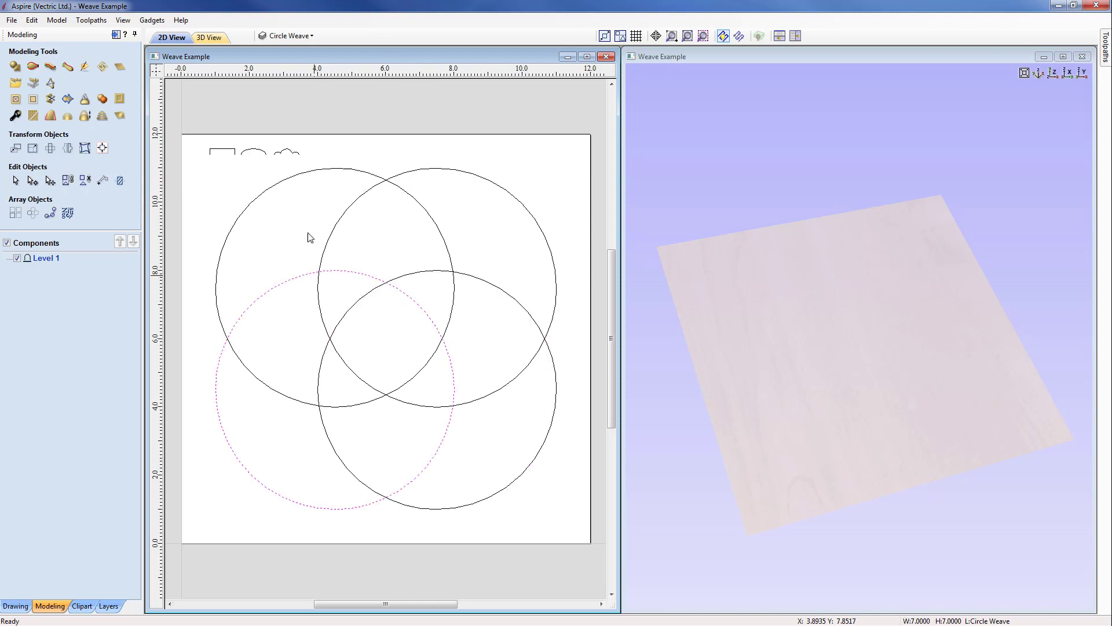
pyautogui.click(273, 191)
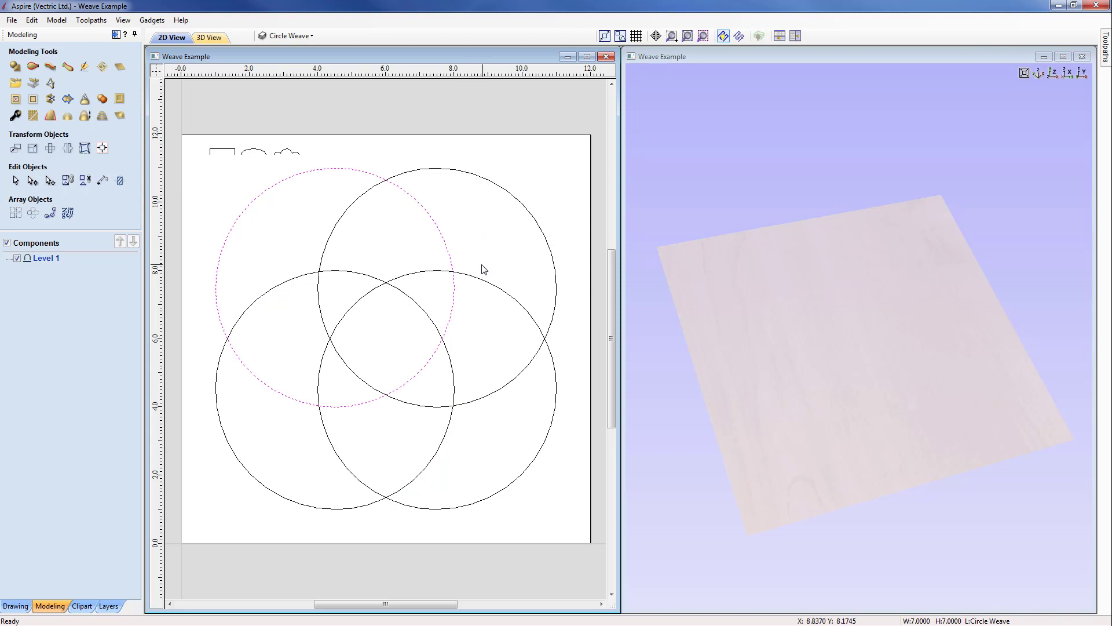
# - Set all four overlapping circles as drive rails in Extrude and Weave and sweep the three-lobed cross section along them with Add Base
pyautogui.moveTo(543, 497); pyautogui.dragTo(295, 262)
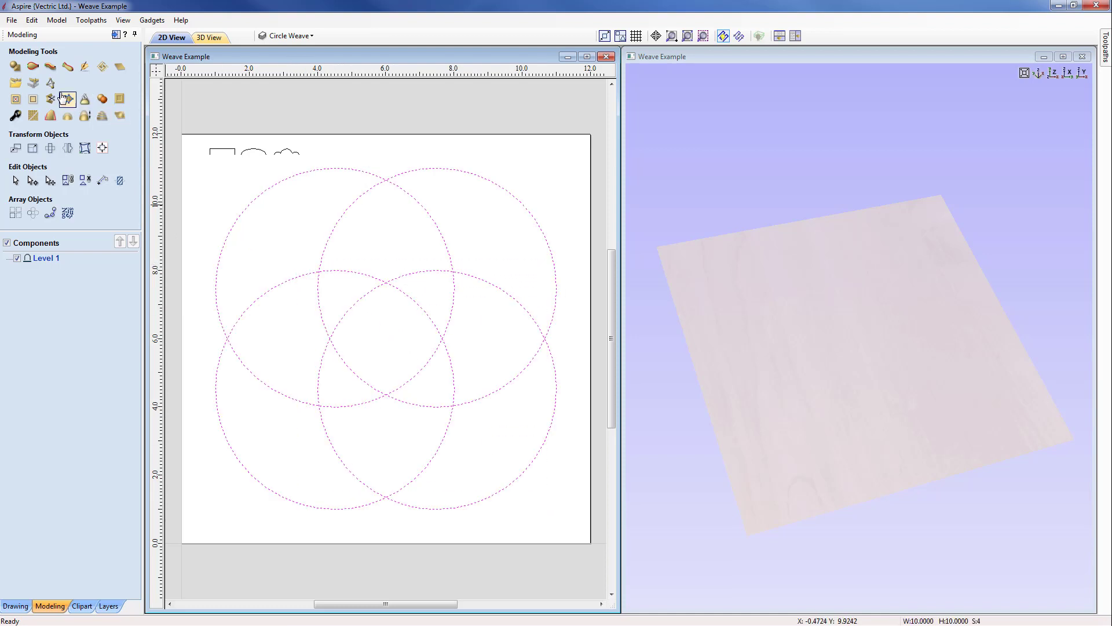
pyautogui.click(51, 69)
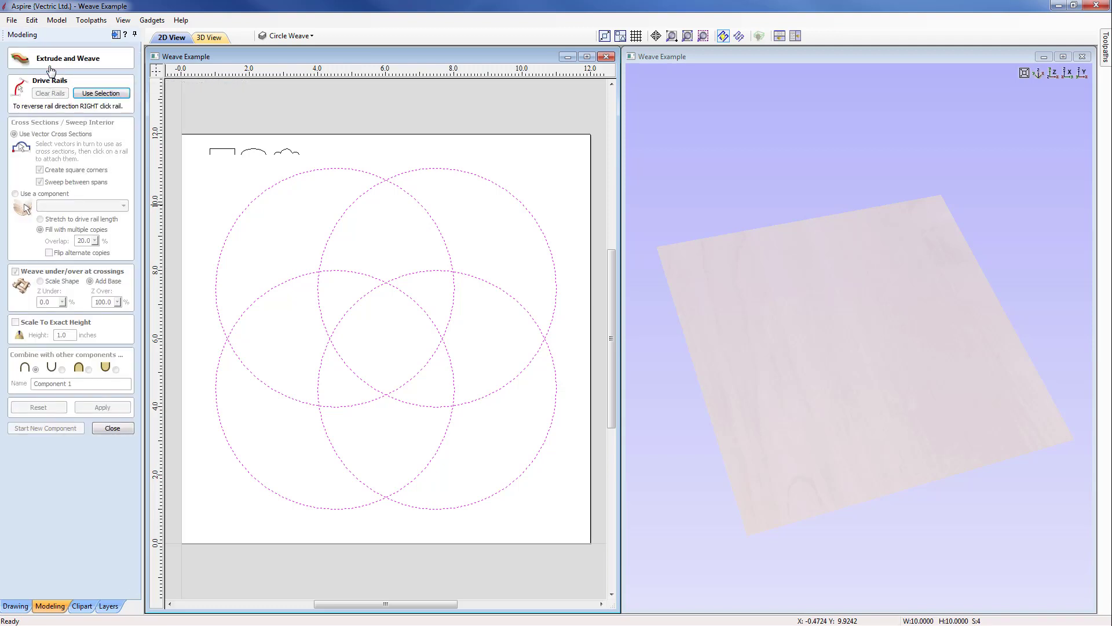
pyautogui.click(93, 94)
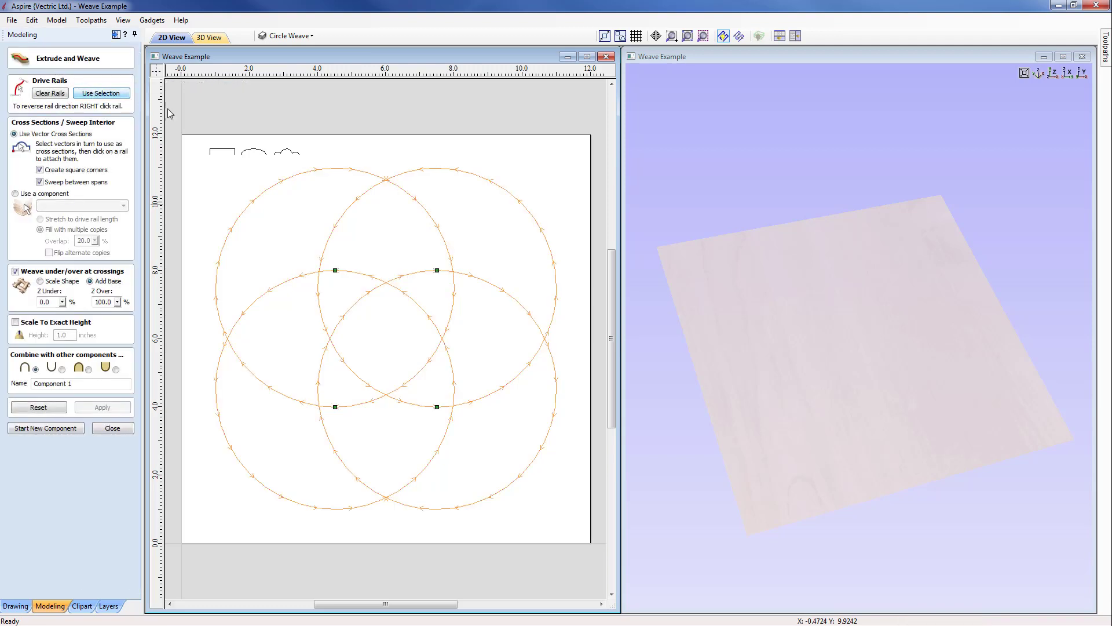
pyautogui.click(288, 154)
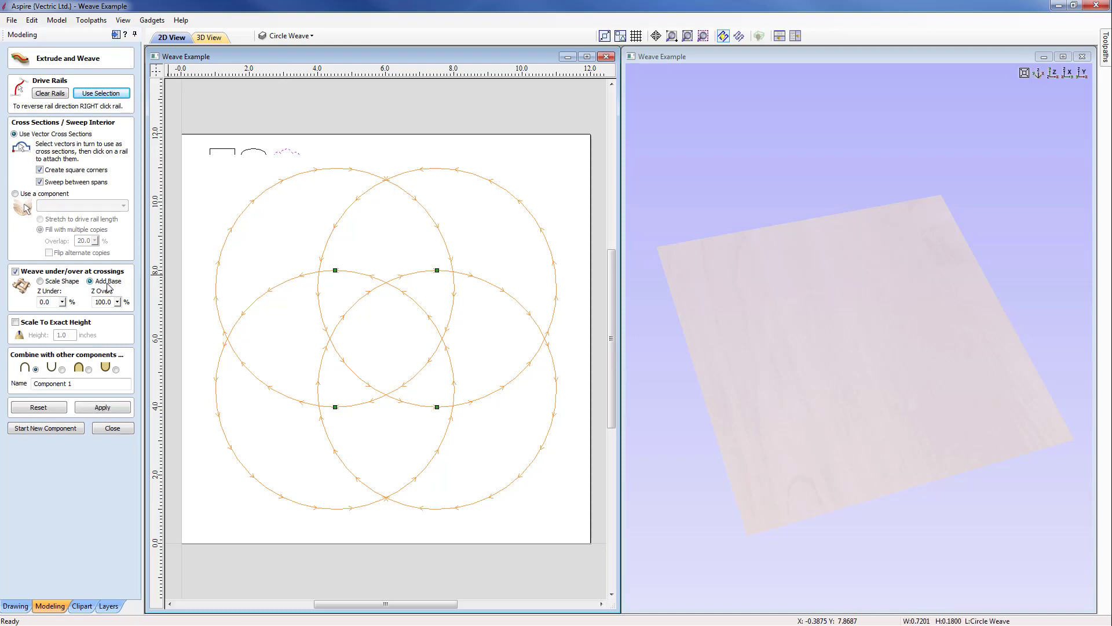
pyautogui.click(102, 408)
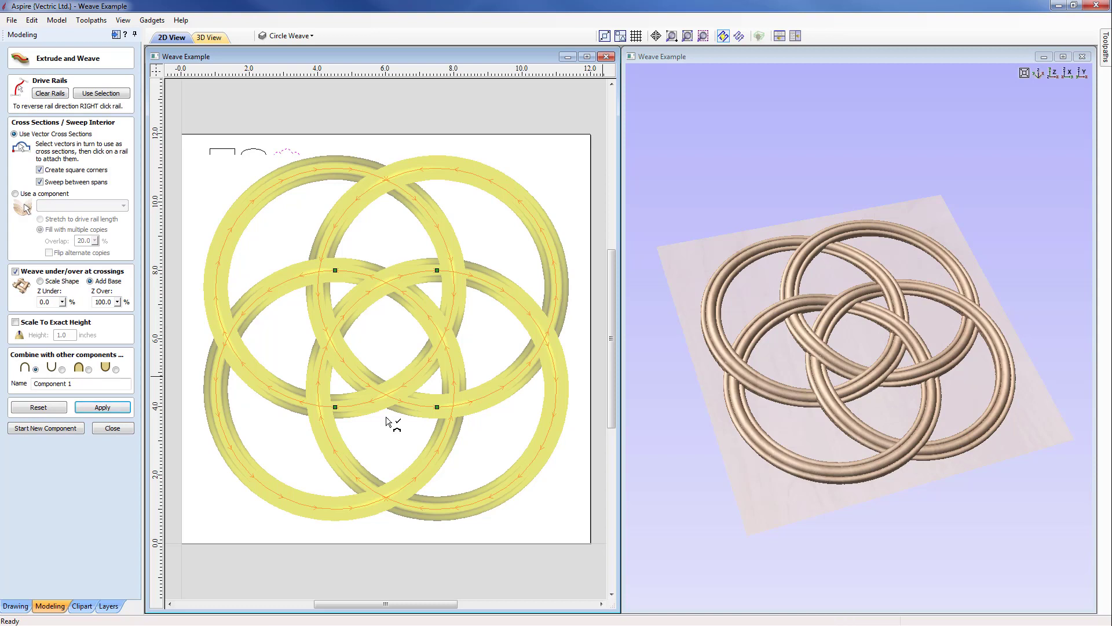
# - Close Extrude and Weave and delete the woven circles component
pyautogui.click(113, 429)
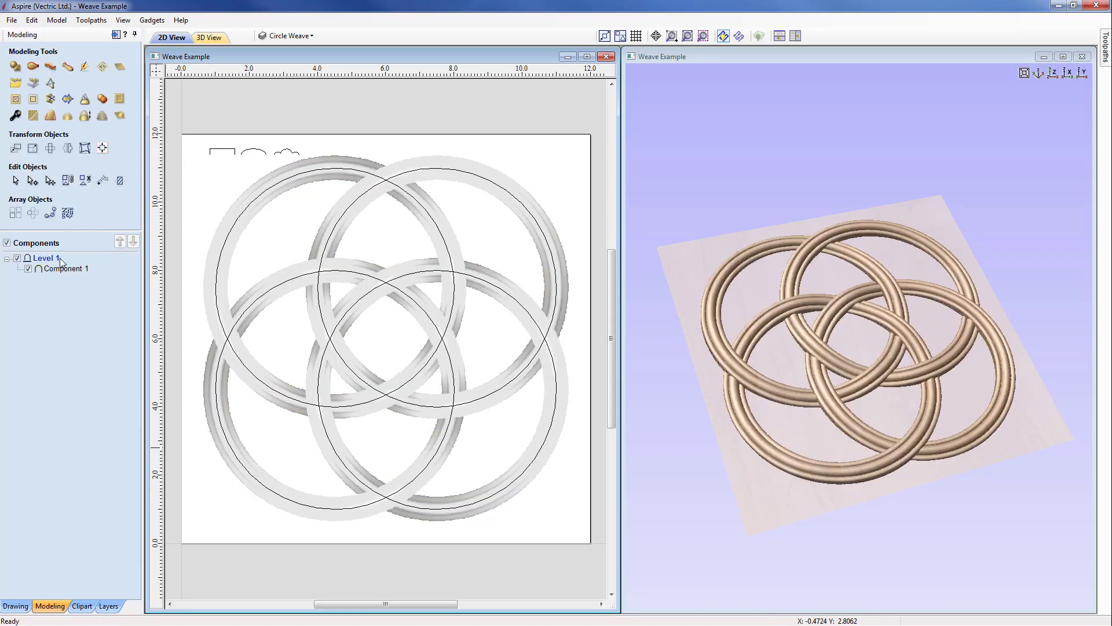
pyautogui.click(54, 271)
pyautogui.rightClick(54, 271)
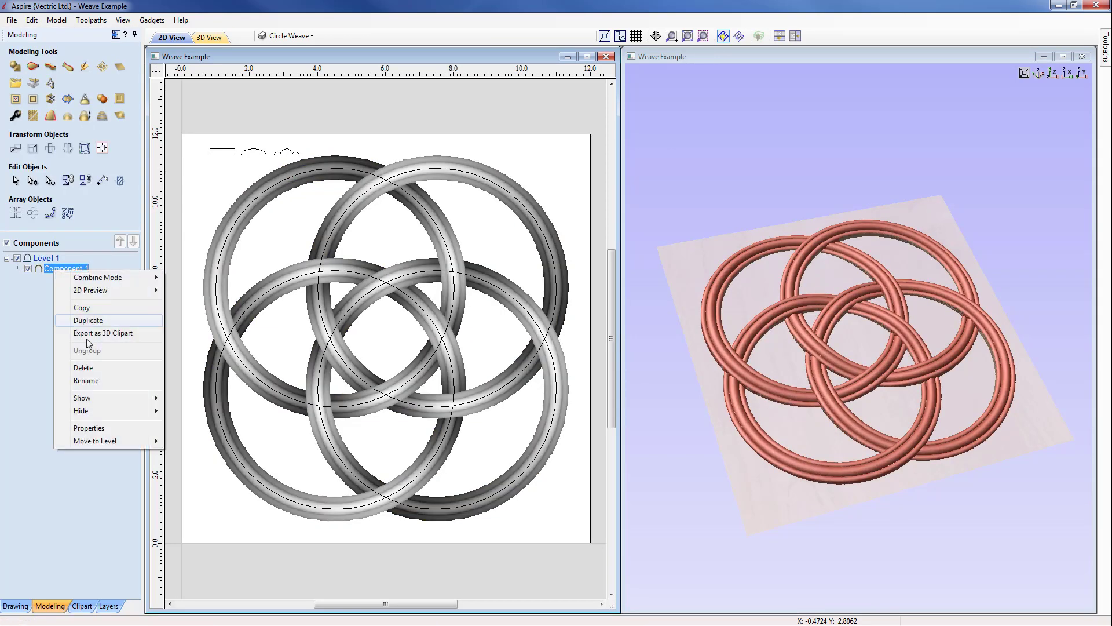
pyautogui.click(88, 371)
pyautogui.press('Delete')
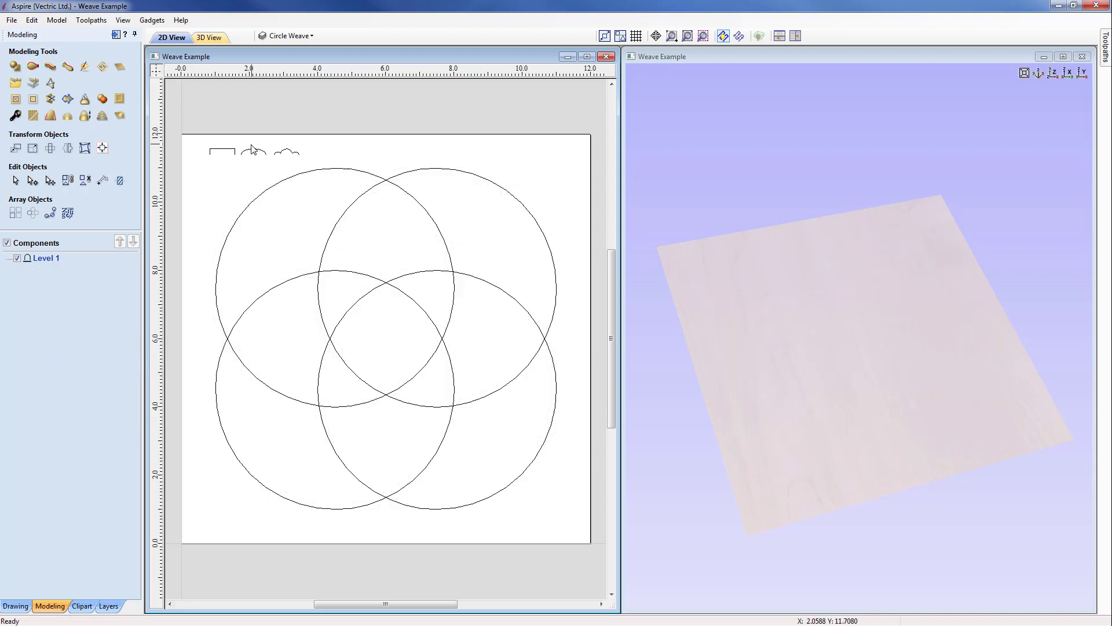
# - Hide the Circle Weave layer, show the Stretch Weave layer and make it the active layer
pyautogui.click(311, 35)
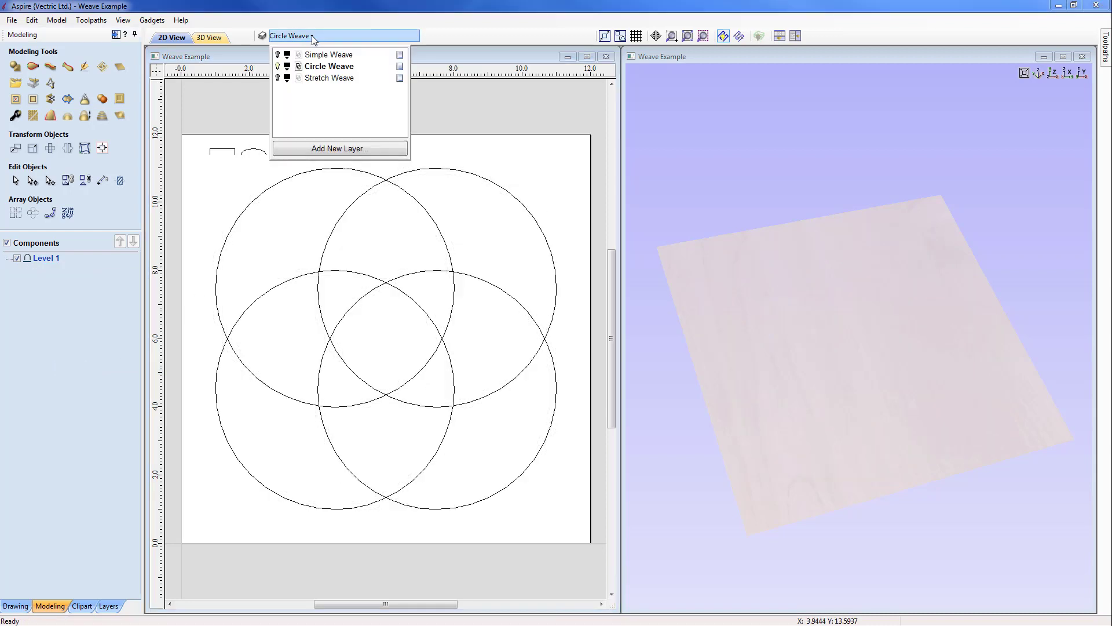
pyautogui.click(277, 67)
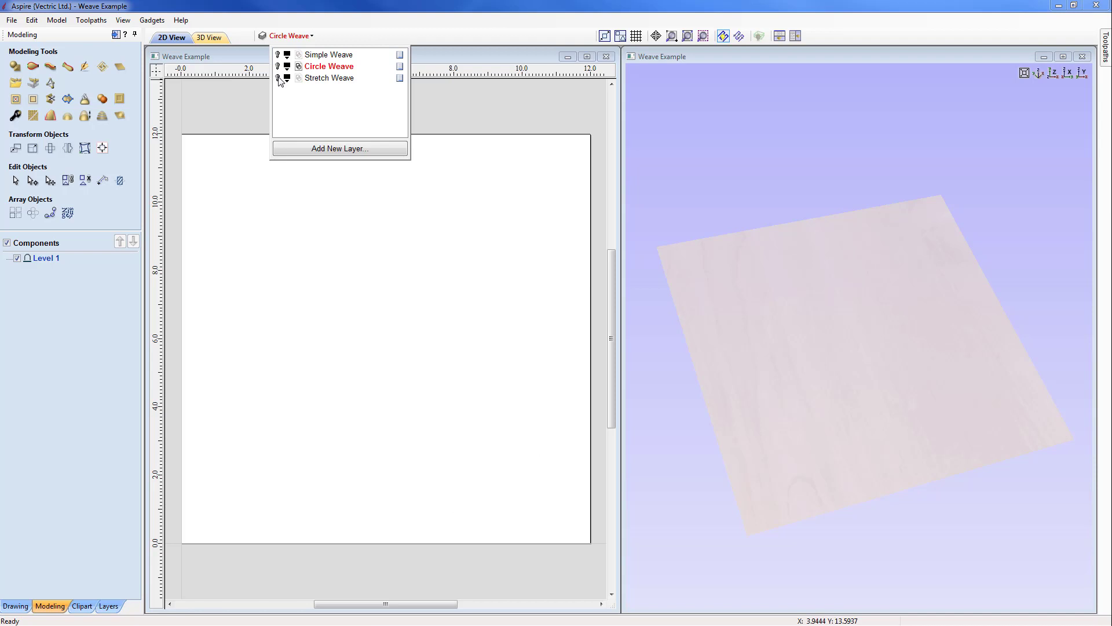
pyautogui.click(278, 79)
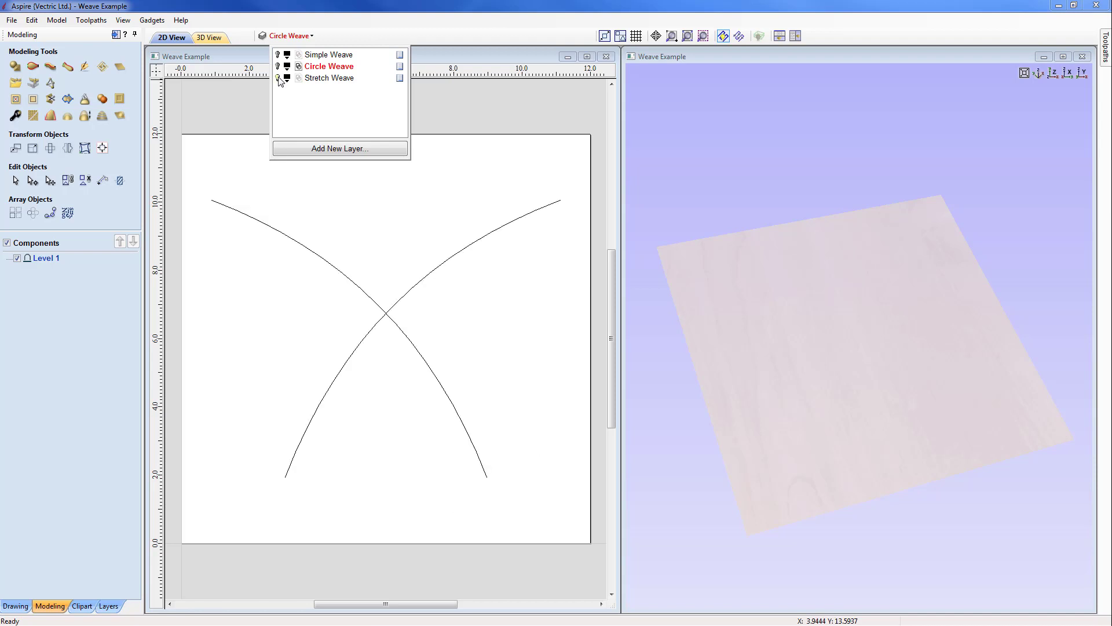
pyautogui.click(327, 79)
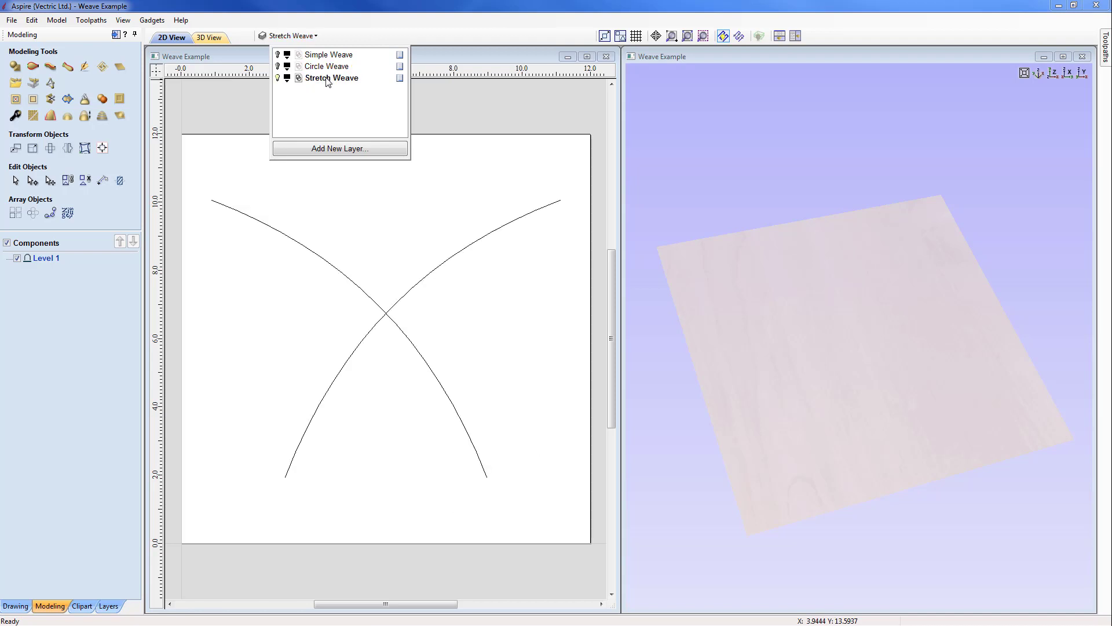
pyautogui.click(291, 214)
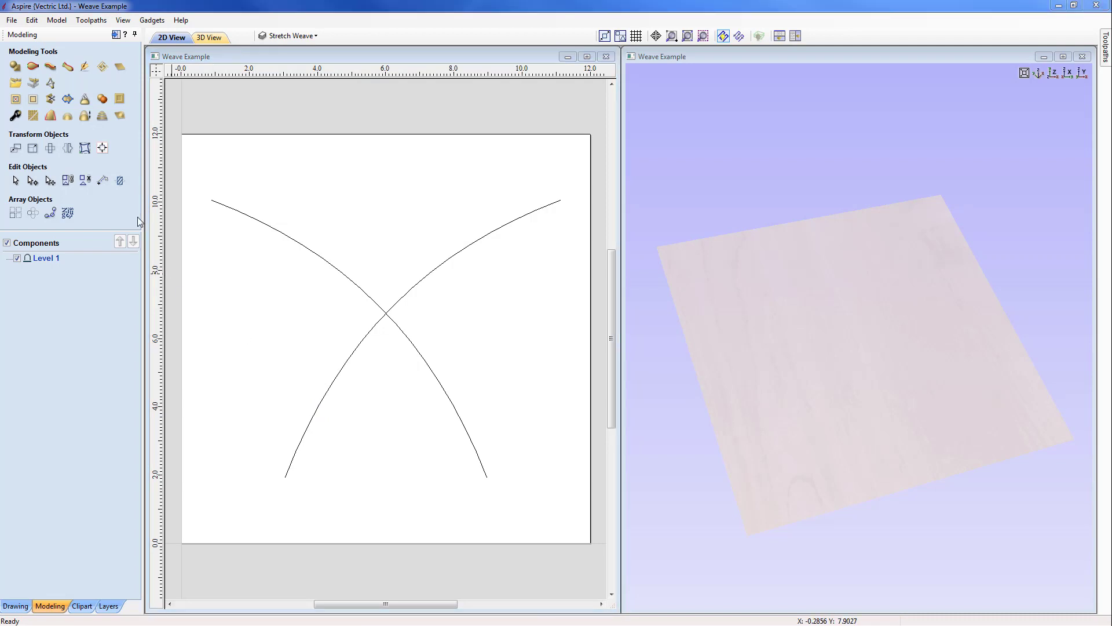
# - Import the Paint_Brush-50192-A.3dClip component and place it upright beside the lower end of the curves
pyautogui.click(17, 85)
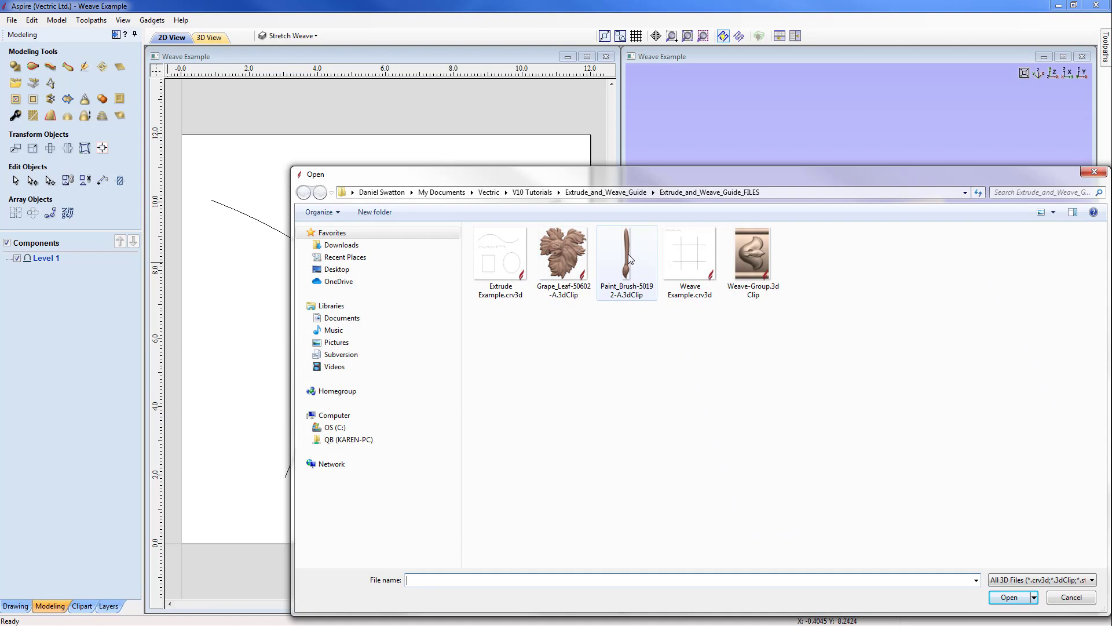
pyautogui.click(628, 254)
pyautogui.click(991, 593)
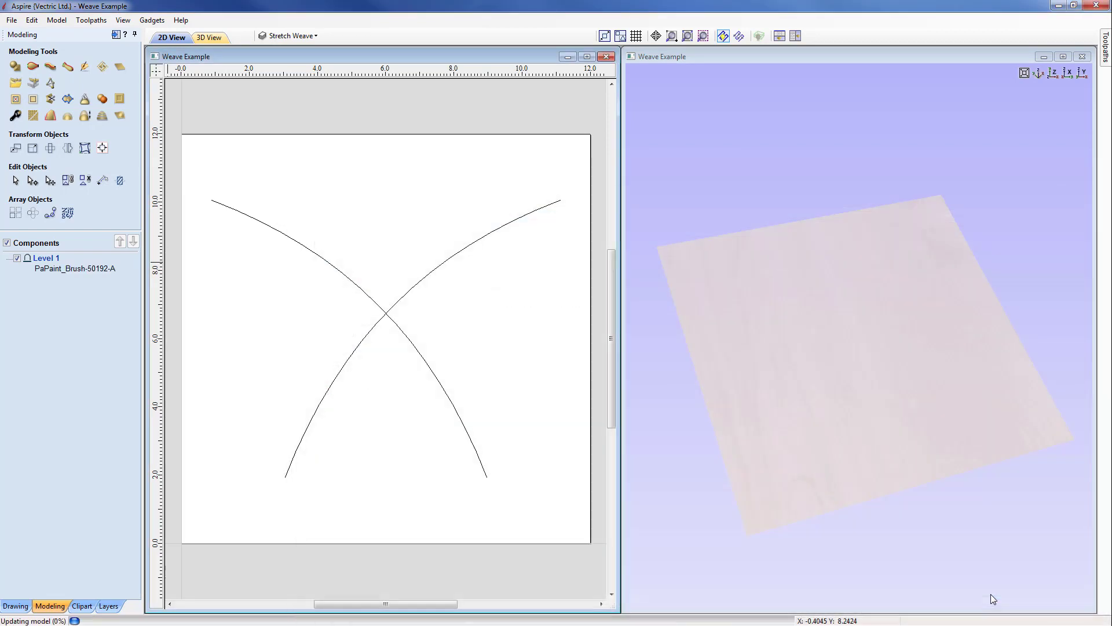
pyautogui.moveTo(183, 518); pyautogui.dragTo(265, 337)
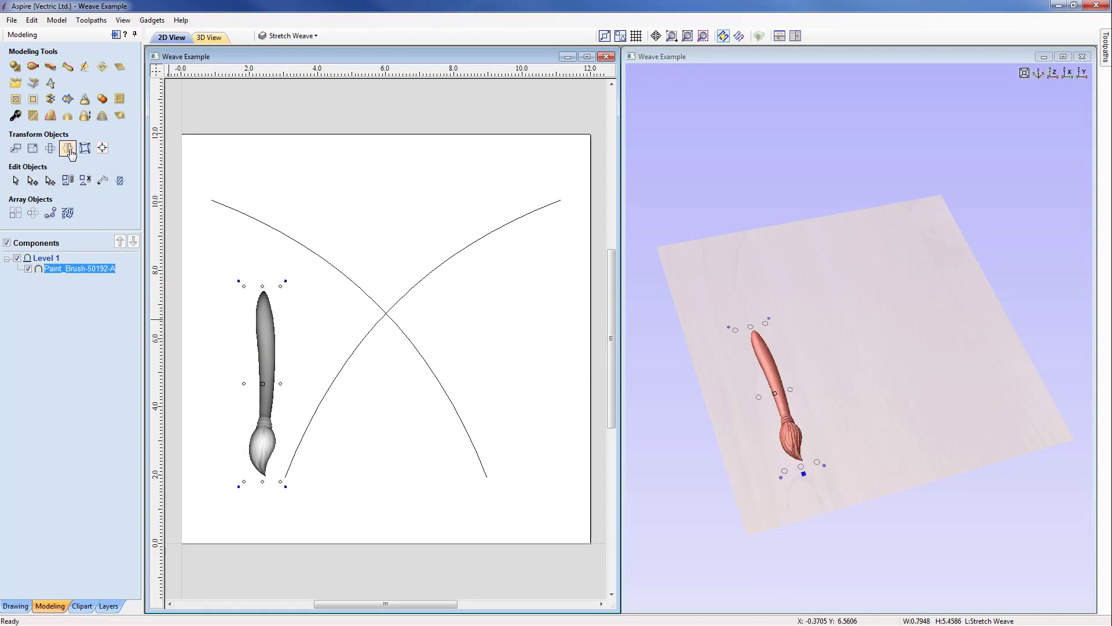
# - Rotate the paint brush a quarter turn about its centre so it lies horizontally with the bristles facing right
pyautogui.click(51, 149)
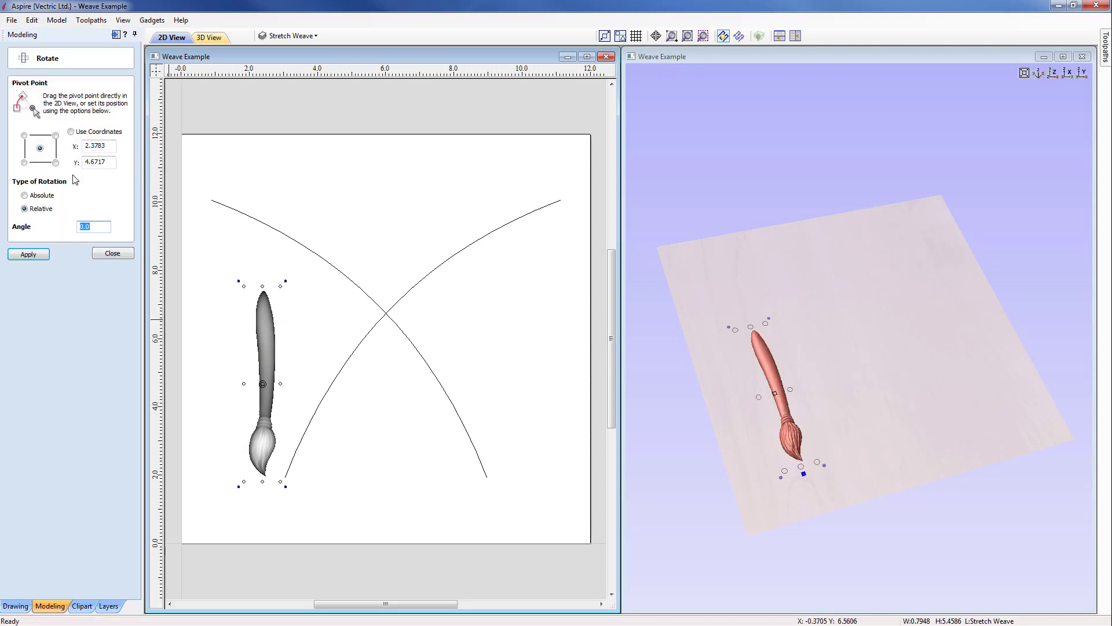
pyautogui.click(28, 254)
pyautogui.click(112, 254)
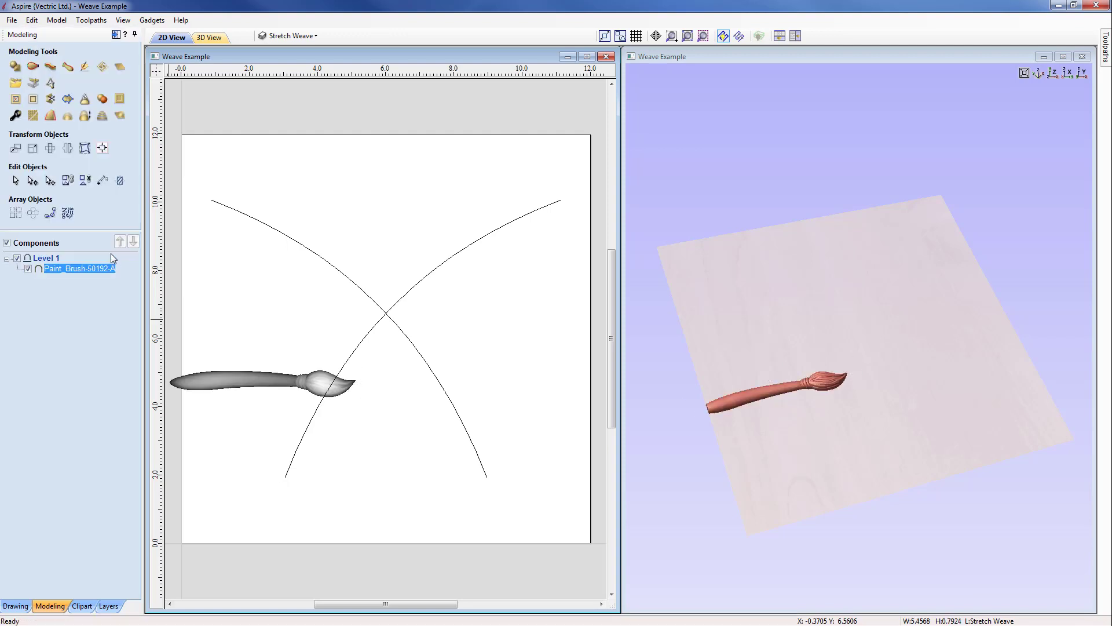
# - Set the paint brush's width to 8 inches with linked XY and Auto Scale Z, and move it above the crossing curves
pyautogui.click(33, 150)
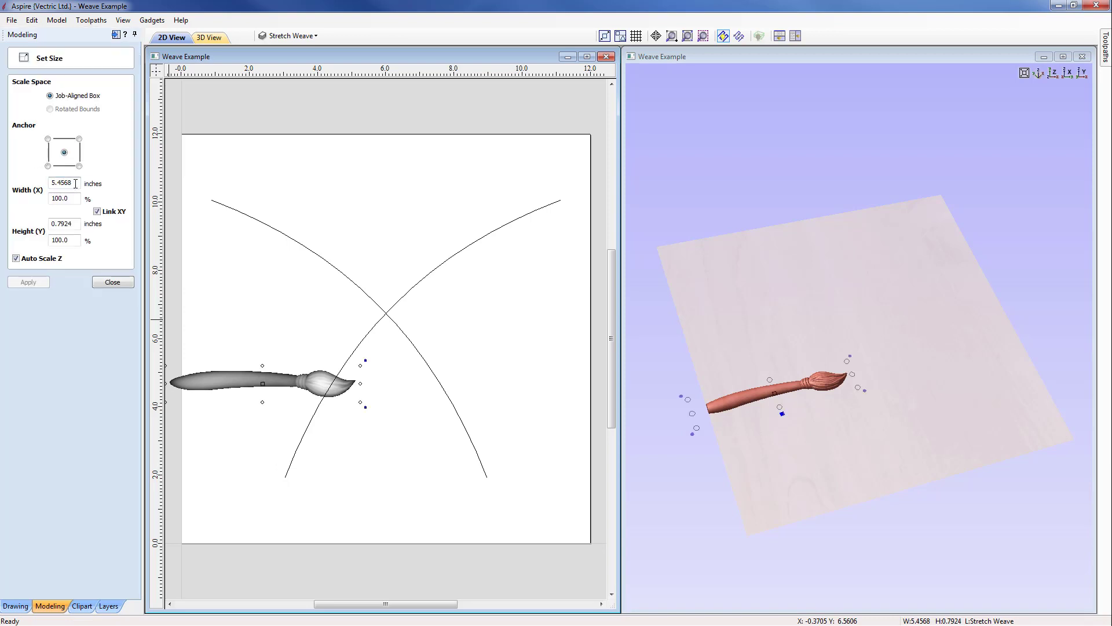
pyautogui.doubleClick(74, 183)
pyautogui.write('8')
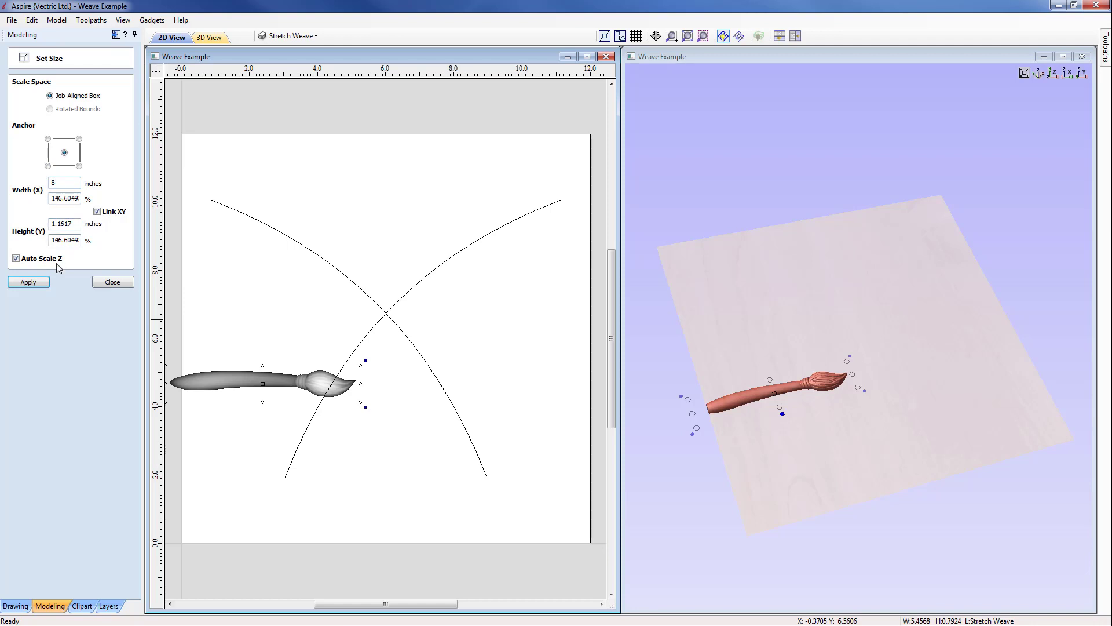
pyautogui.click(30, 282)
pyautogui.click(113, 282)
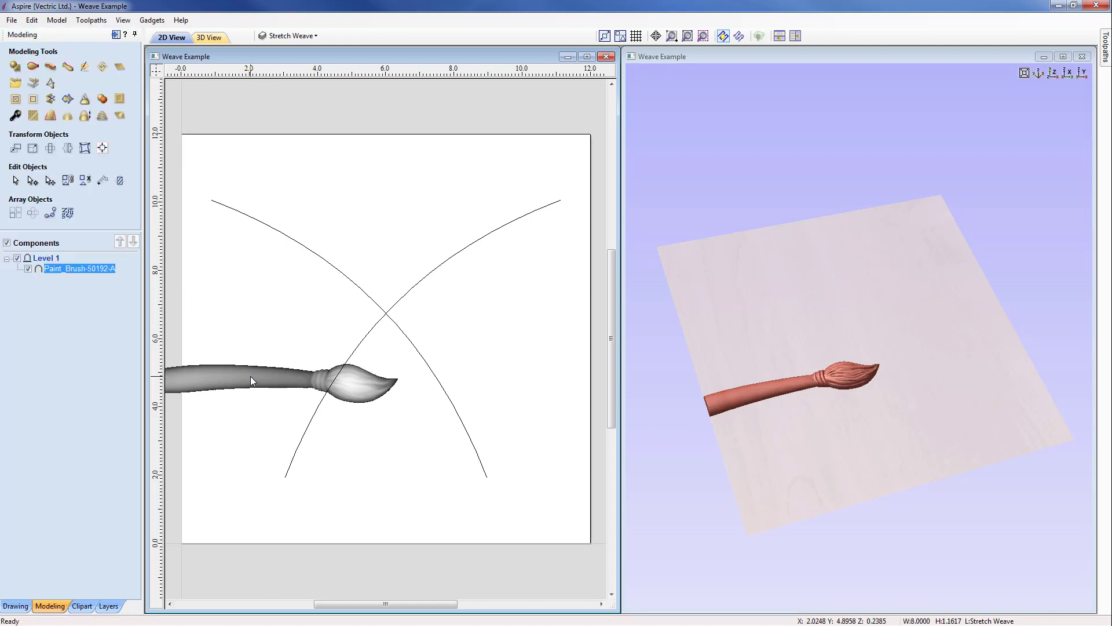
pyautogui.moveTo(241, 375)
pyautogui.mouseDown()
pyautogui.moveTo(366, 238)
pyautogui.moveTo(366, 166)
pyautogui.mouseUp()
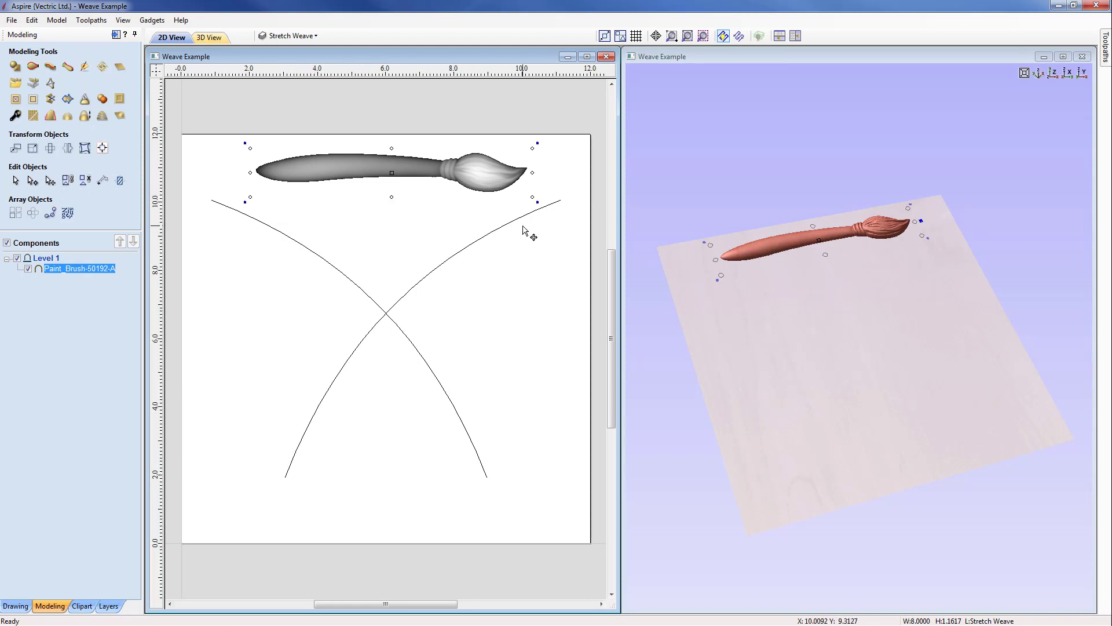
# - Set the curve that rises to the upper right as the drive rail in Extrude and Weave
pyautogui.click(502, 235)
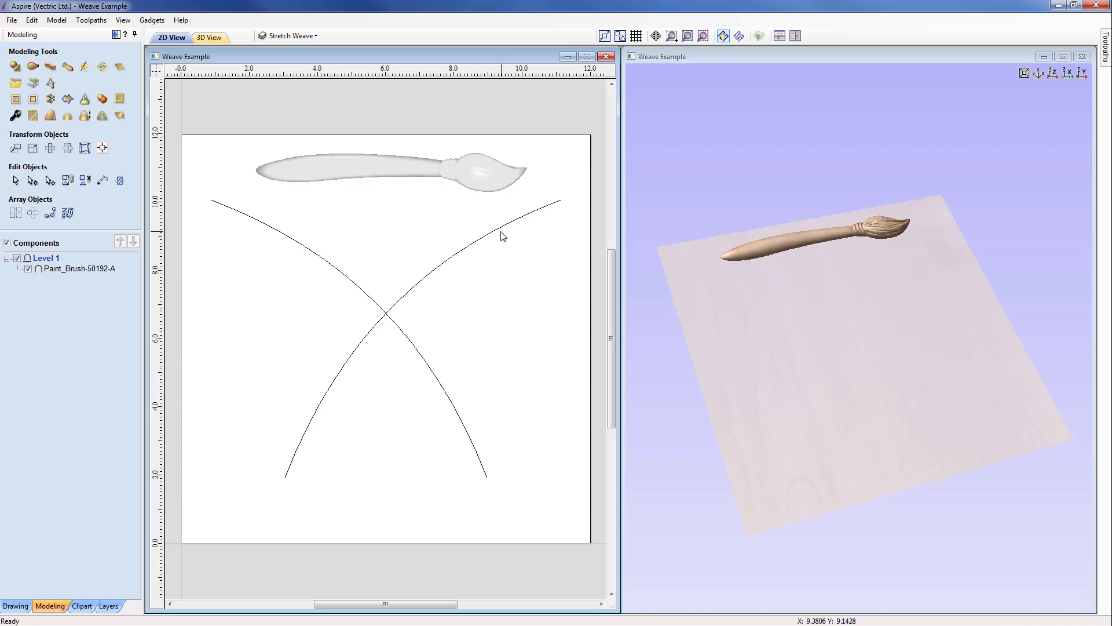
pyautogui.click(498, 233)
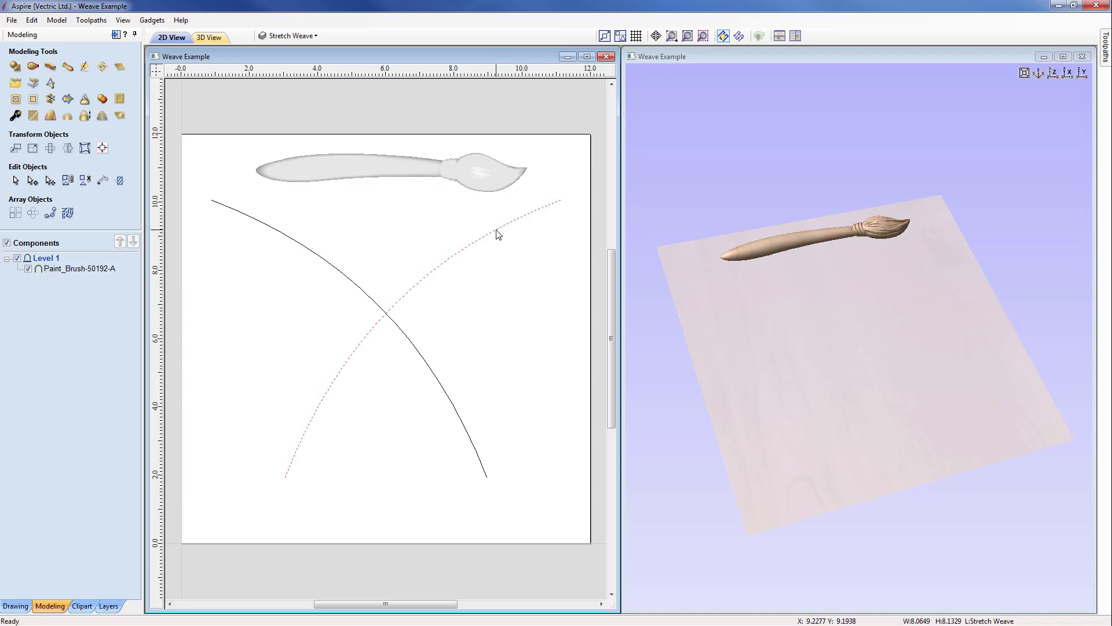
pyautogui.click(50, 66)
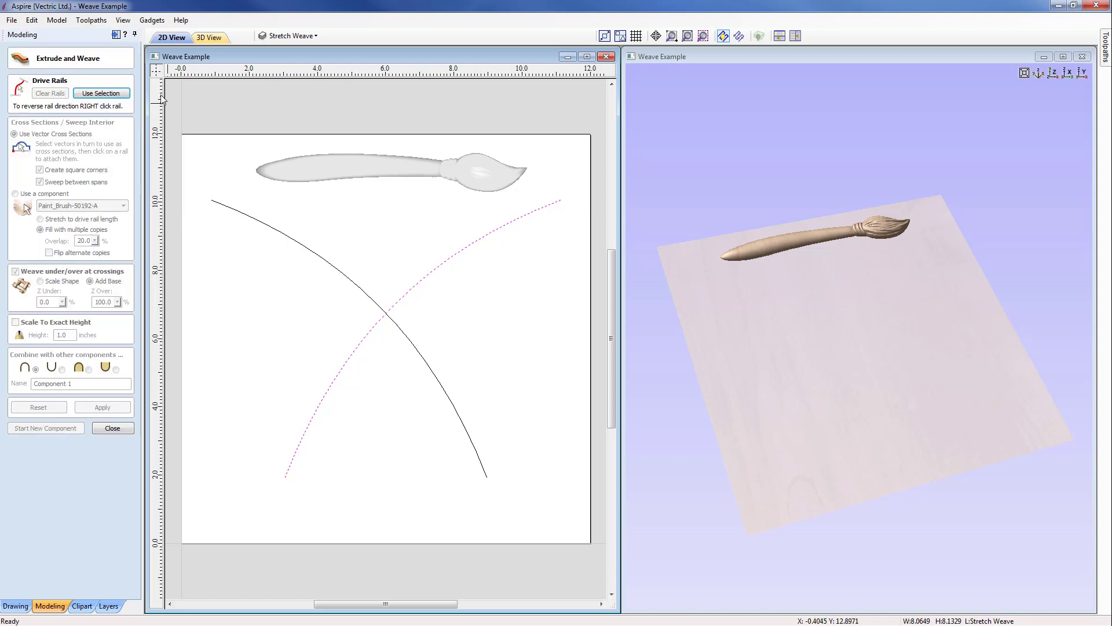
pyautogui.click(101, 92)
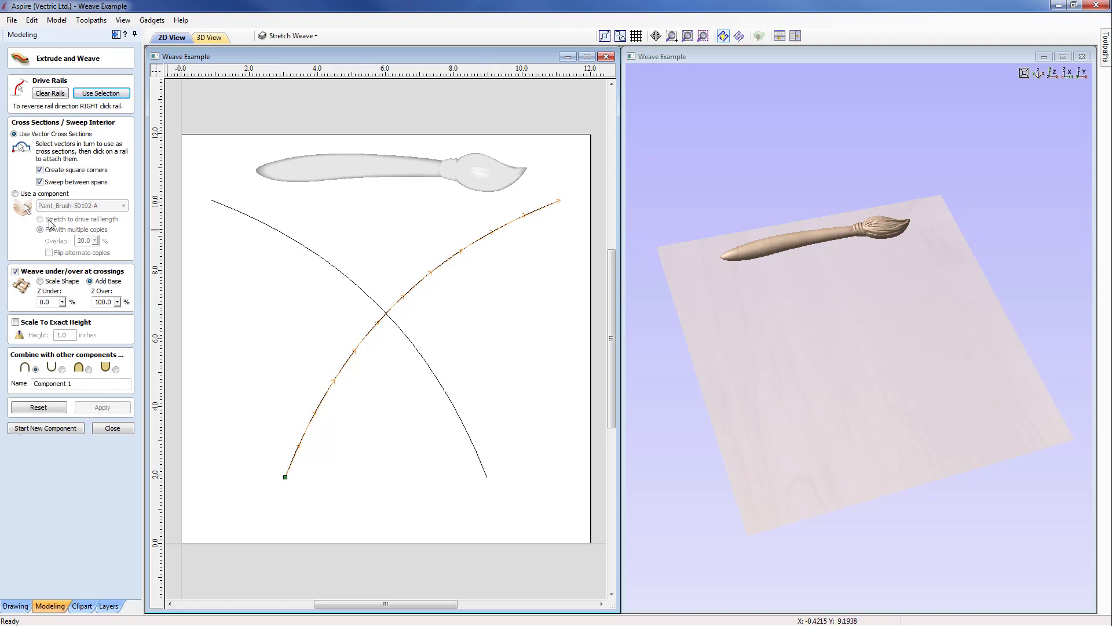
# - Sweep the Paint_Brush-50192-A component along the rail using Stretch to drive rail length
pyautogui.click(15, 193)
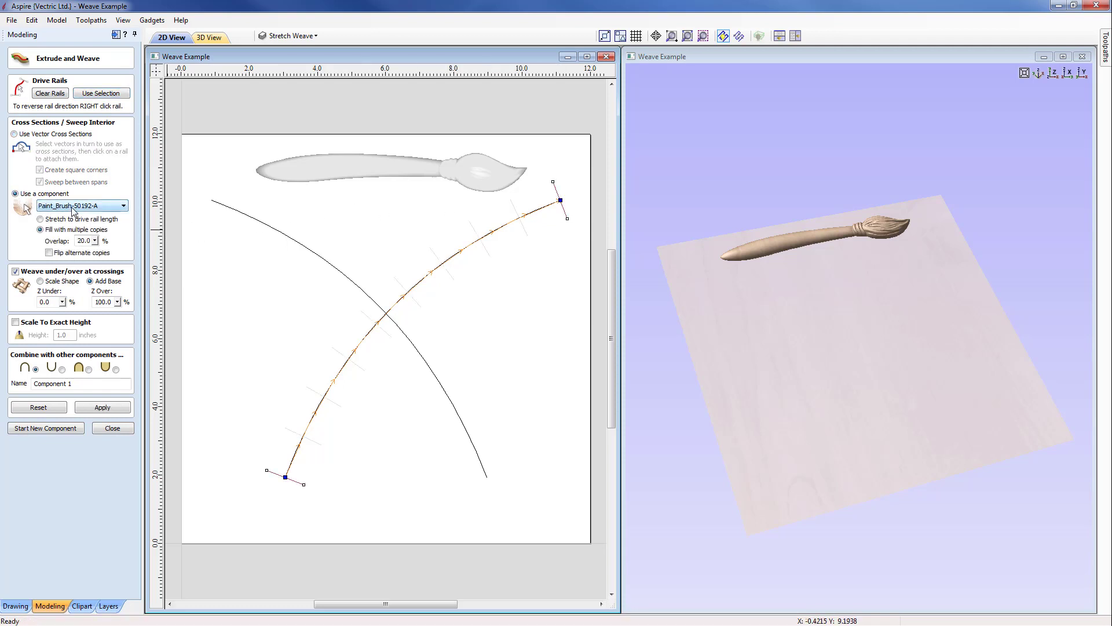
pyautogui.click(74, 206)
pyautogui.click(72, 216)
pyautogui.click(40, 219)
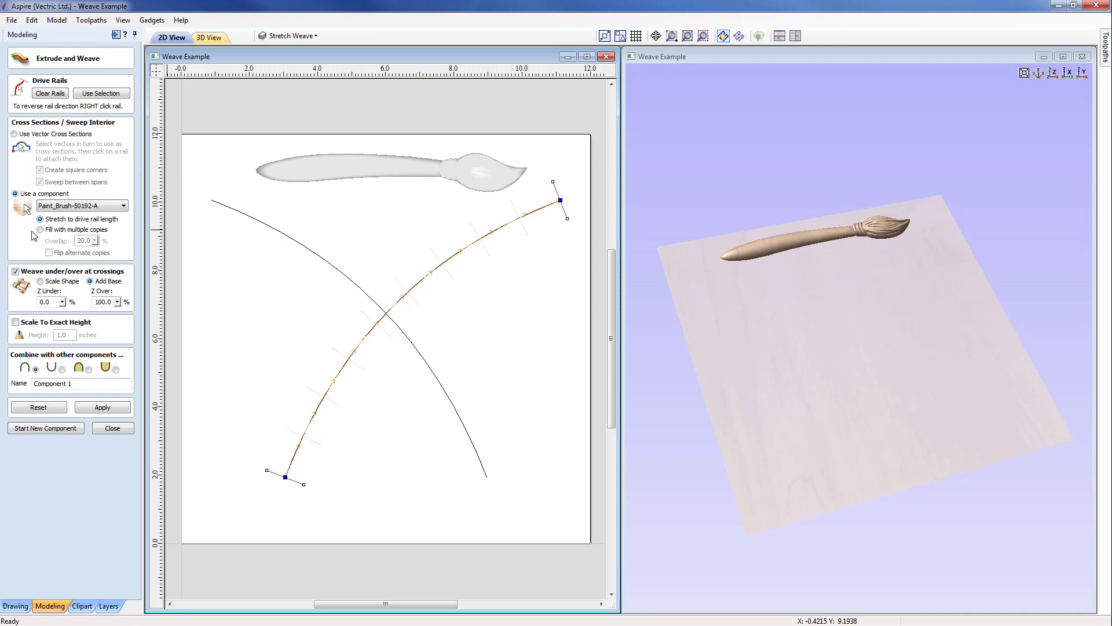
pyautogui.click(91, 407)
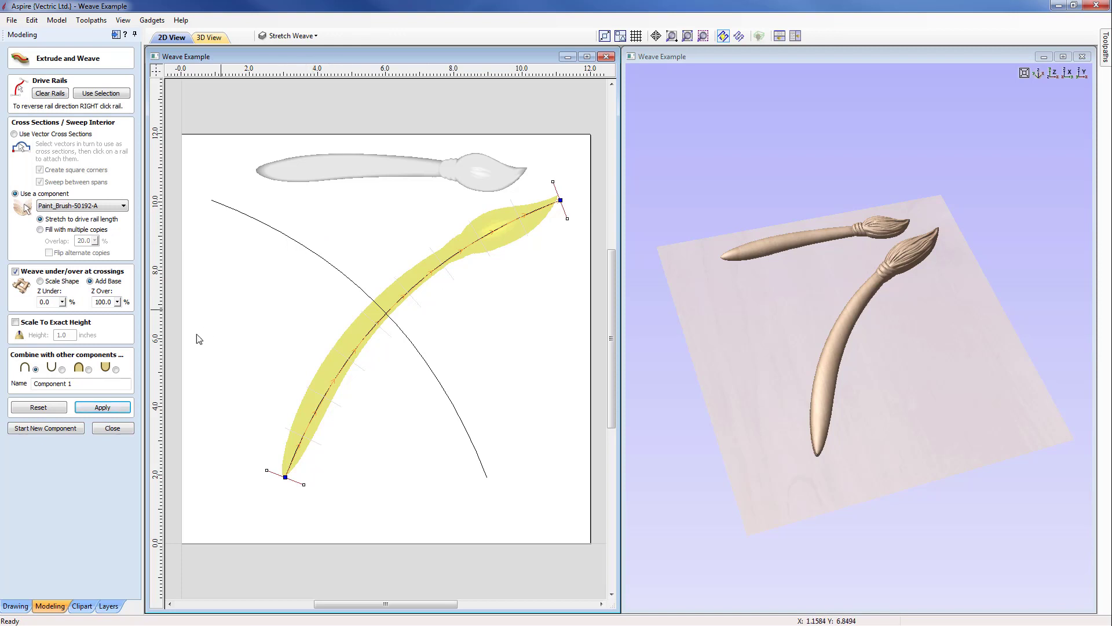
# - Reset the single-rail sweep, clear its rail and set both crossing curves as drive rails
pyautogui.click(36, 408)
pyautogui.click(50, 94)
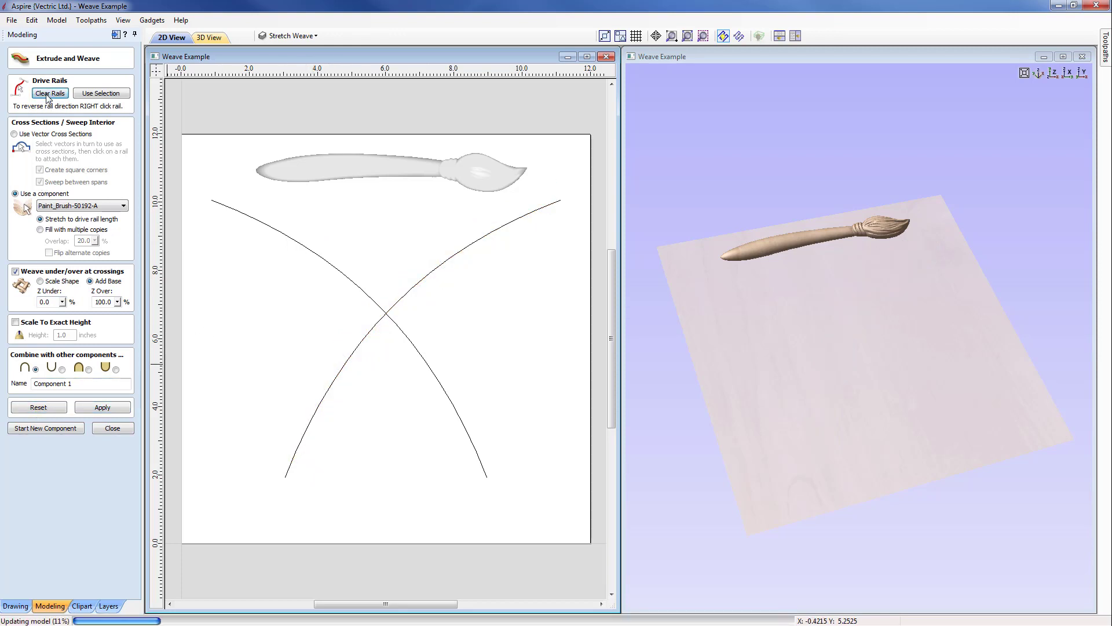
pyautogui.moveTo(462, 351); pyautogui.dragTo(331, 289)
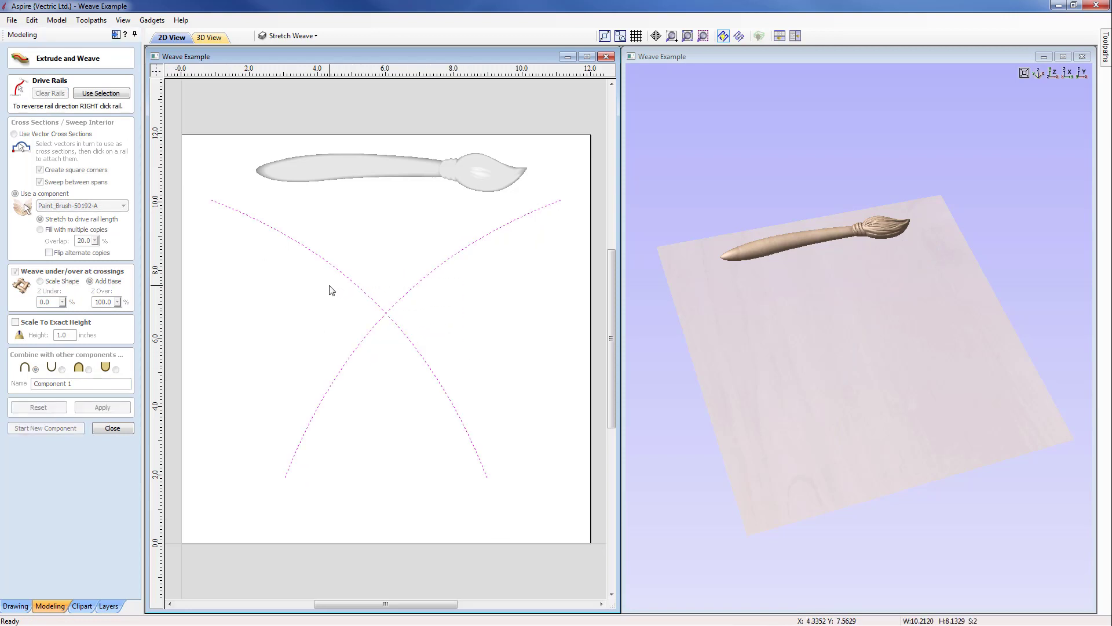
pyautogui.click(101, 93)
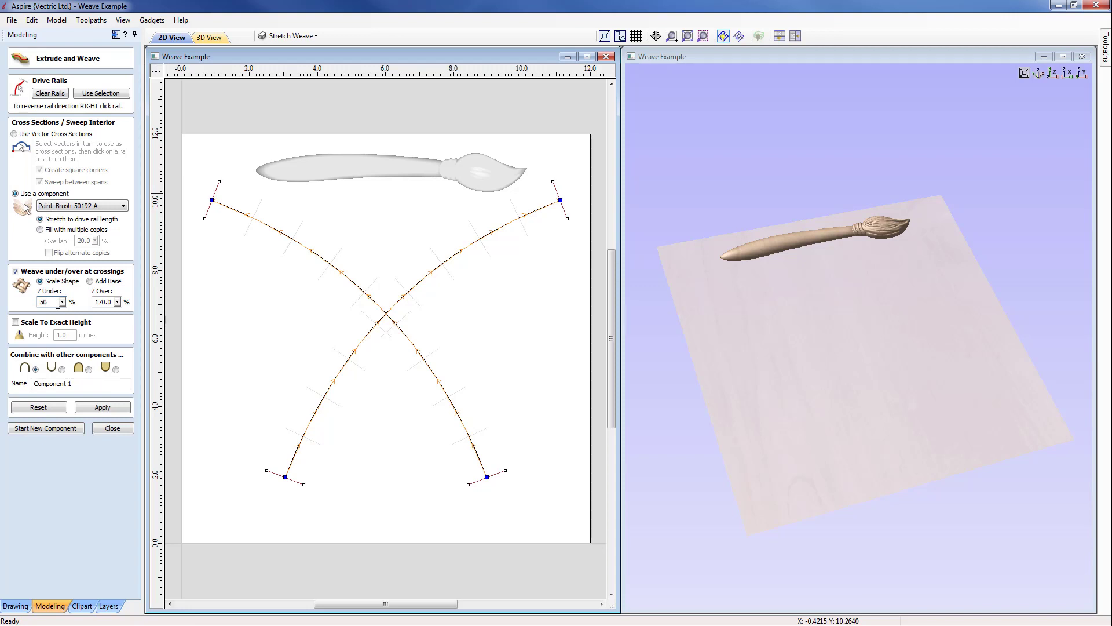
# - Weave the stretched brushes over the crossing with Scale Shape, Z Under 50% and Z Over 150%
pyautogui.doubleClick(108, 300)
pyautogui.write('150')
pyautogui.click(108, 408)
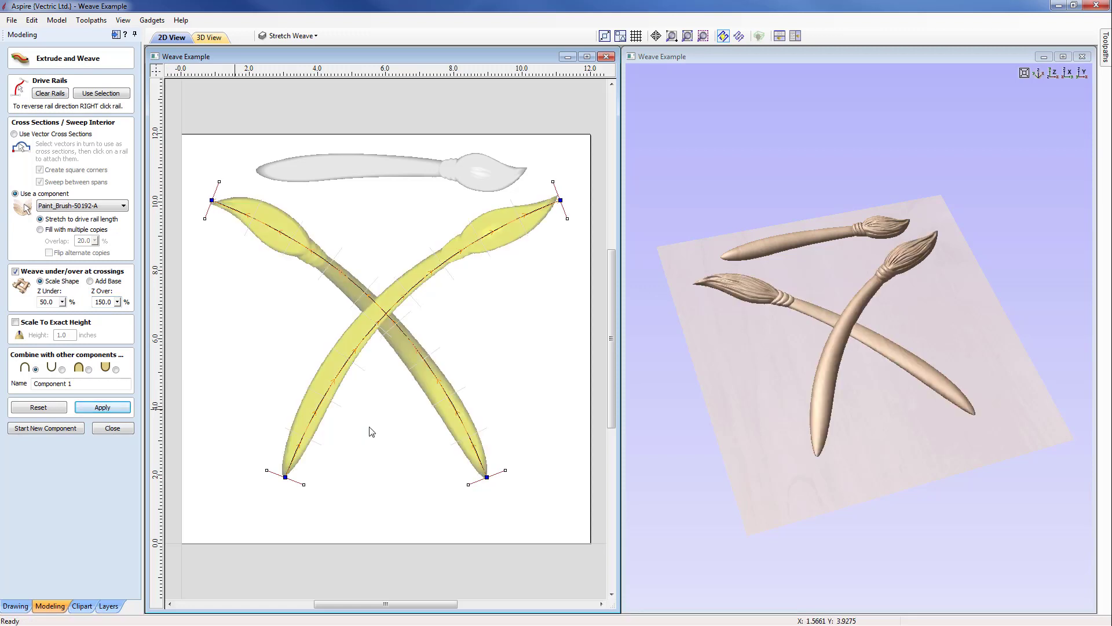
# - Set Z Under to 75%, reapply the weave and inspect the brush crossing up close in 3D
pyautogui.moveTo(855, 375)
pyautogui.mouseDown()
pyautogui.moveTo(779, 353)
pyautogui.moveTo(771, 275)
pyautogui.moveTo(823, 373)
pyautogui.moveTo(918, 346)
pyautogui.moveTo(947, 358)
pyautogui.moveTo(861, 339)
pyautogui.moveTo(838, 351)
pyautogui.moveTo(852, 338)
pyautogui.moveTo(837, 415)
pyautogui.moveTo(849, 356)
pyautogui.moveTo(840, 386)
pyautogui.moveTo(843, 362)
pyautogui.mouseUp()
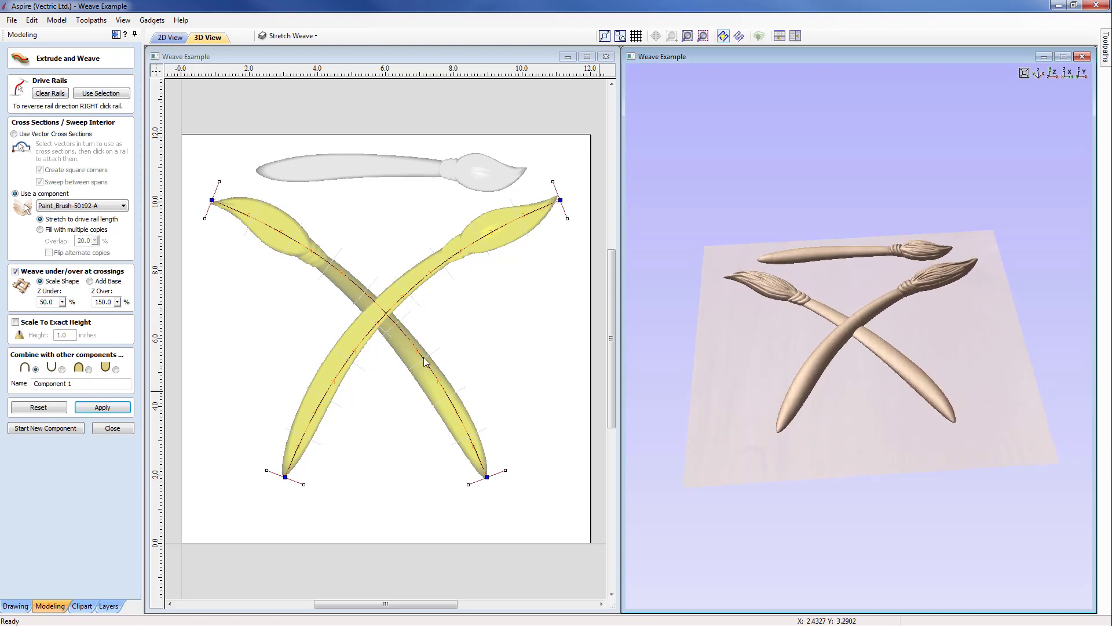
pyautogui.click(55, 302)
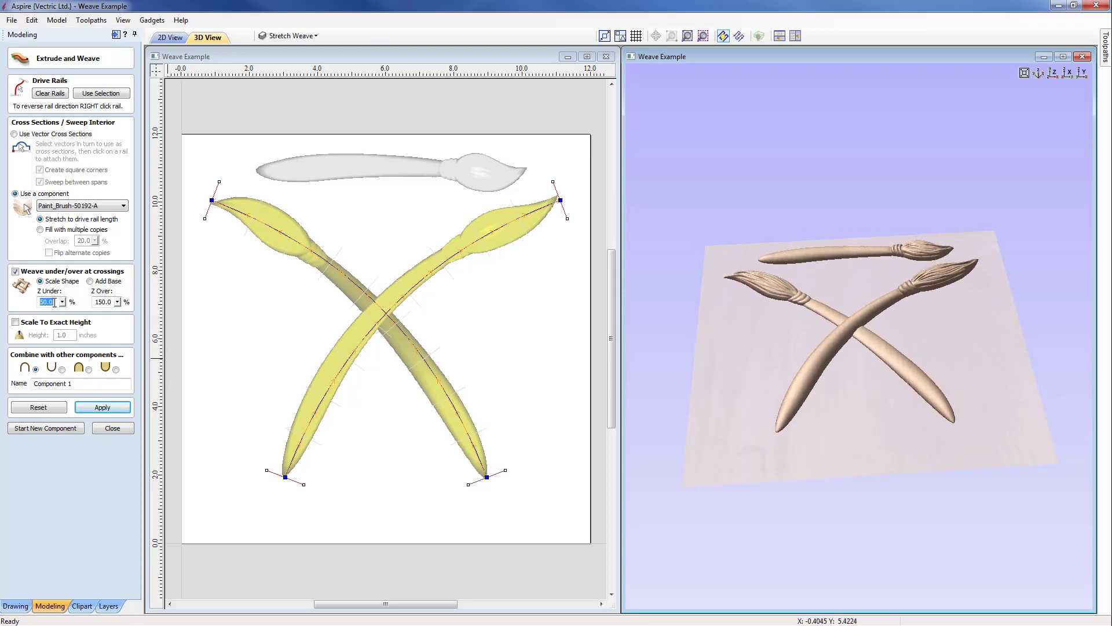
pyautogui.click(112, 409)
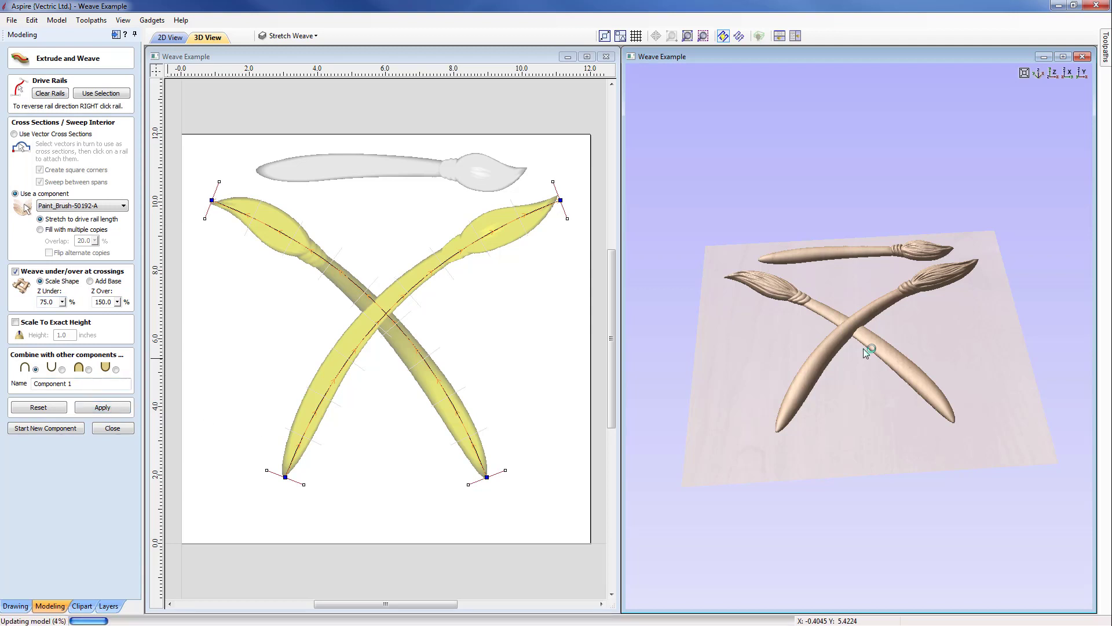
pyautogui.moveTo(859, 348)
pyautogui.mouseDown()
pyautogui.moveTo(865, 393)
pyautogui.moveTo(909, 451)
pyautogui.moveTo(877, 357)
pyautogui.moveTo(825, 416)
pyautogui.moveTo(767, 418)
pyautogui.moveTo(777, 401)
pyautogui.moveTo(829, 403)
pyautogui.moveTo(822, 445)
pyautogui.mouseUp()
pyautogui.scroll(3, 877, 359)
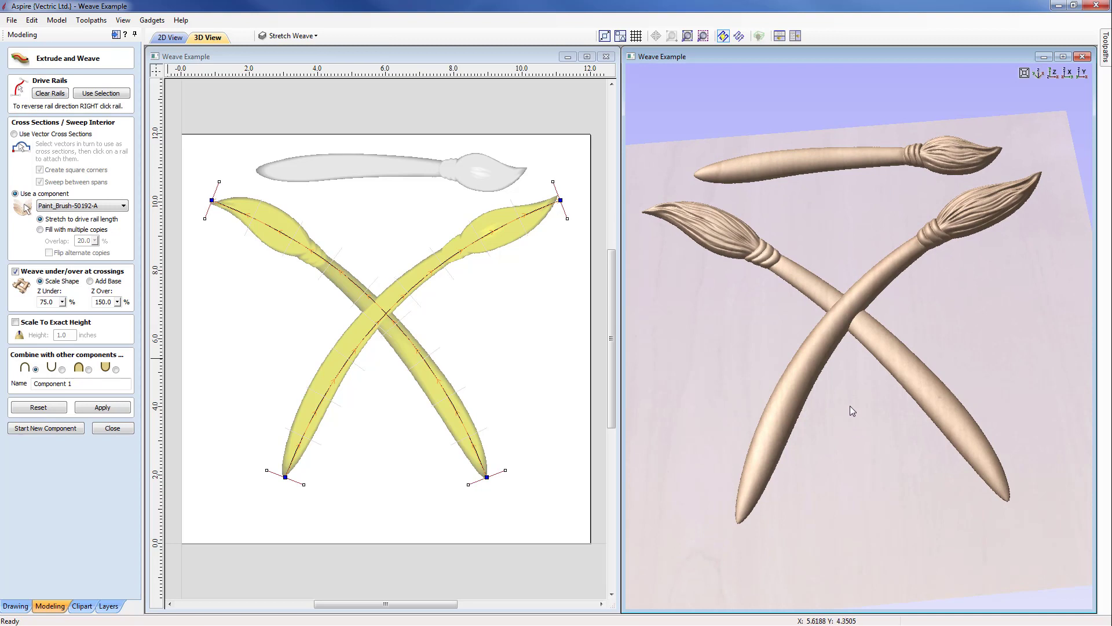
pyautogui.moveTo(864, 381)
pyautogui.mouseDown()
pyautogui.moveTo(887, 395)
pyautogui.moveTo(867, 420)
pyautogui.mouseUp()
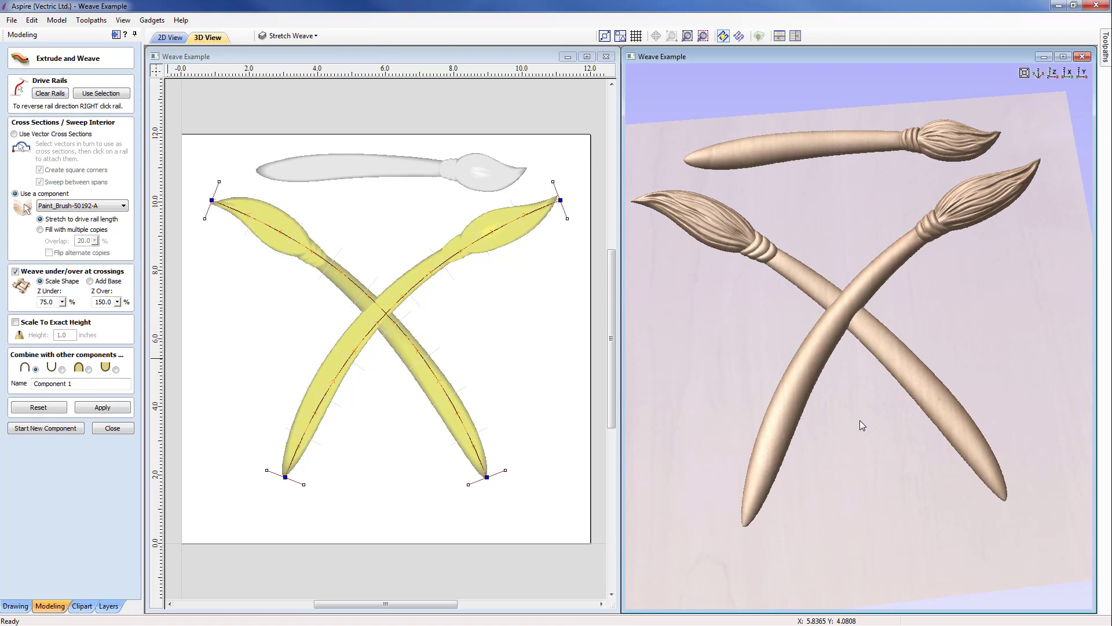